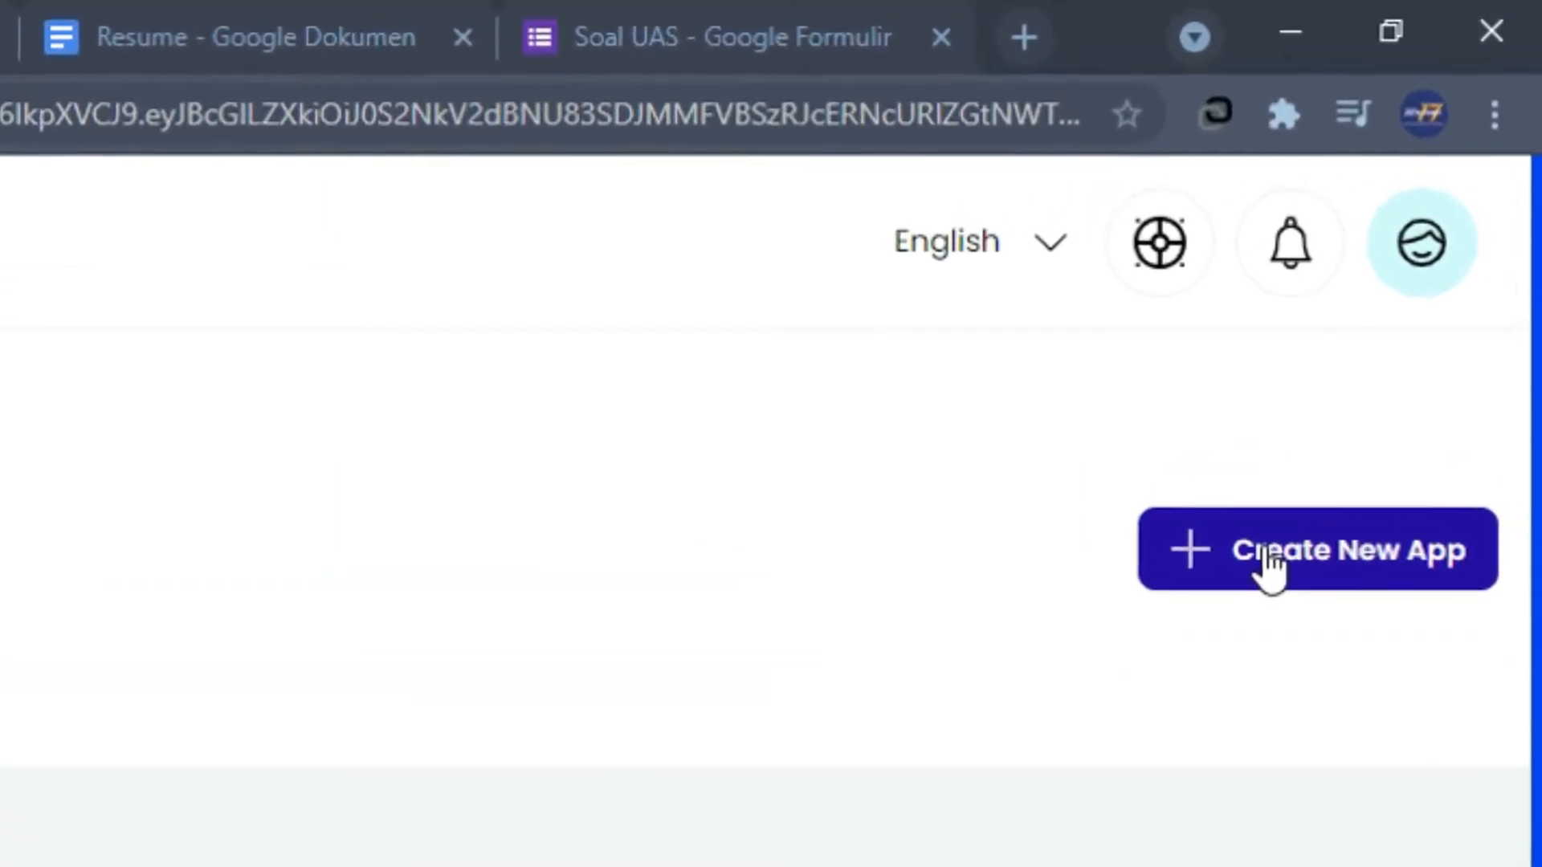
# Create a new app named "belajar yuk" and continue to the template selection.
pyautogui.click(1284, 530)
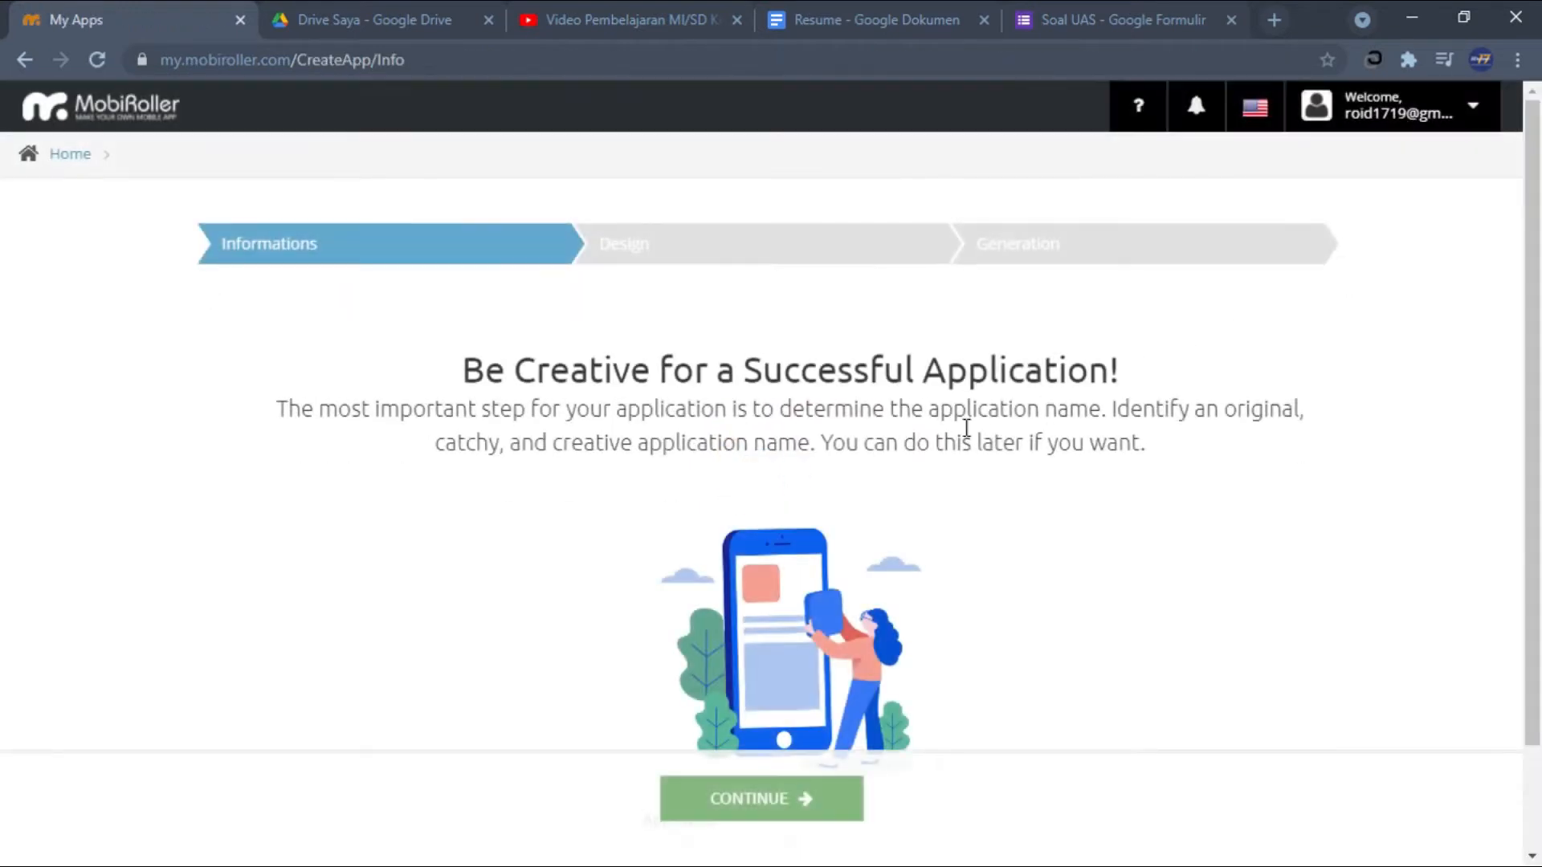
pyautogui.scroll(-2, 955, 426)
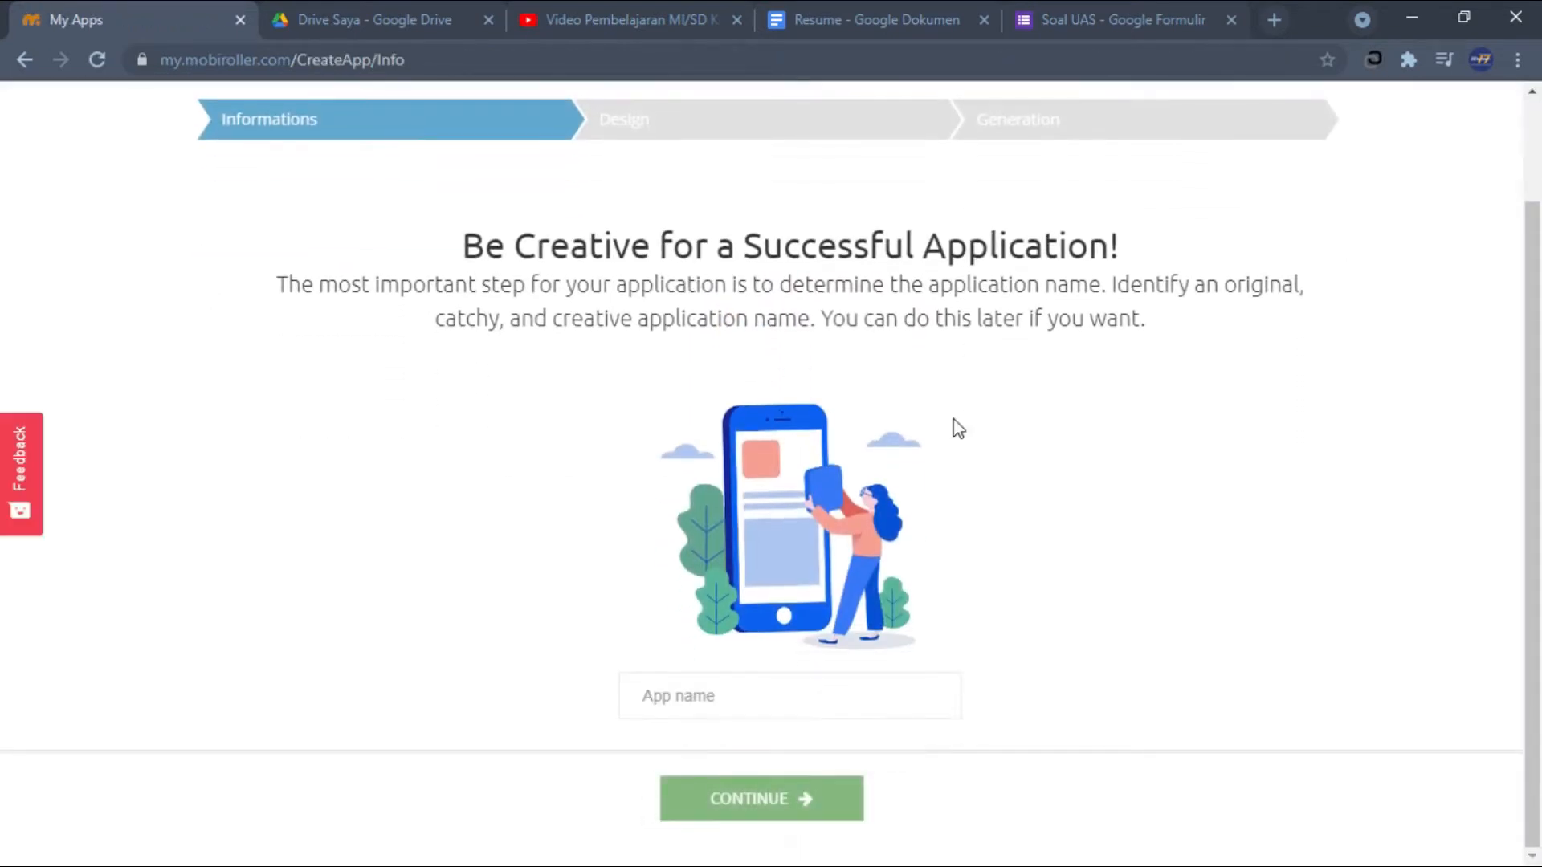
pyautogui.click(755, 712)
pyautogui.write('be')
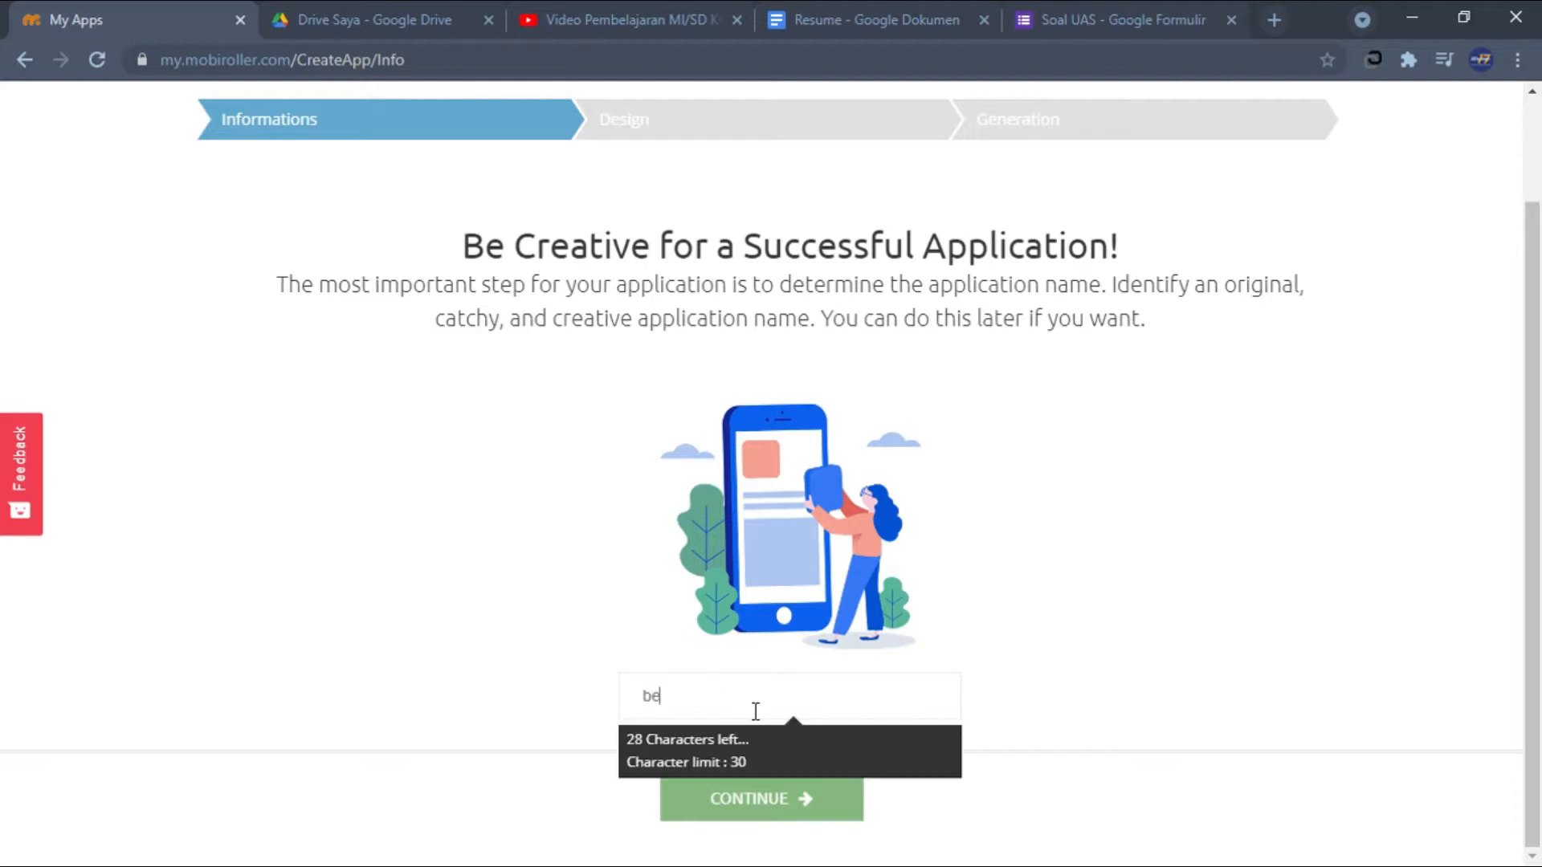
pyautogui.write('lajar yuk')
pyautogui.click(761, 808)
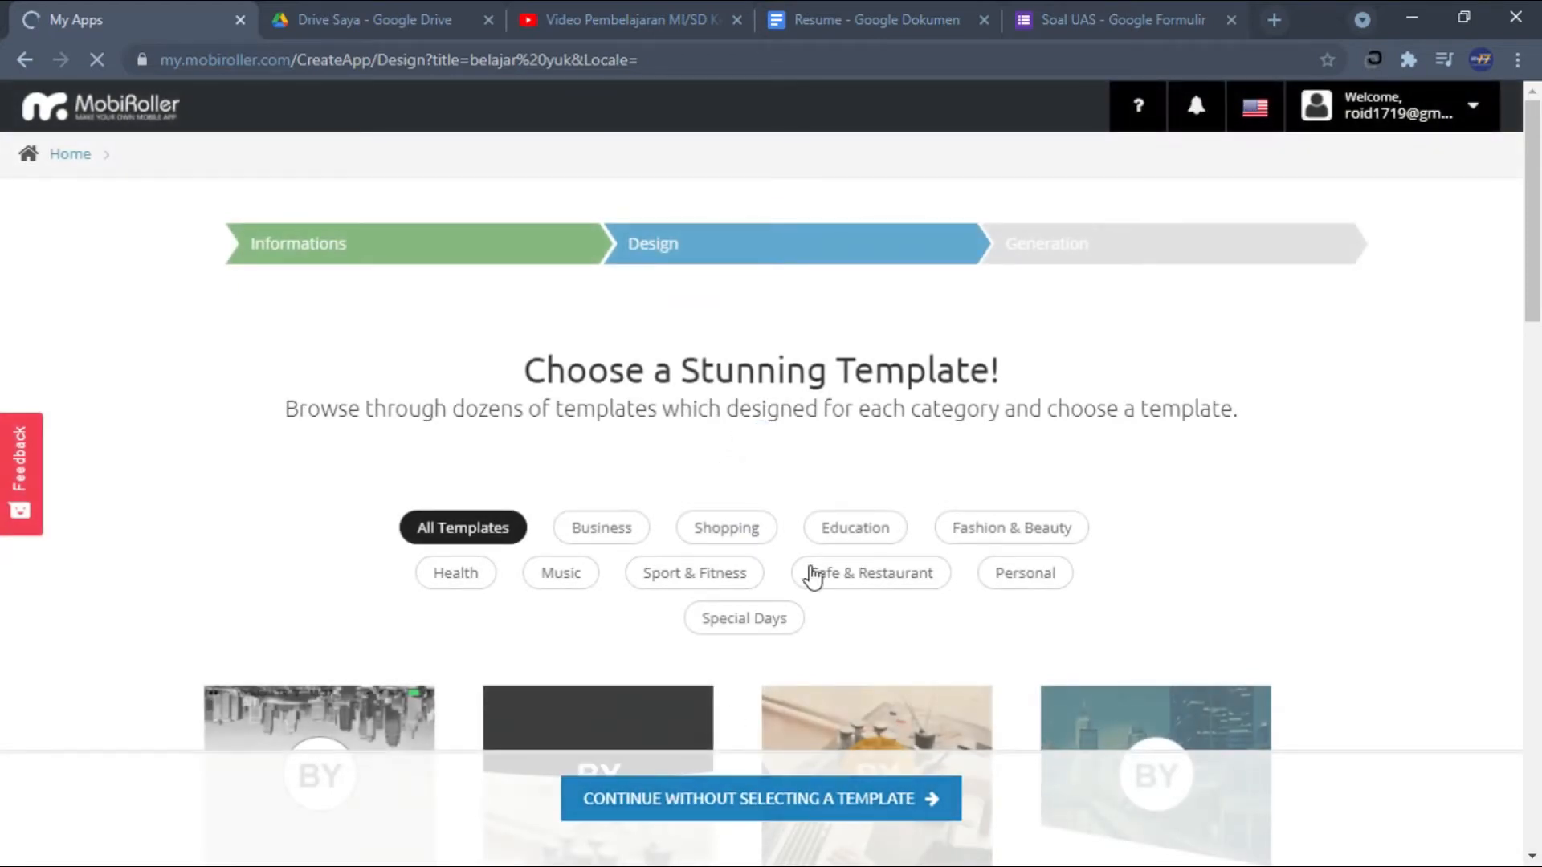
# Browse the app templates, filter them to the Education category and look through the designs.
pyautogui.scroll(-2, 807, 574)
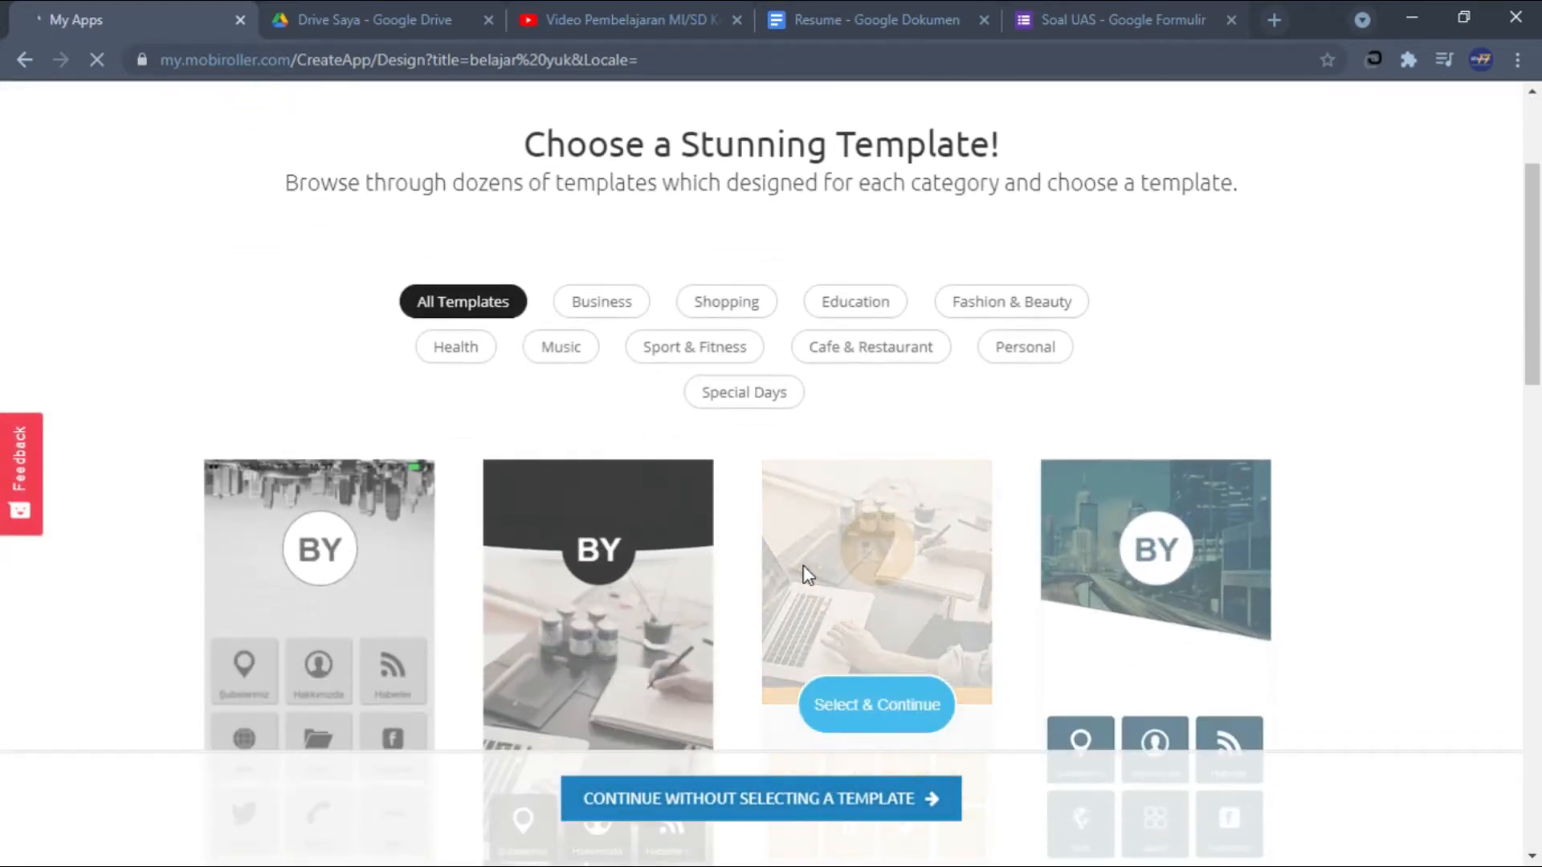
pyautogui.scroll(-4, 807, 574)
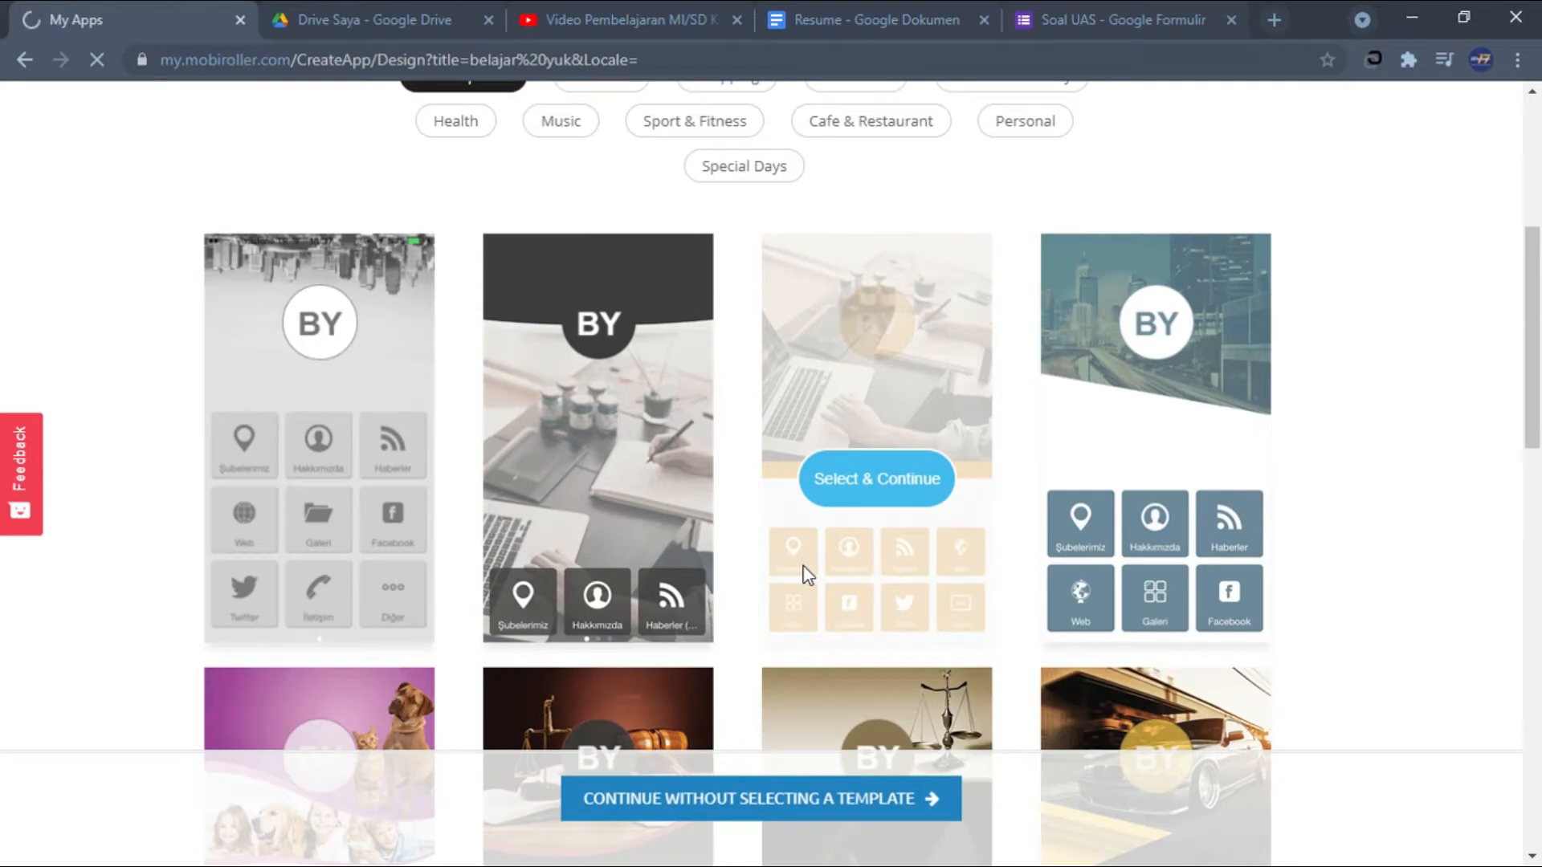
pyautogui.scroll(-4, 803, 566)
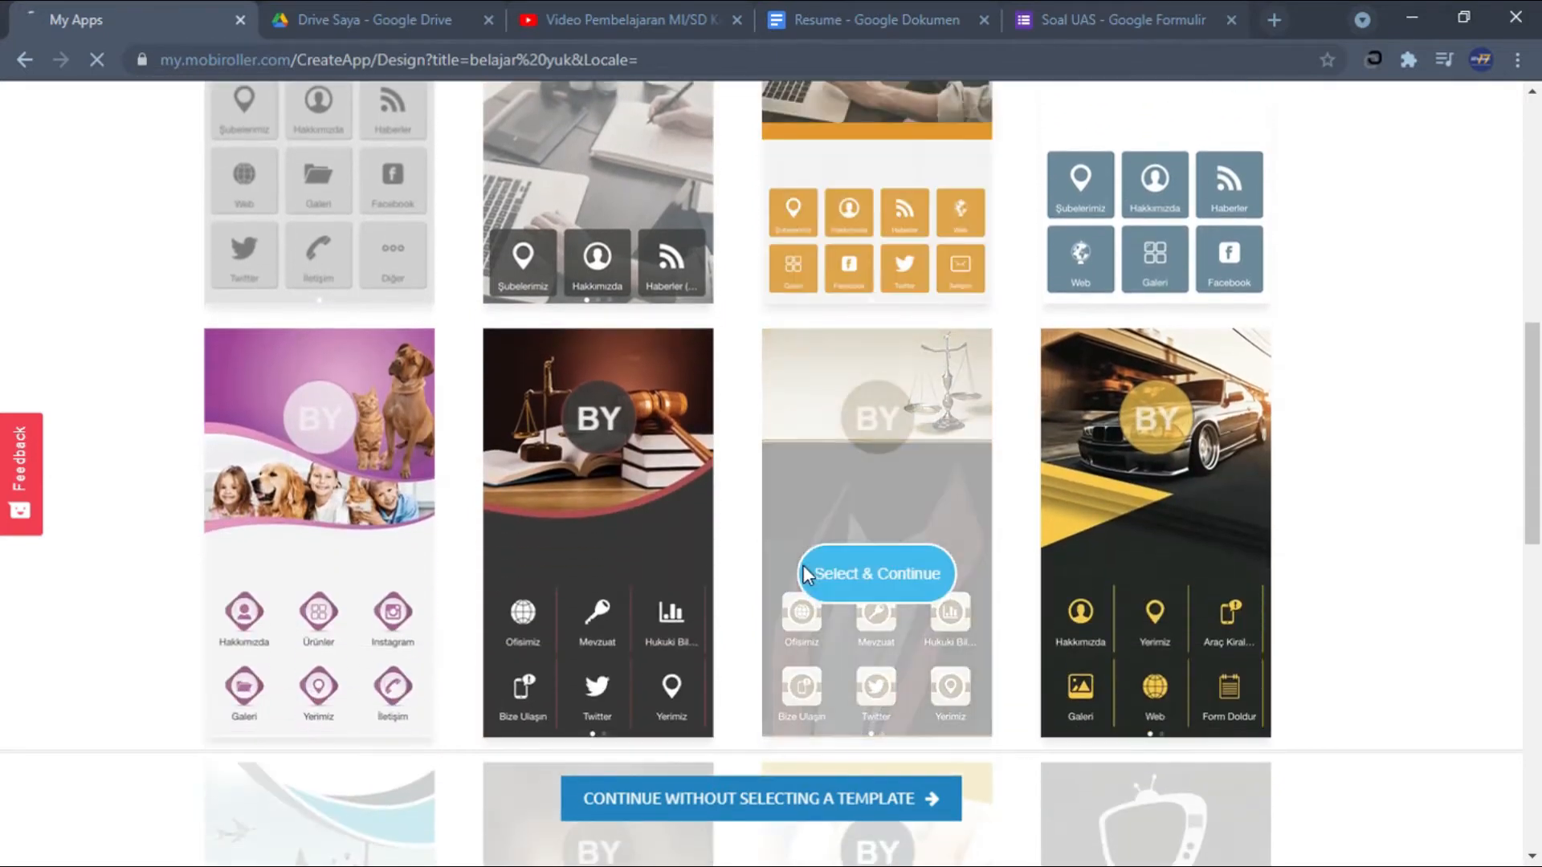
pyautogui.scroll(1, 803, 566)
pyautogui.scroll(-1, 813, 577)
pyautogui.scroll(-4, 389, 533)
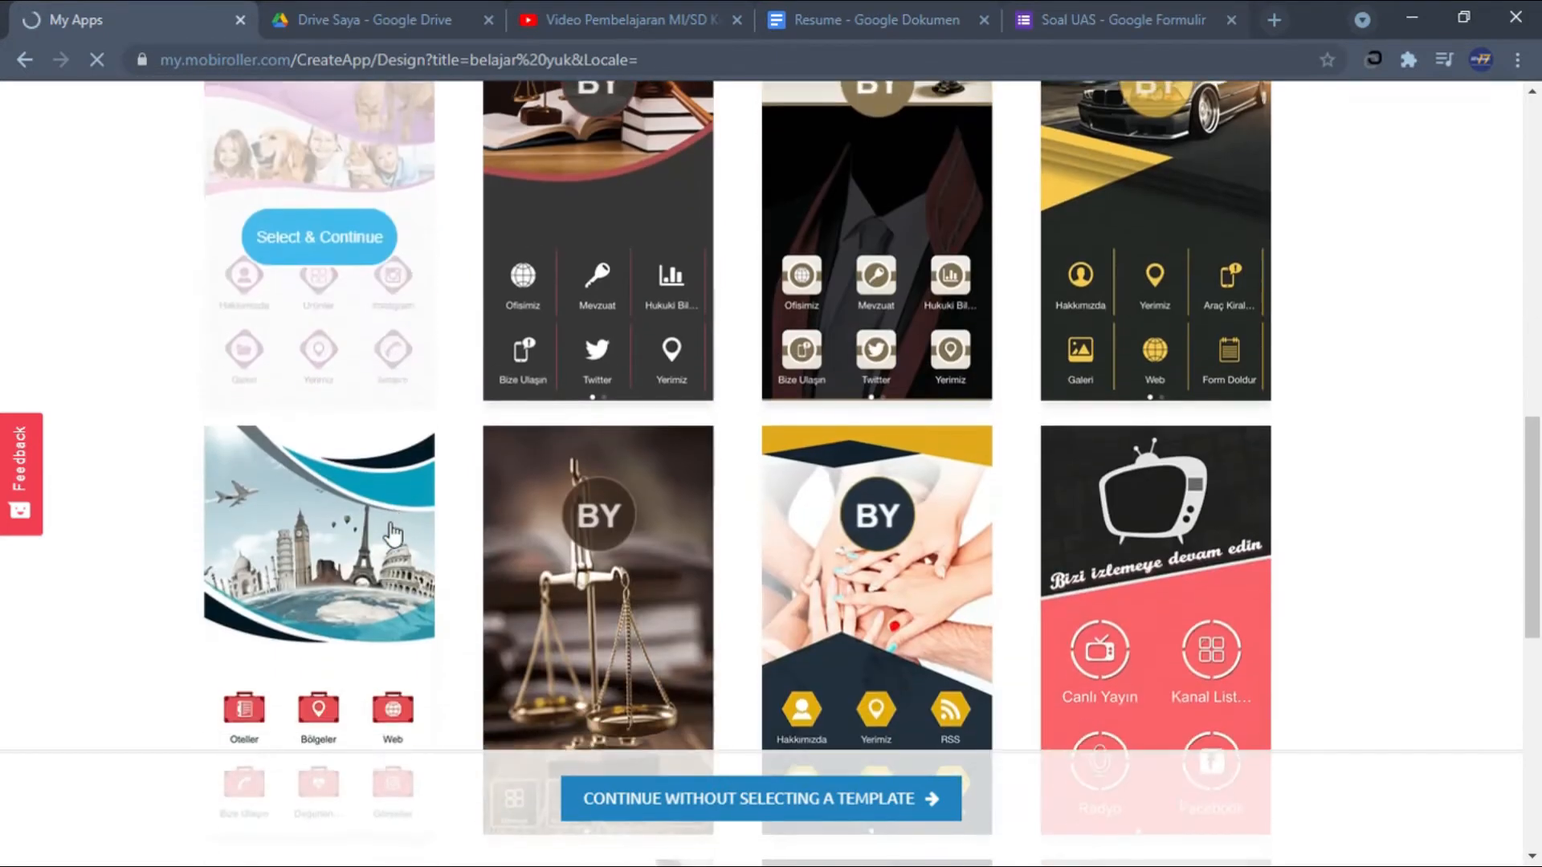
pyautogui.scroll(10, 628, 519)
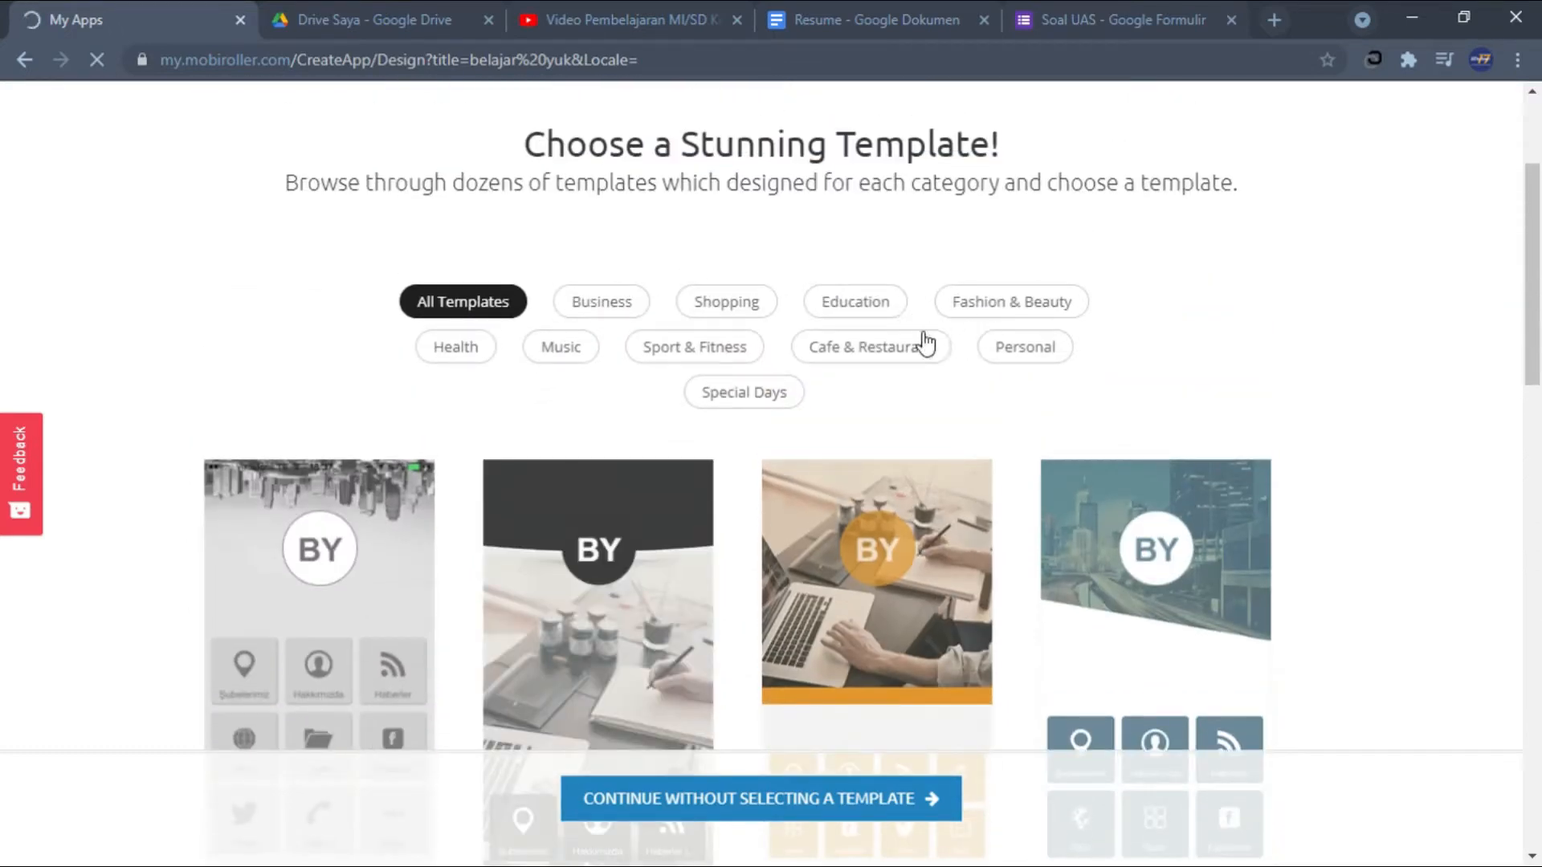
pyautogui.click(854, 313)
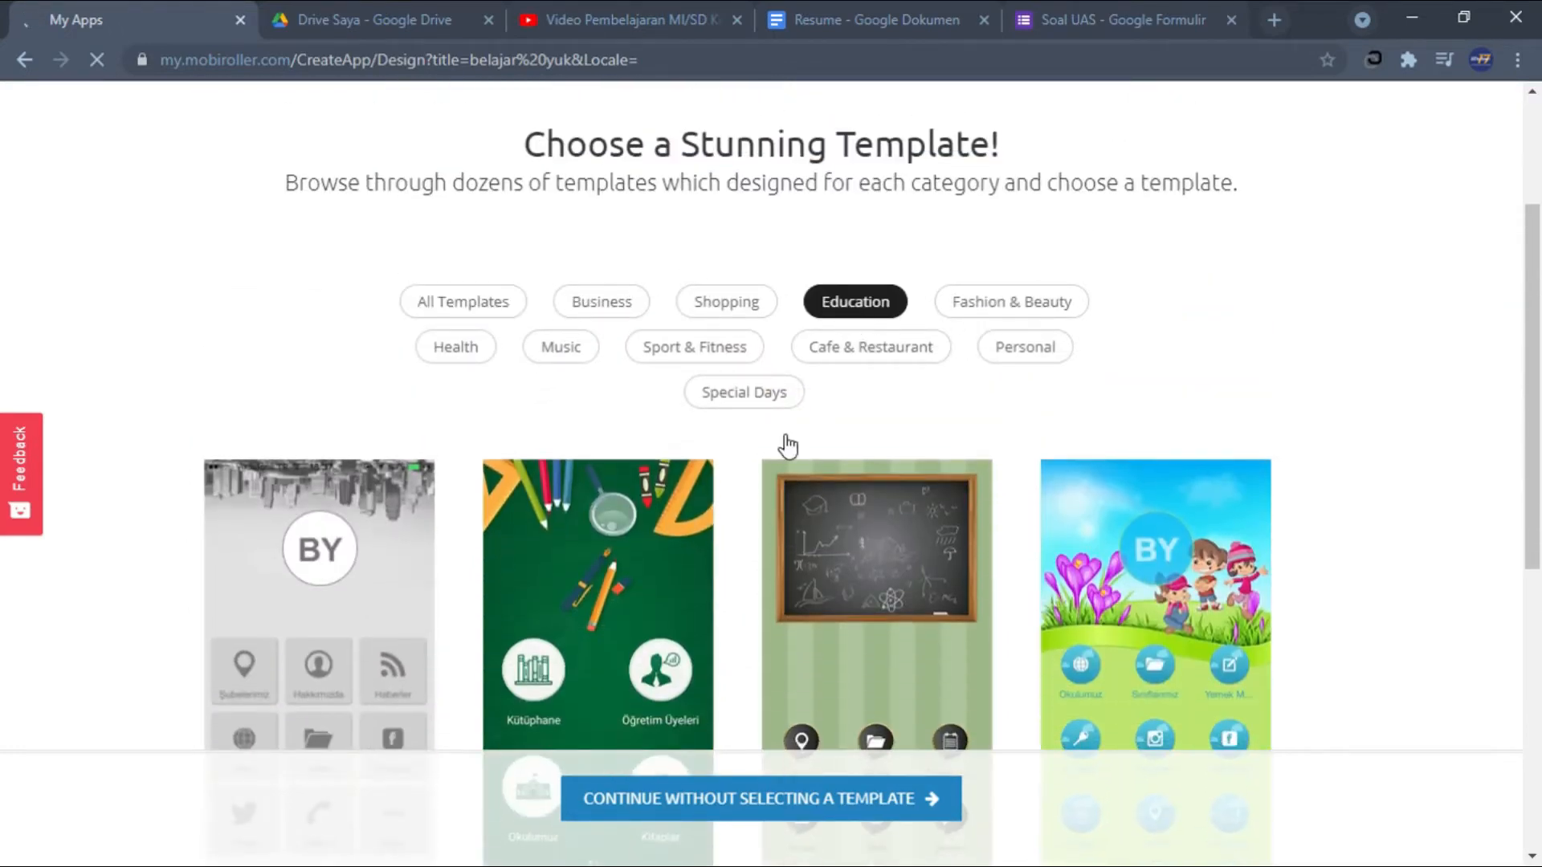
pyautogui.scroll(-2, 779, 445)
pyautogui.scroll(-5, 744, 482)
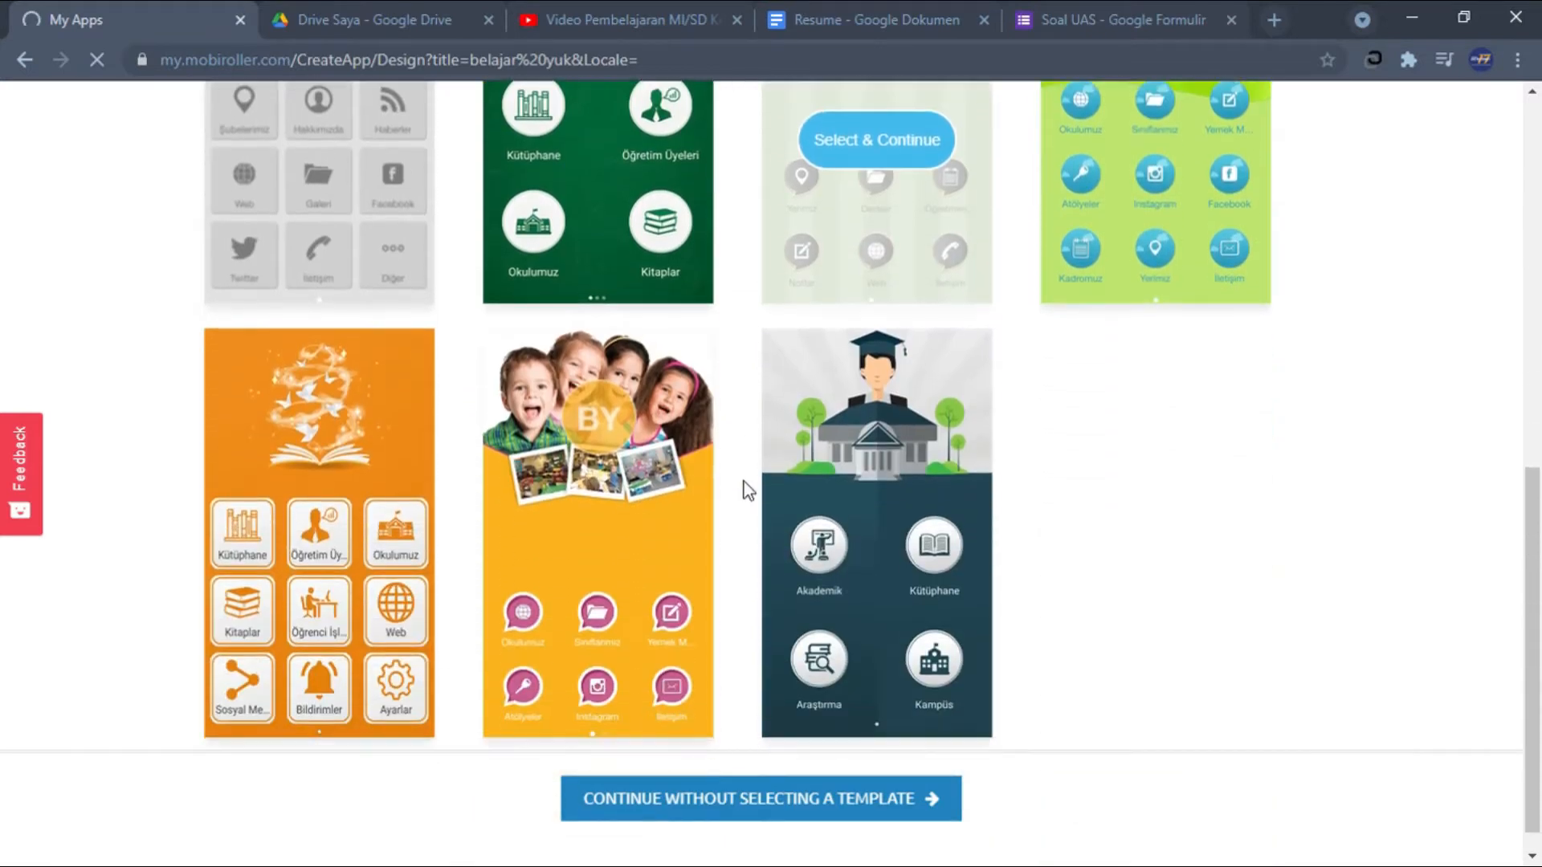
pyautogui.scroll(3, 744, 482)
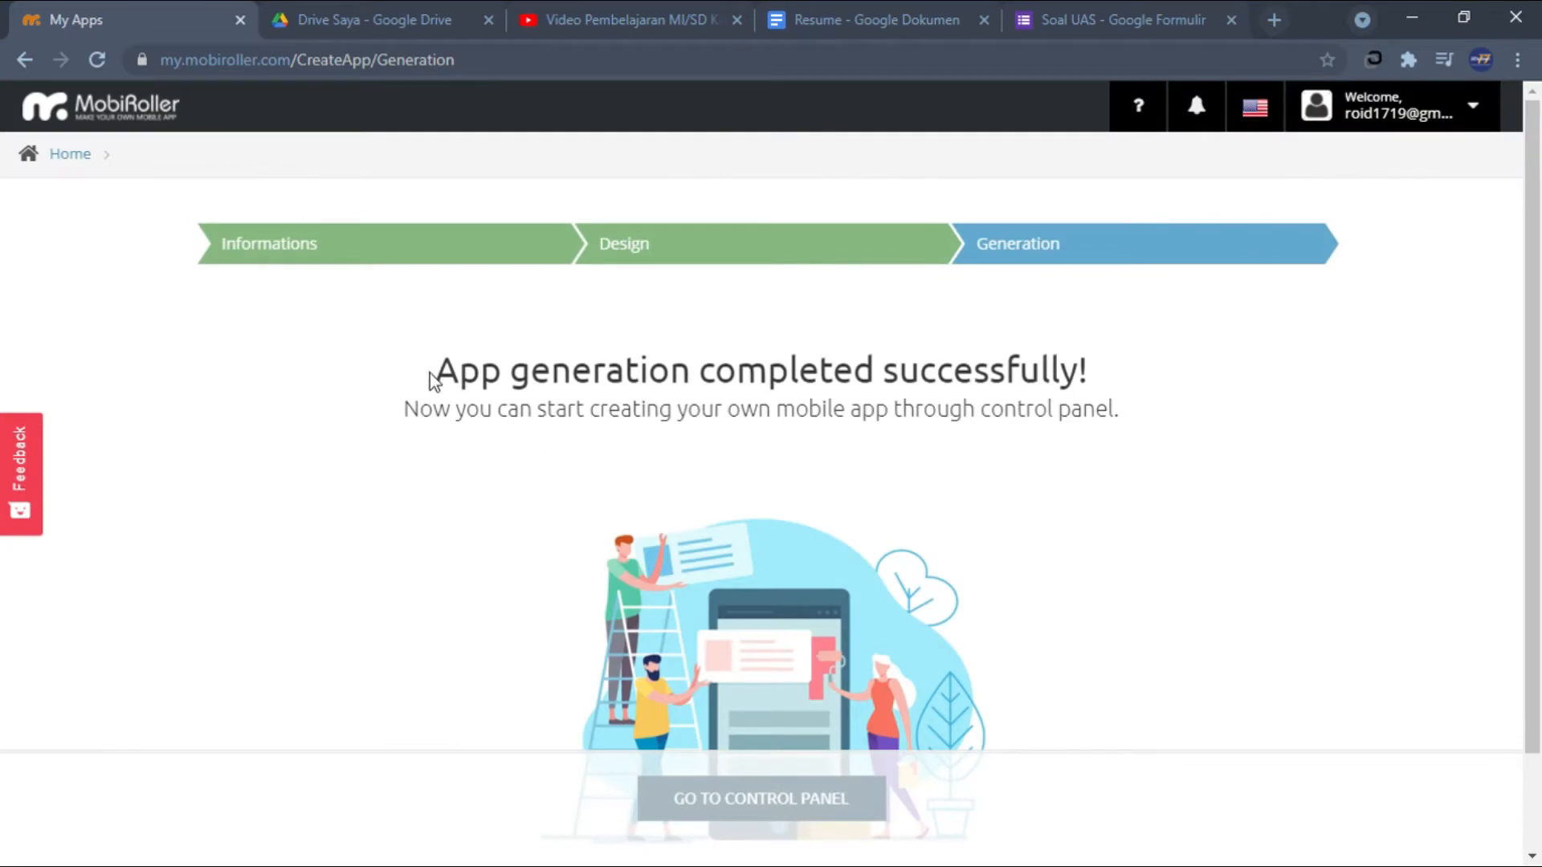
# Go to the control panel of the newly generated app.
pyautogui.moveTo(438, 376); pyautogui.dragTo(1099, 392)
pyautogui.click(740, 429)
pyautogui.scroll(-2, 741, 429)
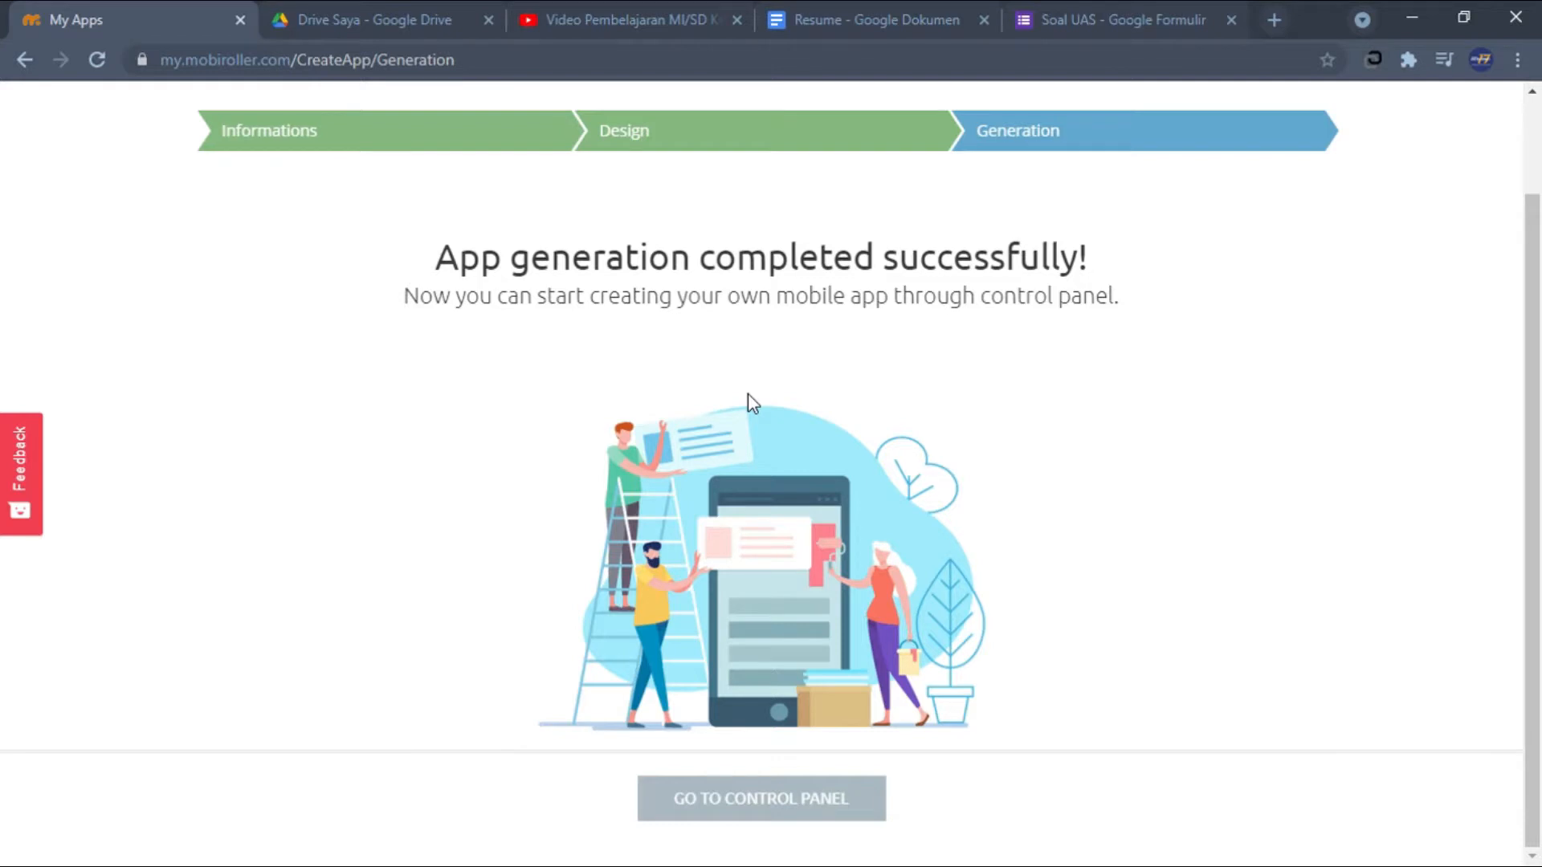
pyautogui.click(758, 808)
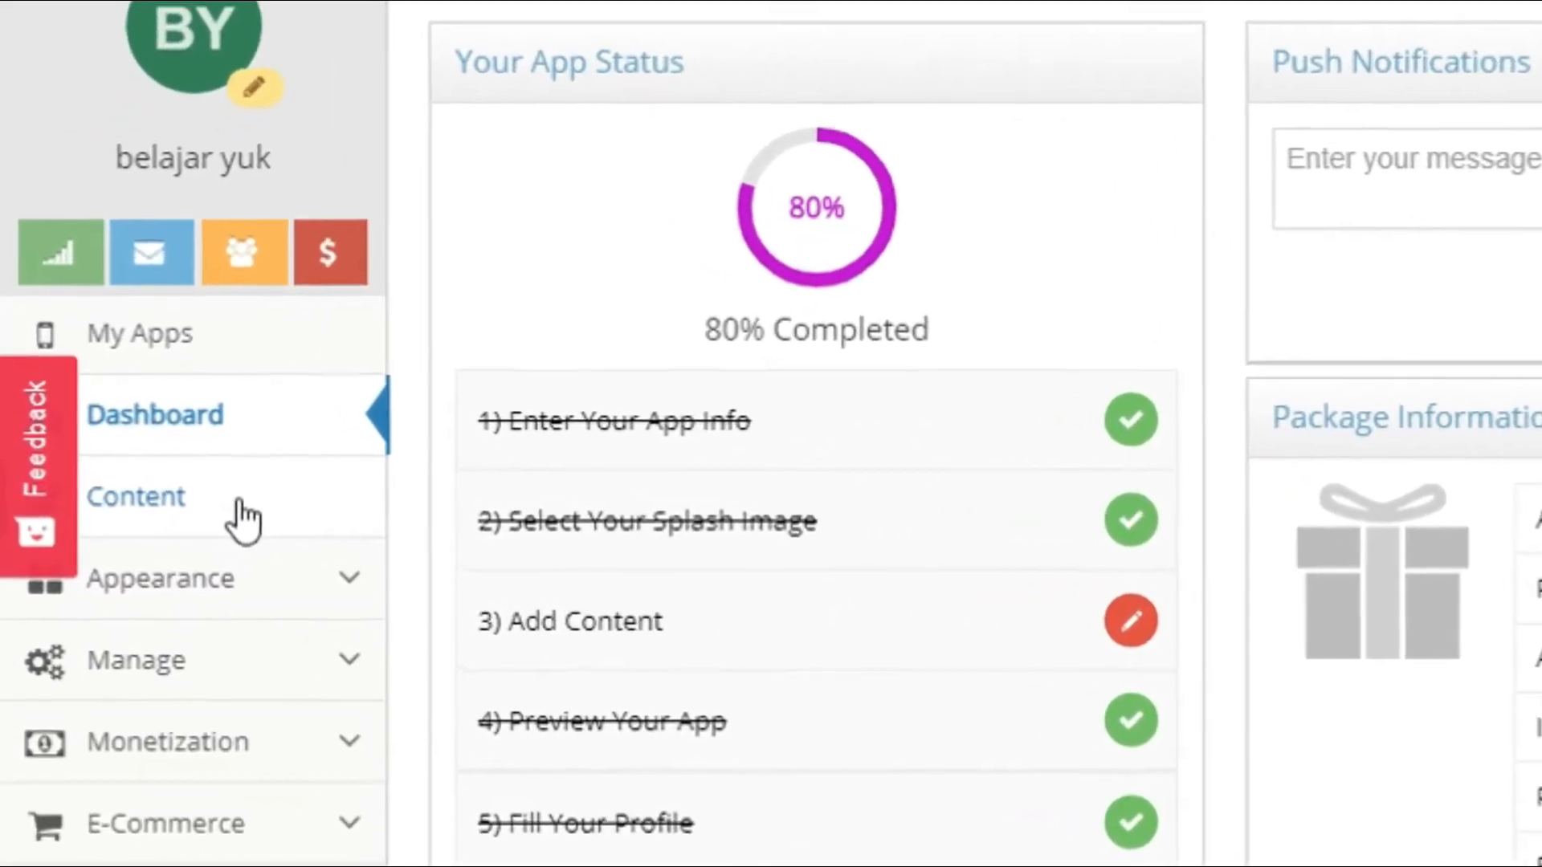
# Open the app's content modules and add a Form module to the app.
pyautogui.click(199, 490)
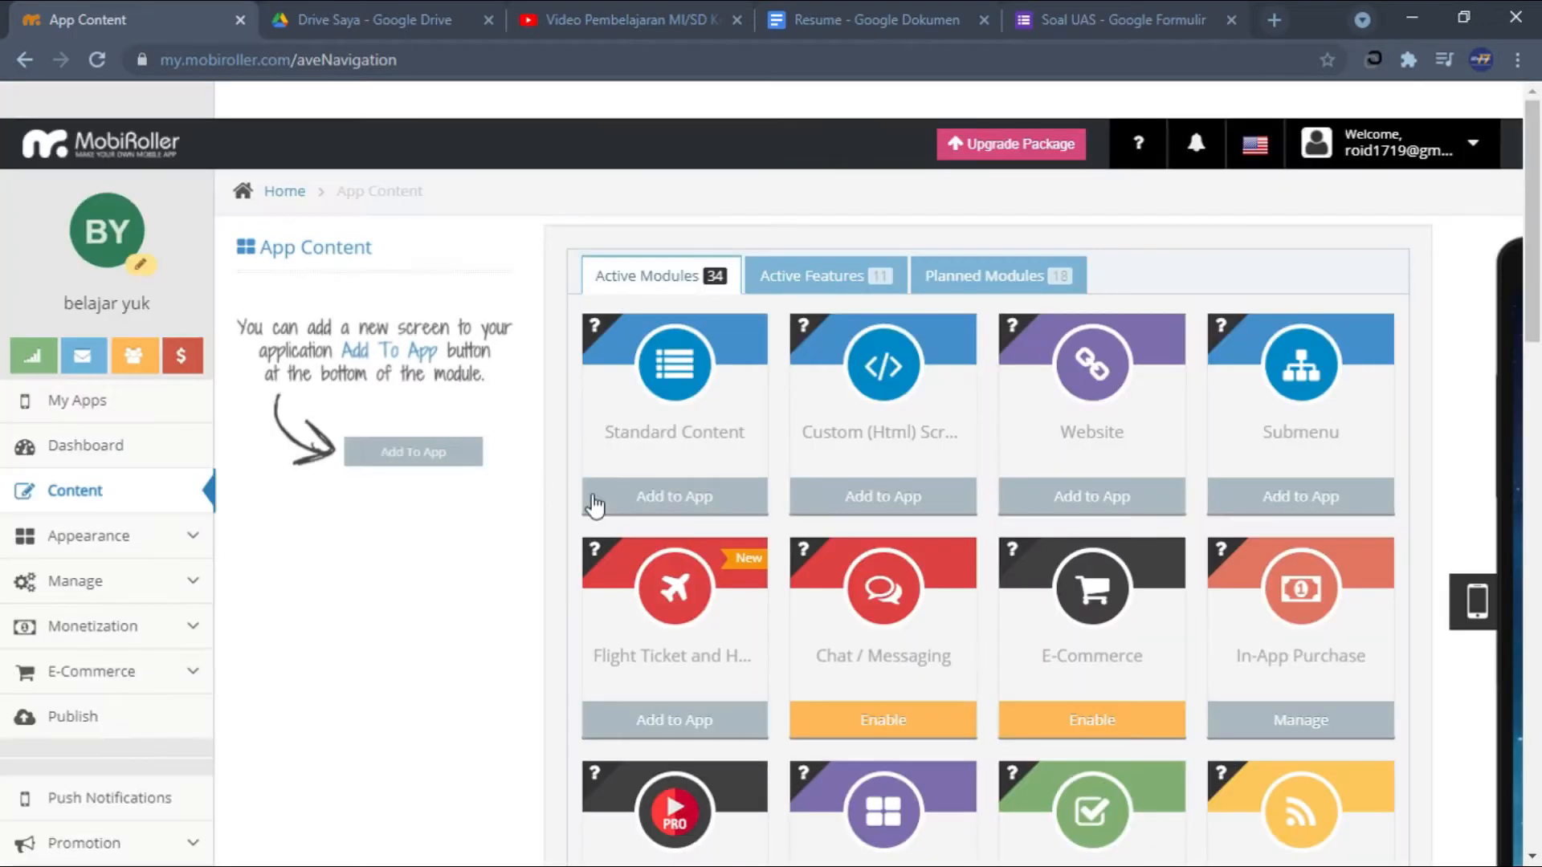
pyautogui.scroll(-1, 707, 530)
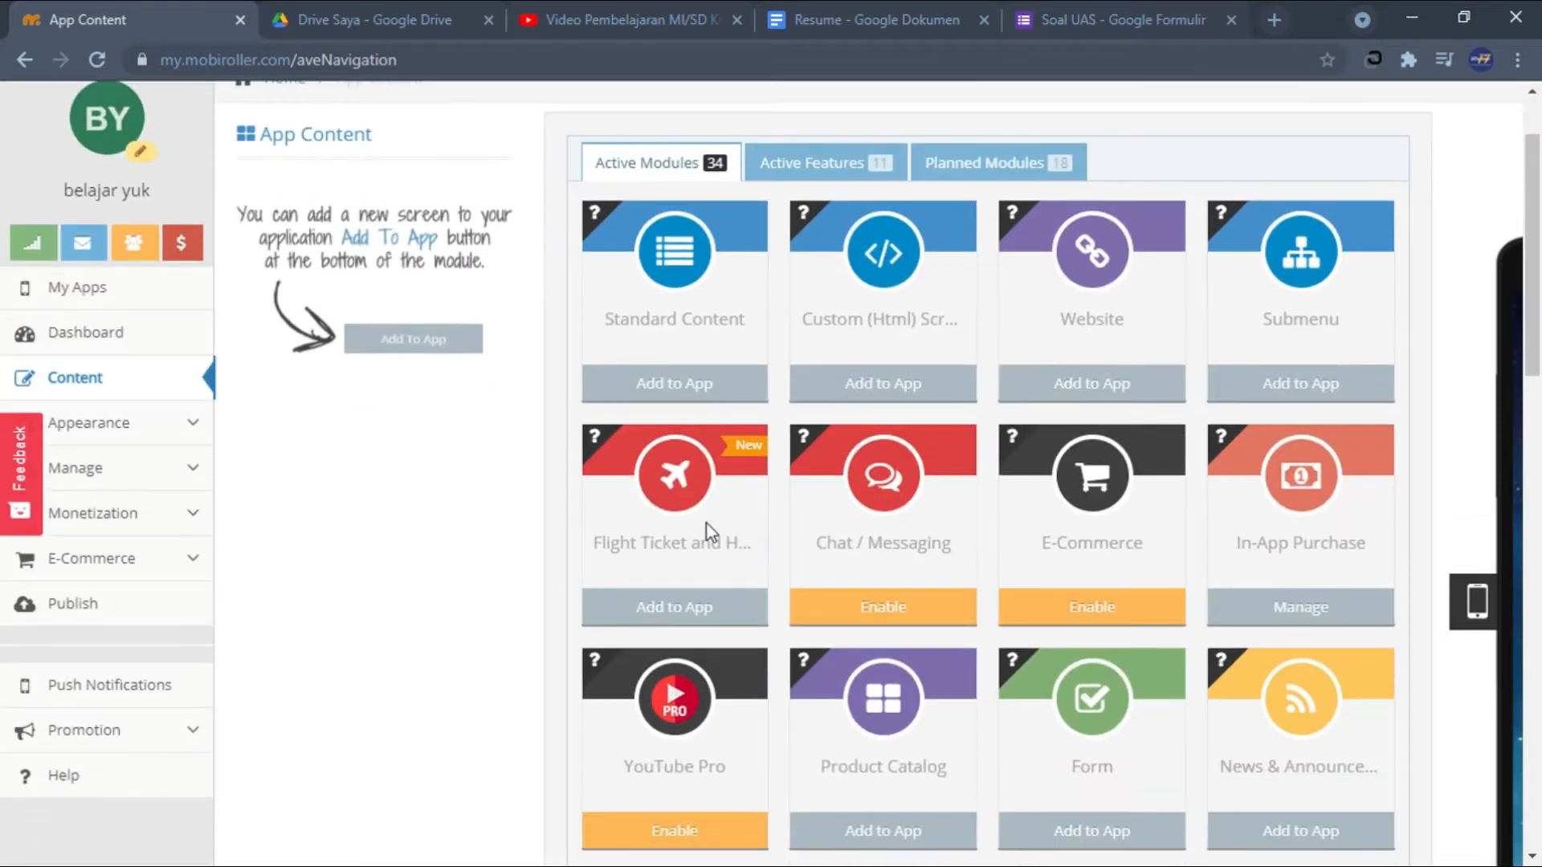
pyautogui.scroll(-1, 707, 530)
pyautogui.scroll(1, 883, 591)
pyautogui.scroll(-2, 883, 590)
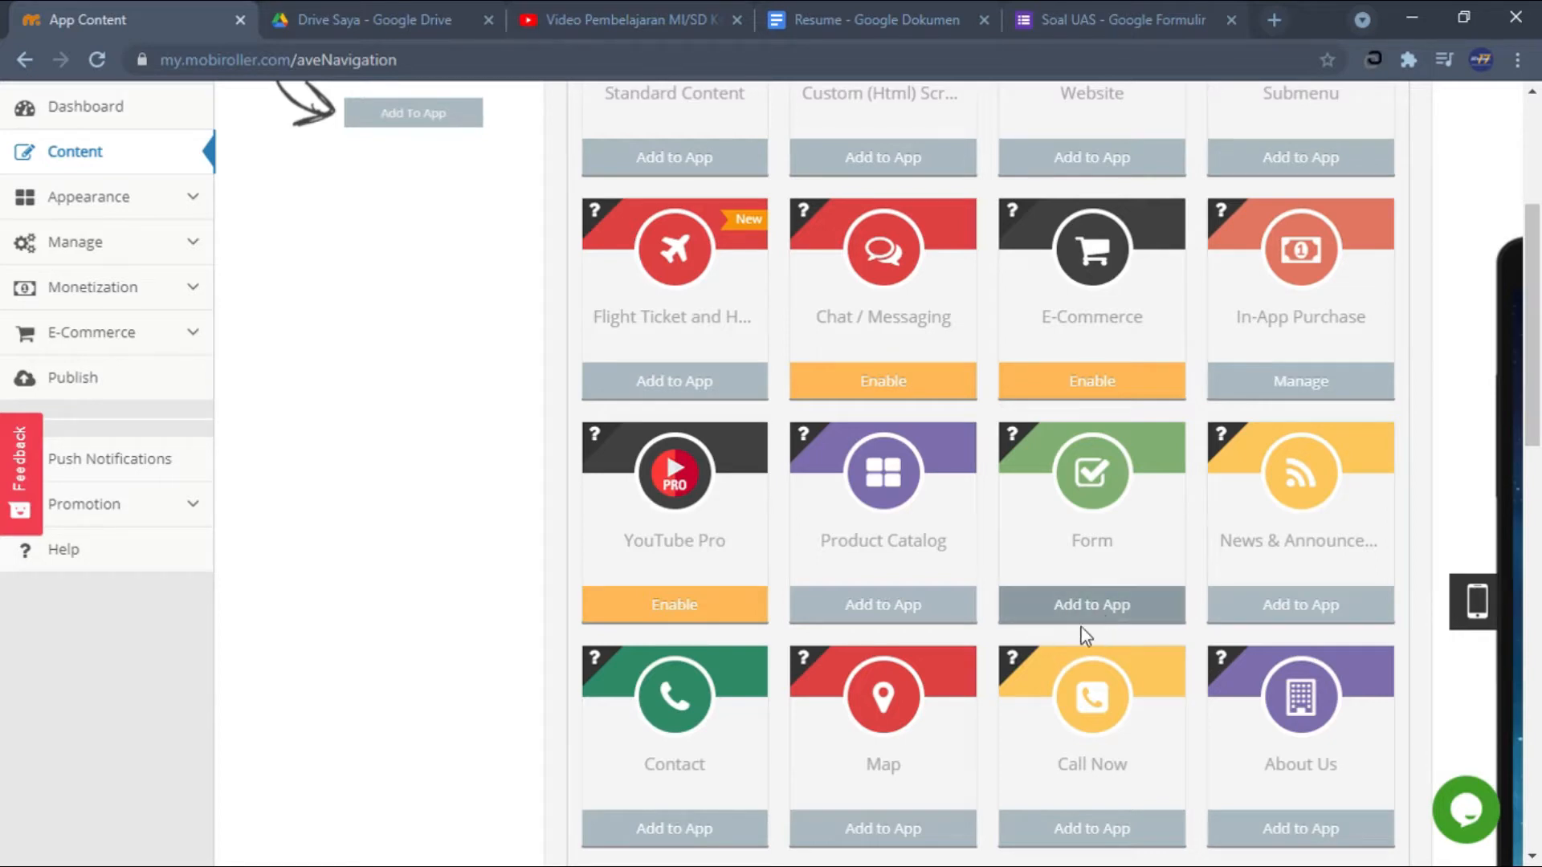
pyautogui.scroll(-1, 1081, 592)
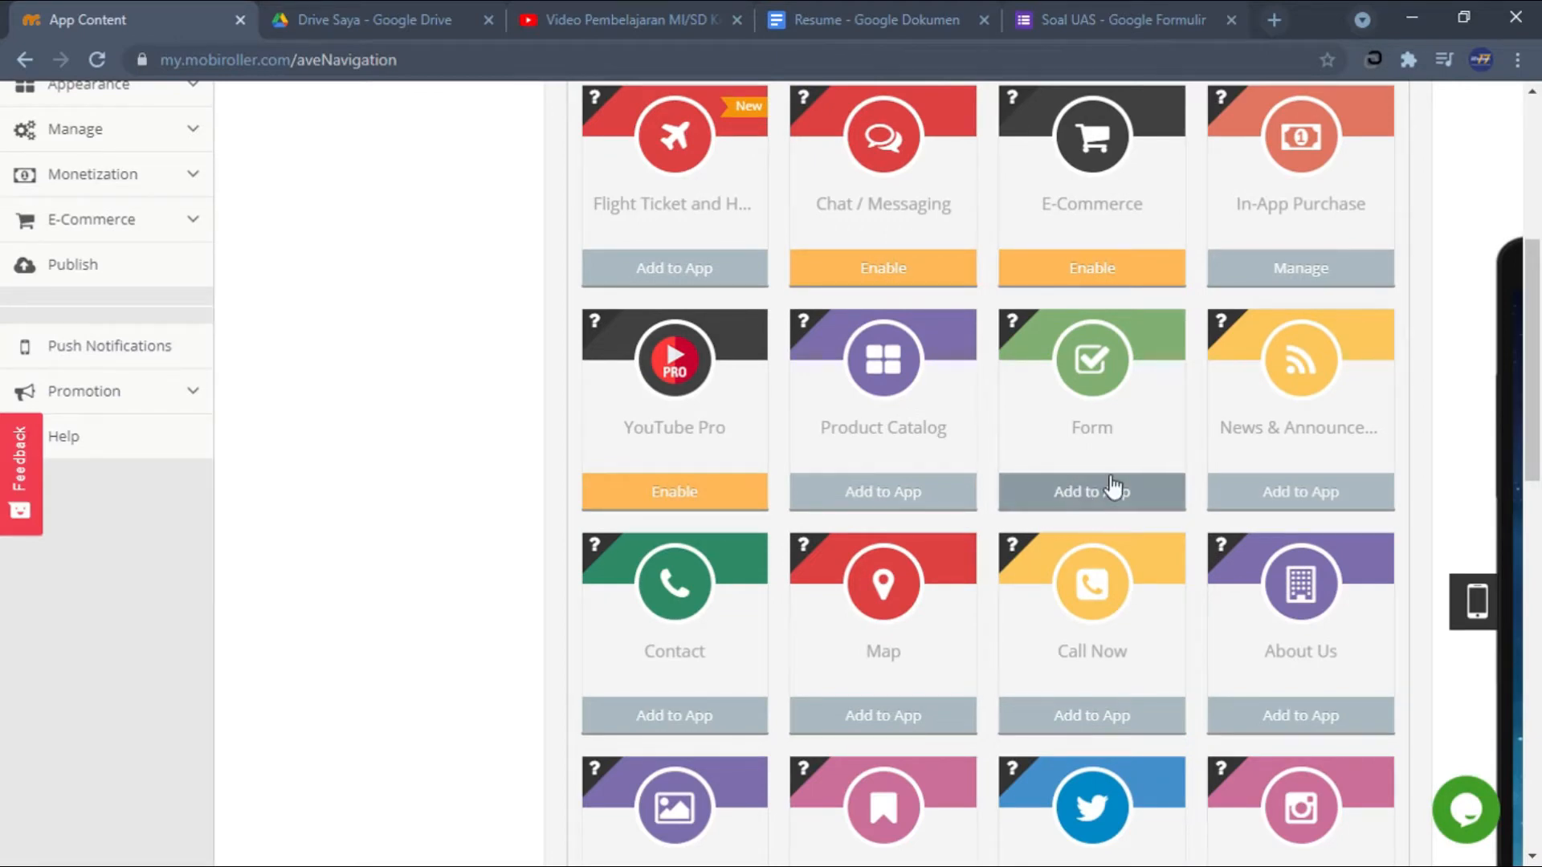
pyautogui.scroll(2, 1111, 485)
pyautogui.scroll(-2, 1112, 485)
pyautogui.click(1092, 502)
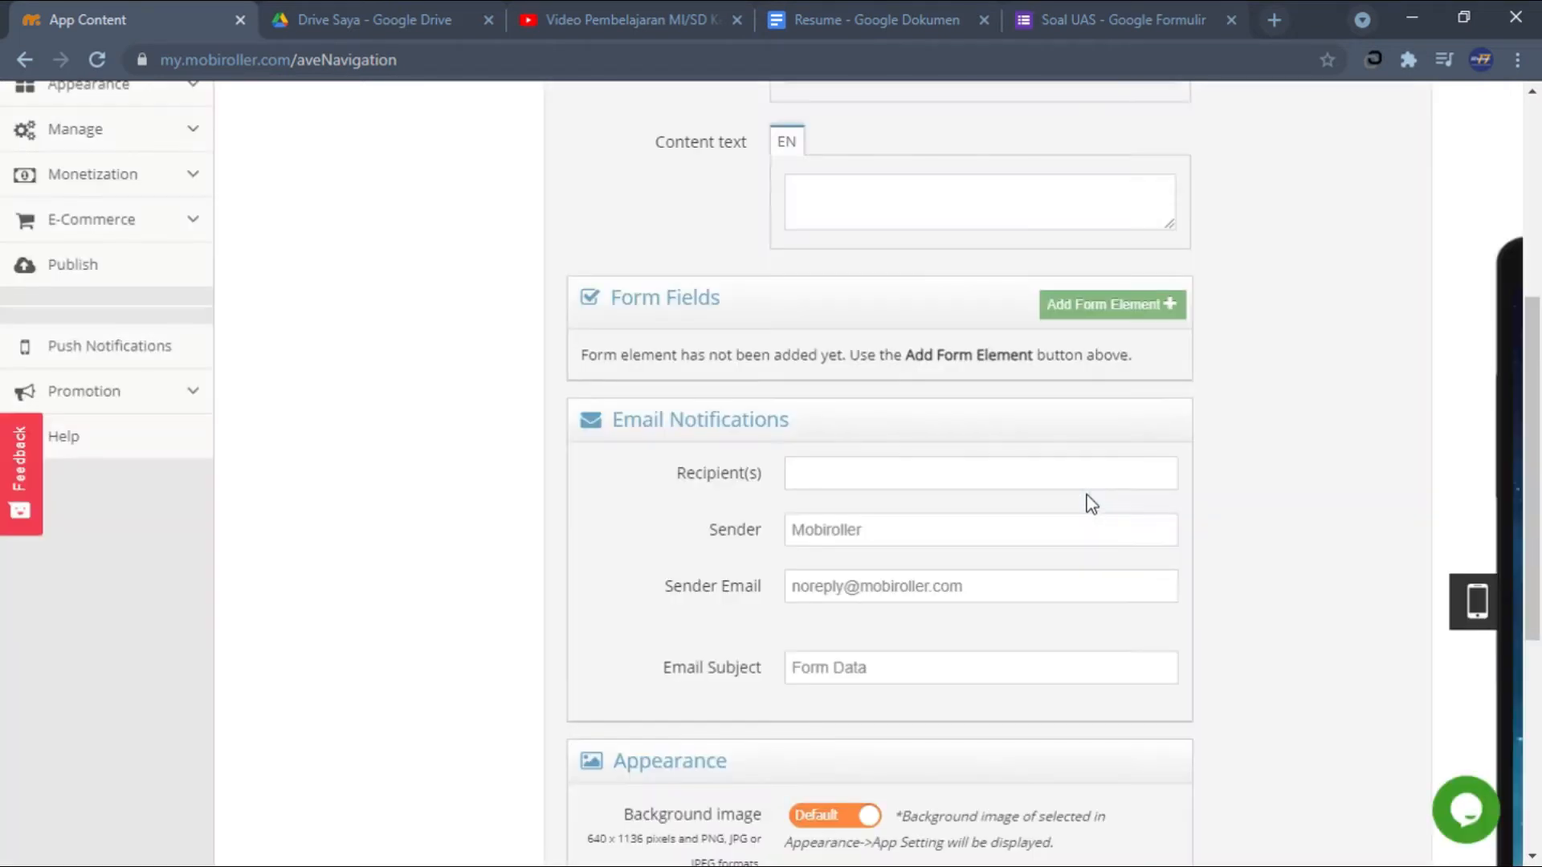
# Title the form module "Presensi" and enter "Isilah dengan Benar" as its content text.
pyautogui.scroll(6, 1053, 503)
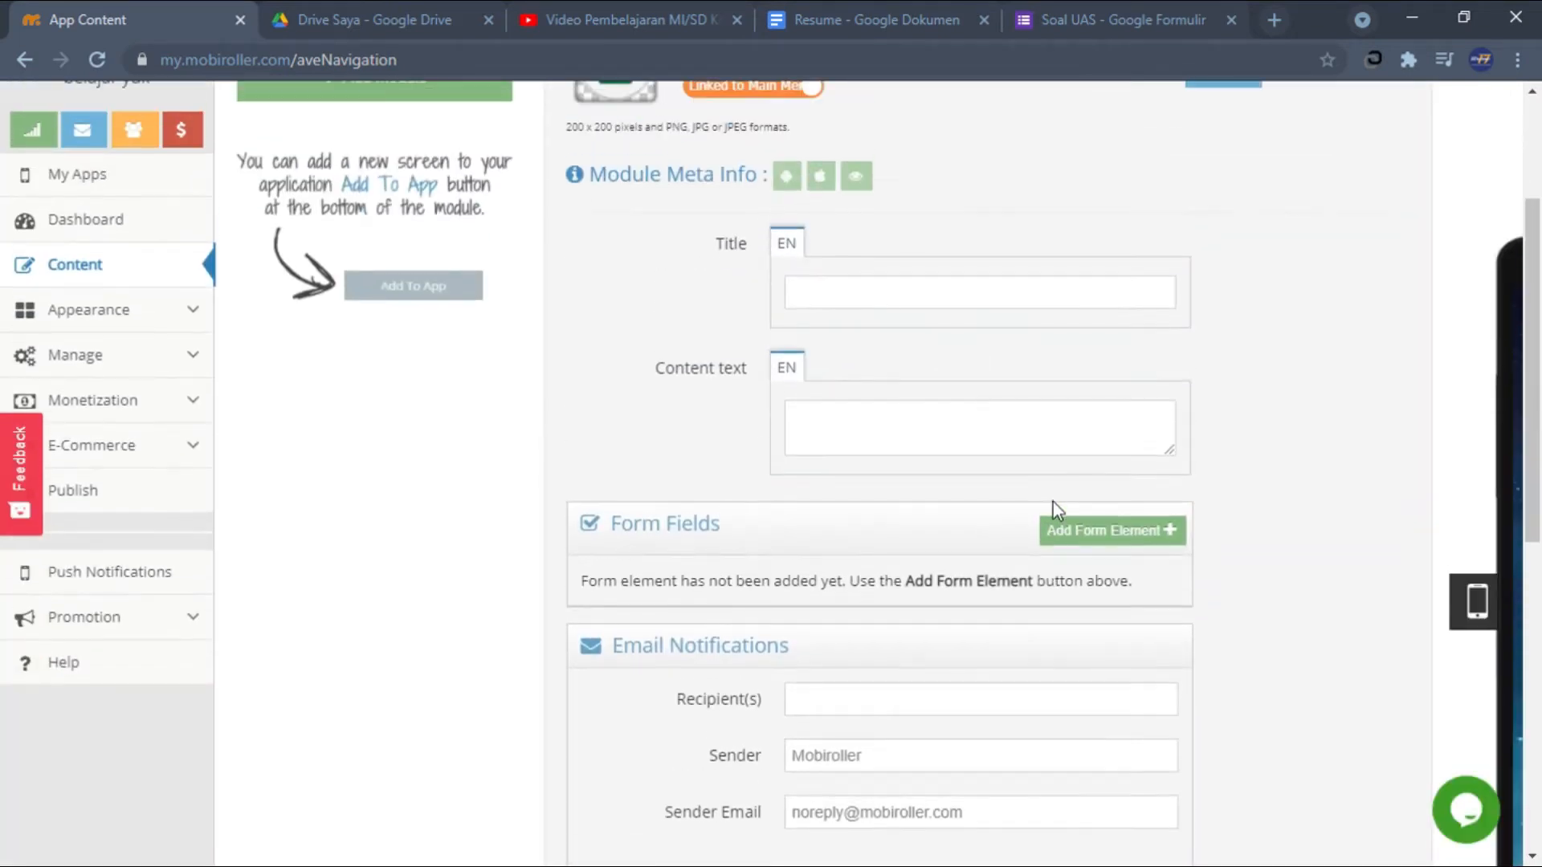
pyautogui.click(980, 519)
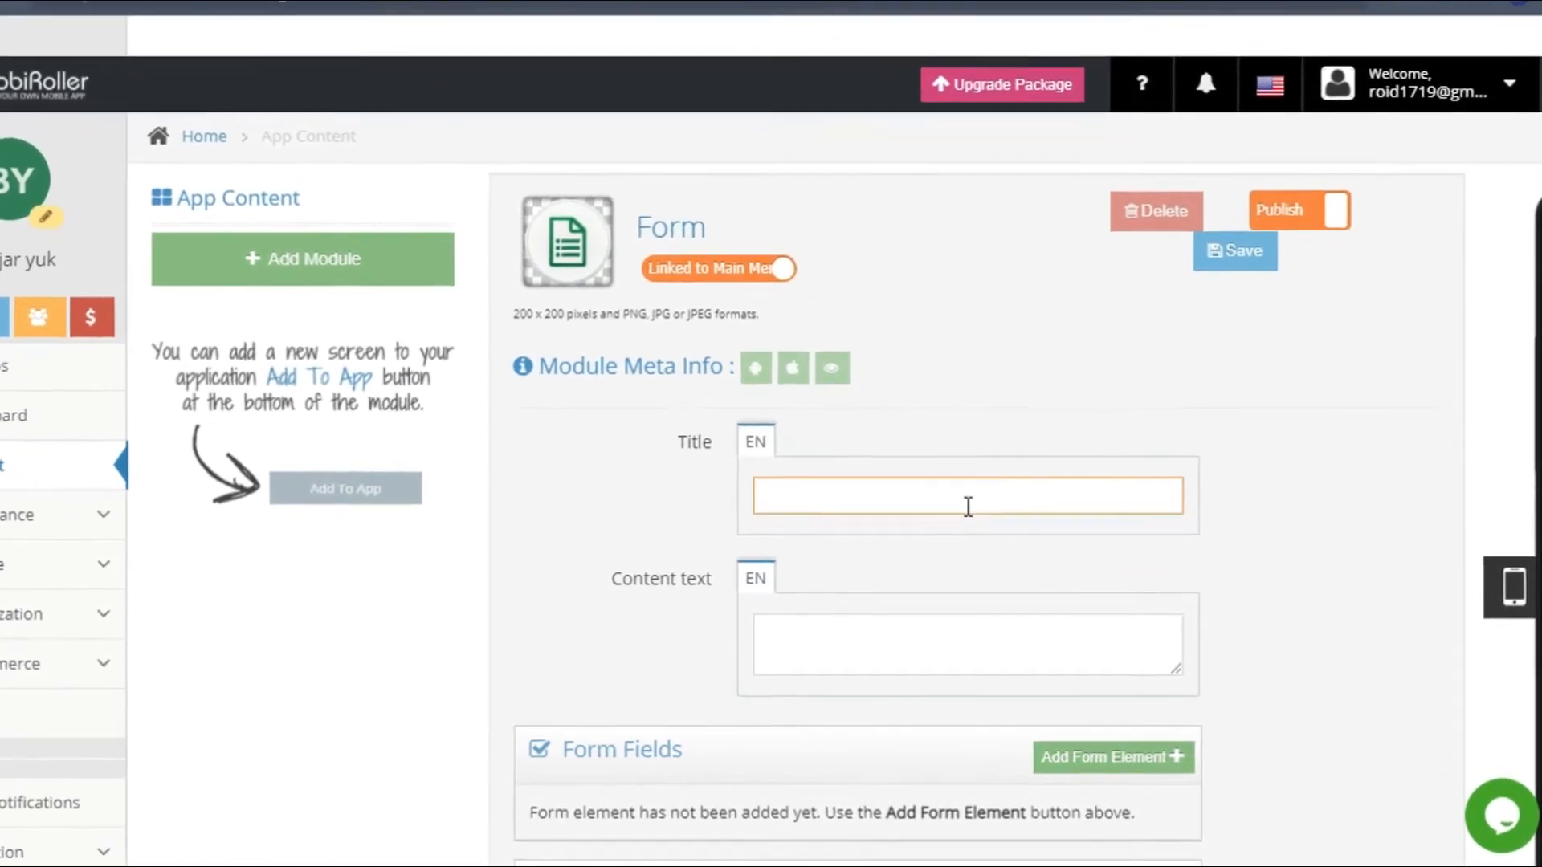
pyautogui.write('Presensi')
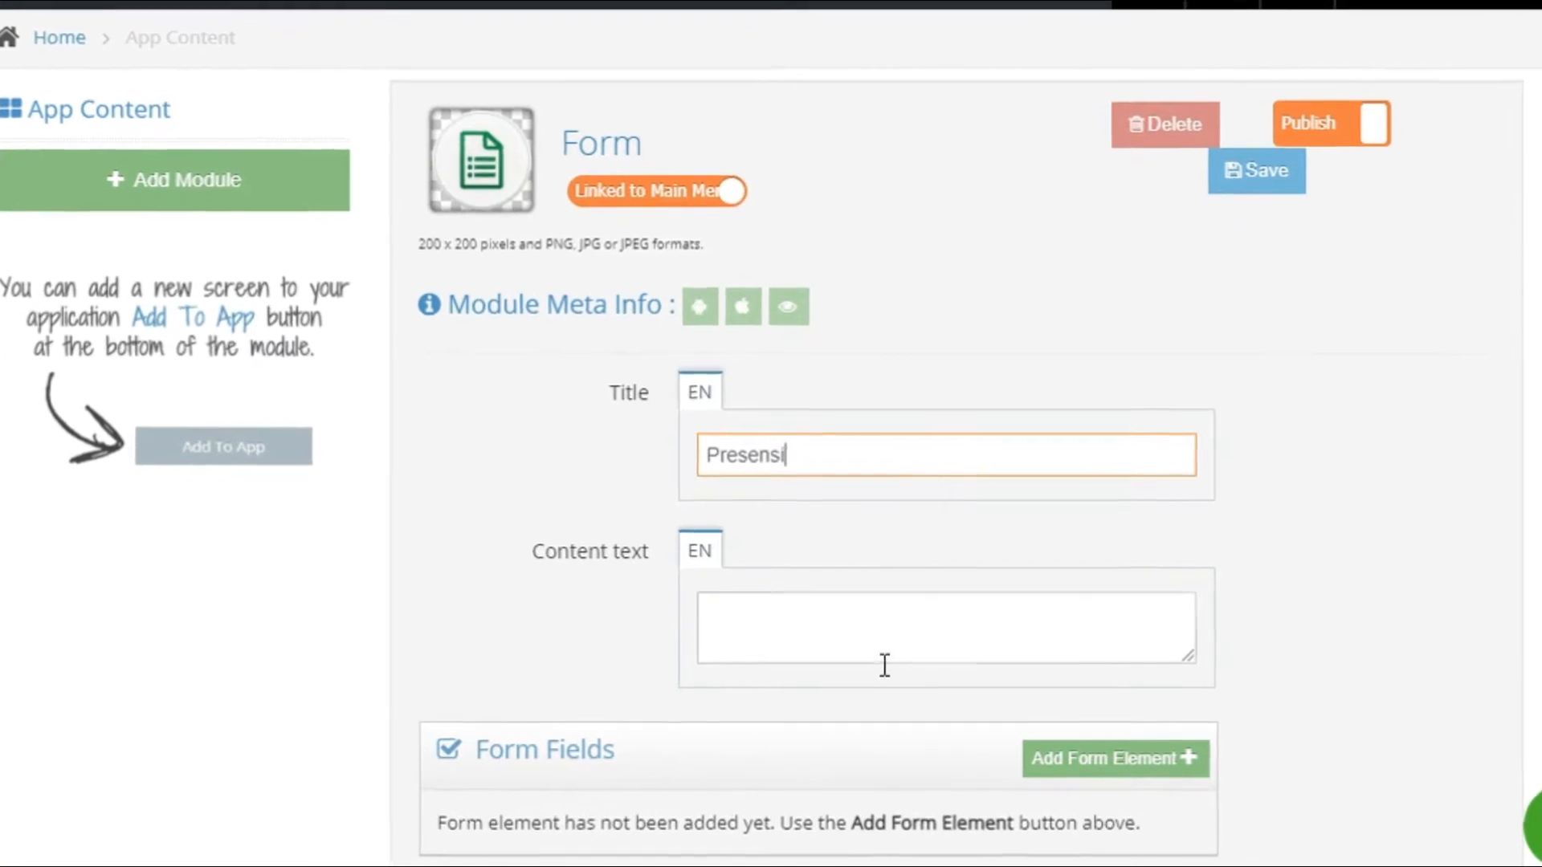
pyautogui.click(891, 639)
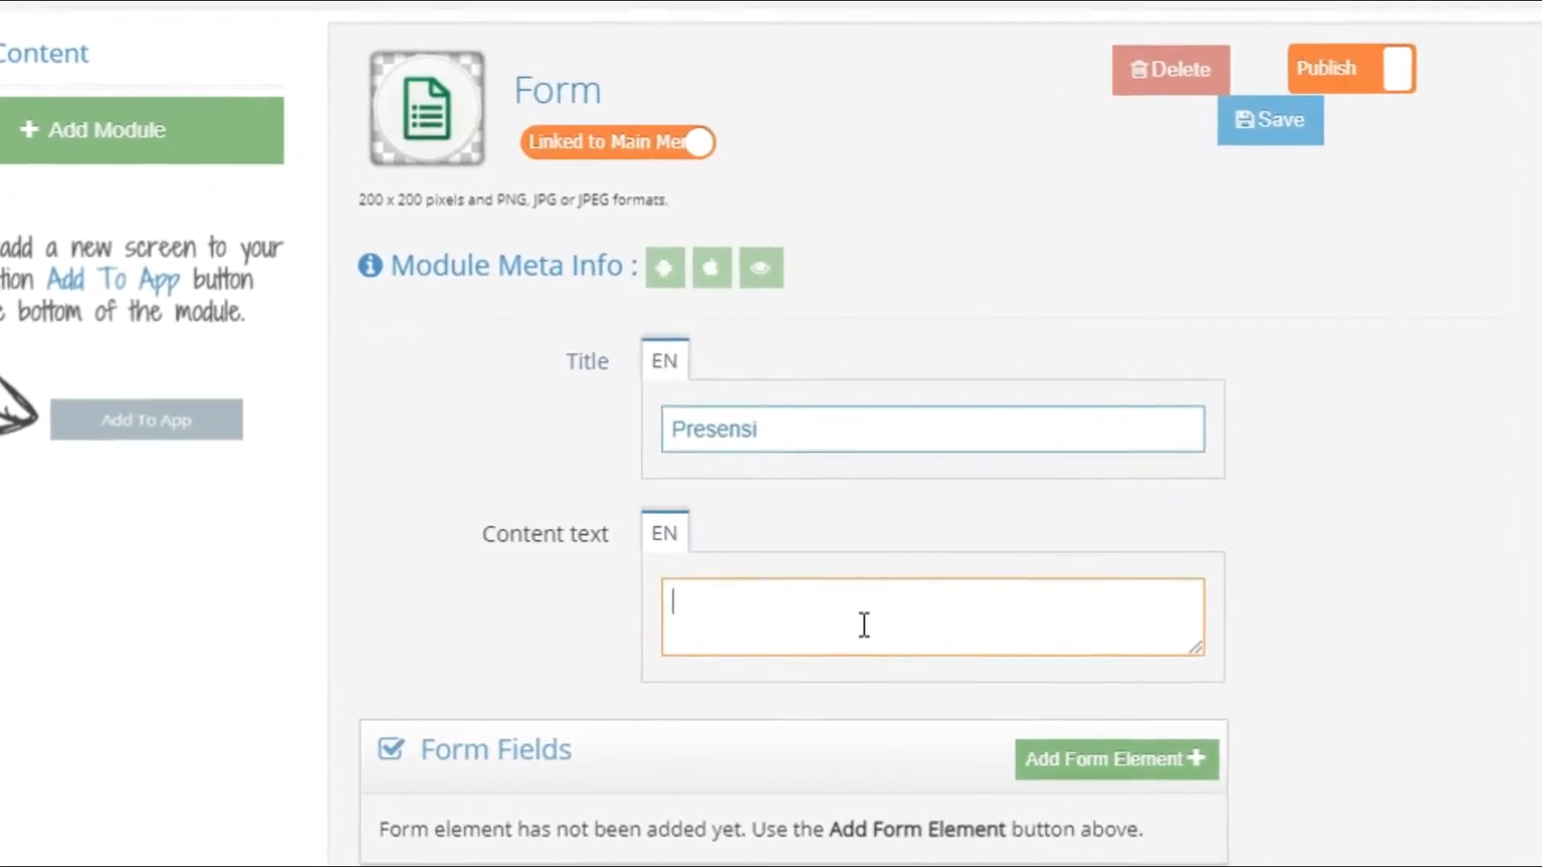
pyautogui.write('Isilah de')
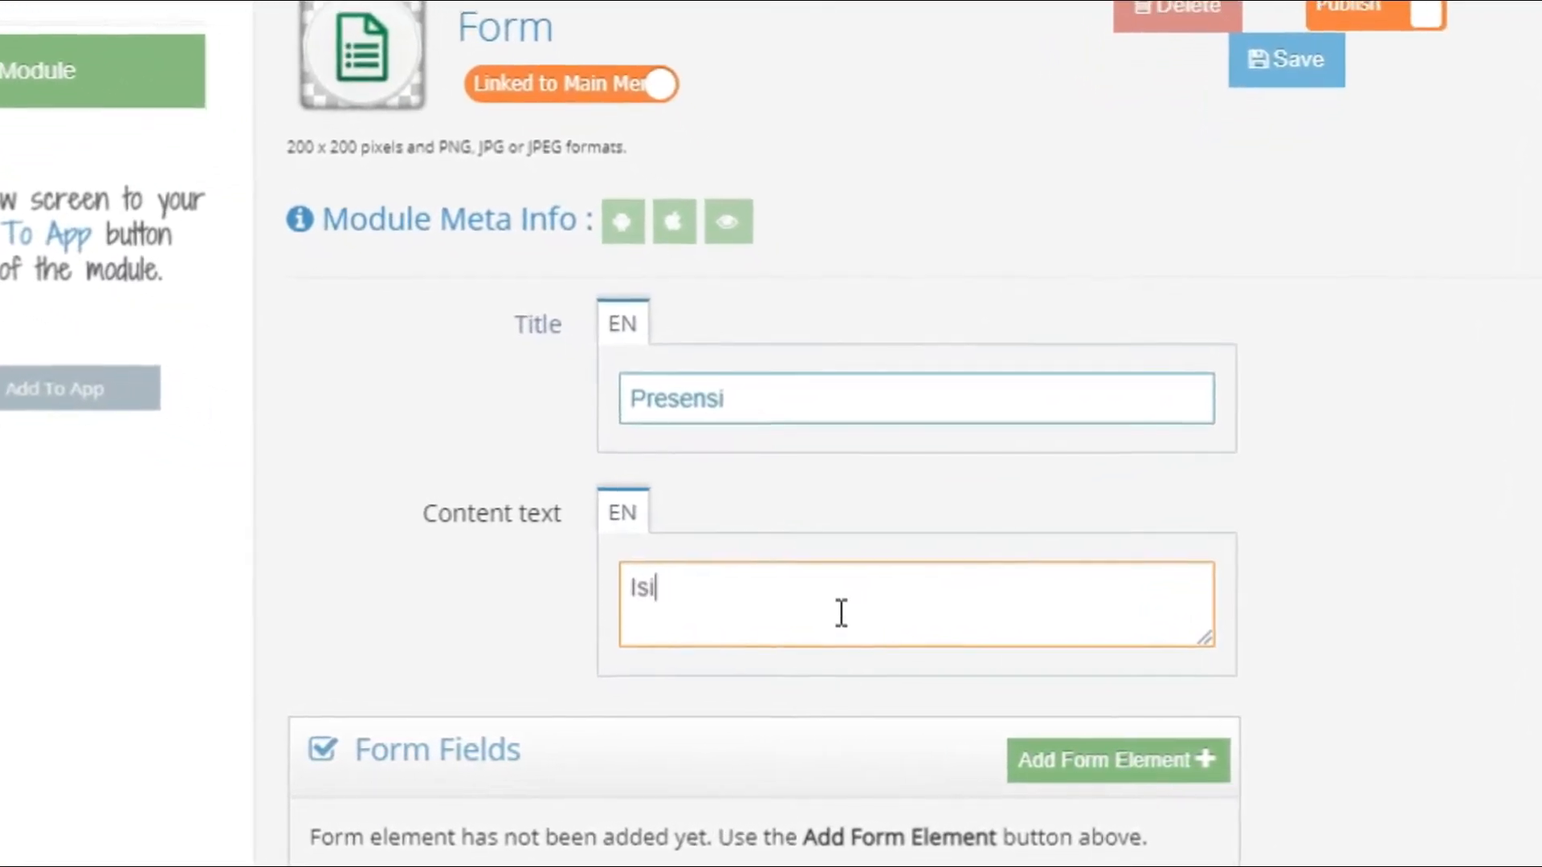
pyautogui.write('ngan Be')
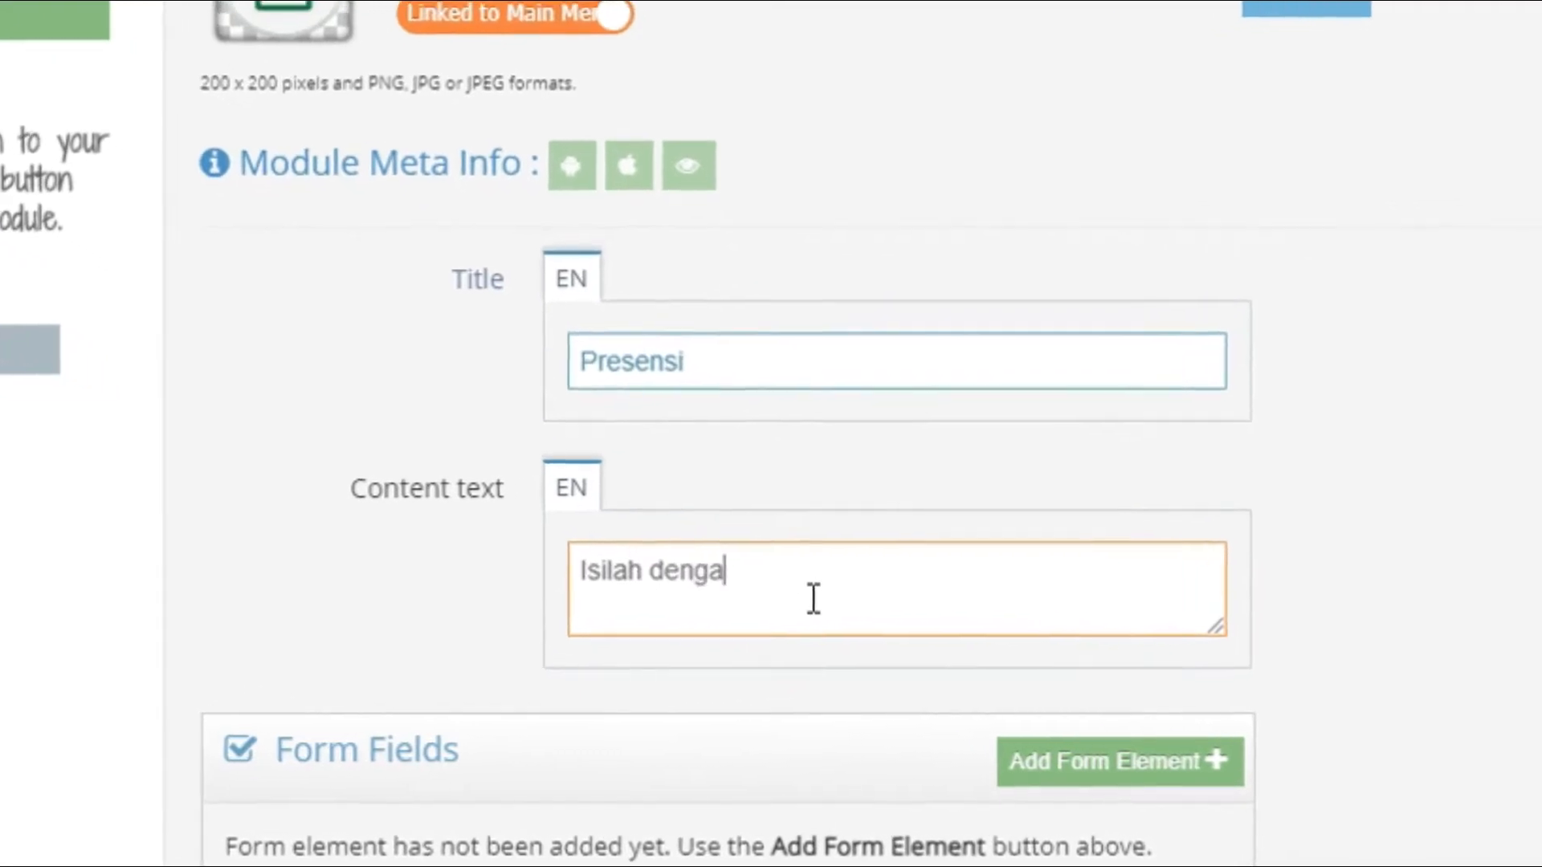
pyautogui.write('nar')
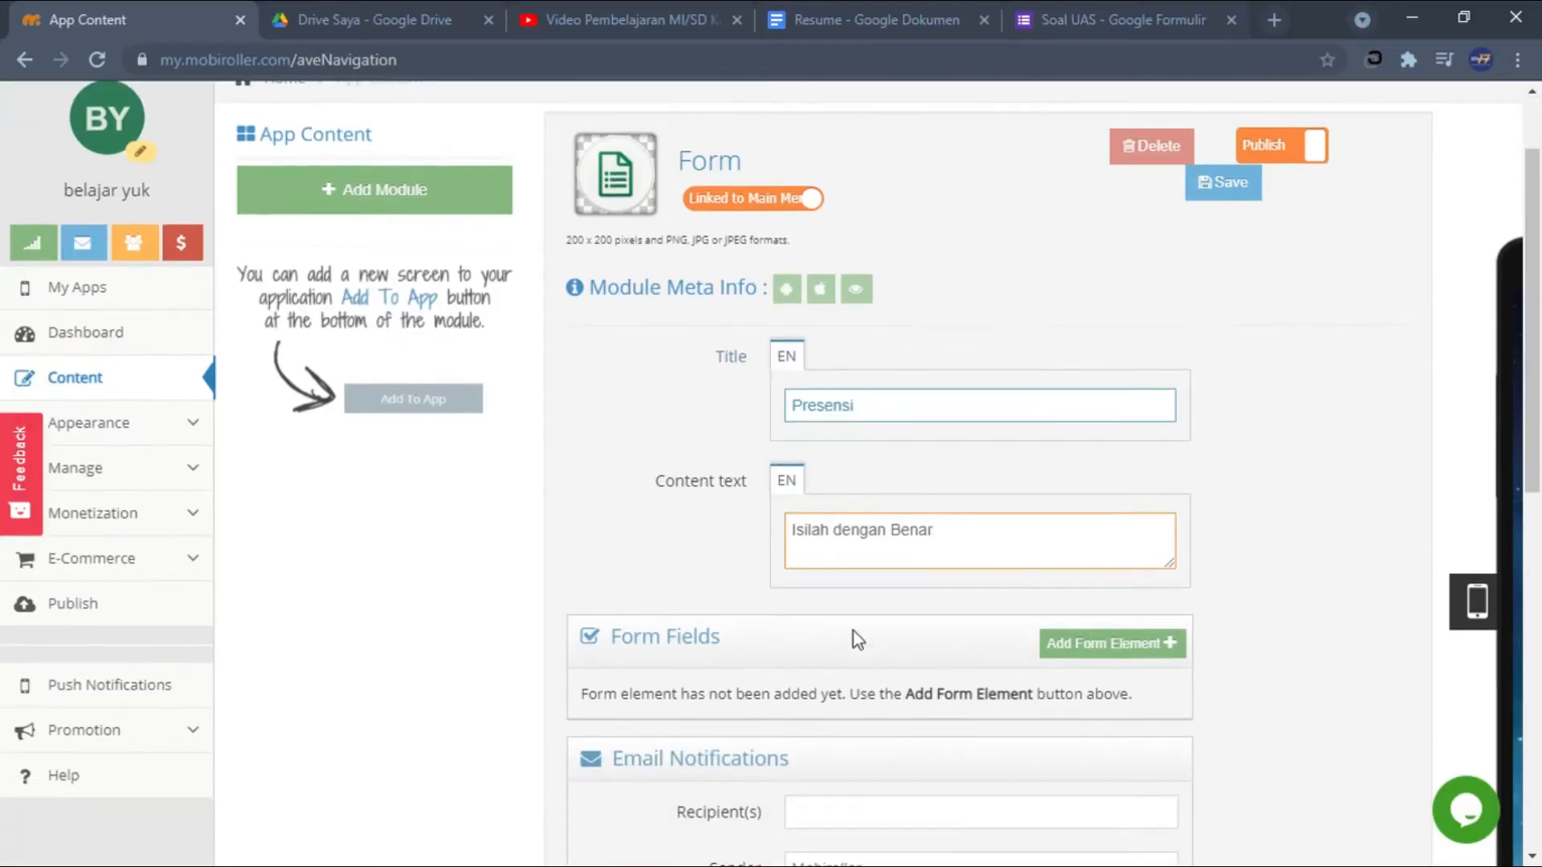
# Add a required Text Field titled "Nama Lengkap" to the form.
pyautogui.click(1079, 644)
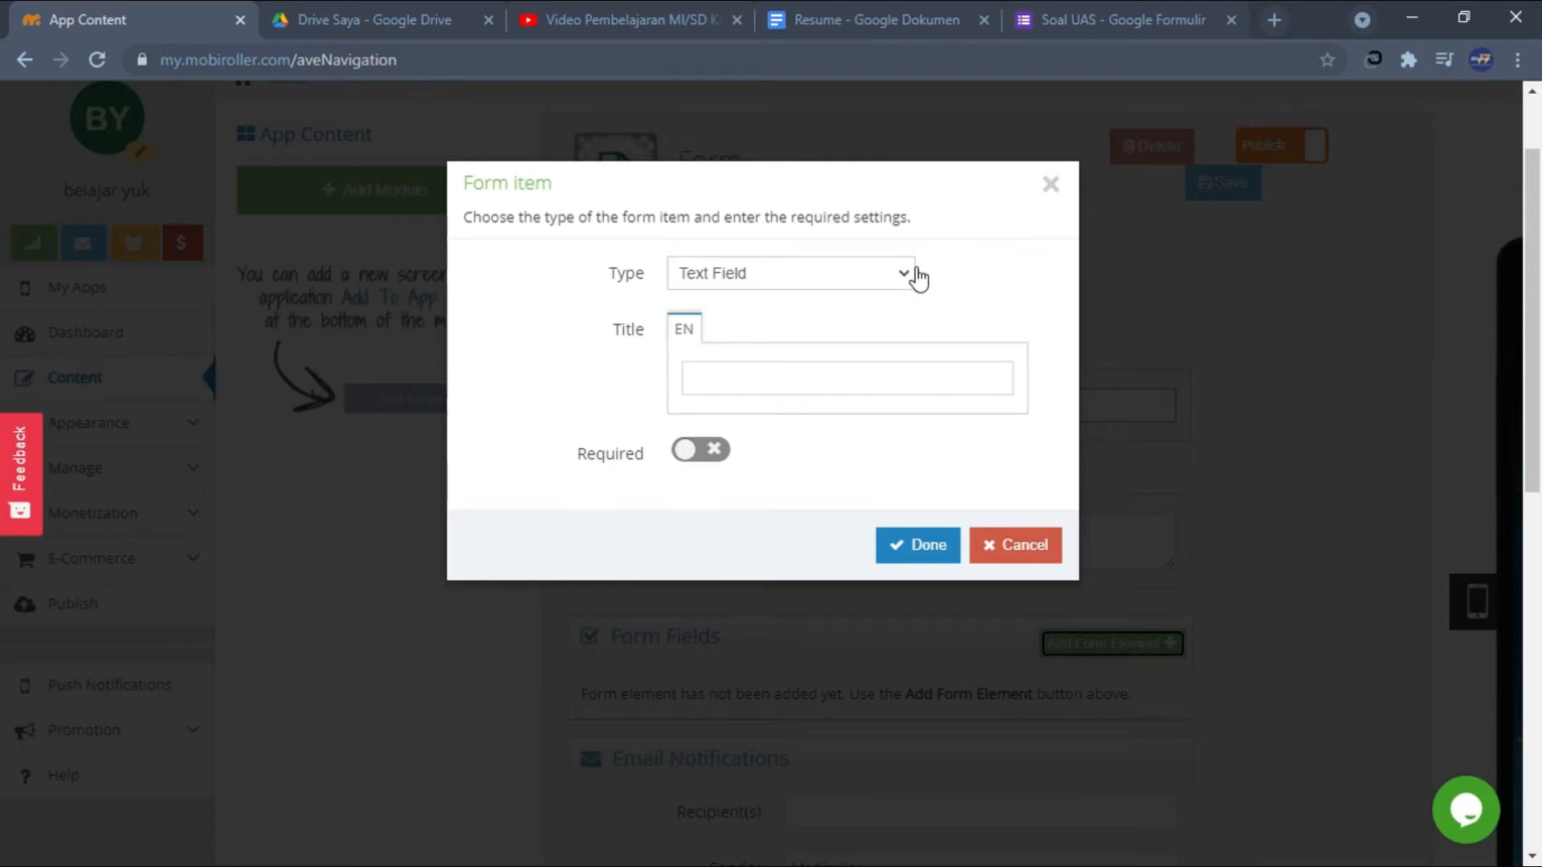
pyautogui.click(913, 279)
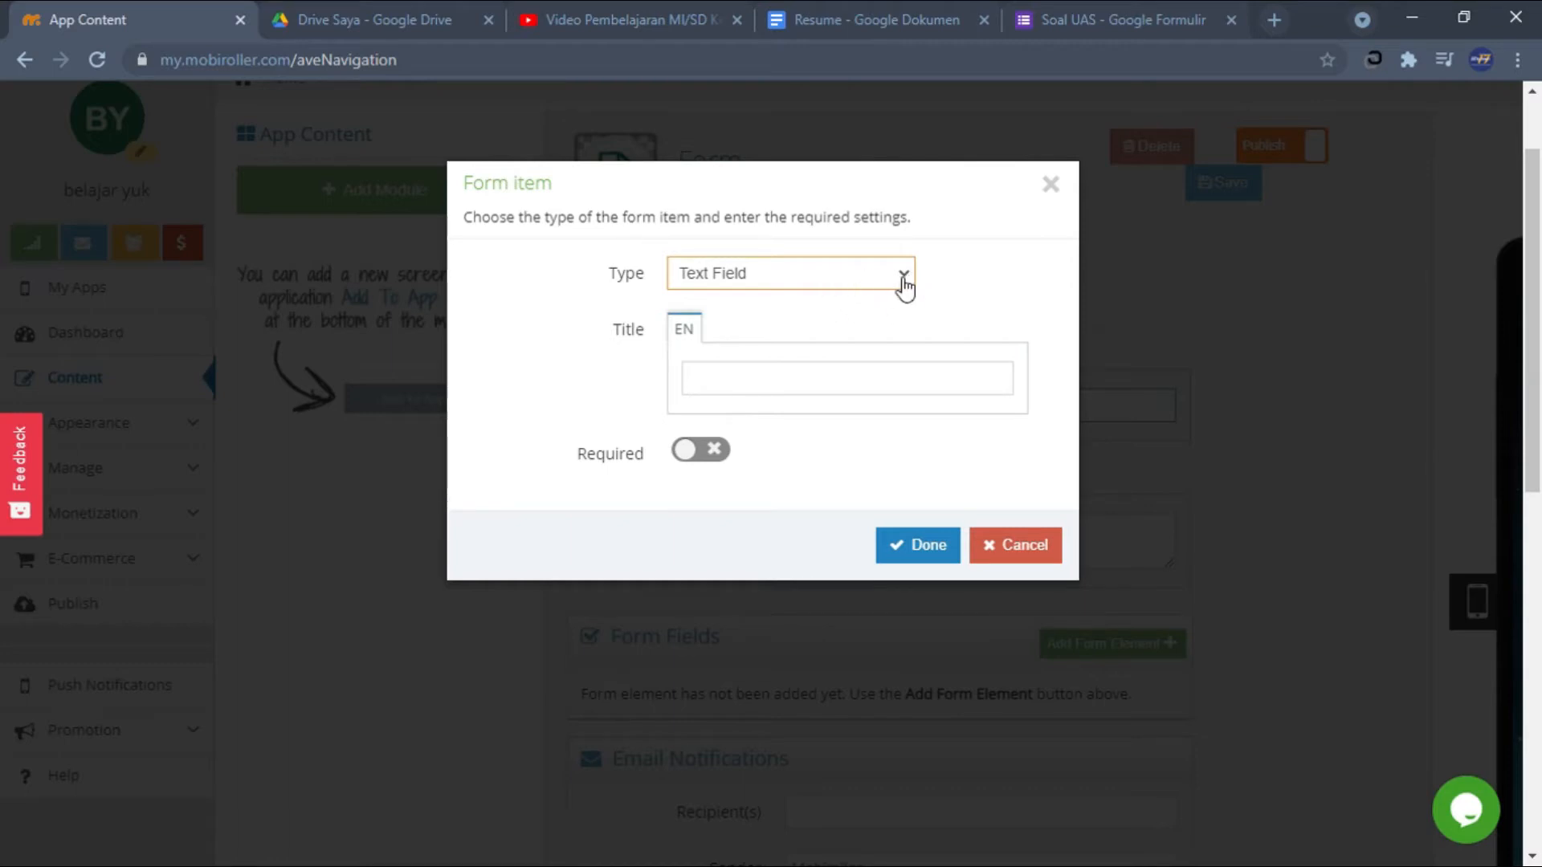
pyautogui.click(851, 390)
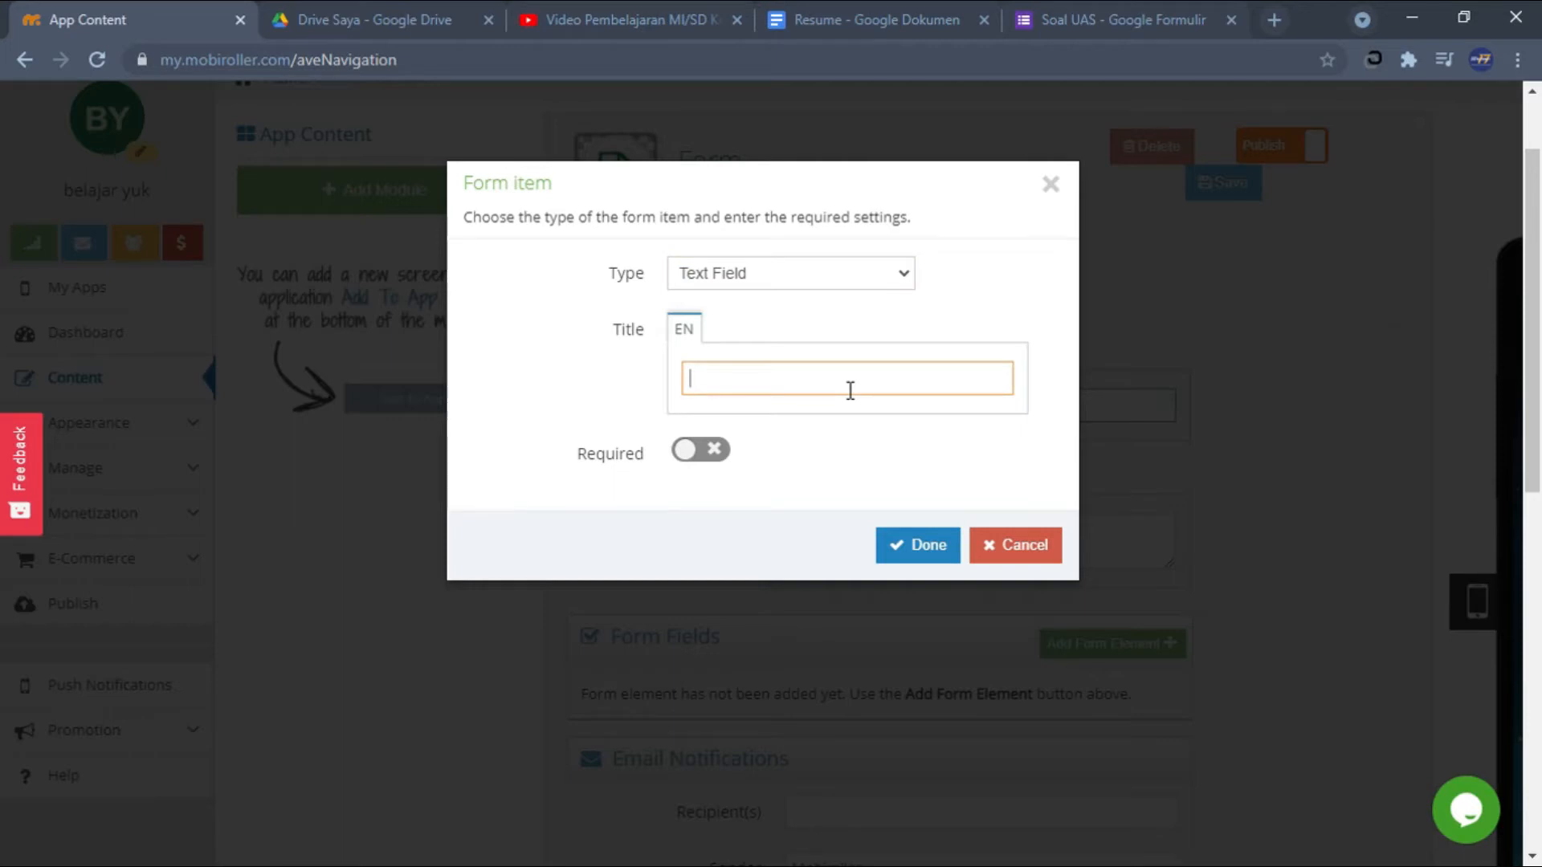
pyautogui.click(838, 443)
pyautogui.click(712, 454)
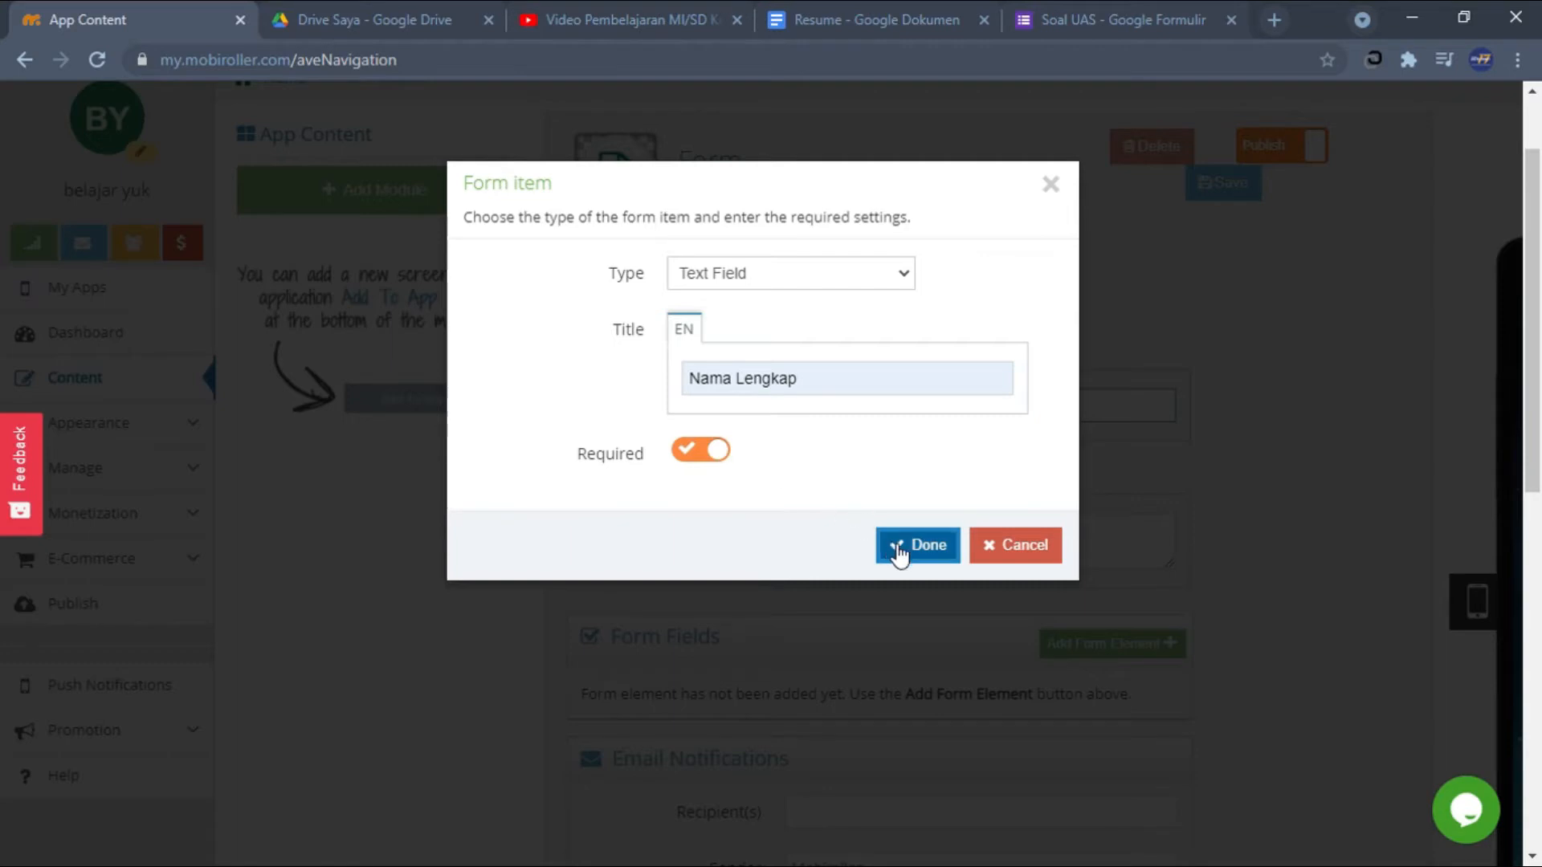
pyautogui.click(899, 553)
# Add a required Text Field titled "kelas" to the form.
pyautogui.scroll(-2, 896, 554)
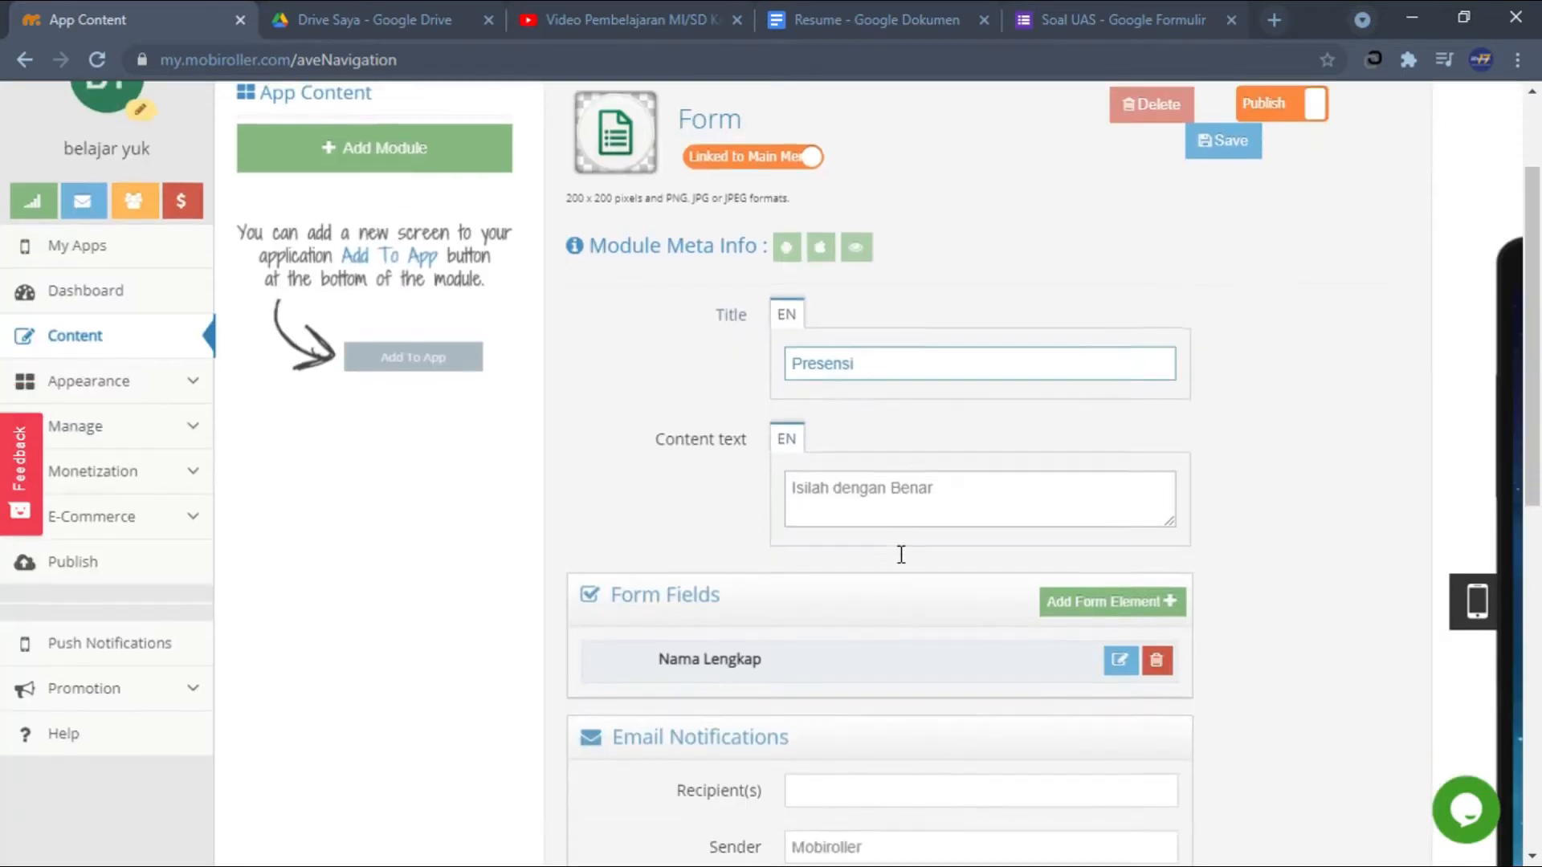
pyautogui.click(1069, 530)
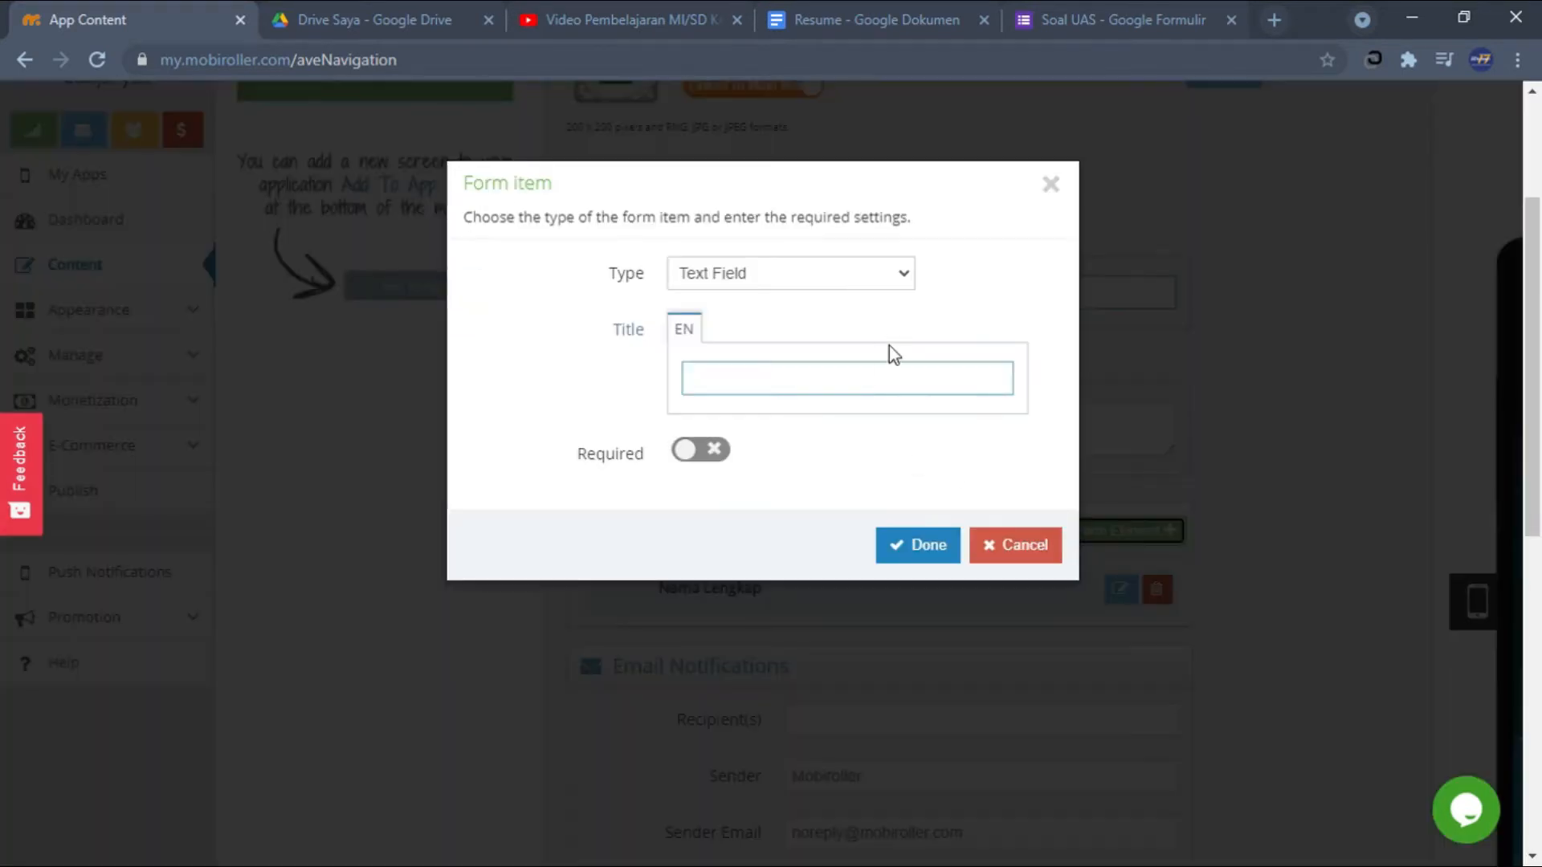
pyautogui.click(887, 390)
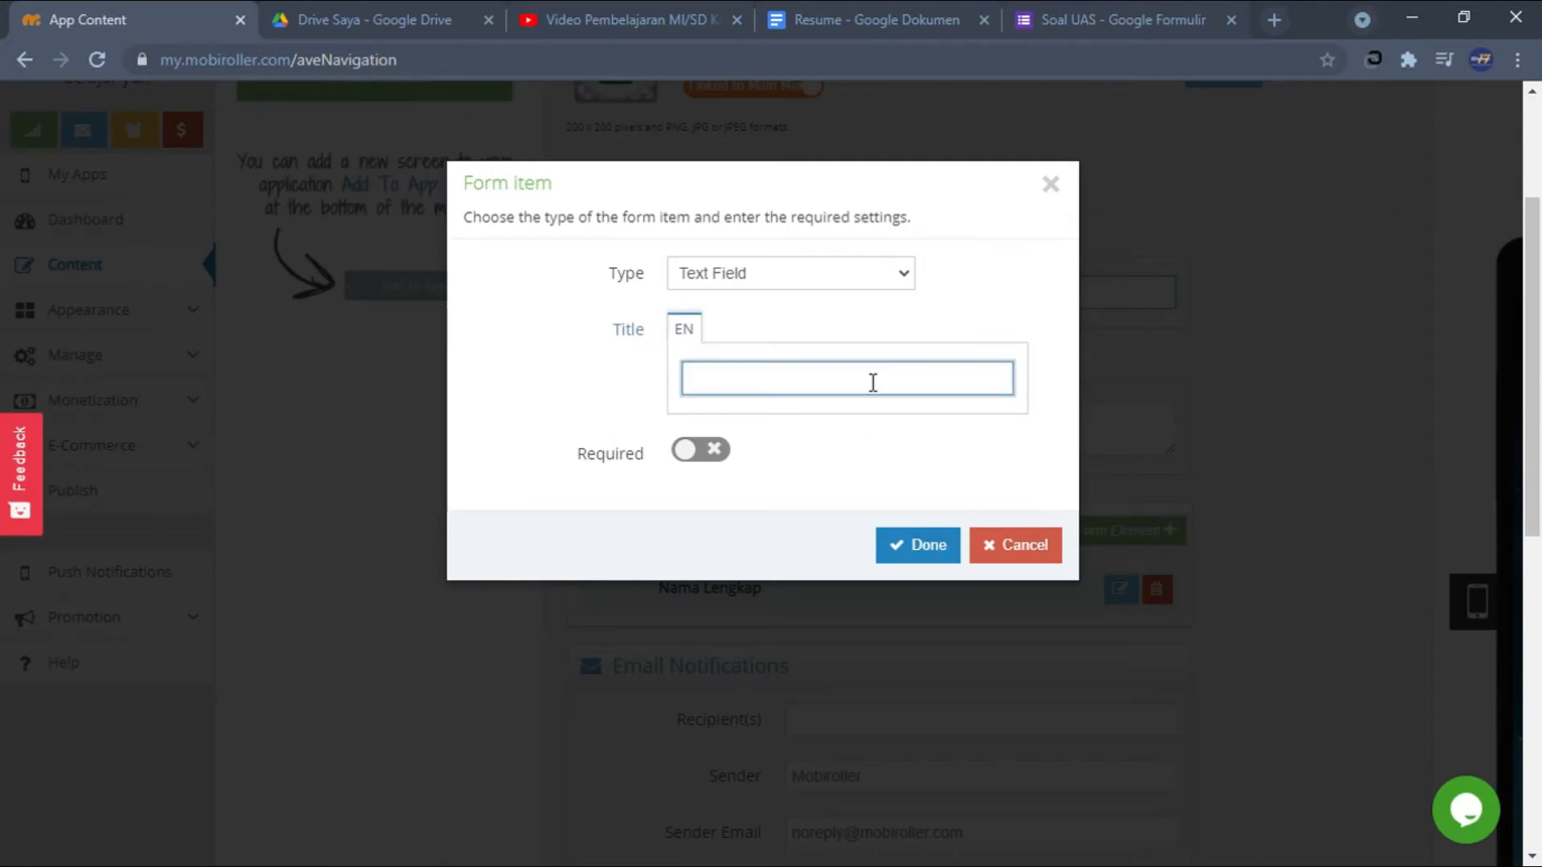
pyautogui.write('kelas')
pyautogui.click(719, 451)
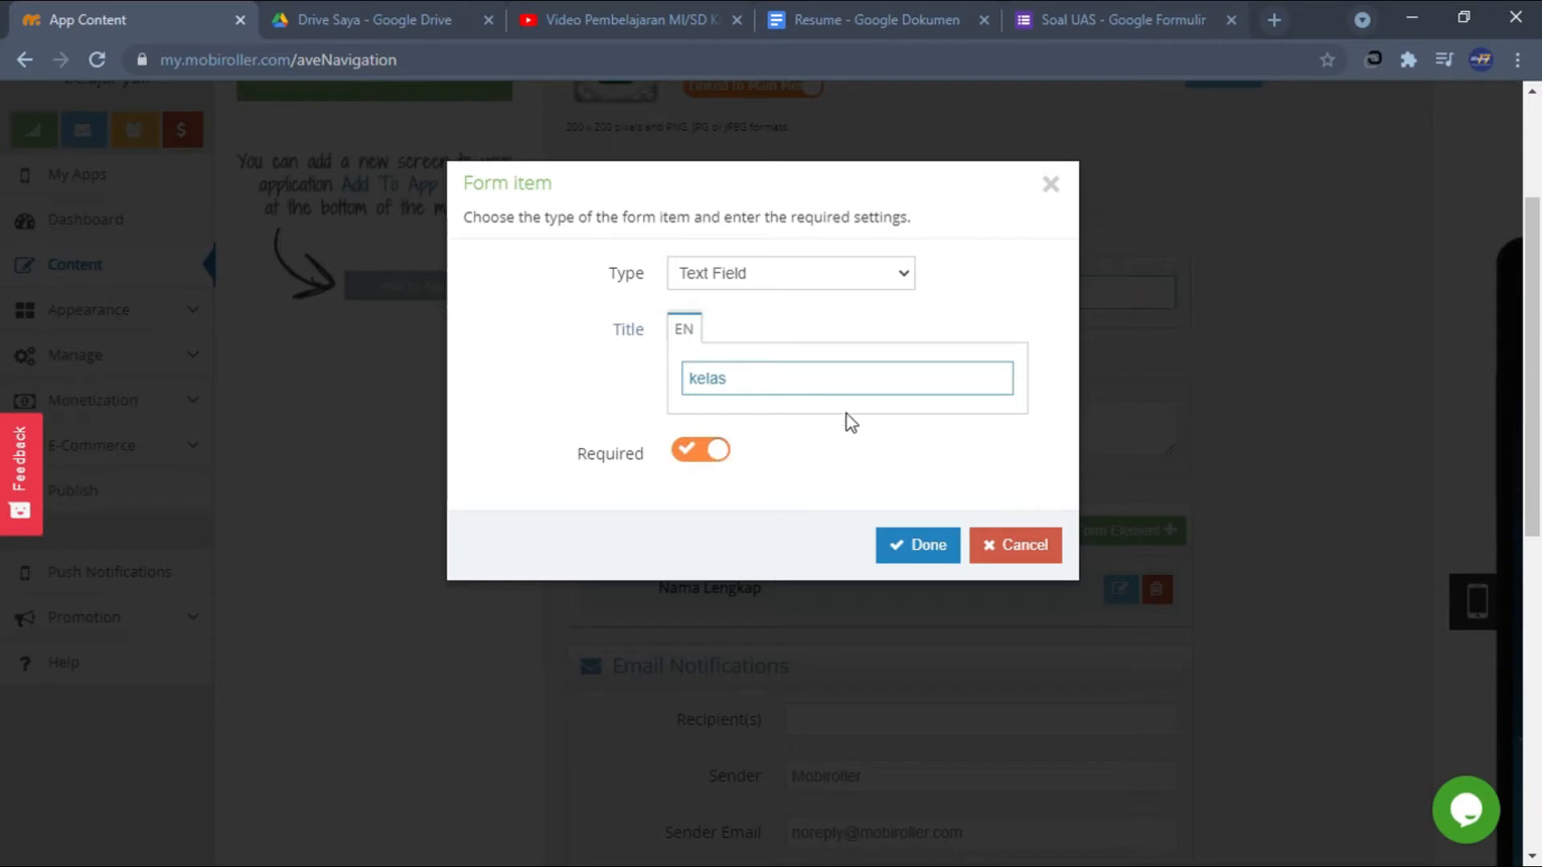
pyautogui.click(914, 553)
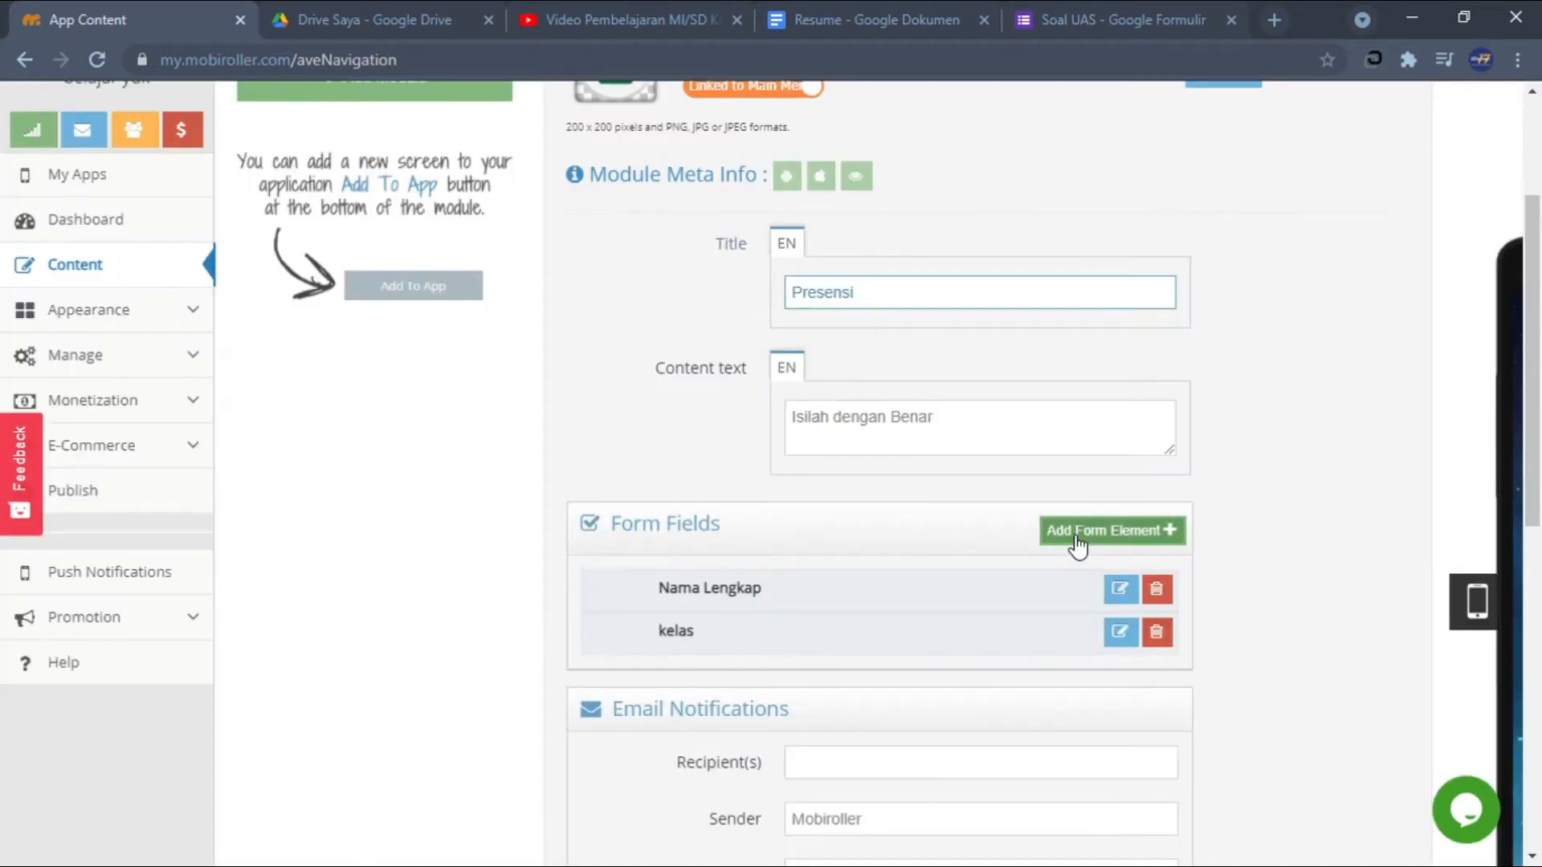
# Add a required Photo field titled "foto" to the form.
pyautogui.click(1077, 540)
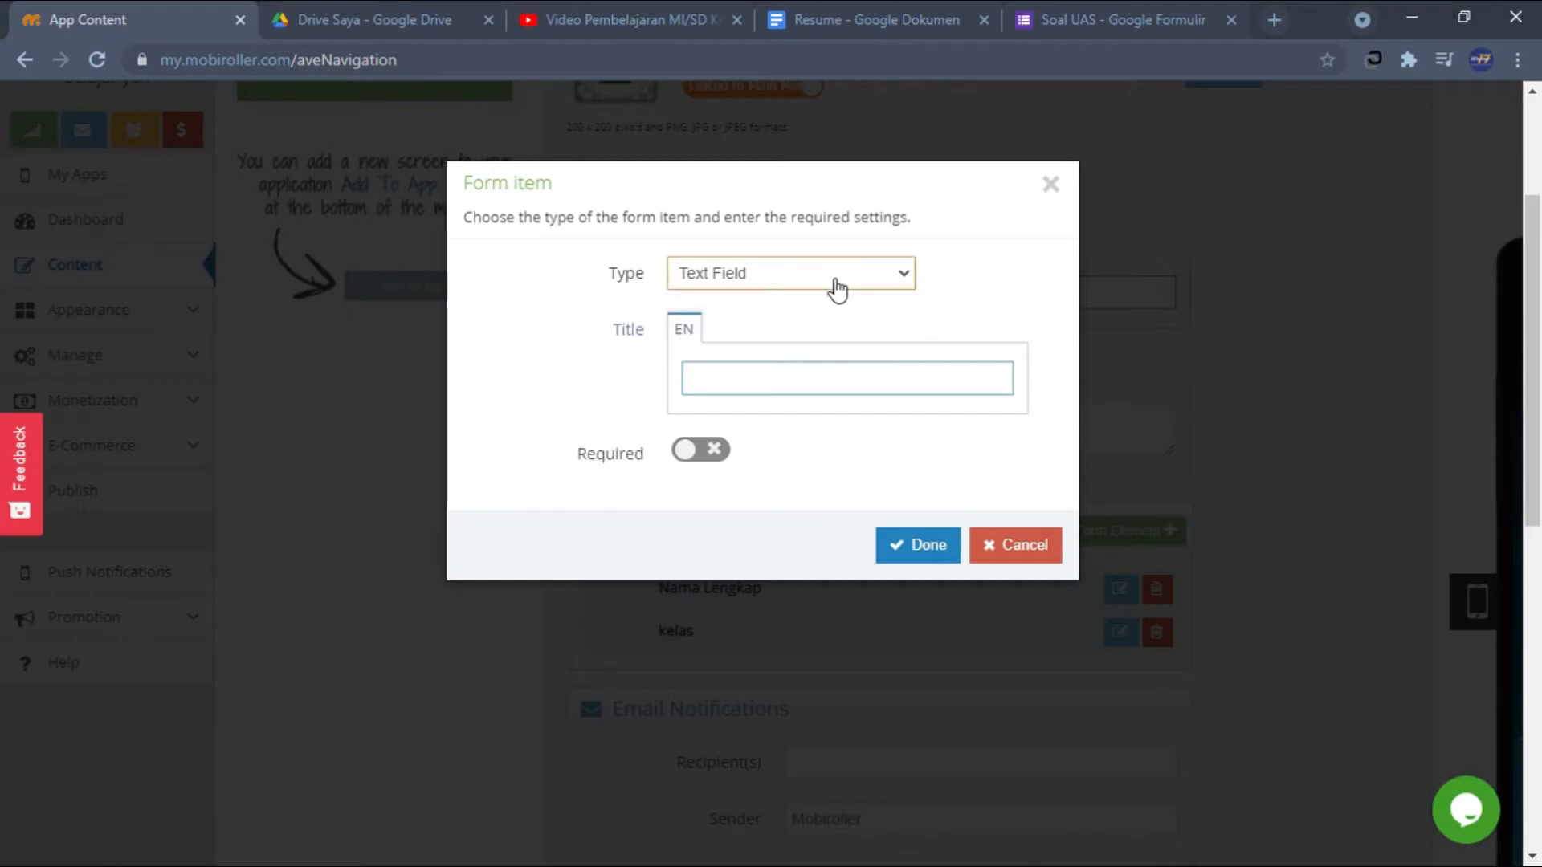
pyautogui.click(767, 435)
pyautogui.click(706, 448)
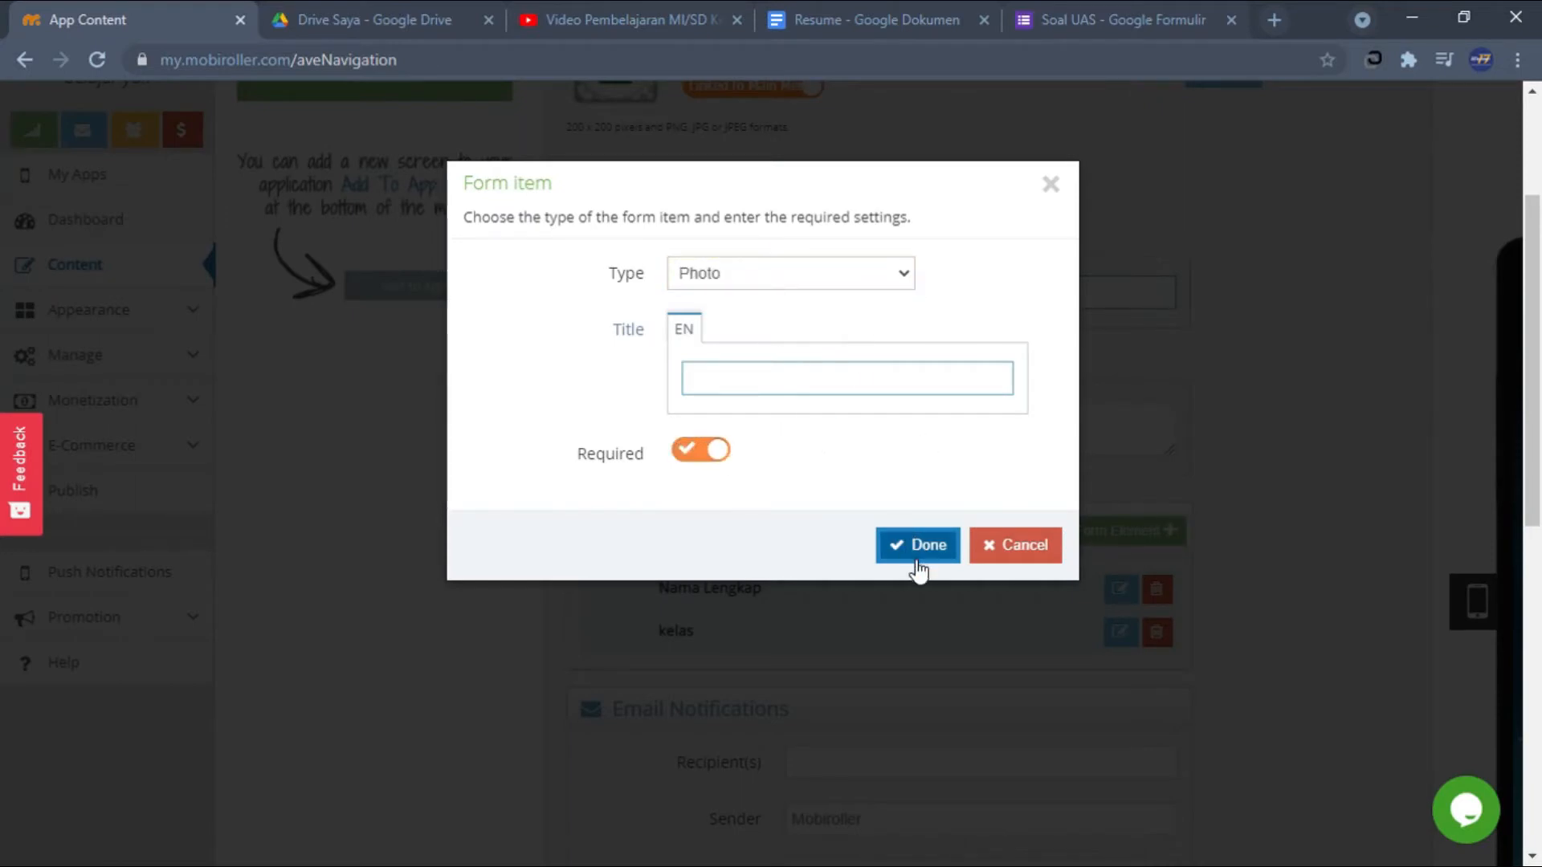
pyautogui.click(865, 391)
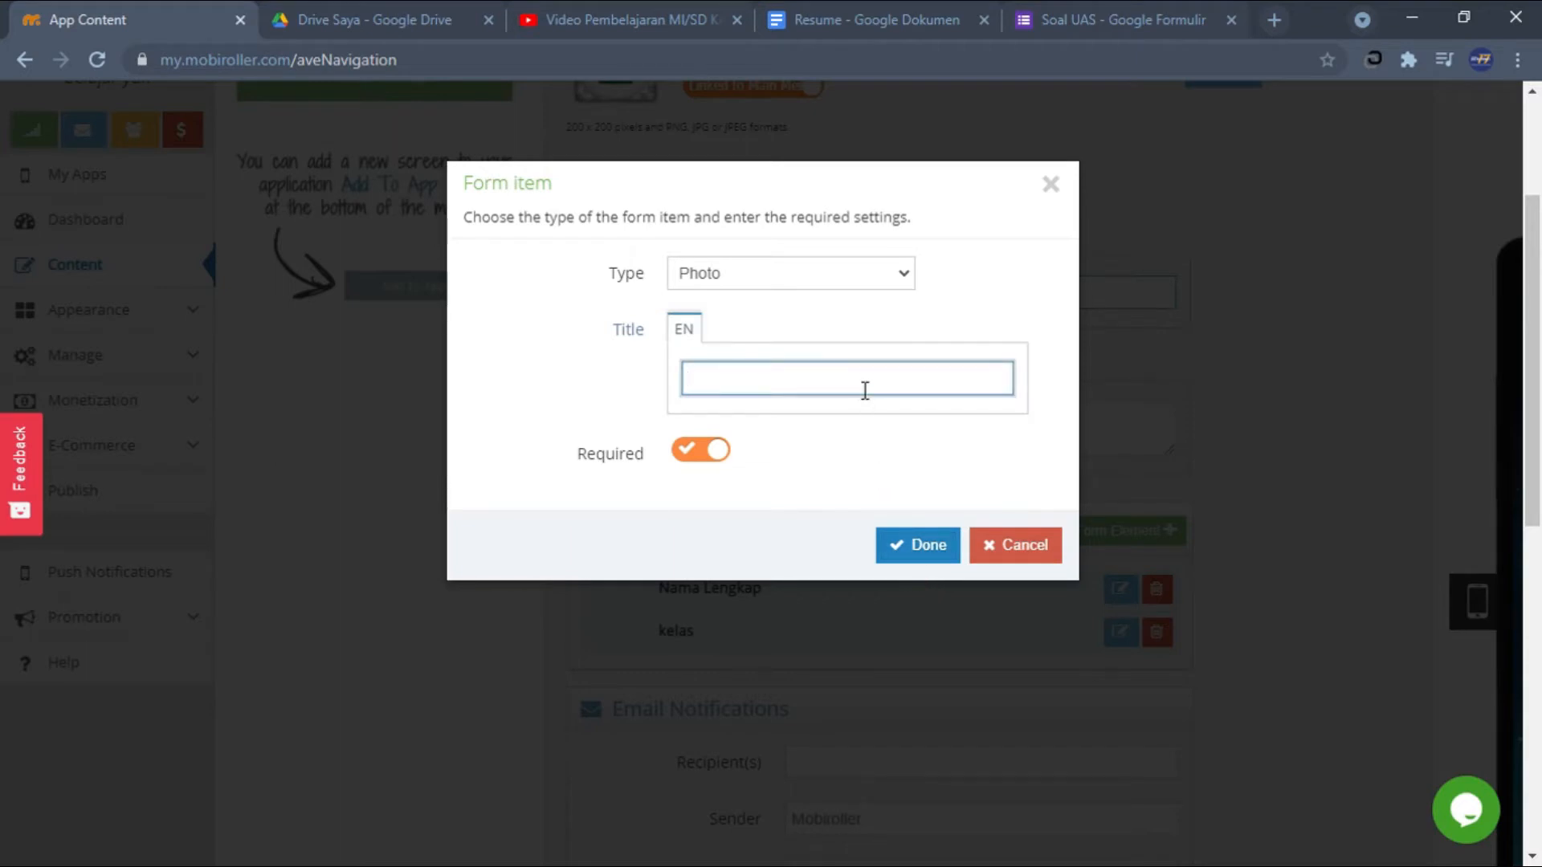
pyautogui.write('foto')
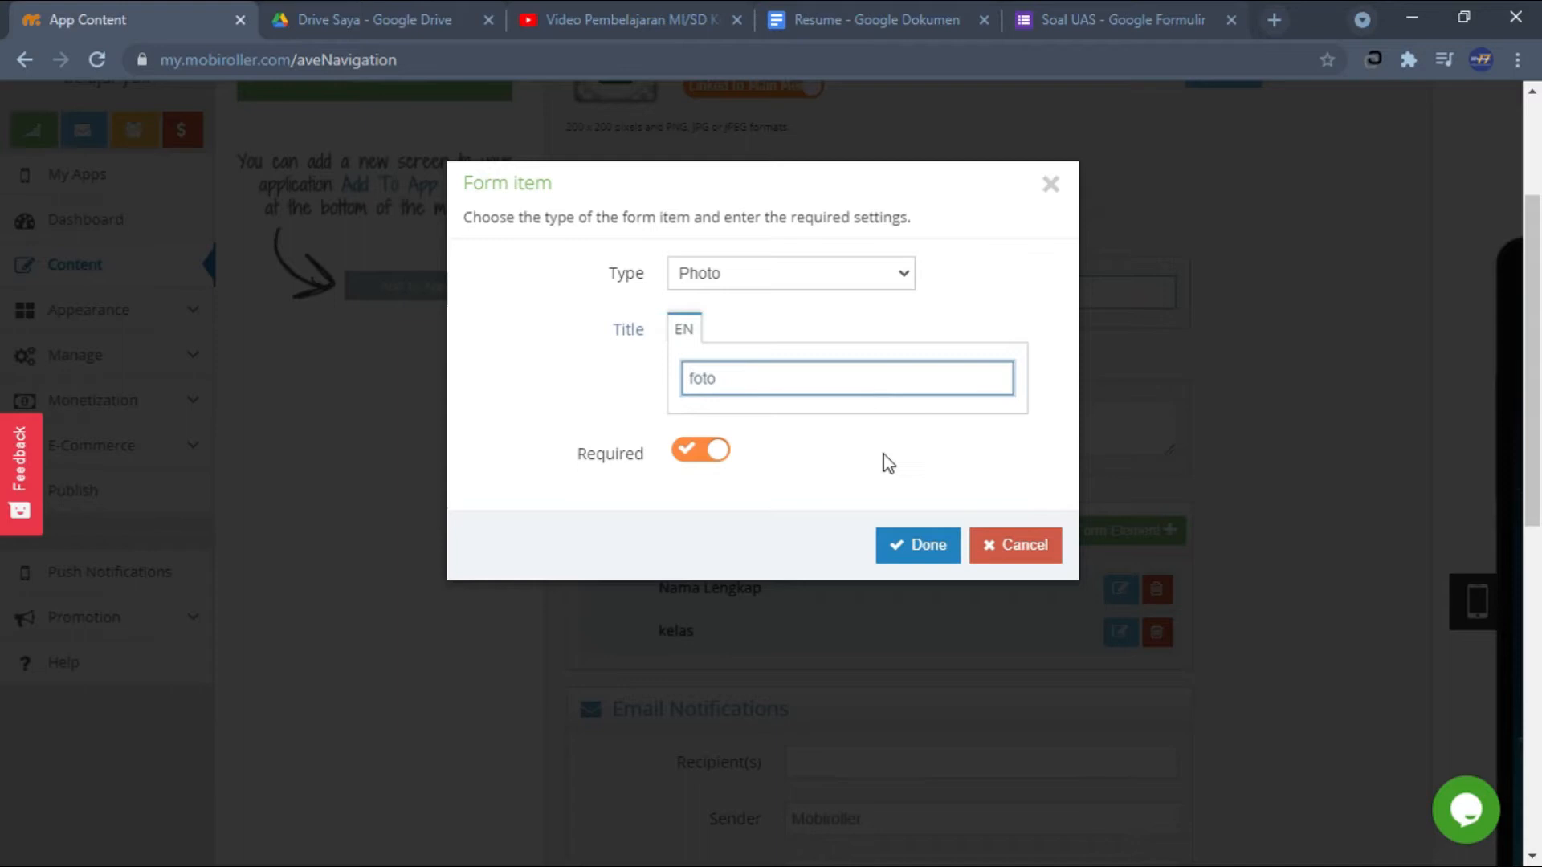
pyautogui.click(921, 553)
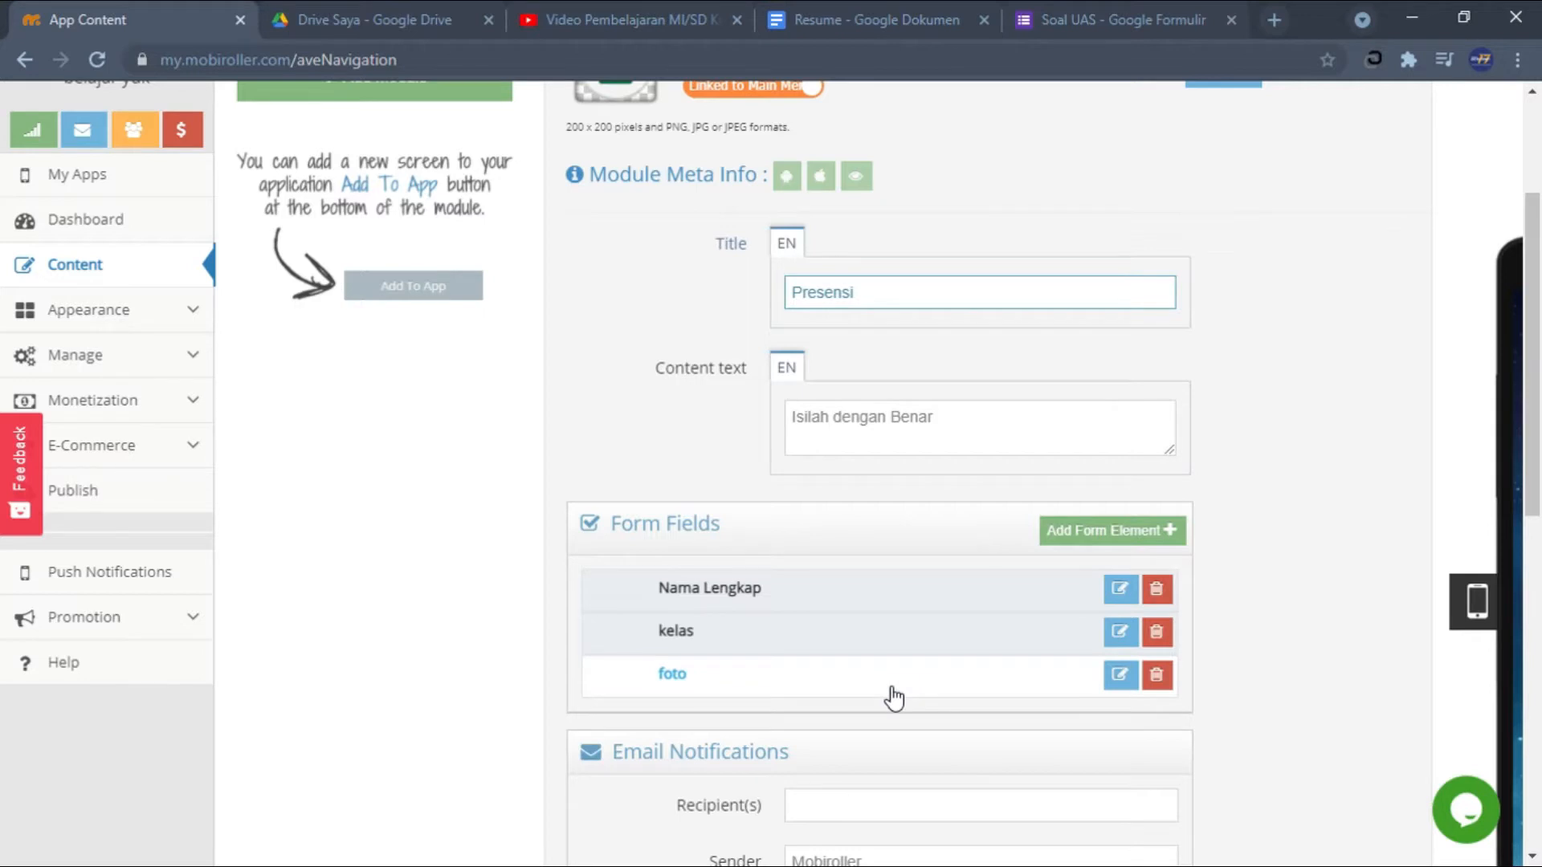
# Review the form's email notification and appearance settings, then save the "Presensi" module.
pyautogui.scroll(-3, 893, 696)
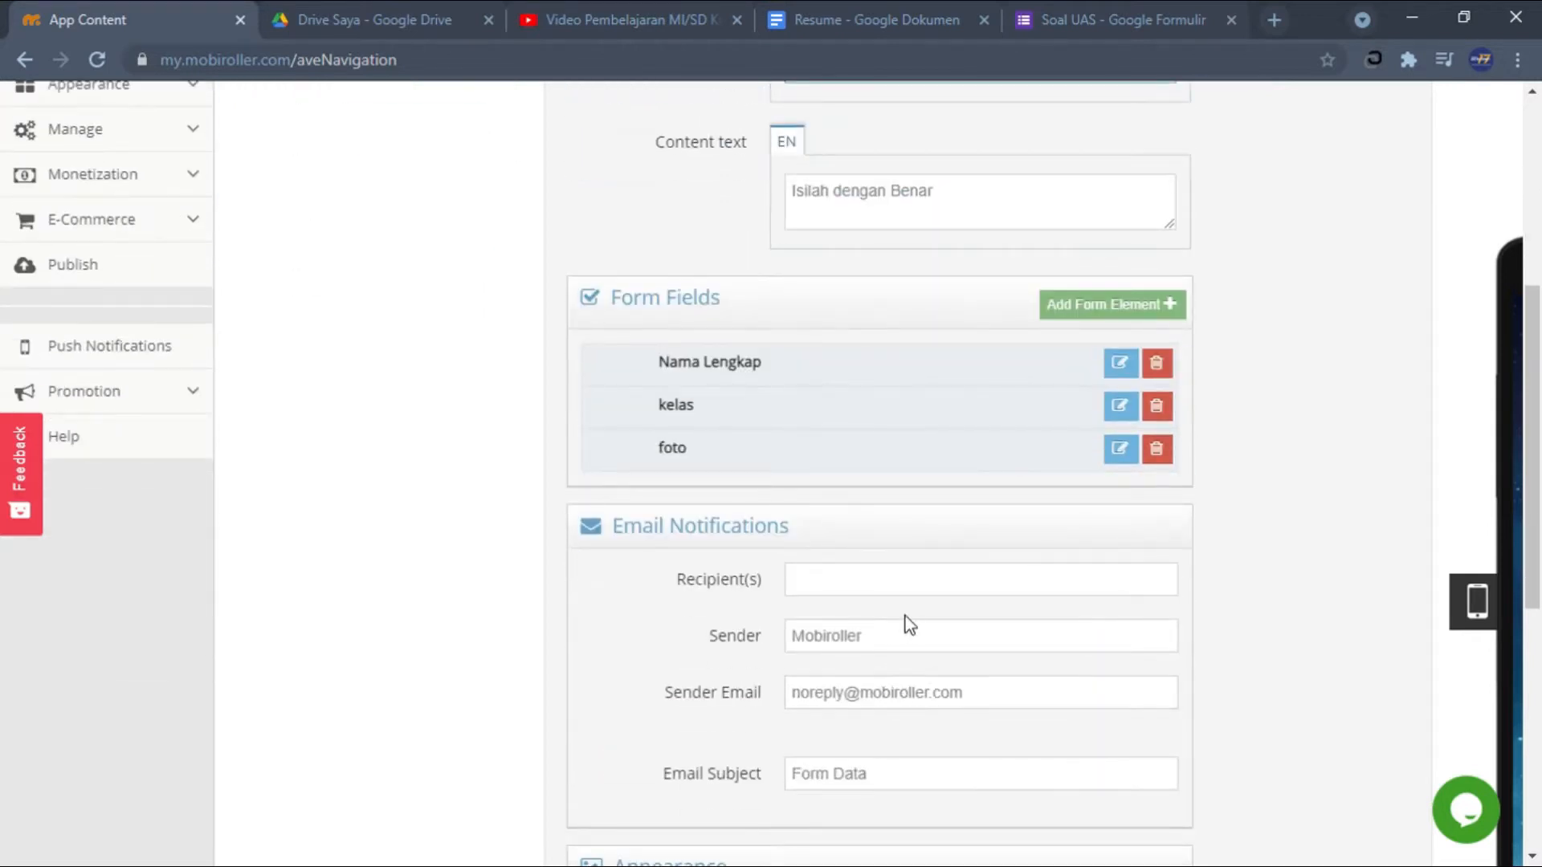
pyautogui.scroll(-4, 905, 615)
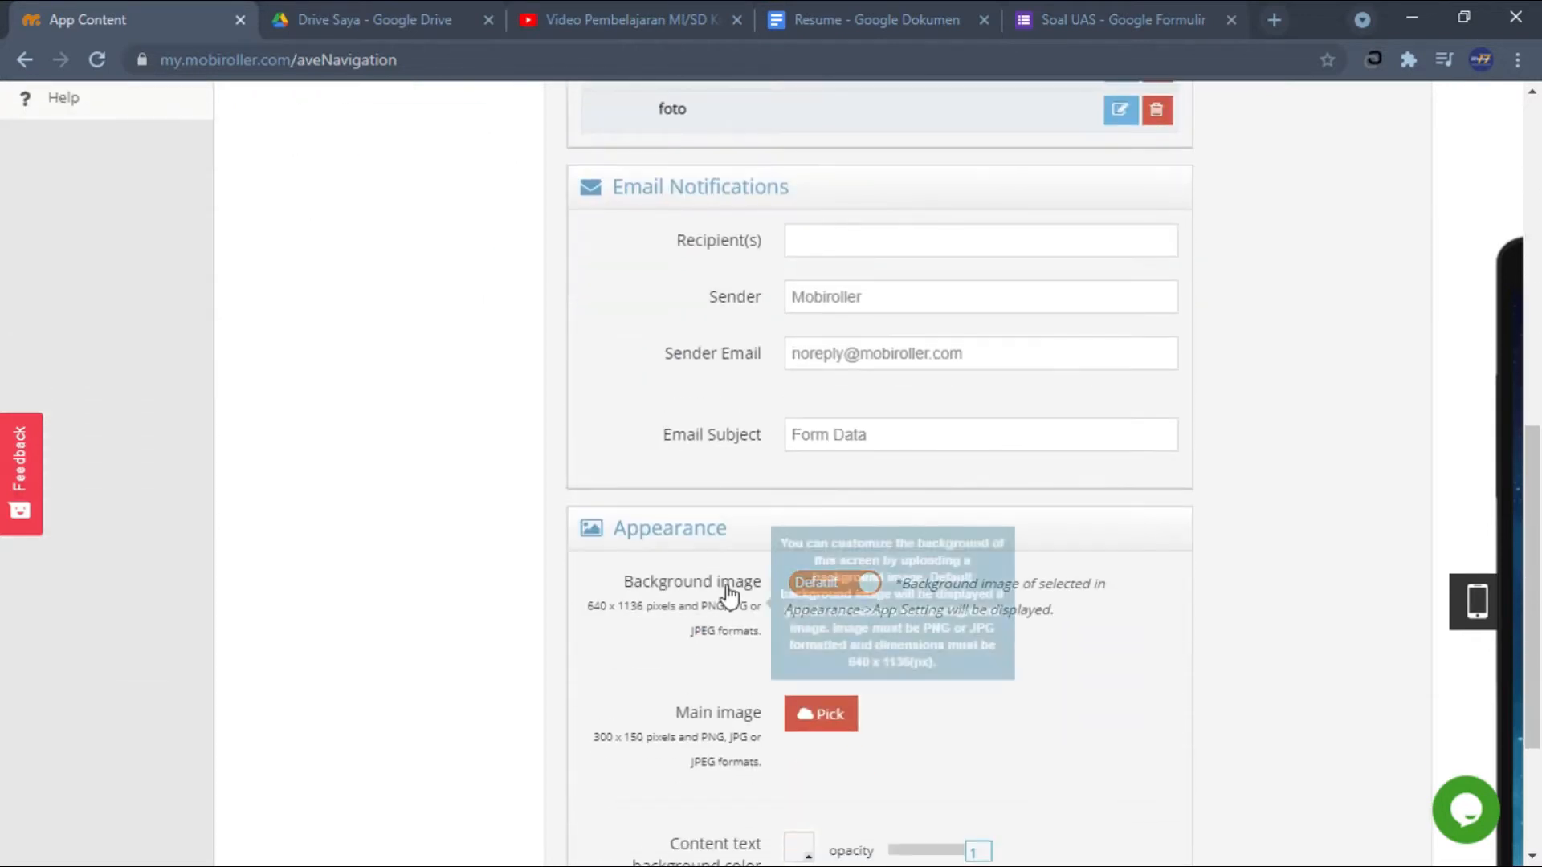
pyautogui.scroll(-2, 880, 602)
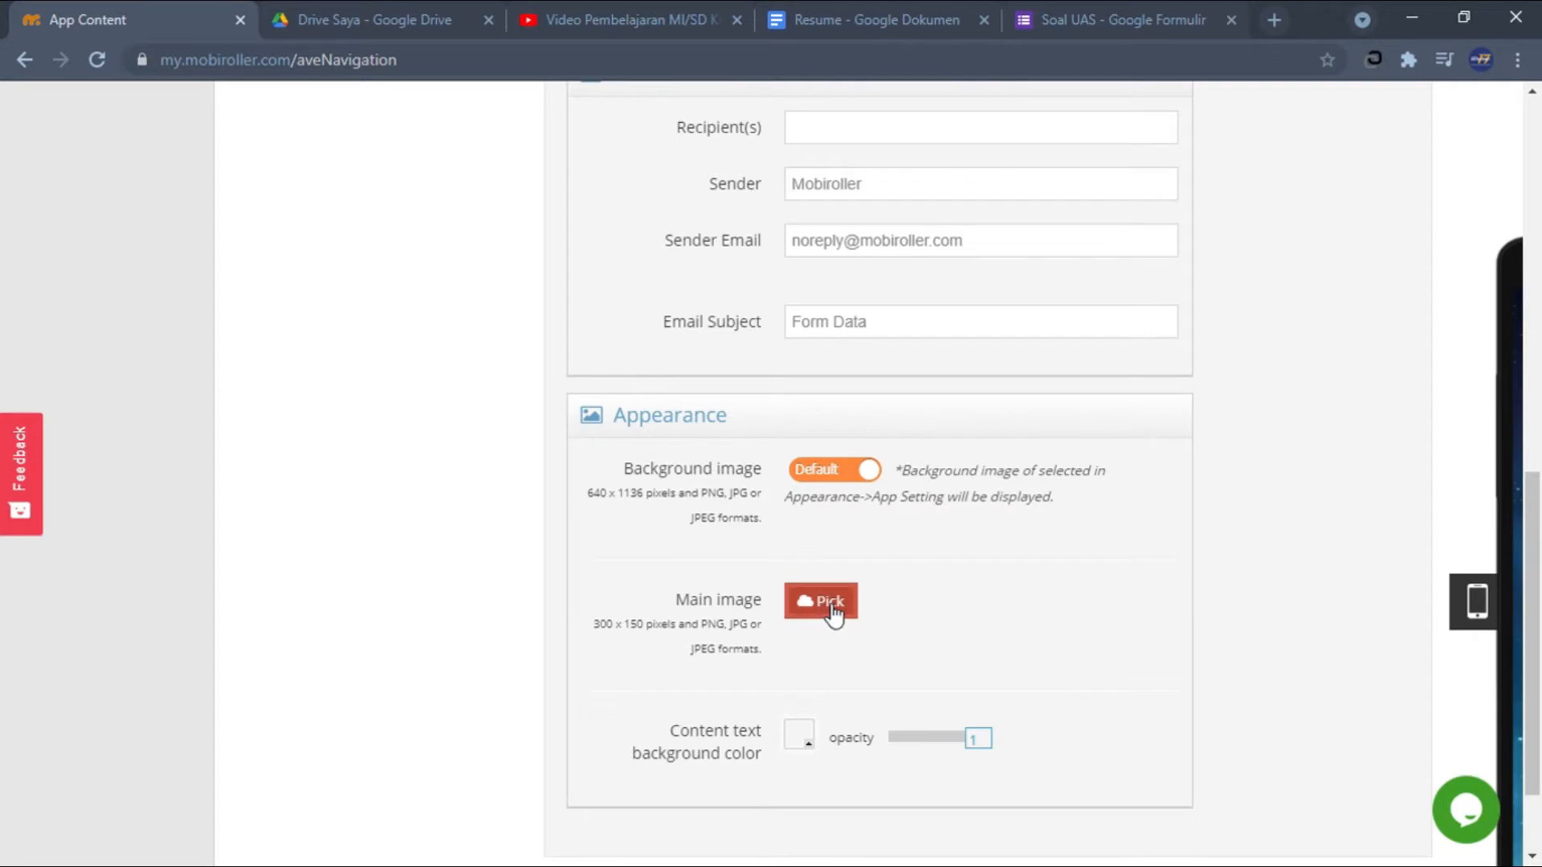
pyautogui.scroll(1, 835, 614)
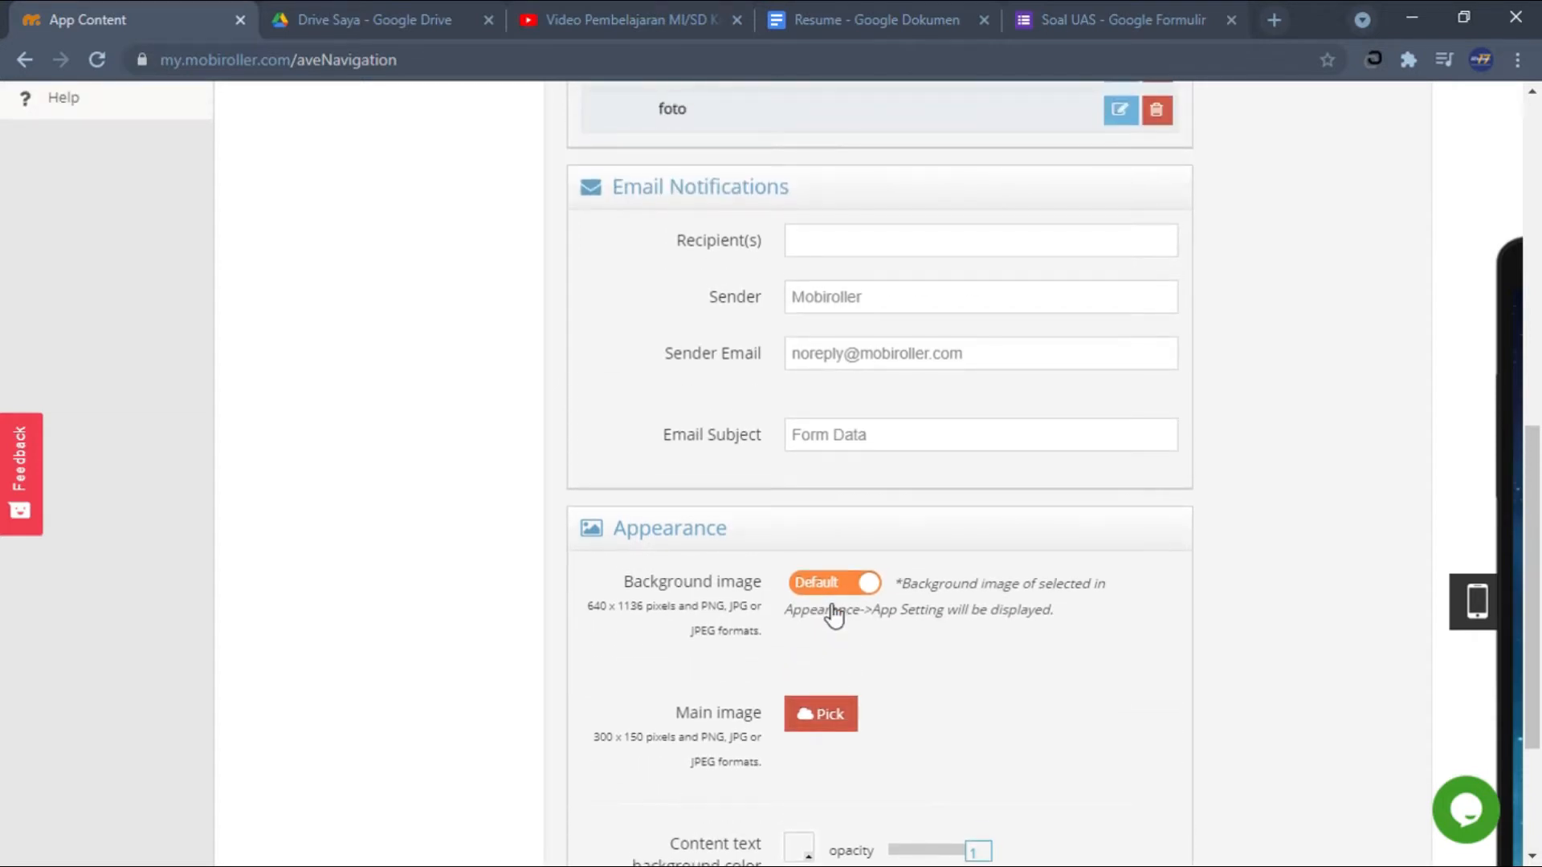
pyautogui.scroll(6, 834, 610)
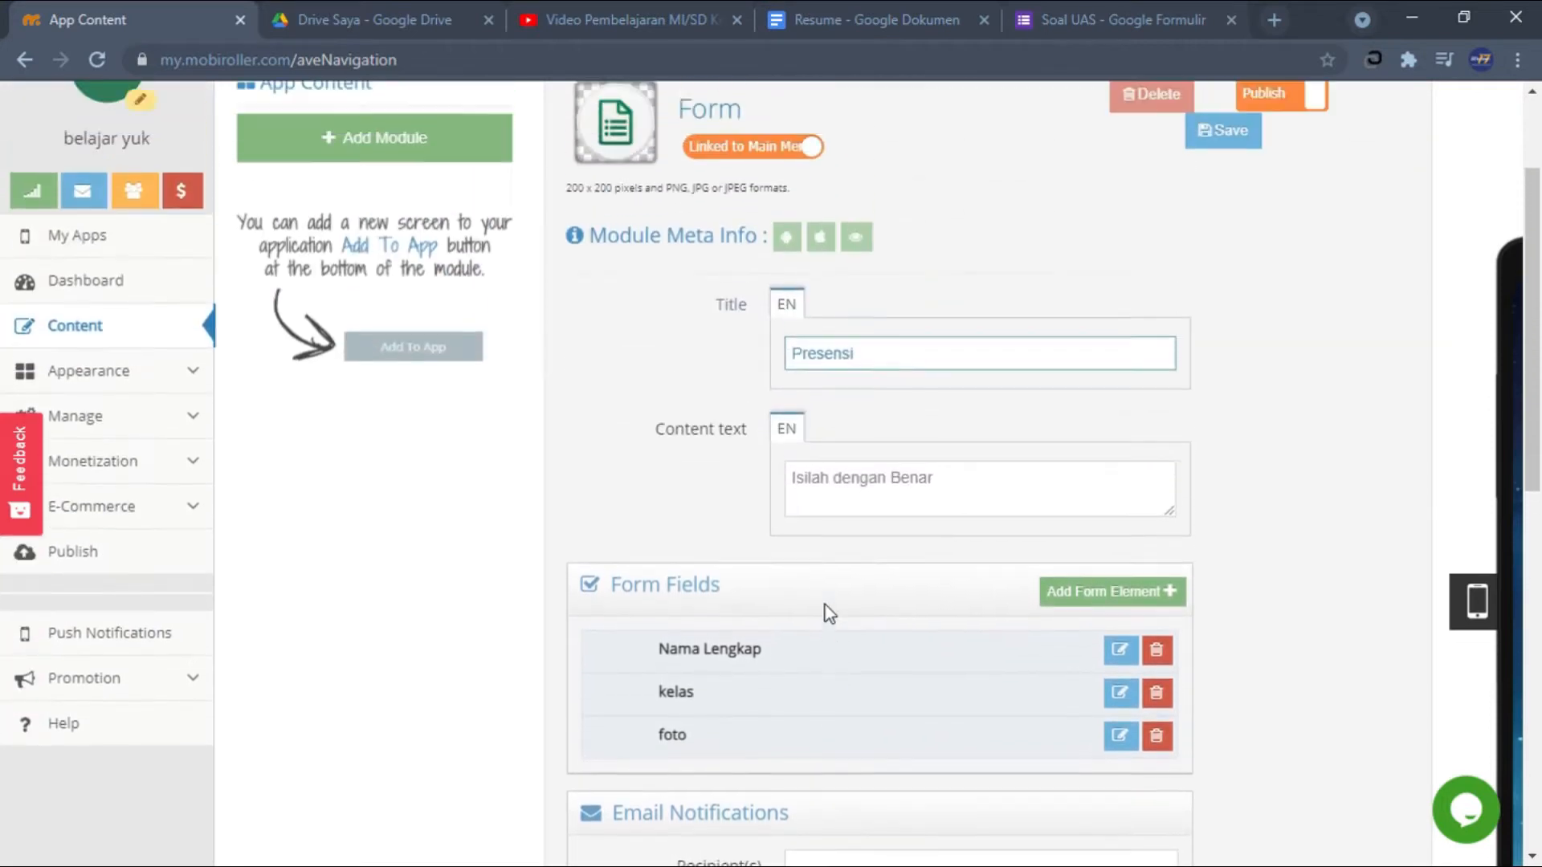
pyautogui.scroll(2, 830, 614)
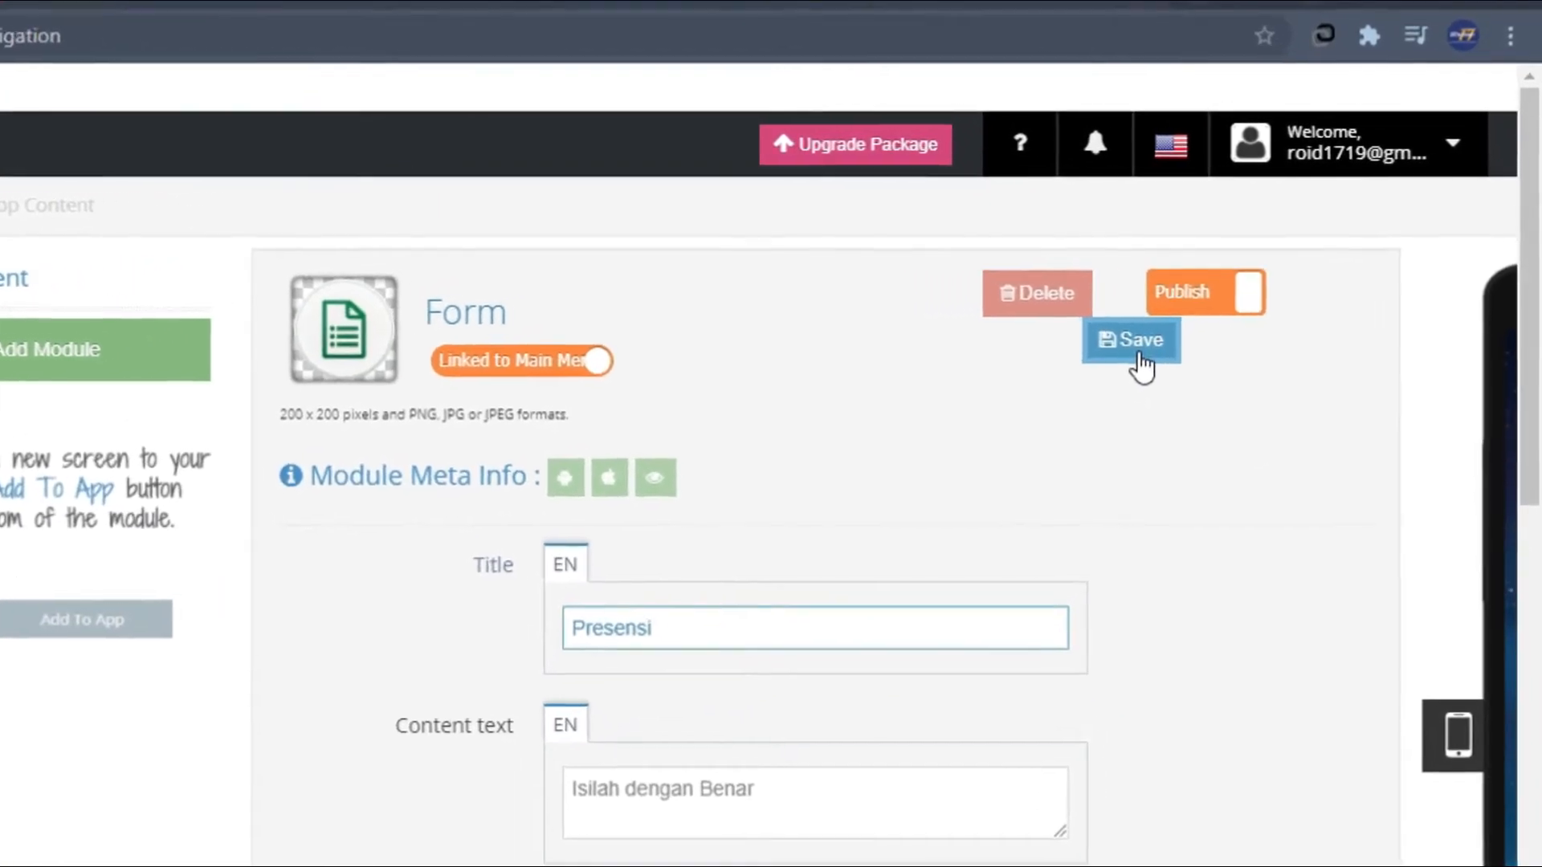
pyautogui.click(1141, 363)
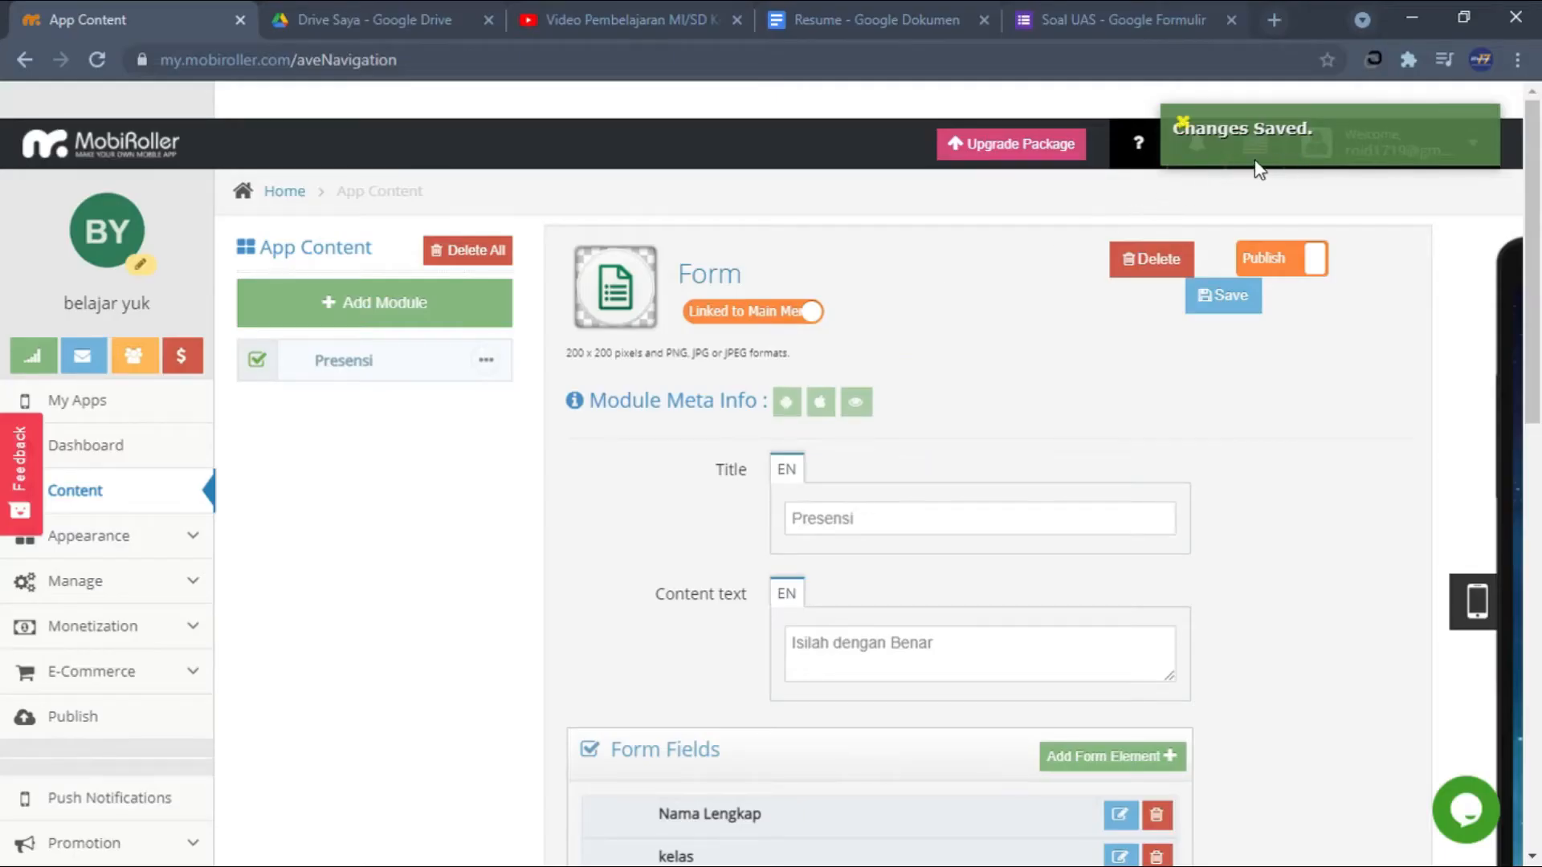
pyautogui.click(1187, 127)
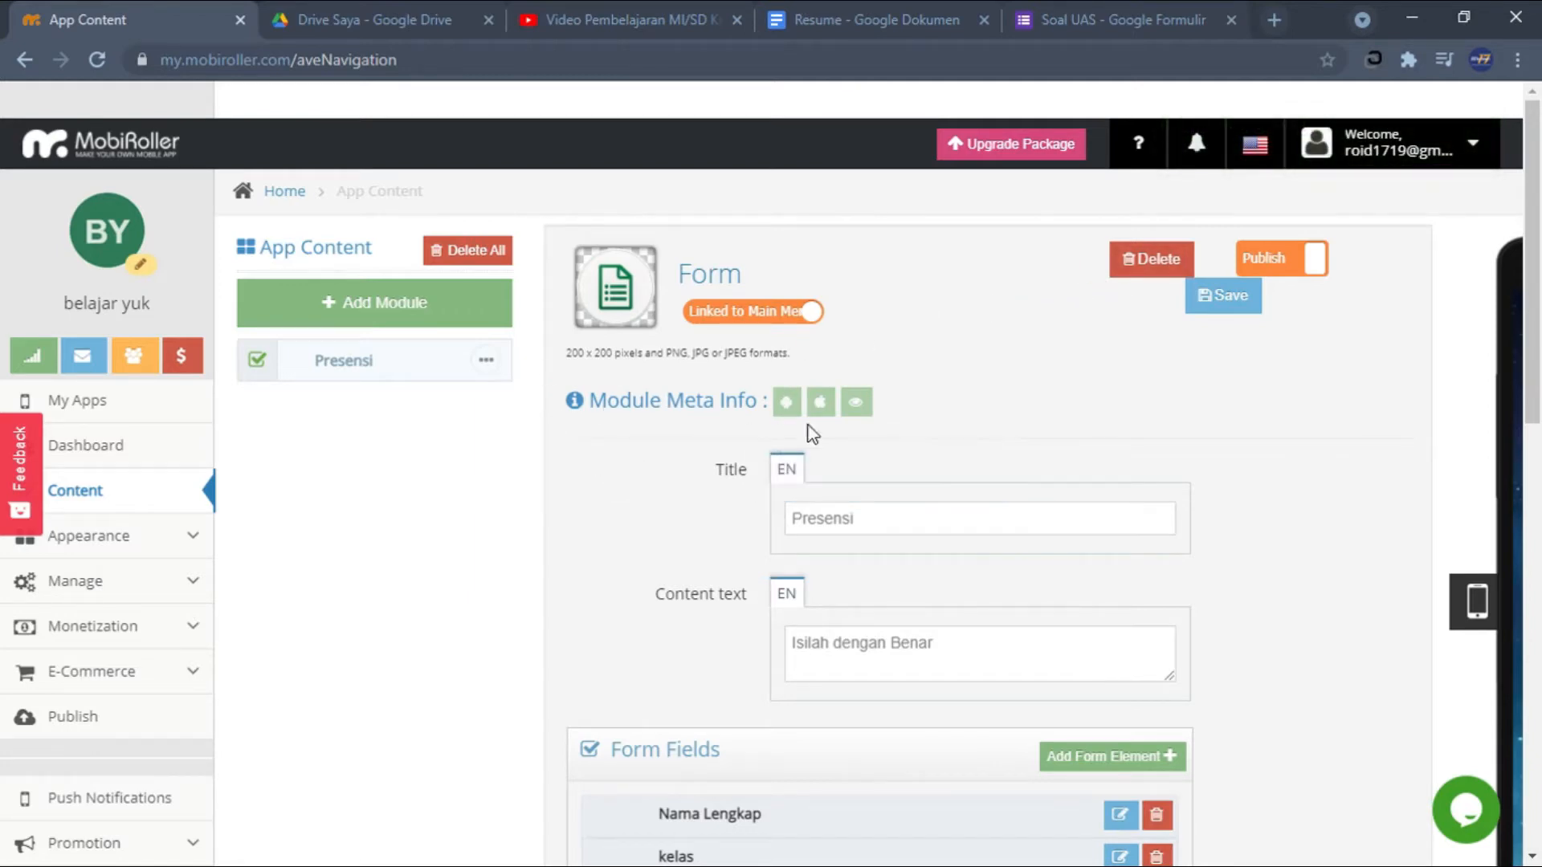
# Add a YouTube module to the app and title it "Video Pembelajaran".
pyautogui.click(465, 303)
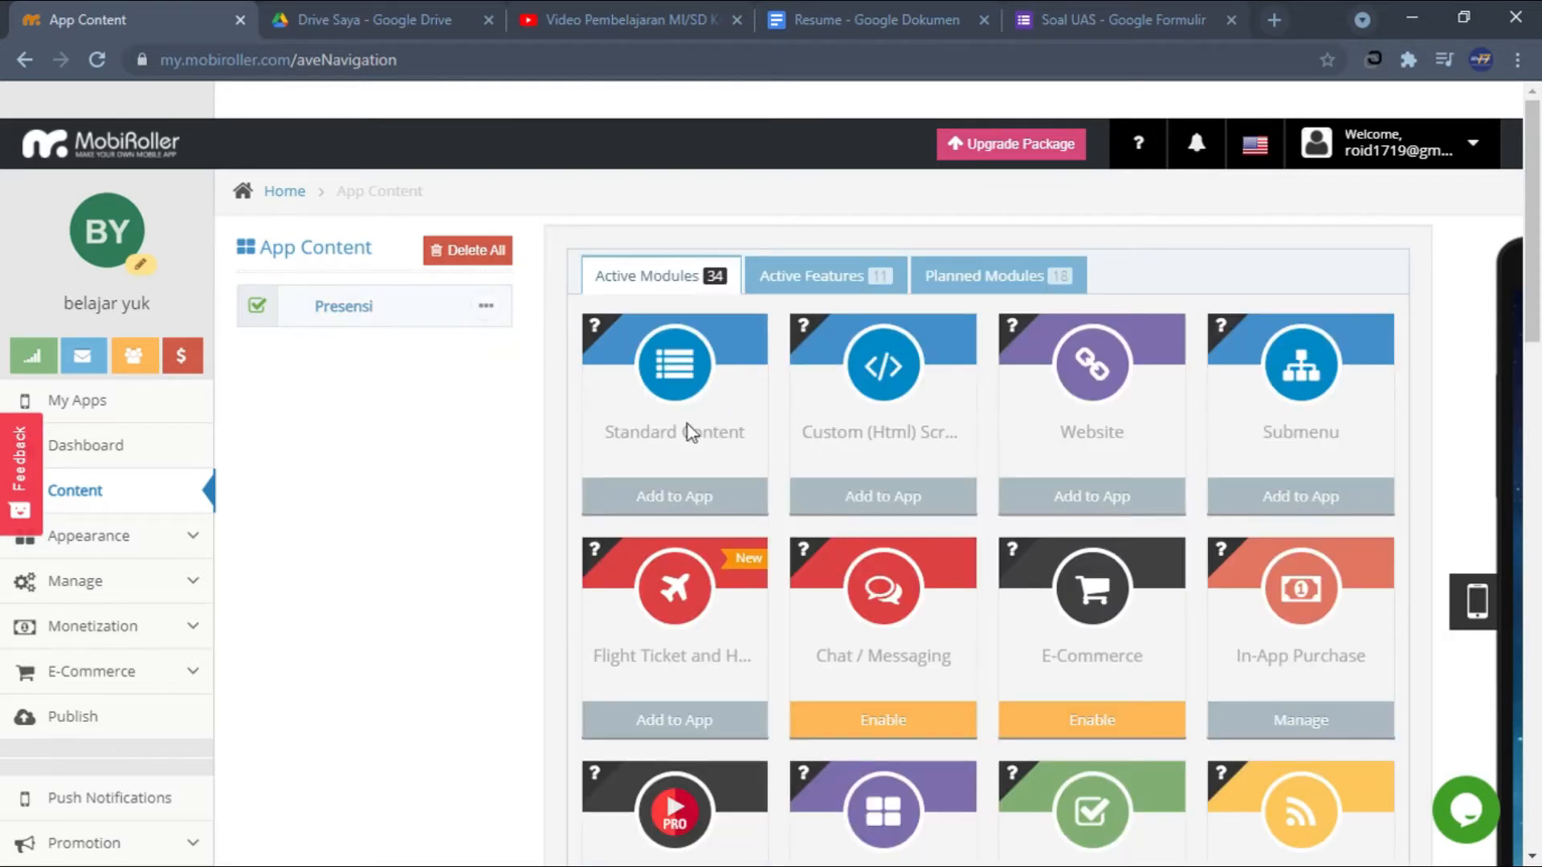
pyautogui.scroll(-5, 969, 514)
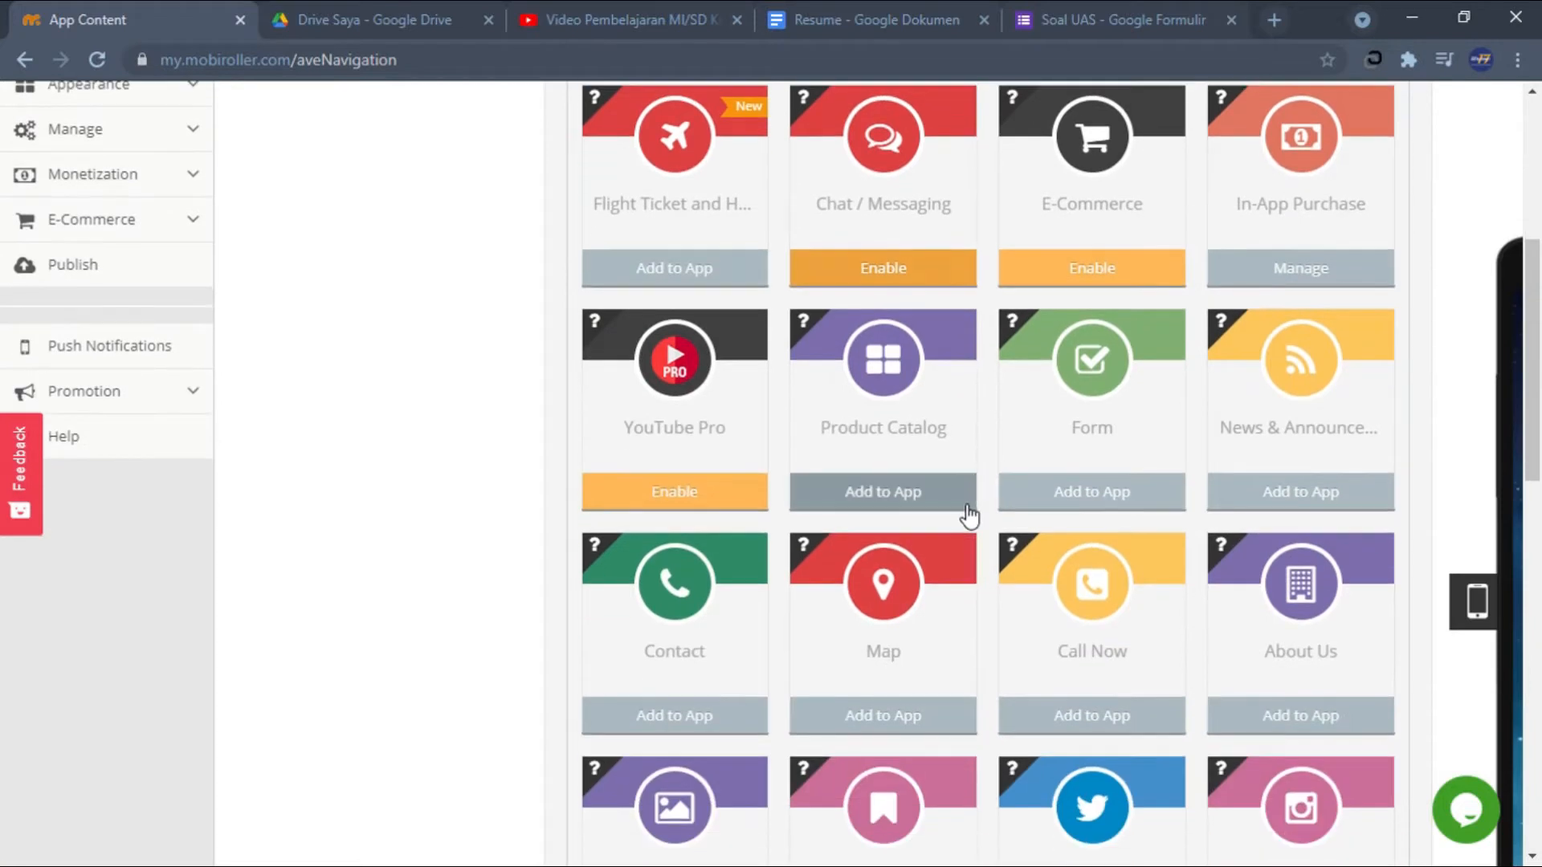
pyautogui.scroll(-6, 970, 514)
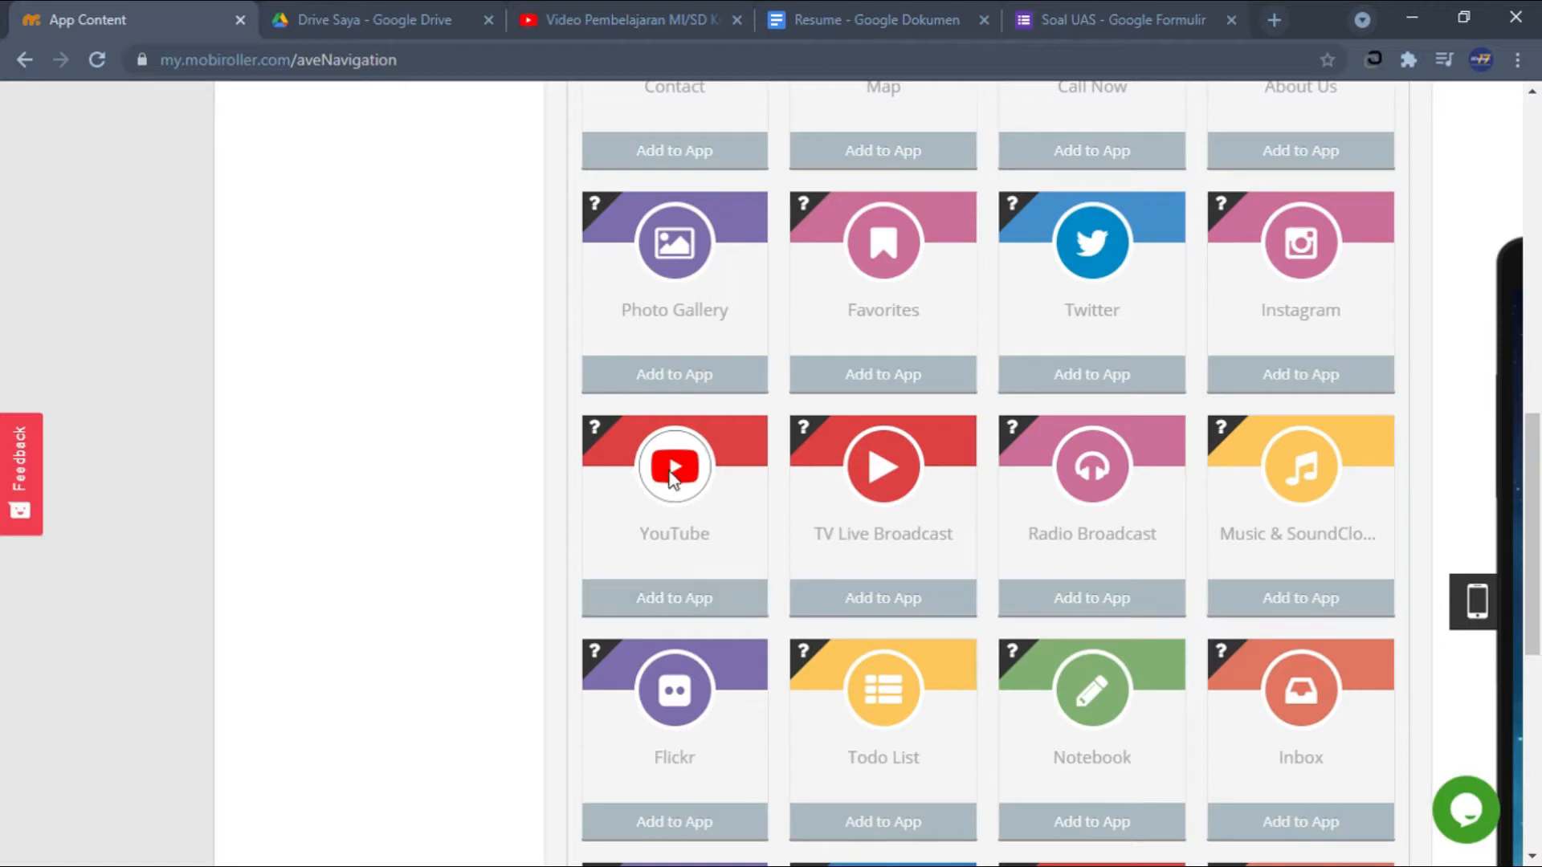
pyautogui.click(670, 609)
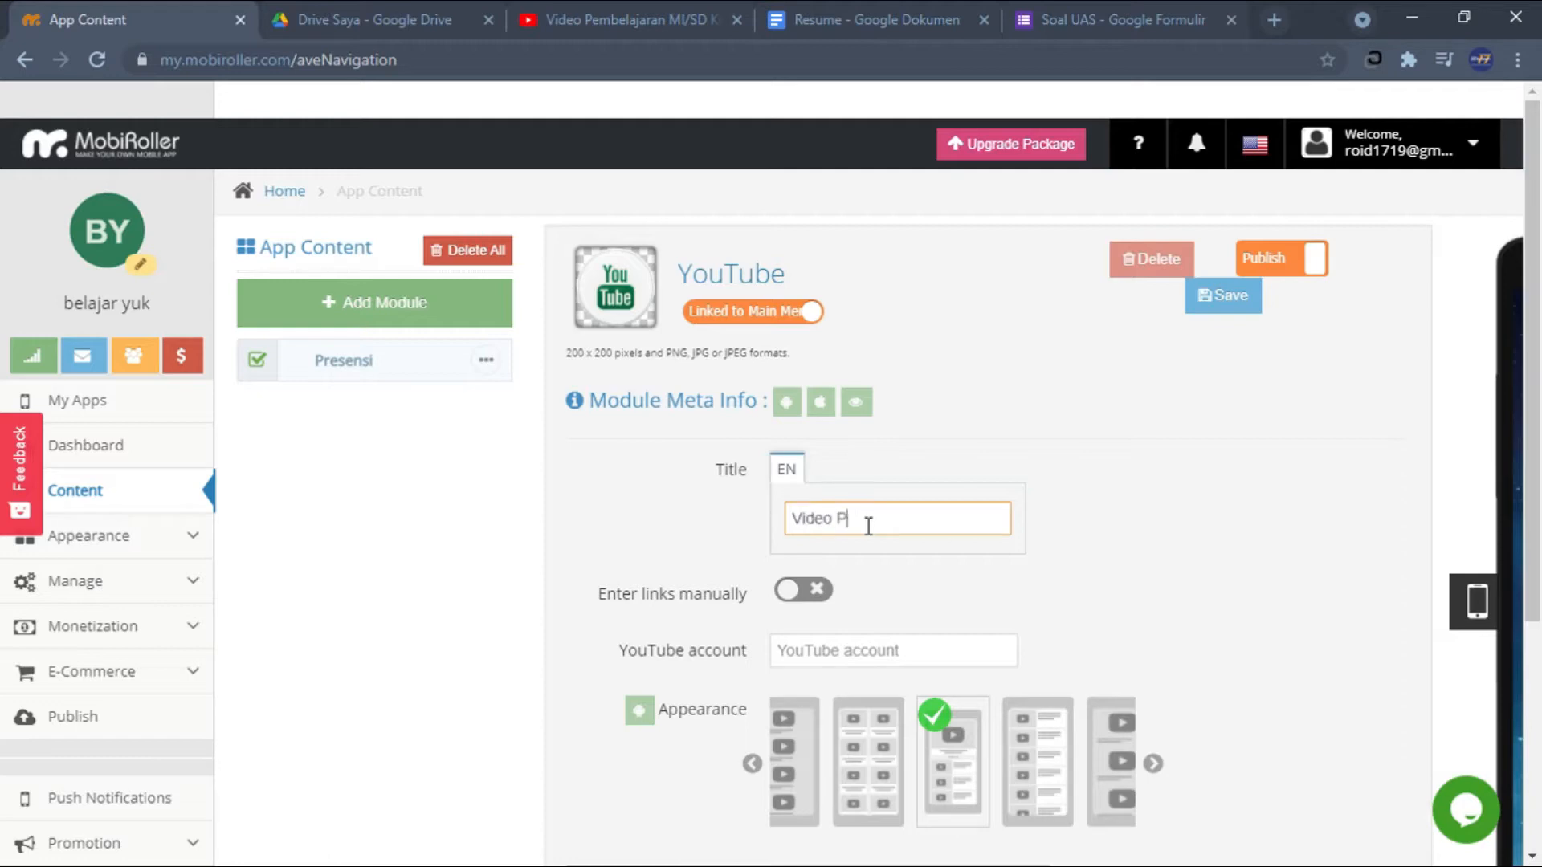
pyautogui.write('embelajaran')
# Enable manual link entry for the YouTube module and open a new video link entry.
pyautogui.scroll(-1, 866, 582)
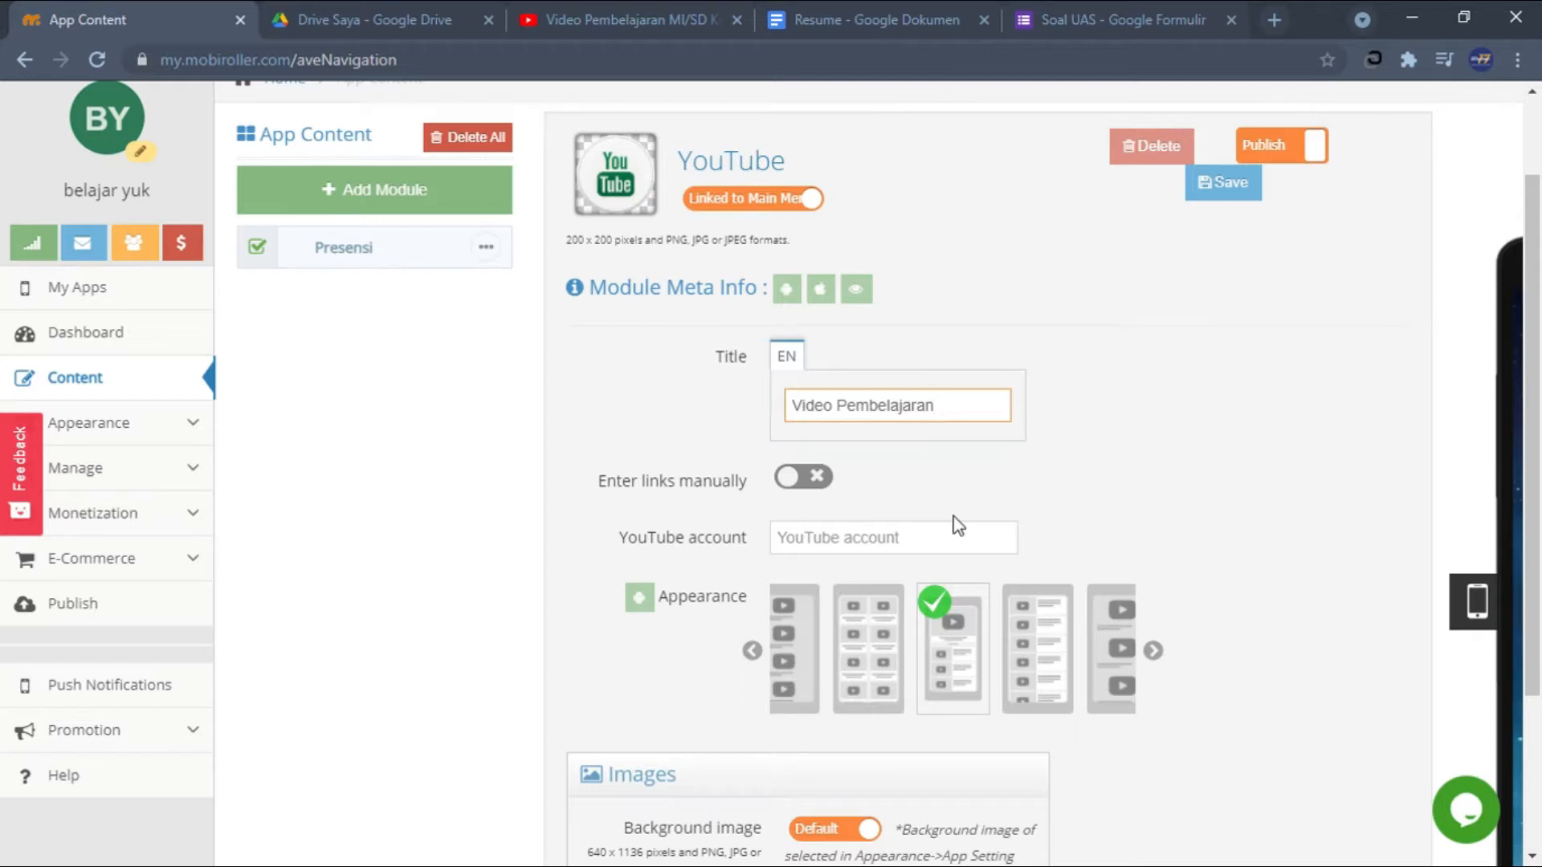
pyautogui.scroll(-1, 938, 474)
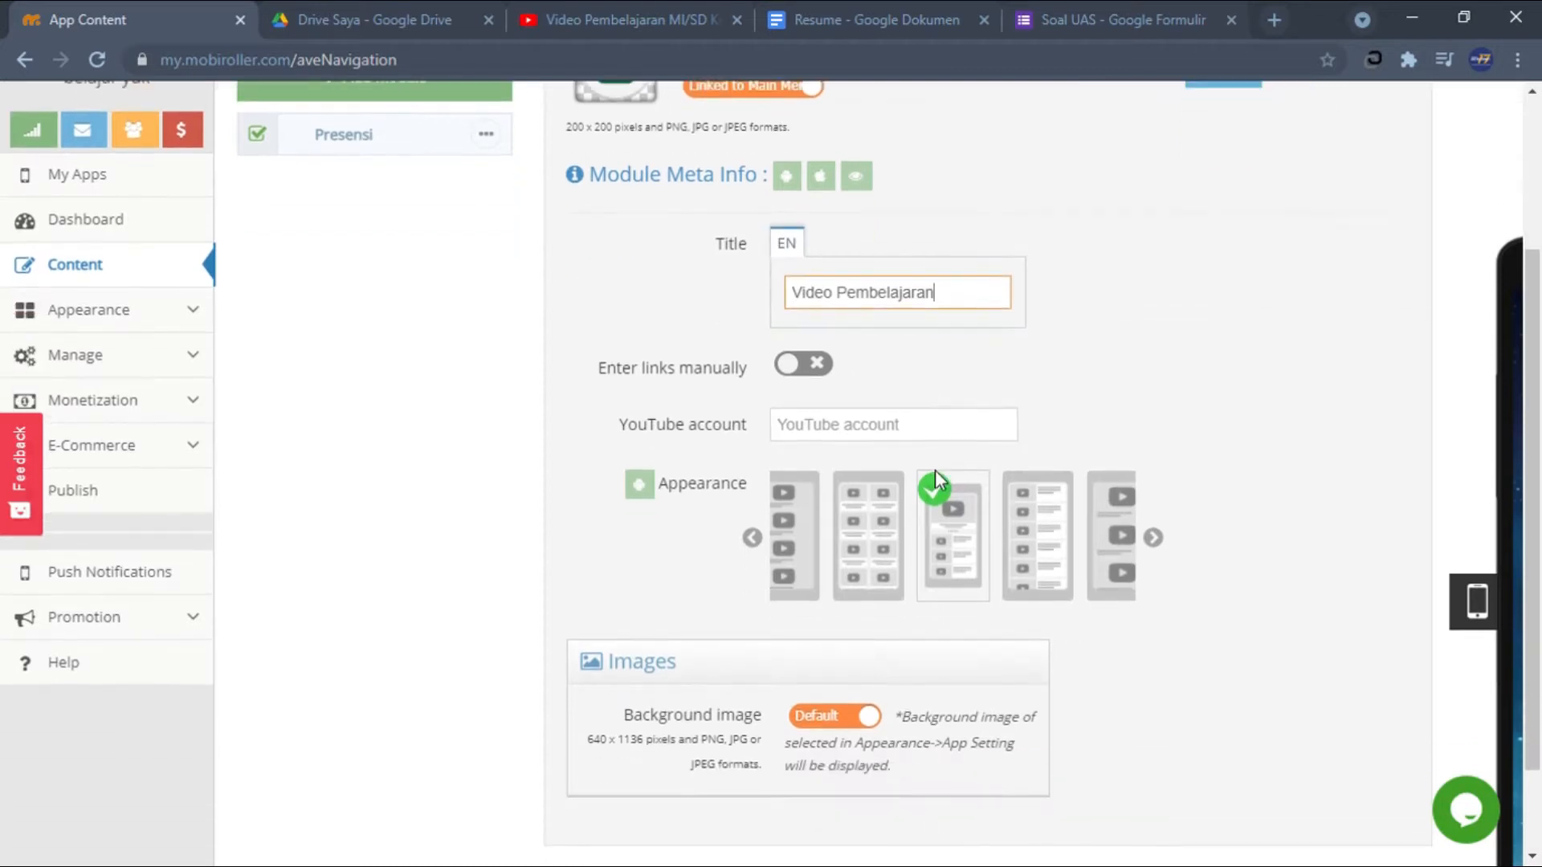
pyautogui.scroll(-1, 932, 467)
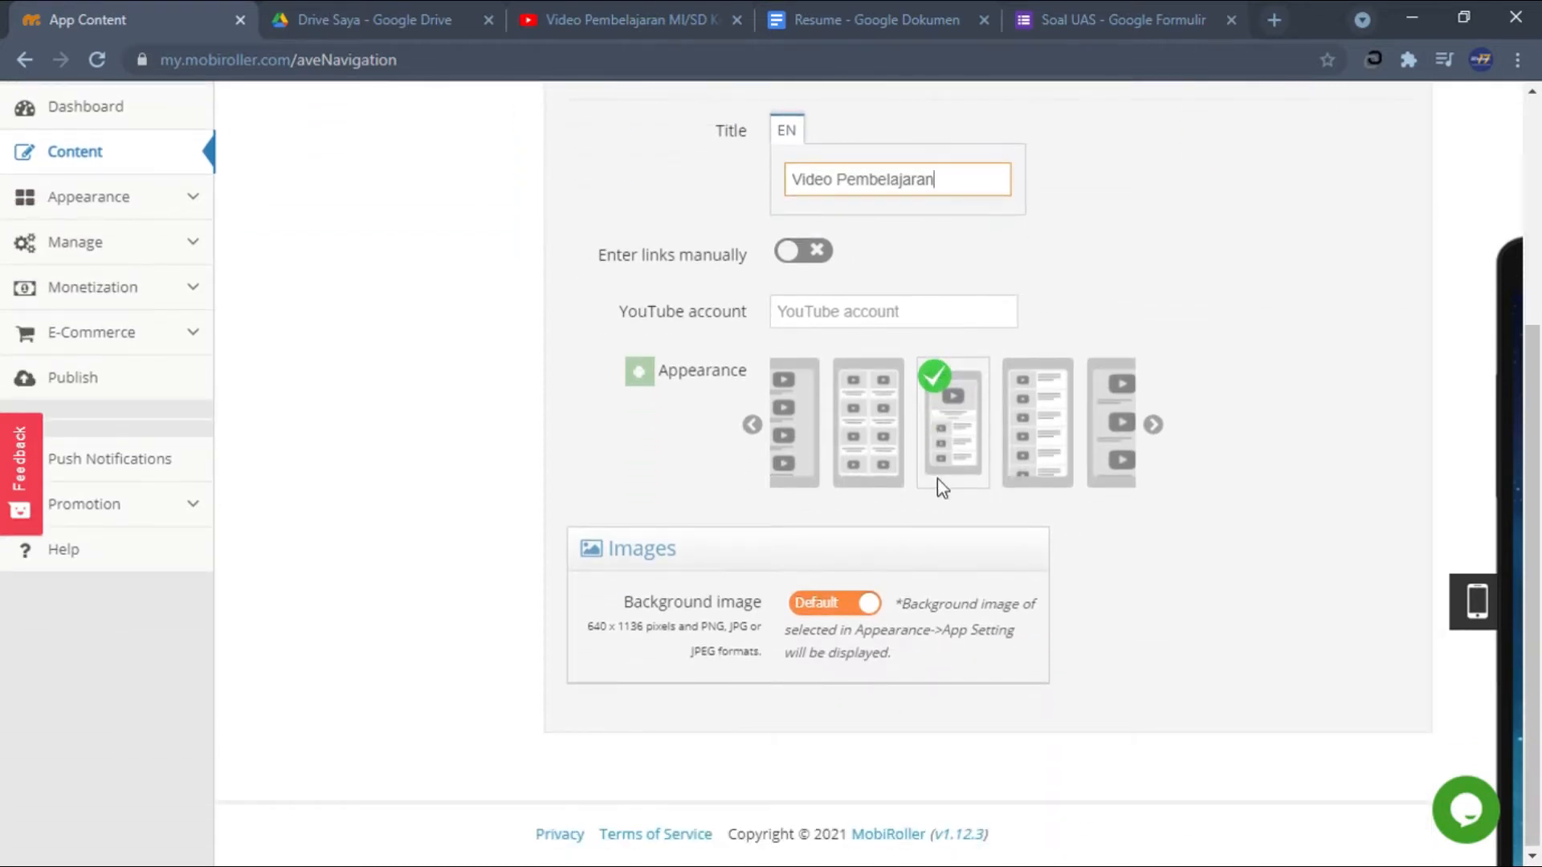
pyautogui.scroll(1, 938, 479)
pyautogui.scroll(1, 935, 482)
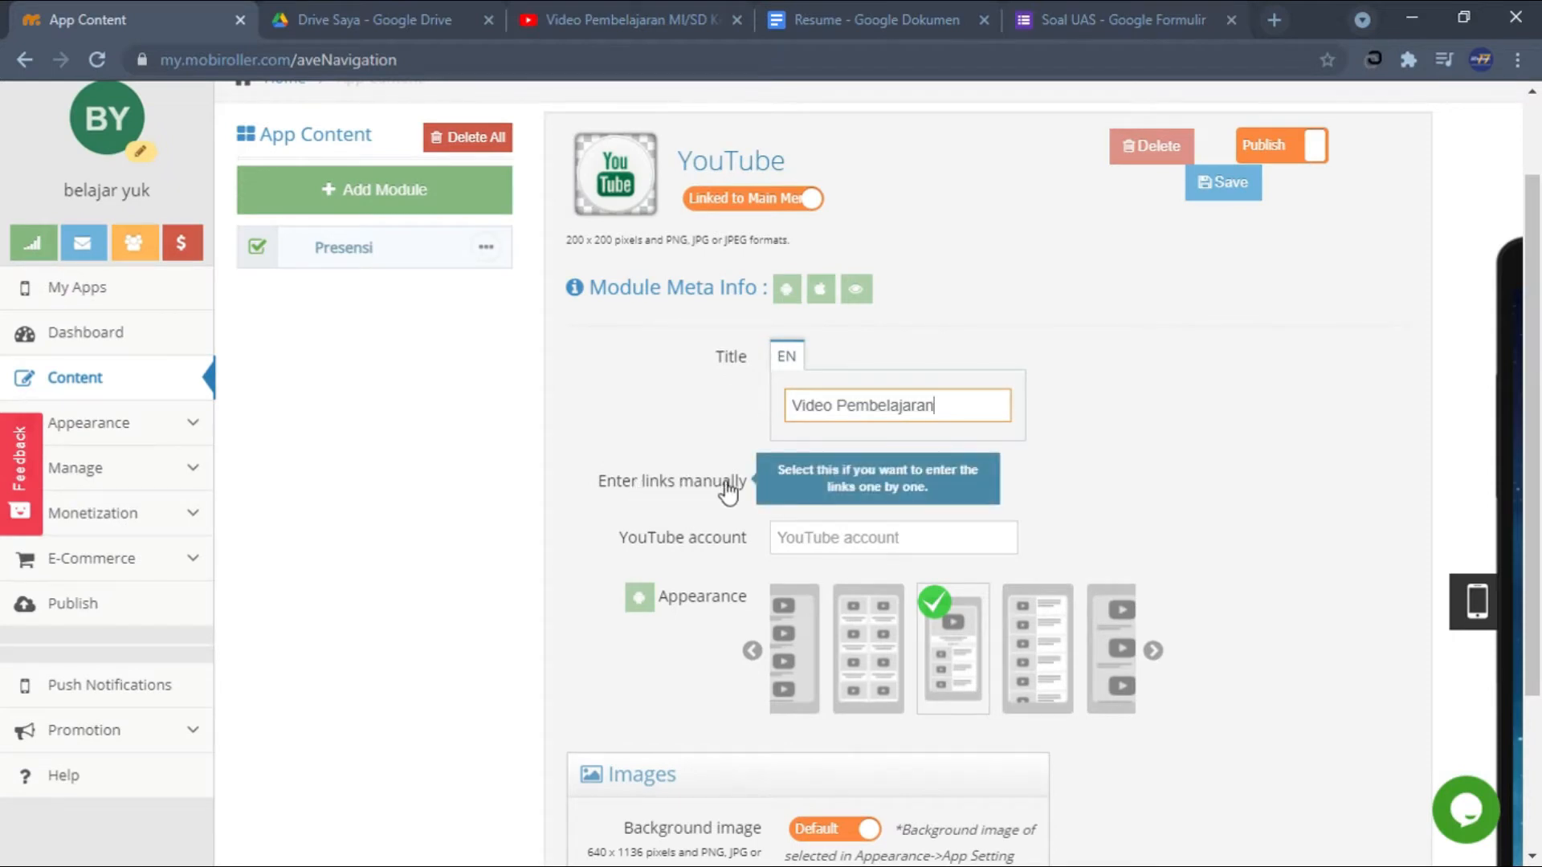
pyautogui.click(820, 481)
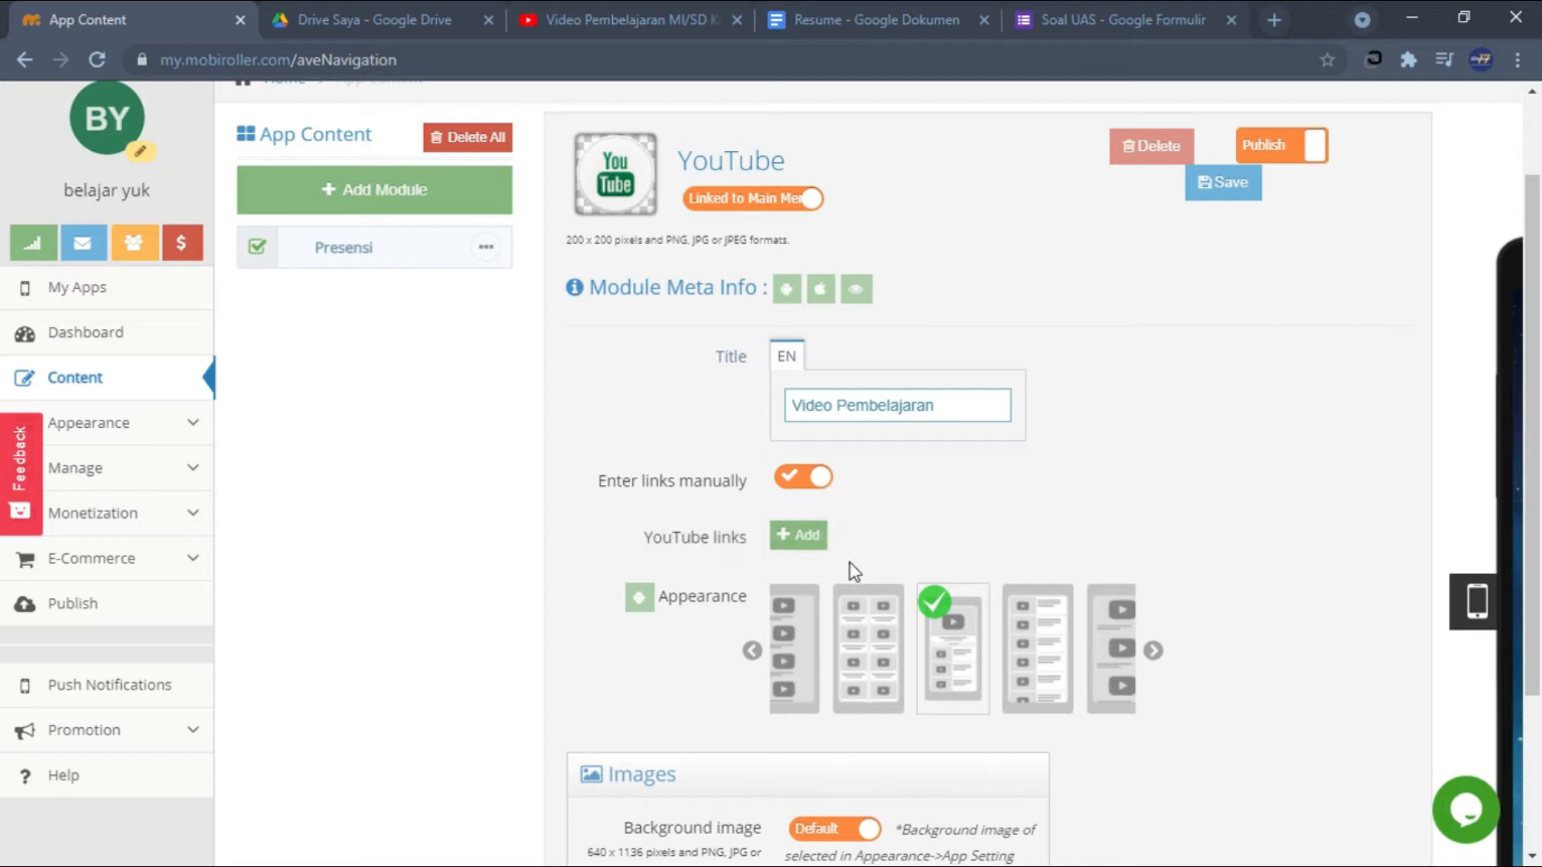
pyautogui.click(801, 536)
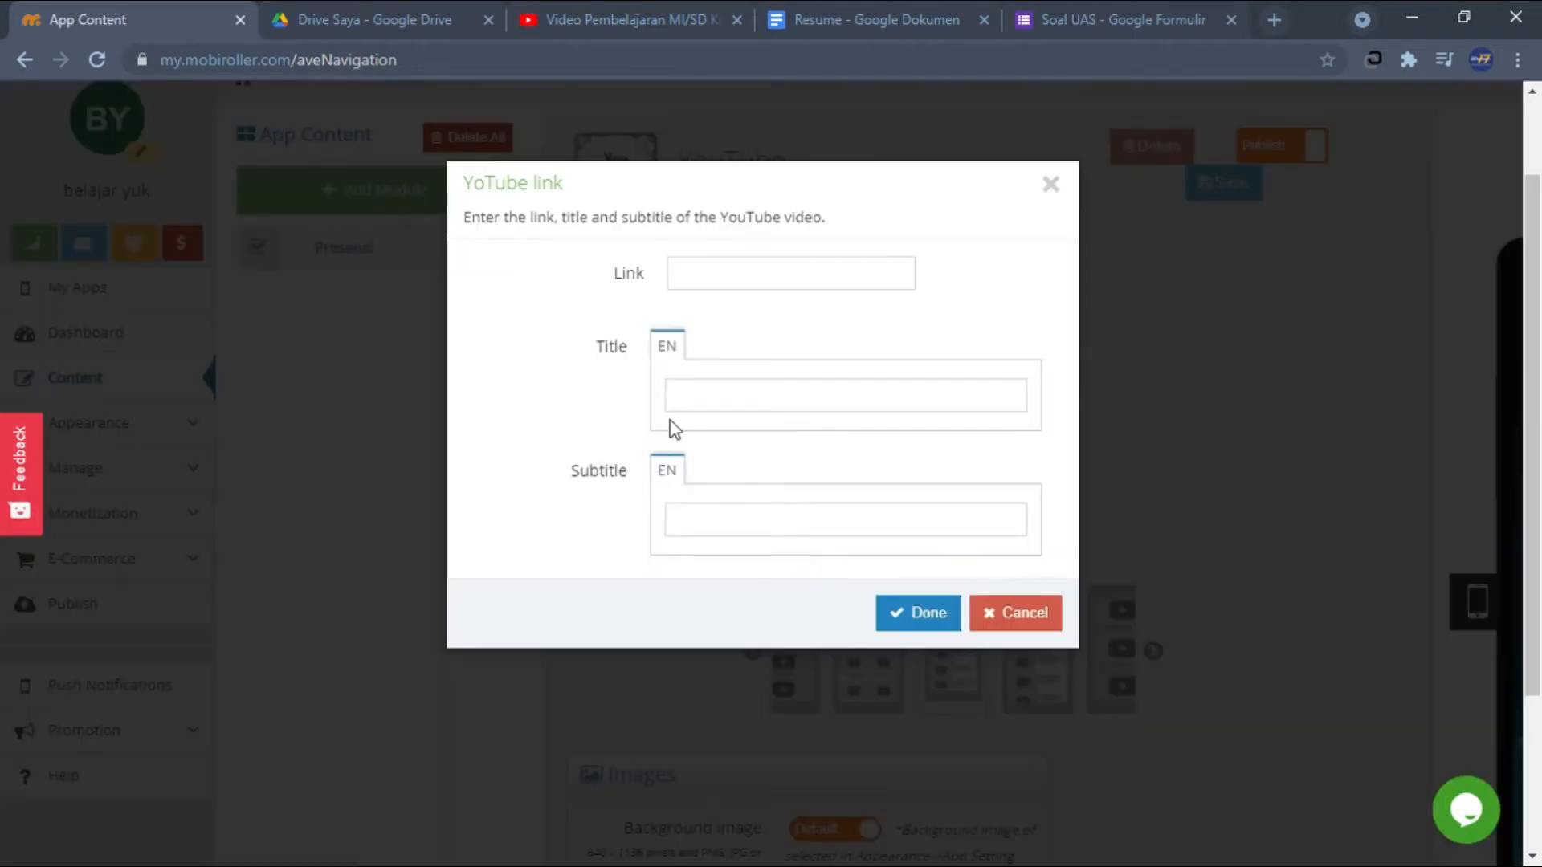
pyautogui.click(837, 281)
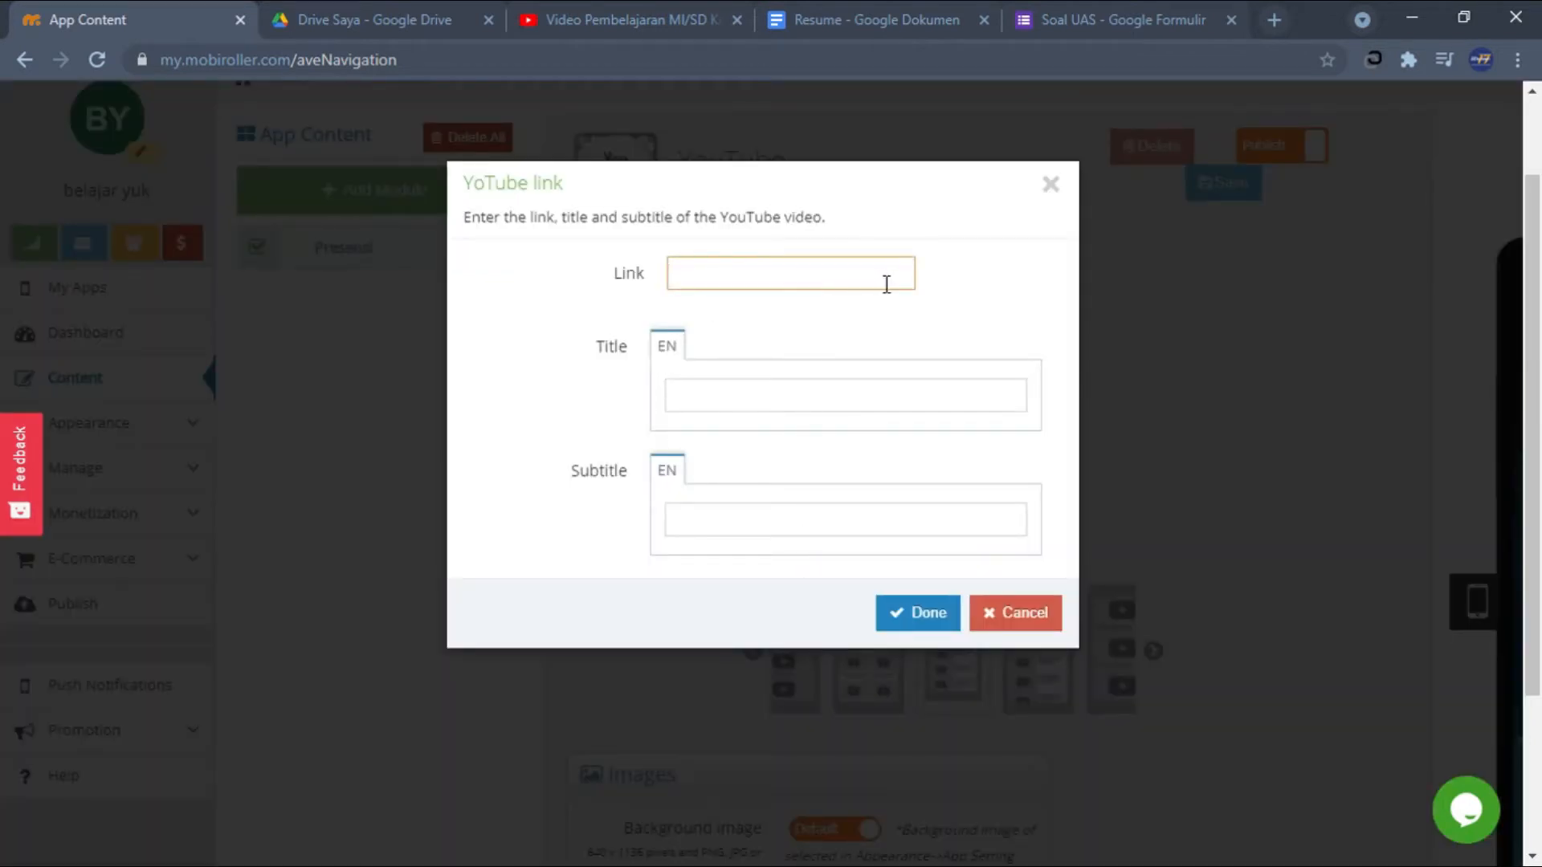
# Switch to YouTube and copy the share link of the "Penaksiran Hasil Operasi Hitung" lesson video.
pyautogui.click(619, 19)
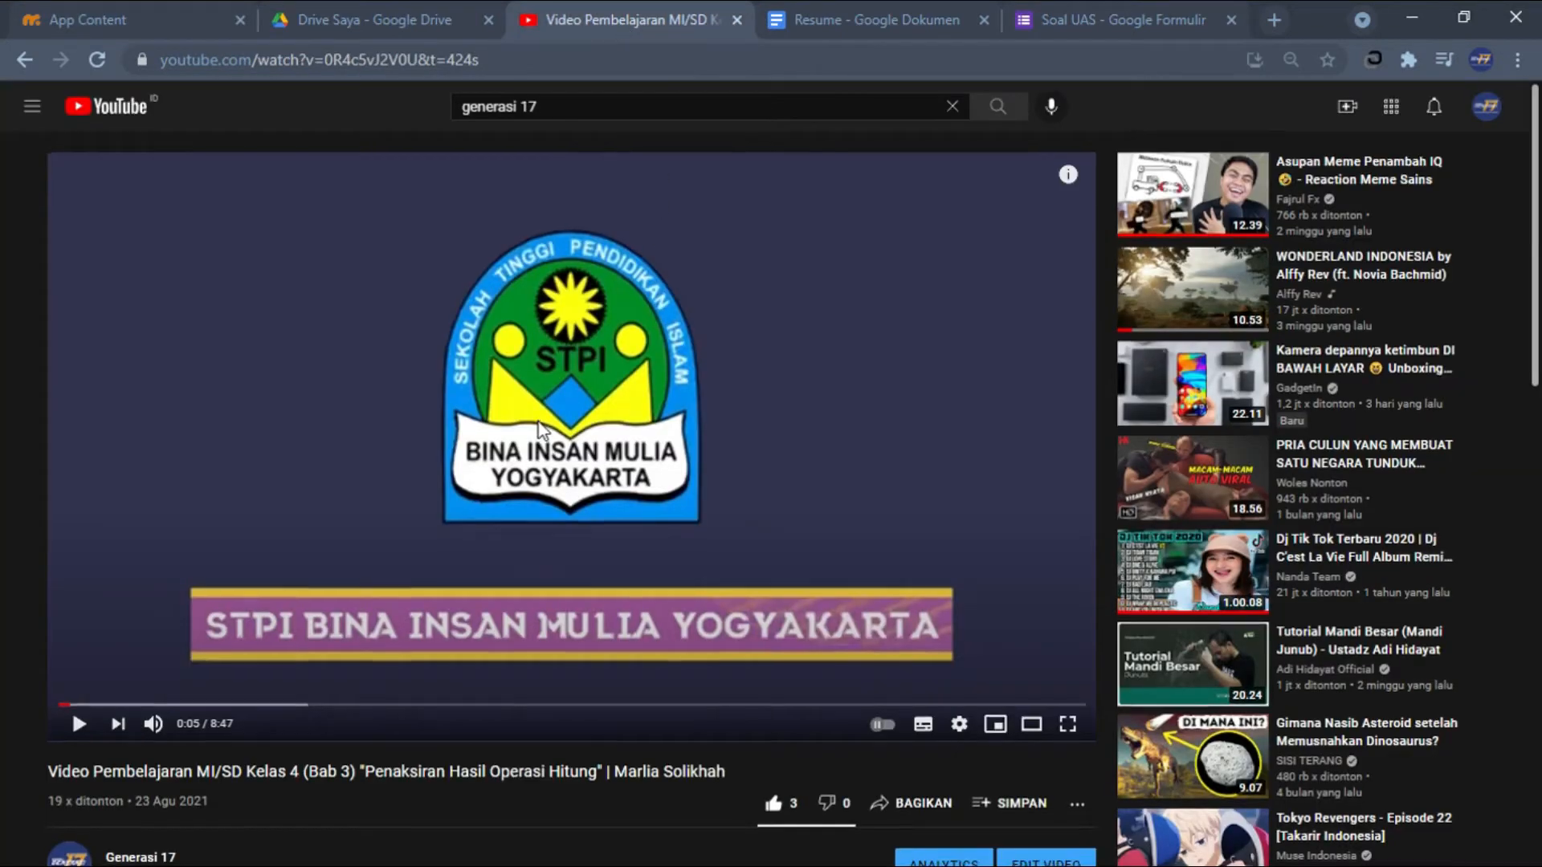
pyautogui.scroll(-3, 537, 421)
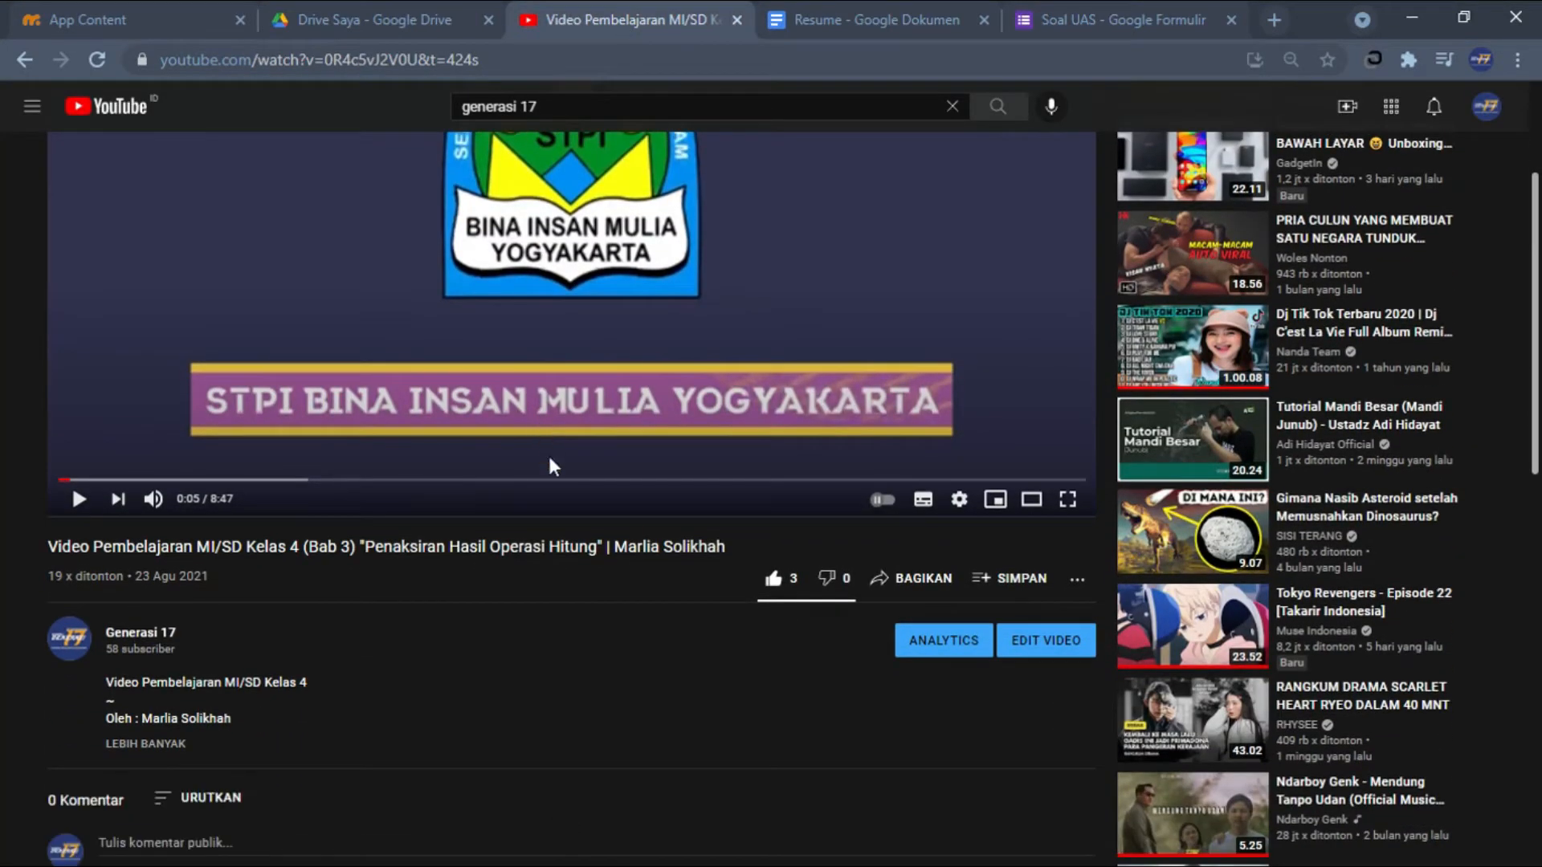
pyautogui.scroll(3, 482, 385)
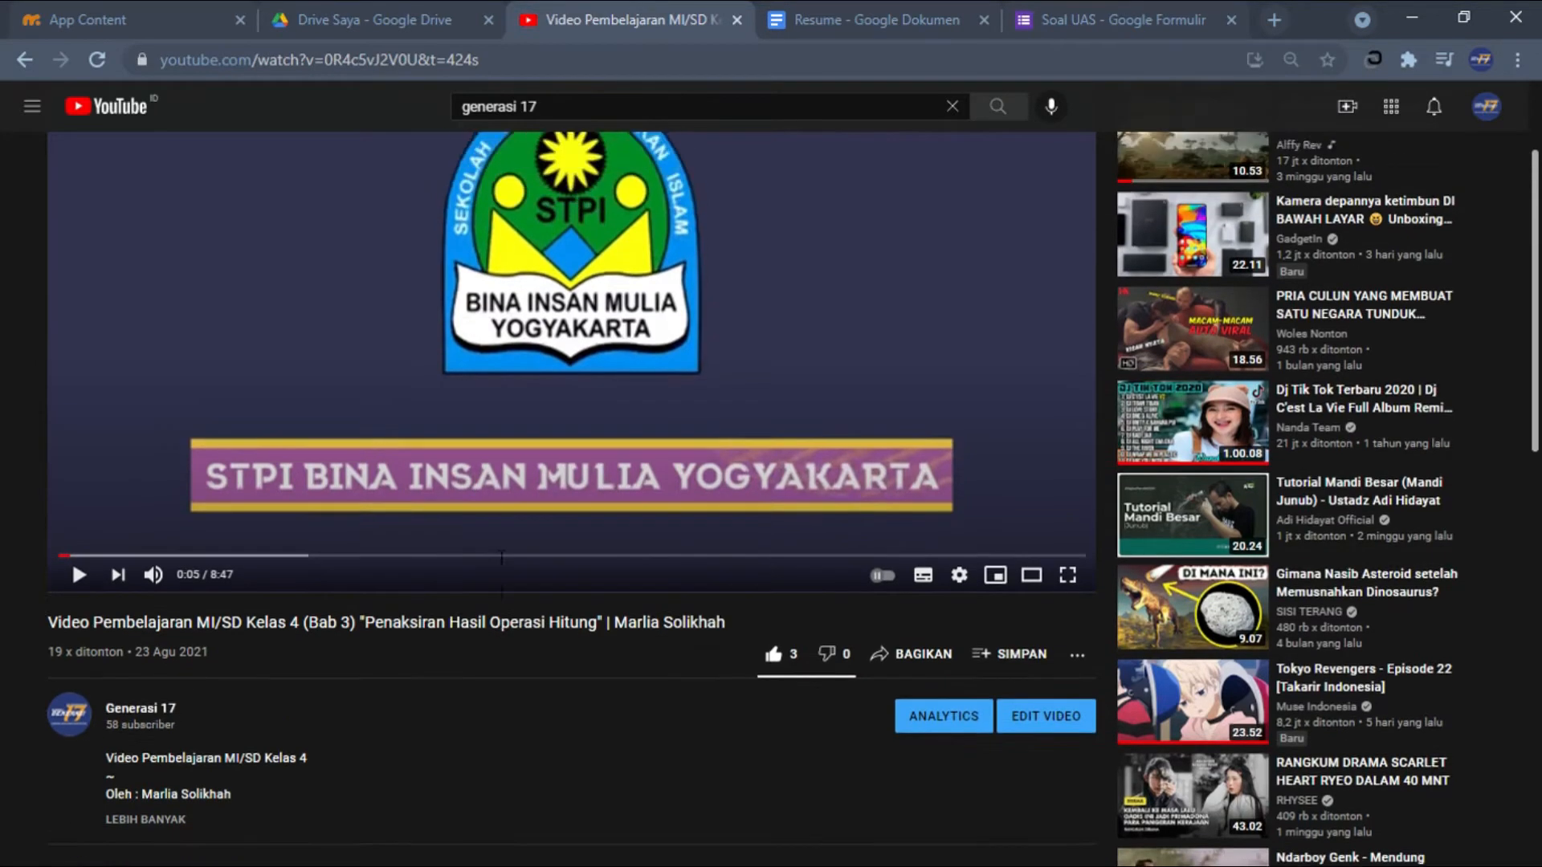
pyautogui.click(563, 73)
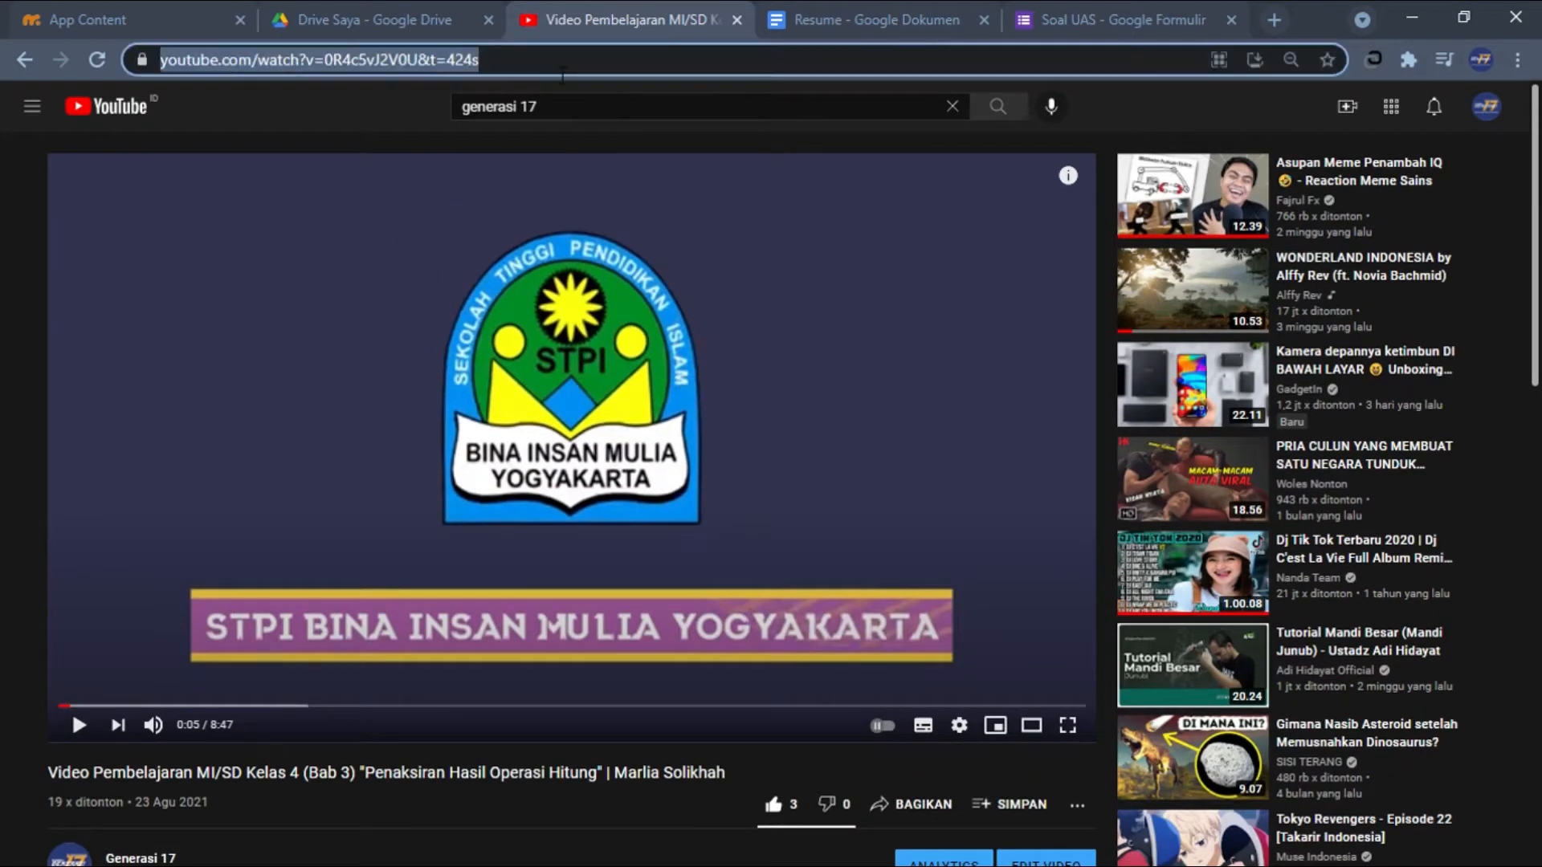
pyautogui.click(363, 117)
pyautogui.scroll(-2, 683, 290)
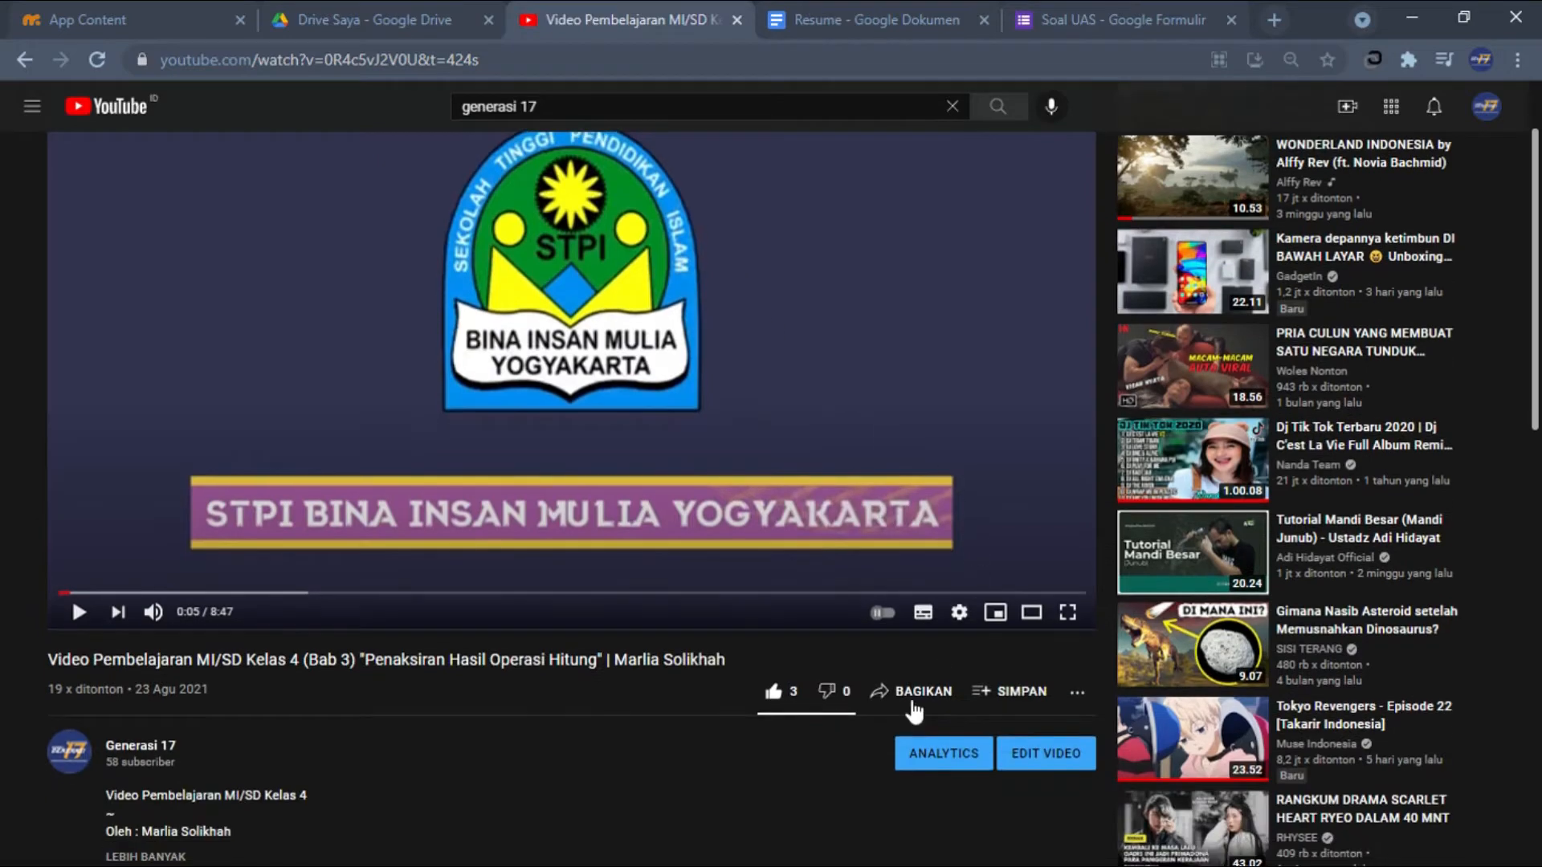
pyautogui.click(911, 705)
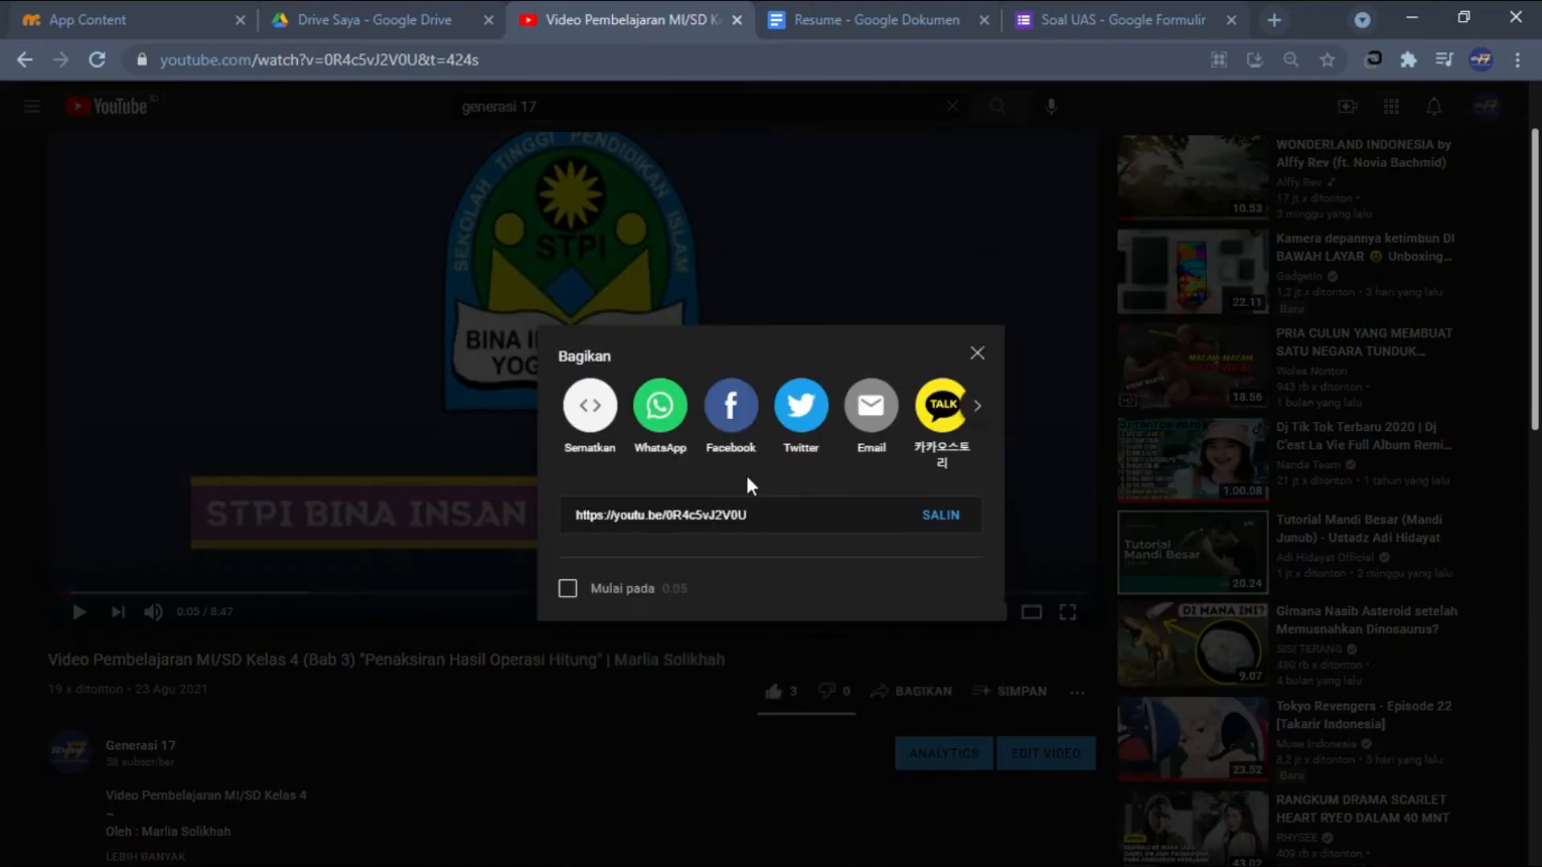
pyautogui.click(947, 520)
pyautogui.hotkey('ctrl', 'c')
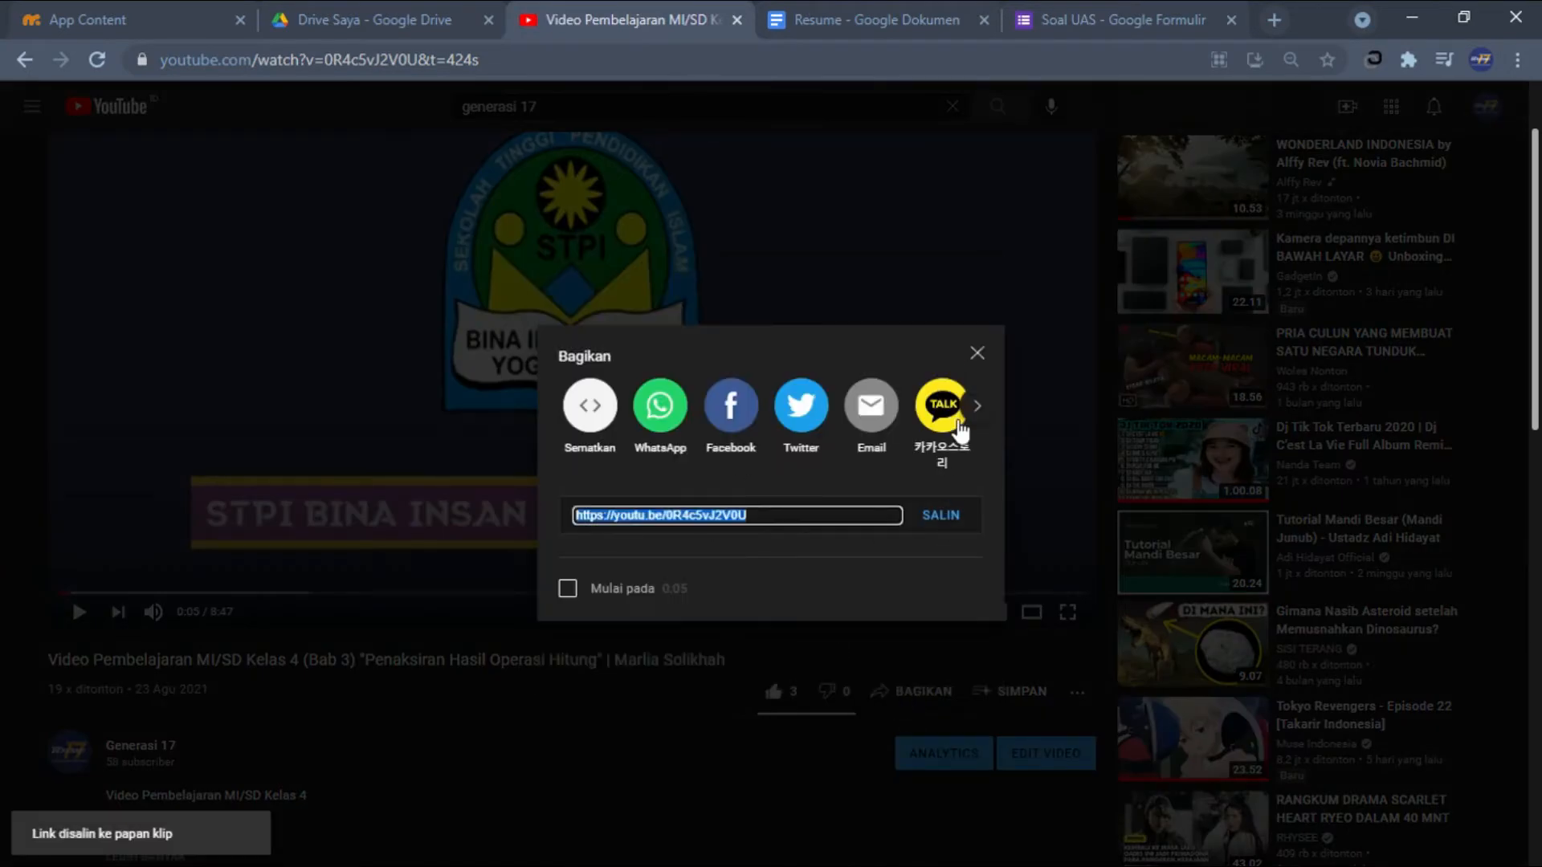
pyautogui.click(978, 353)
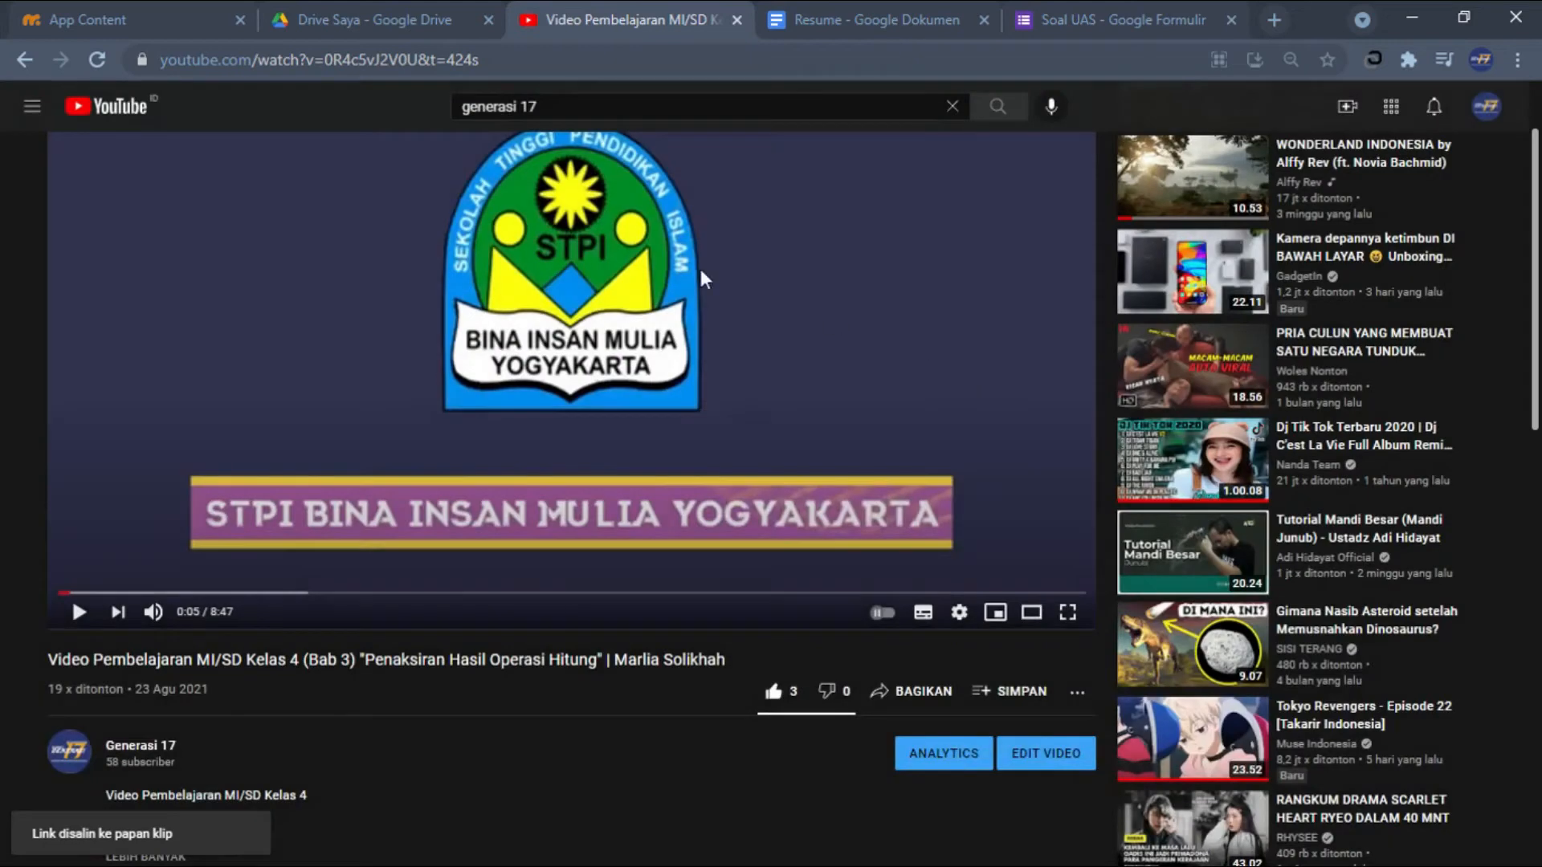
# Switch back to MobiRoller and paste the copied video link into the new YouTube link entry.
pyautogui.click(110, 18)
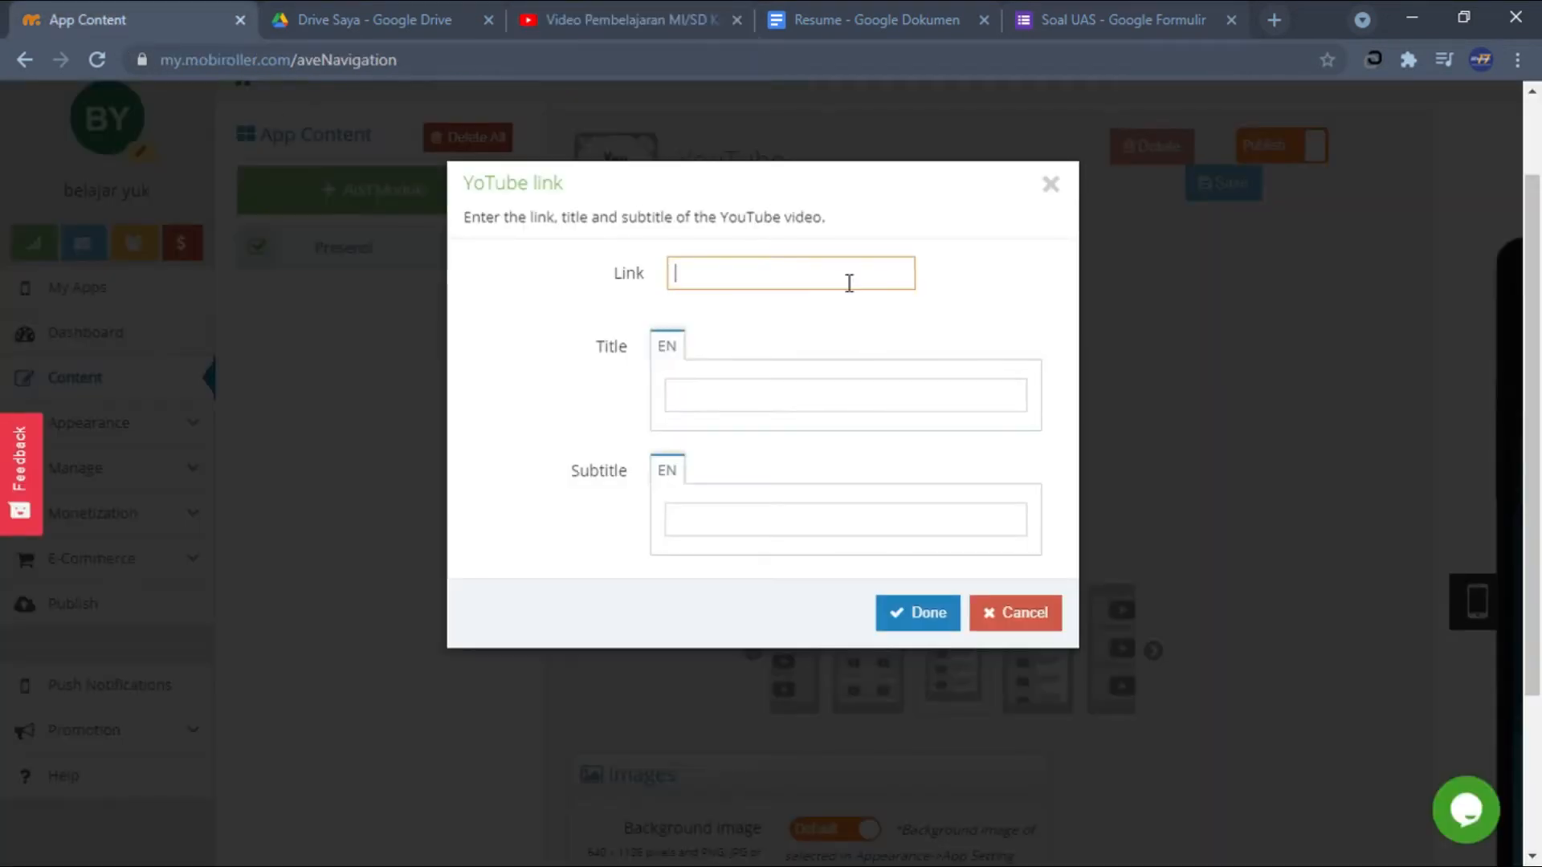
pyautogui.hotkey('ctrl', 'v')
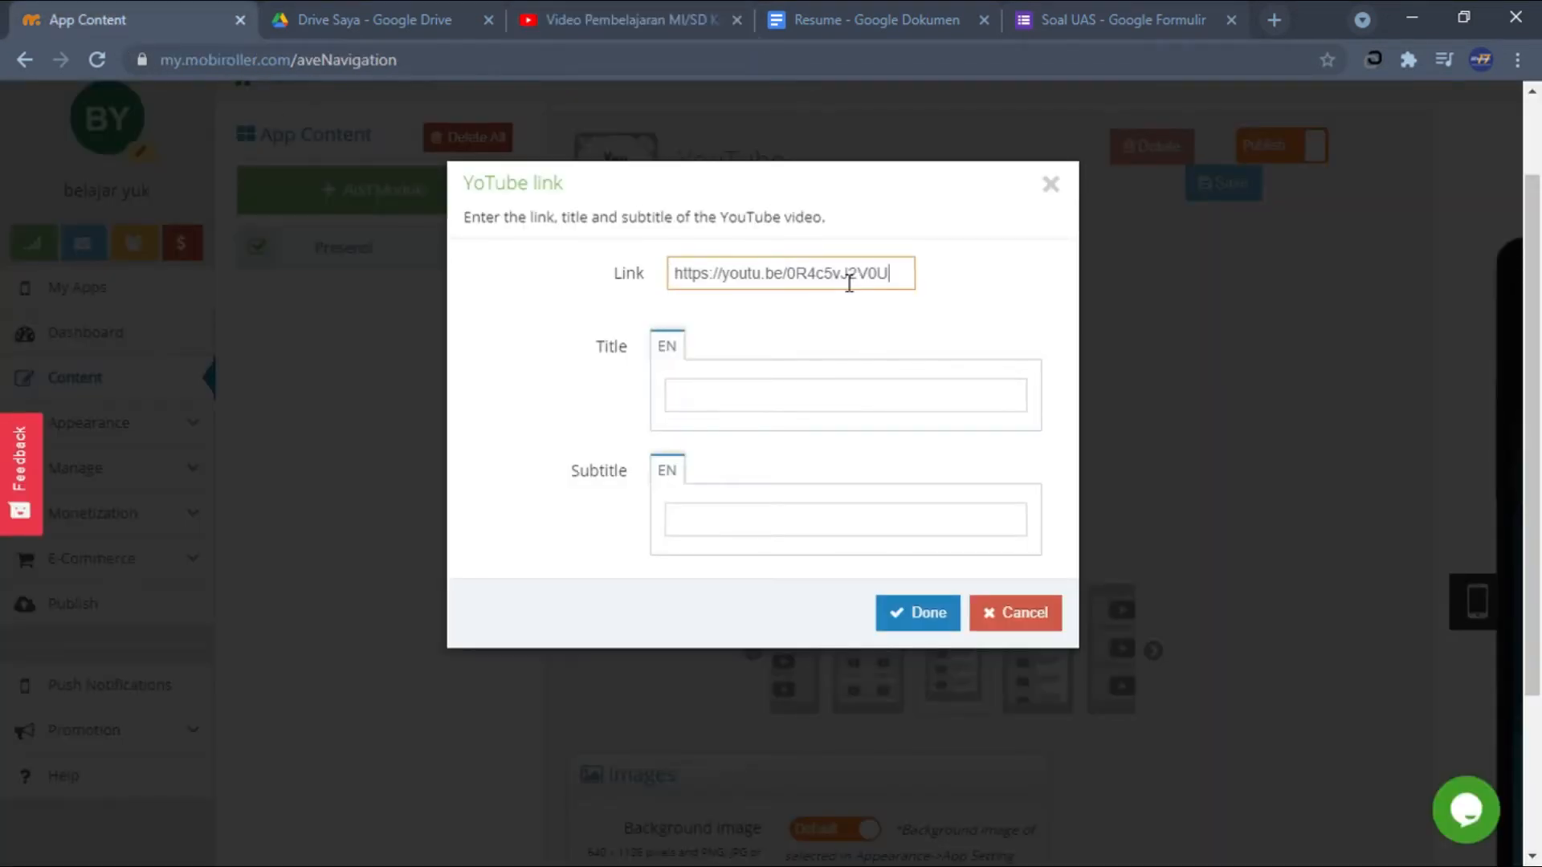
pyautogui.click(776, 408)
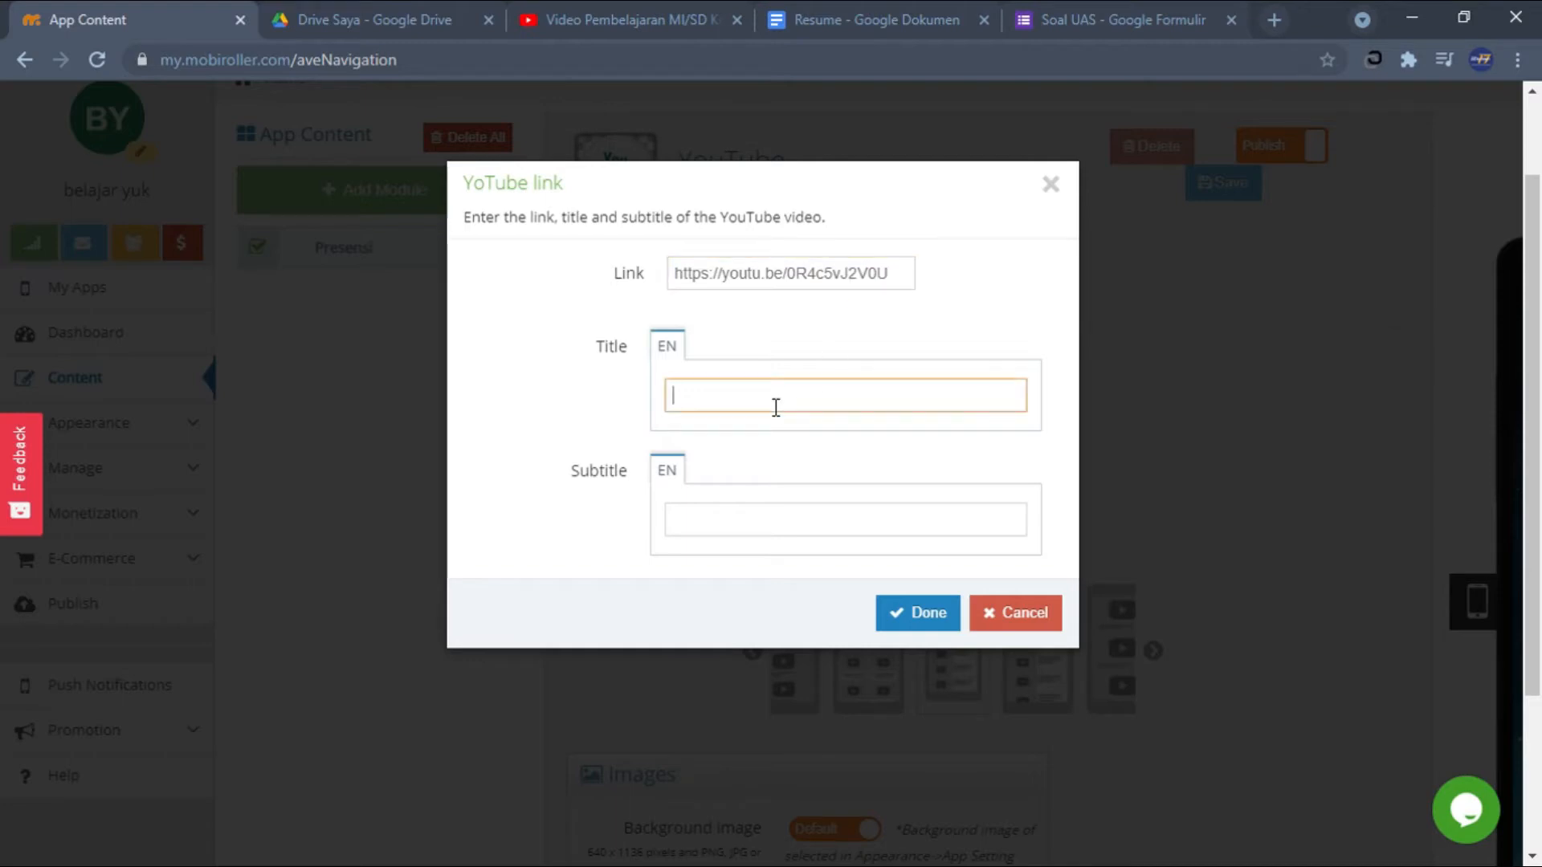
# Copy "Penaksiran Hasil Operasi Hitung" from the video's title on YouTube and paste it as the link entry's title in MobiRoller.
pyautogui.click(585, 11)
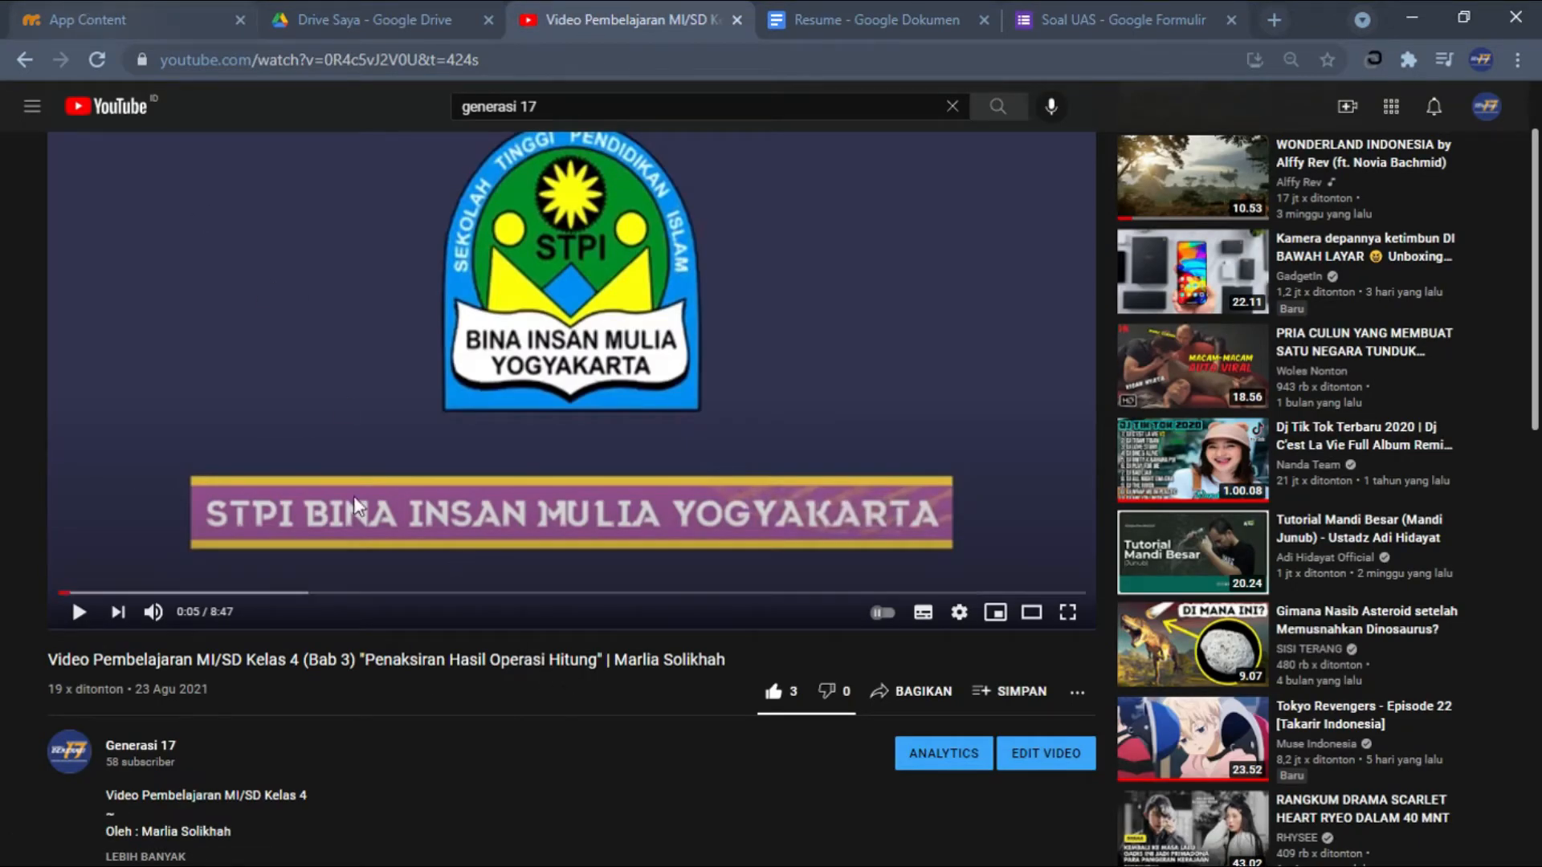
pyautogui.moveTo(379, 675); pyautogui.dragTo(598, 668)
pyautogui.hotkey('ctrl', 'c')
pyautogui.click(610, 675)
pyautogui.moveTo(365, 673); pyautogui.dragTo(601, 679)
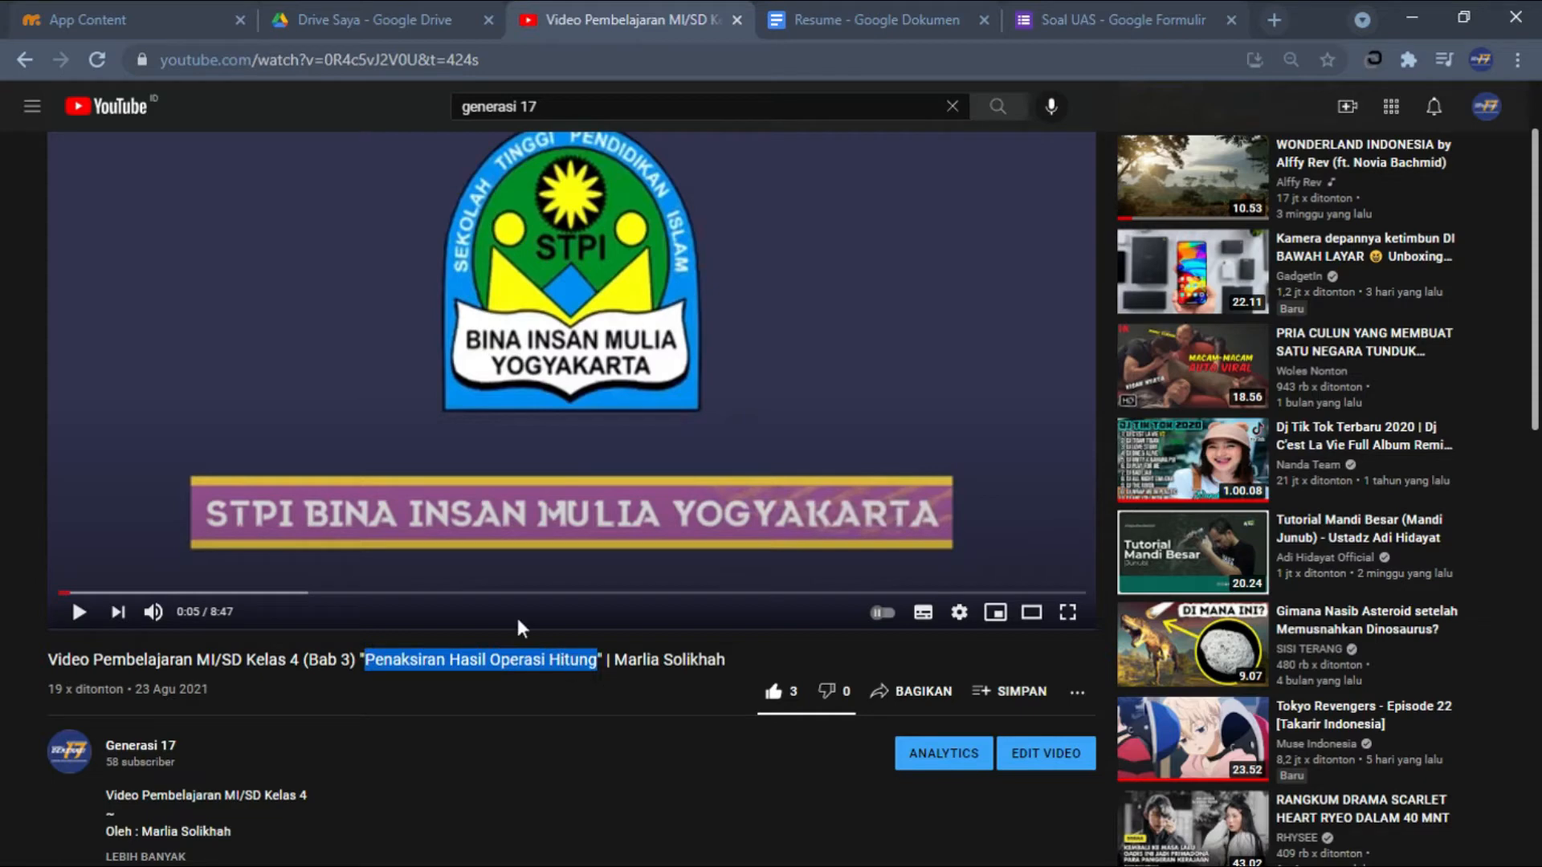
pyautogui.click(84, 22)
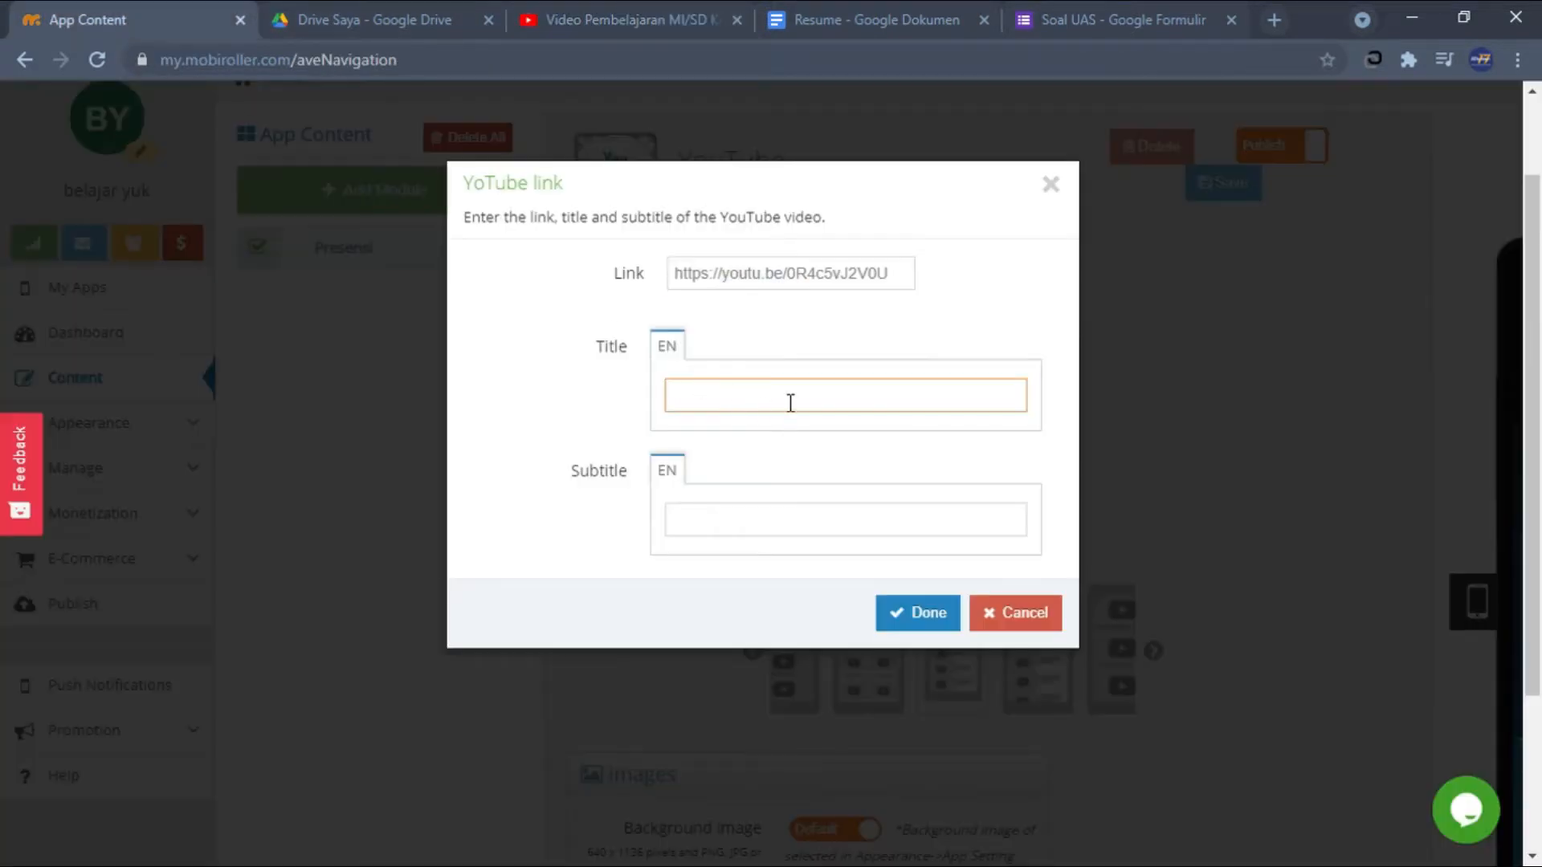
pyautogui.hotkey('ctrl', 'v')
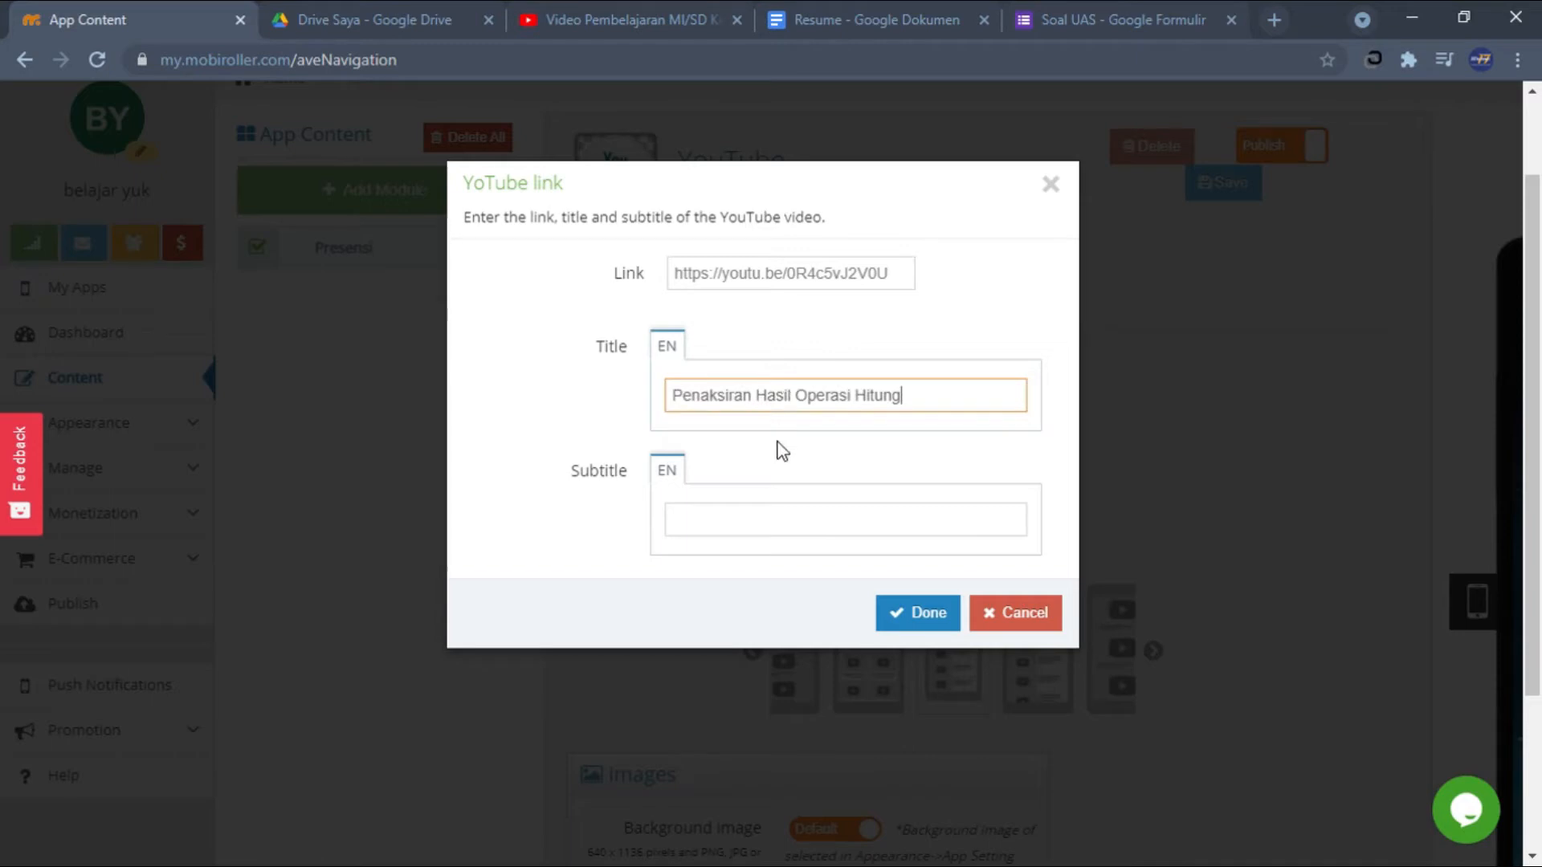
# Set the video link's subtitle to "STPI Bina Insan Mulia", then confirm the entry and save the "Video Pembelajaran" module.
pyautogui.click(793, 542)
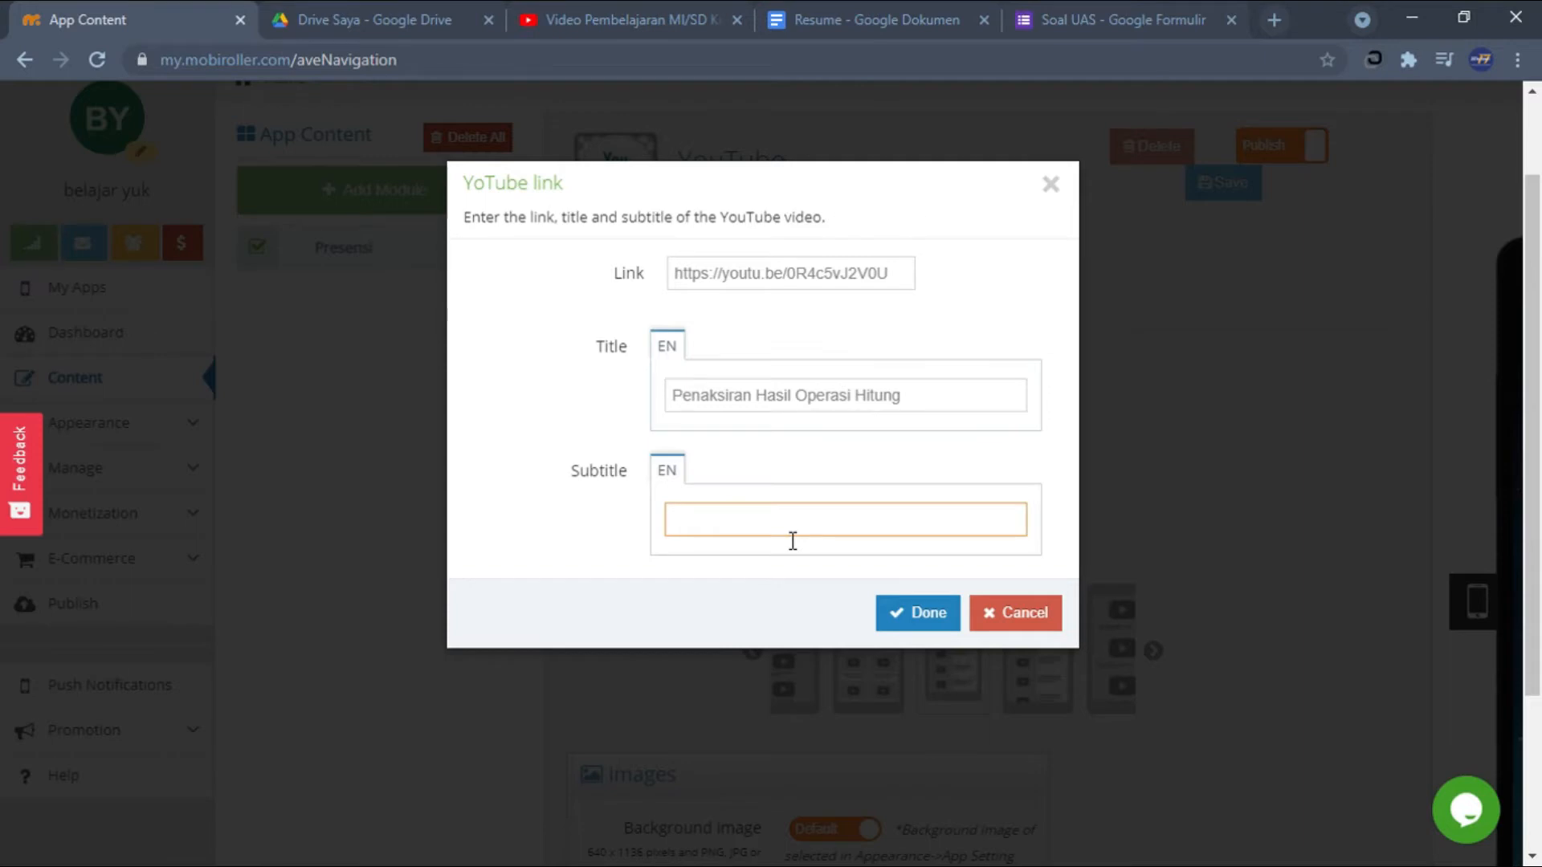
pyautogui.write('STPI Bina Insan Mulia')
pyautogui.click(799, 568)
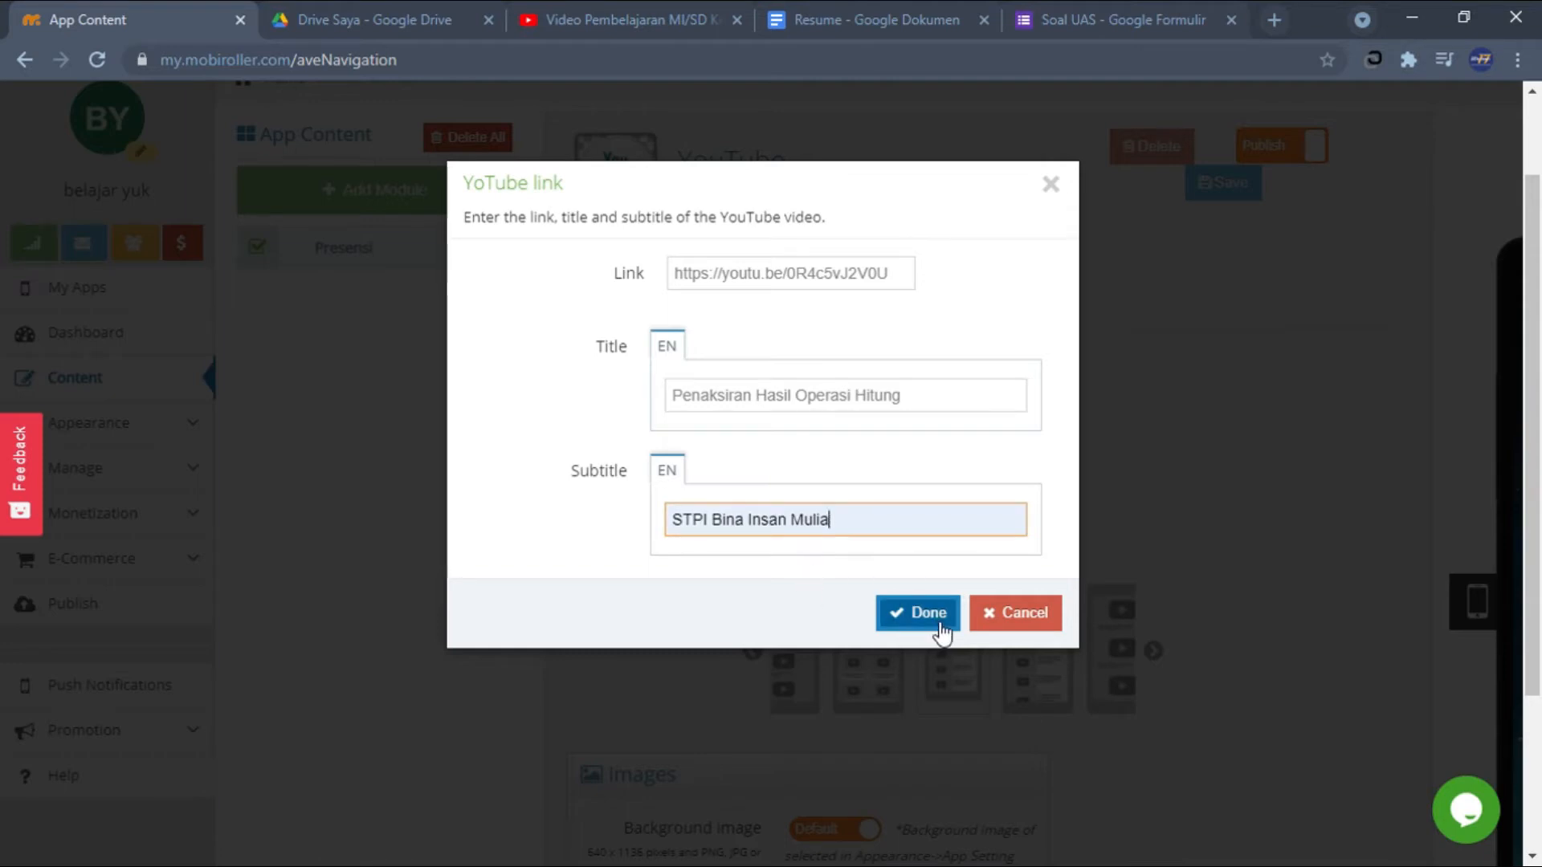
pyautogui.click(923, 615)
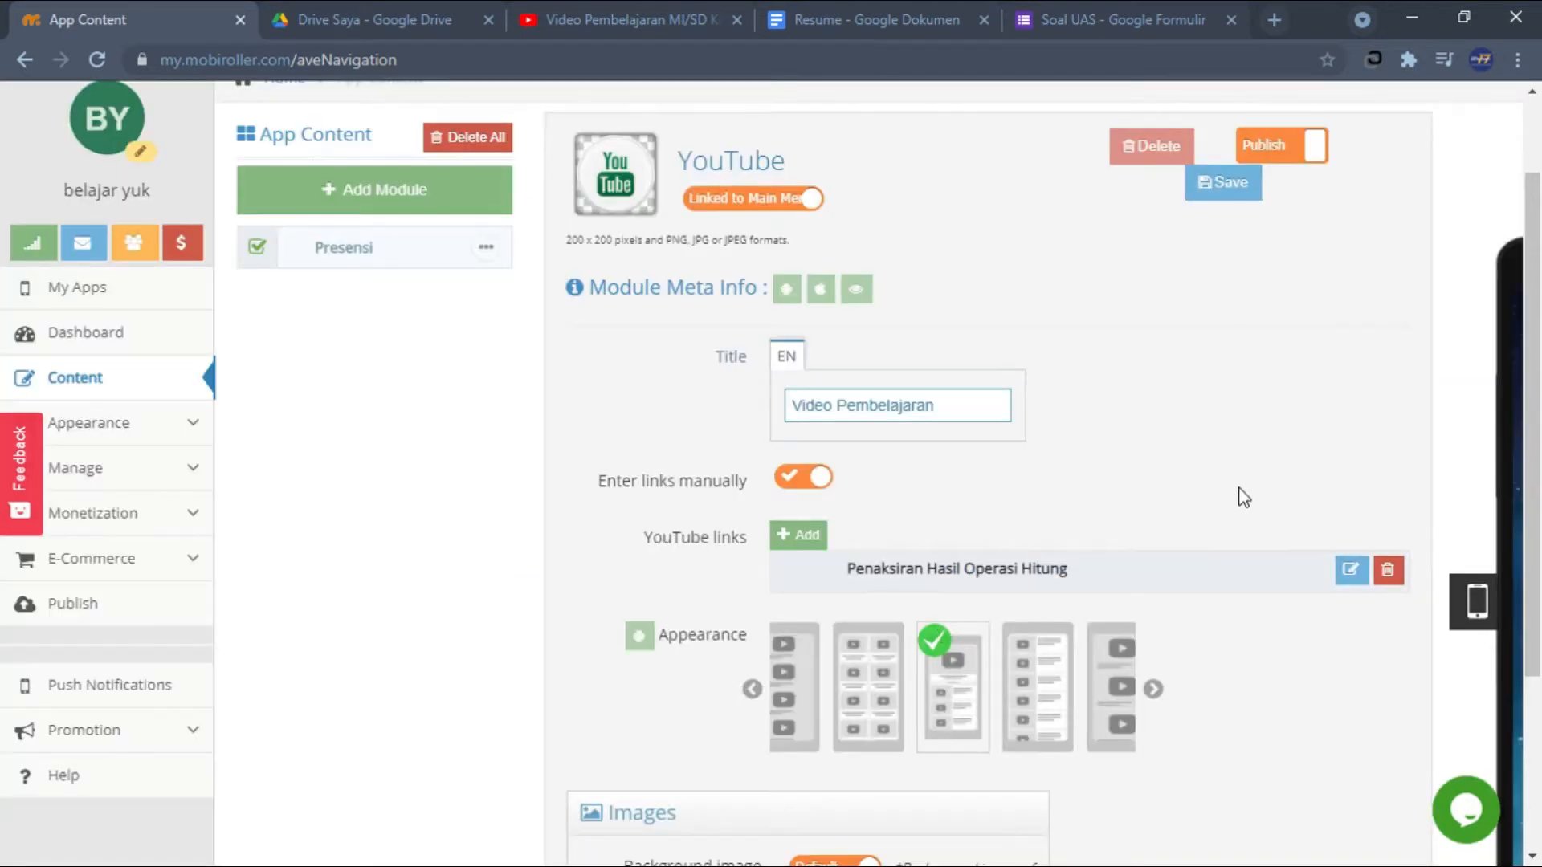
pyautogui.click(1212, 188)
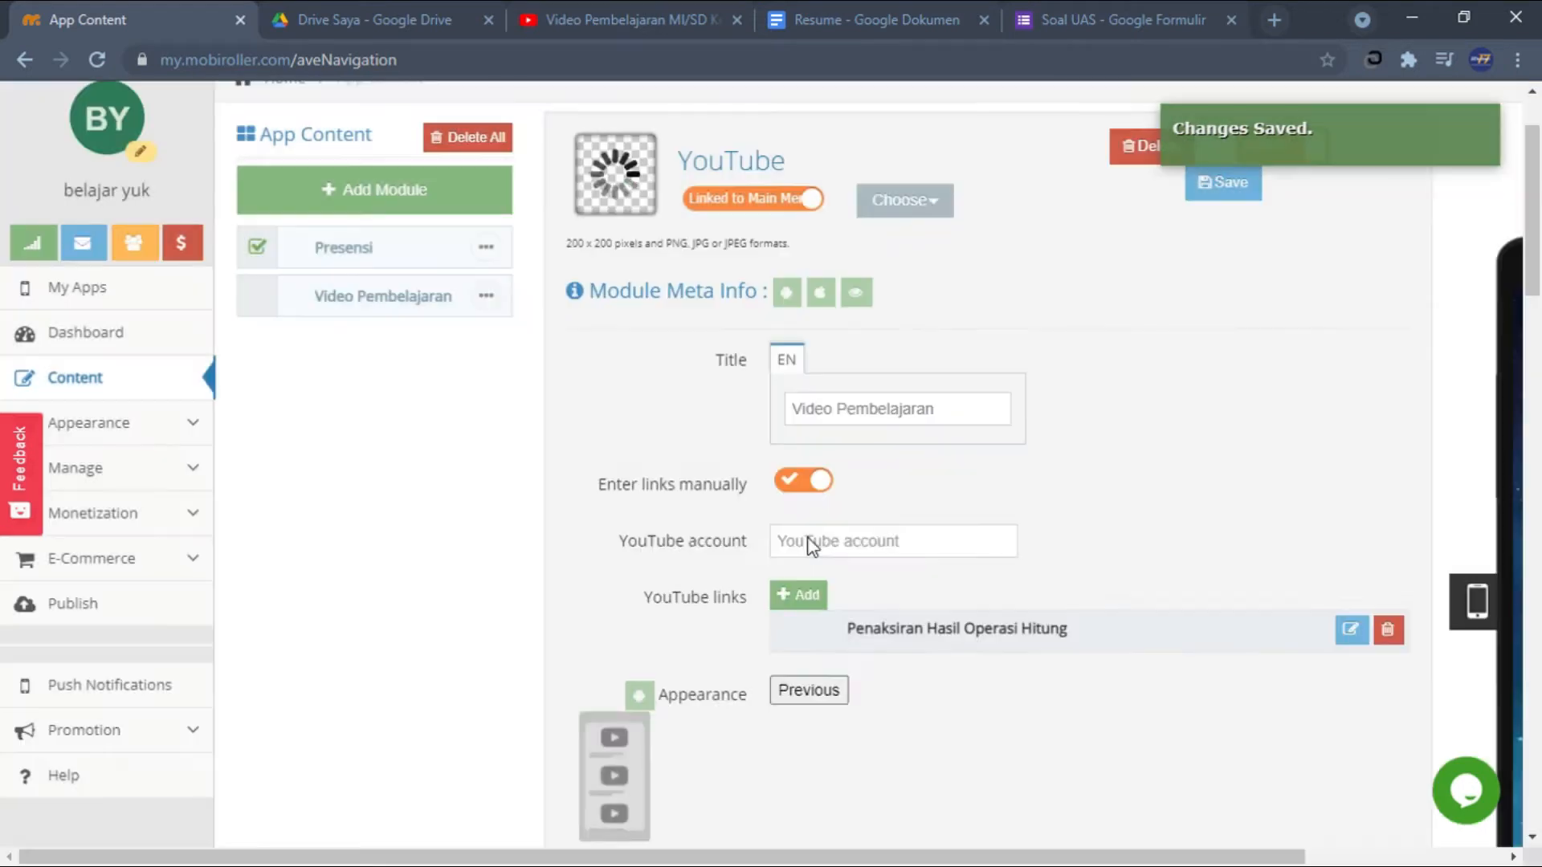
# Browse the available appearance layouts for the "Video Pembelajaran" module.
pyautogui.scroll(-3, 869, 596)
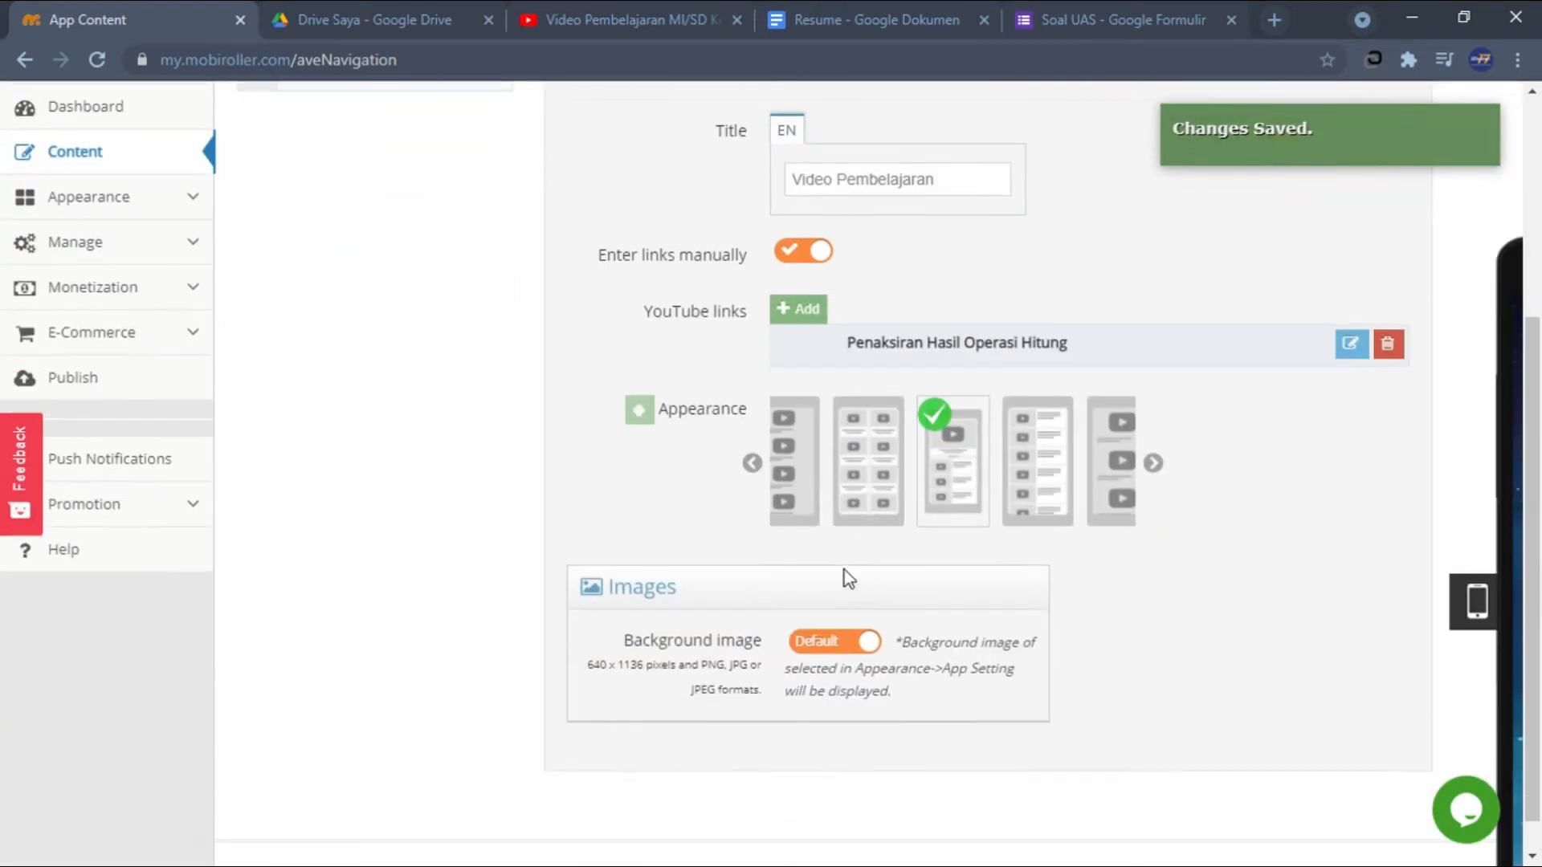
pyautogui.click(752, 466)
pyautogui.click(752, 464)
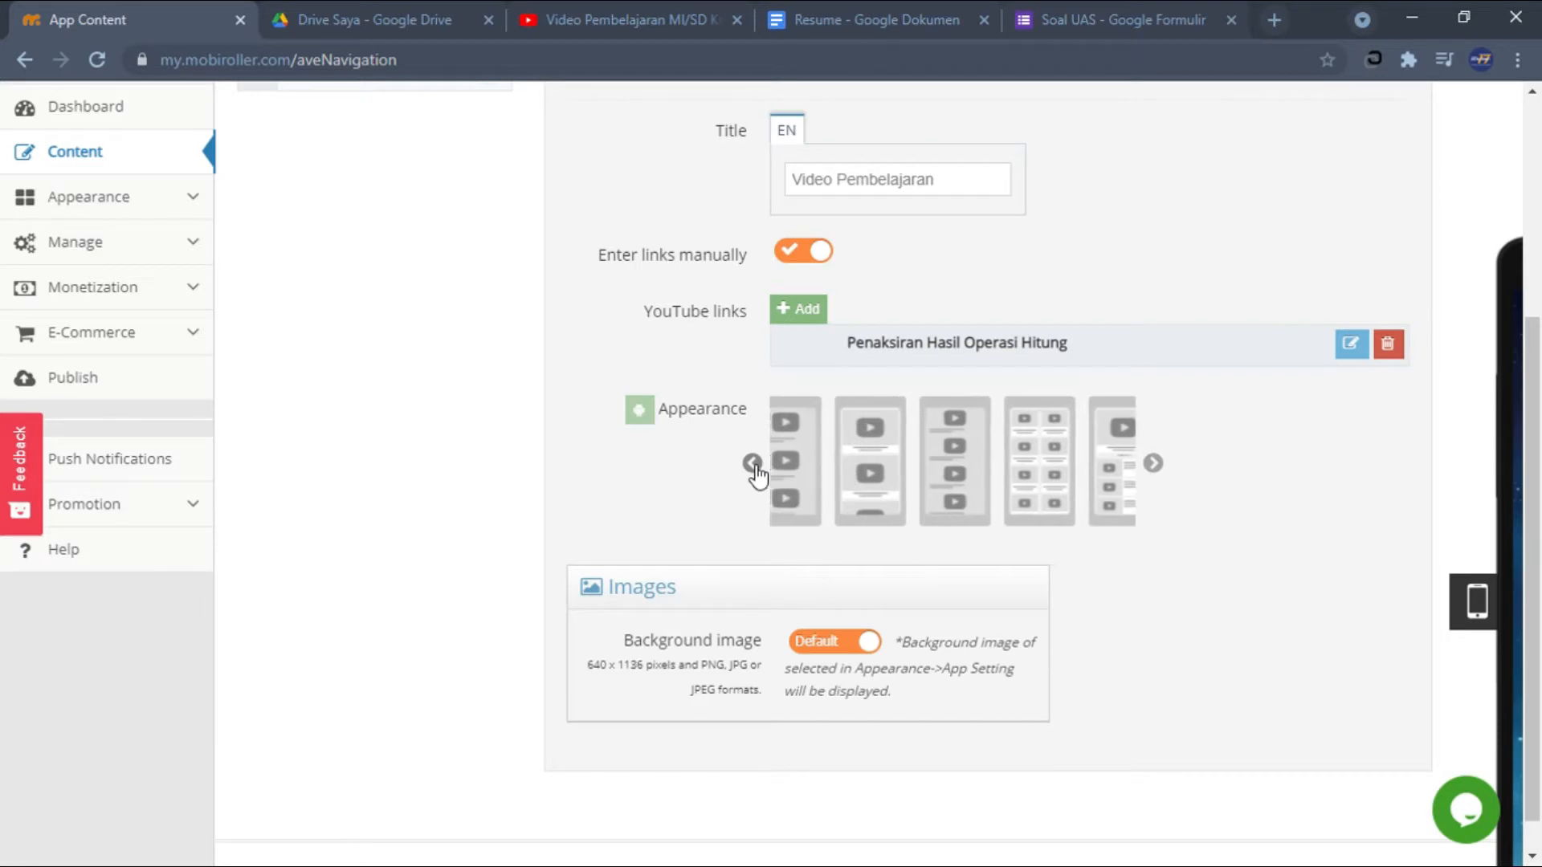
pyautogui.click(753, 464)
pyautogui.click(754, 465)
pyautogui.click(752, 465)
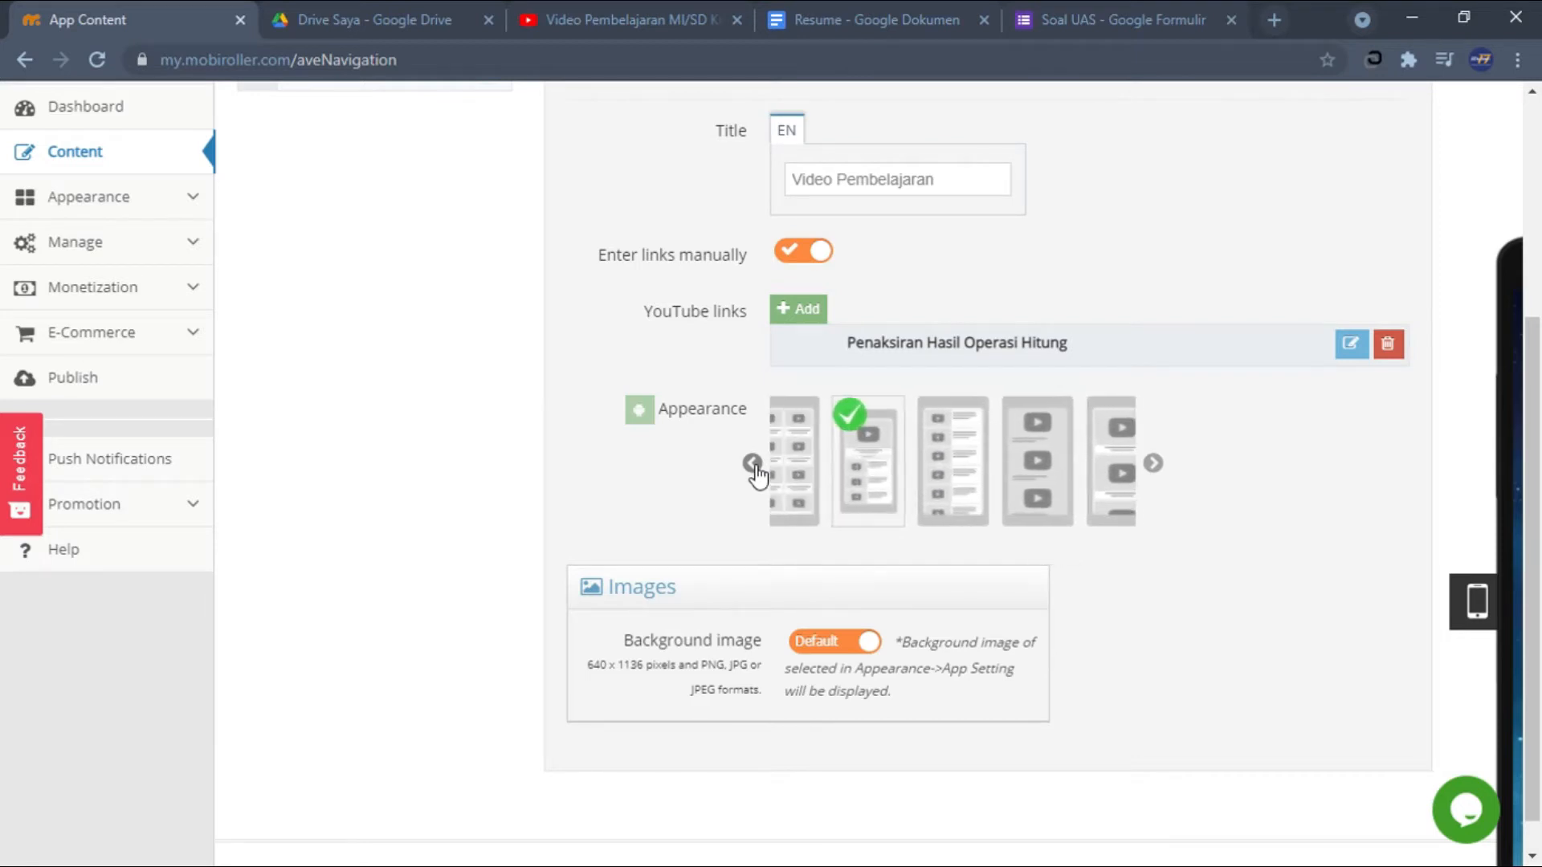
pyautogui.click(1156, 472)
pyautogui.click(1157, 474)
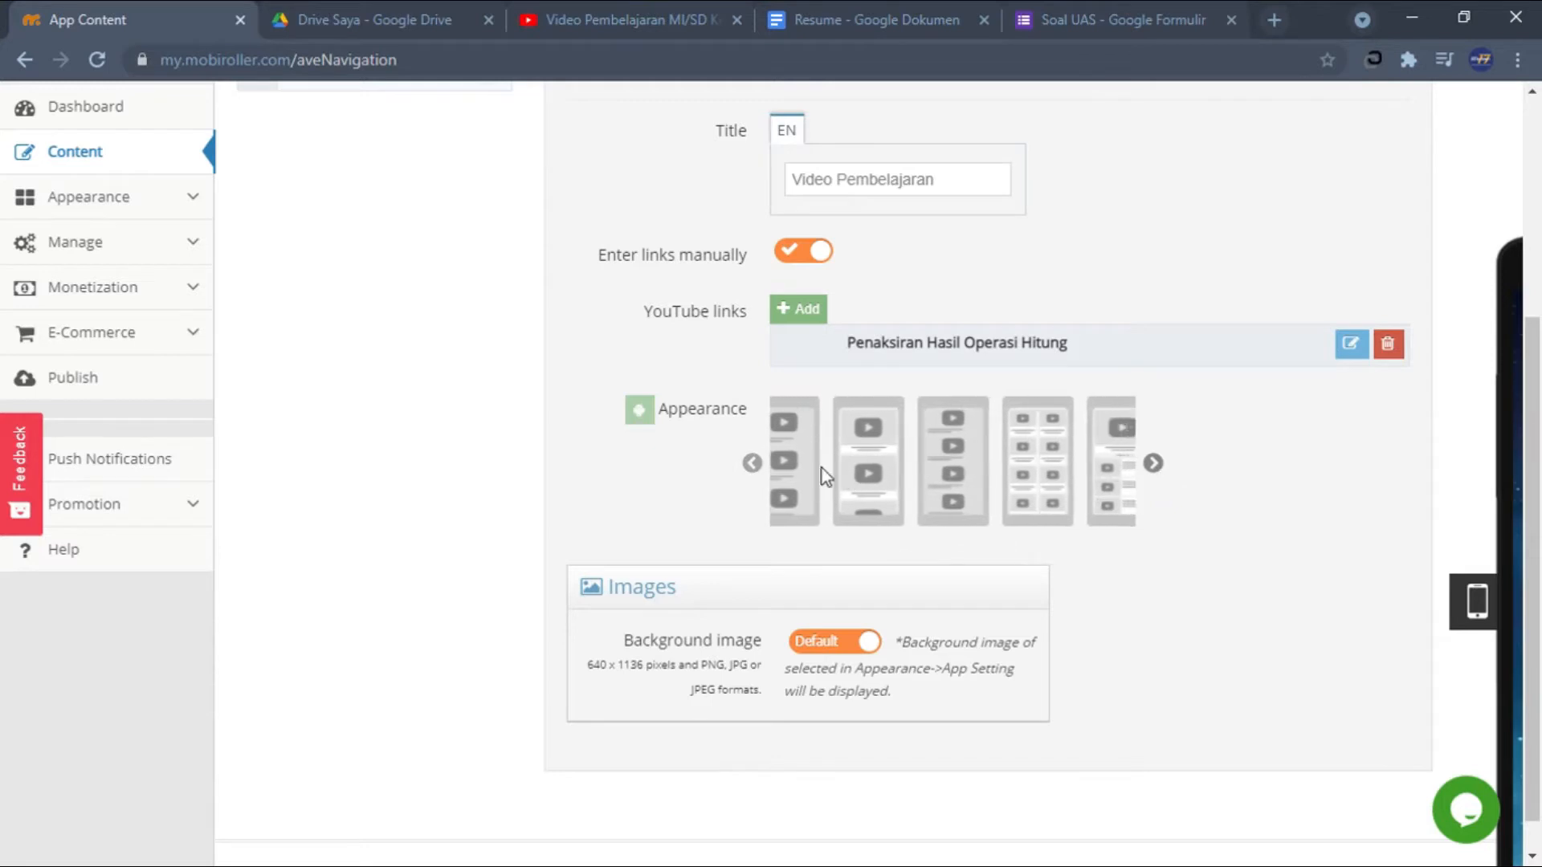
pyautogui.click(753, 466)
pyautogui.click(755, 466)
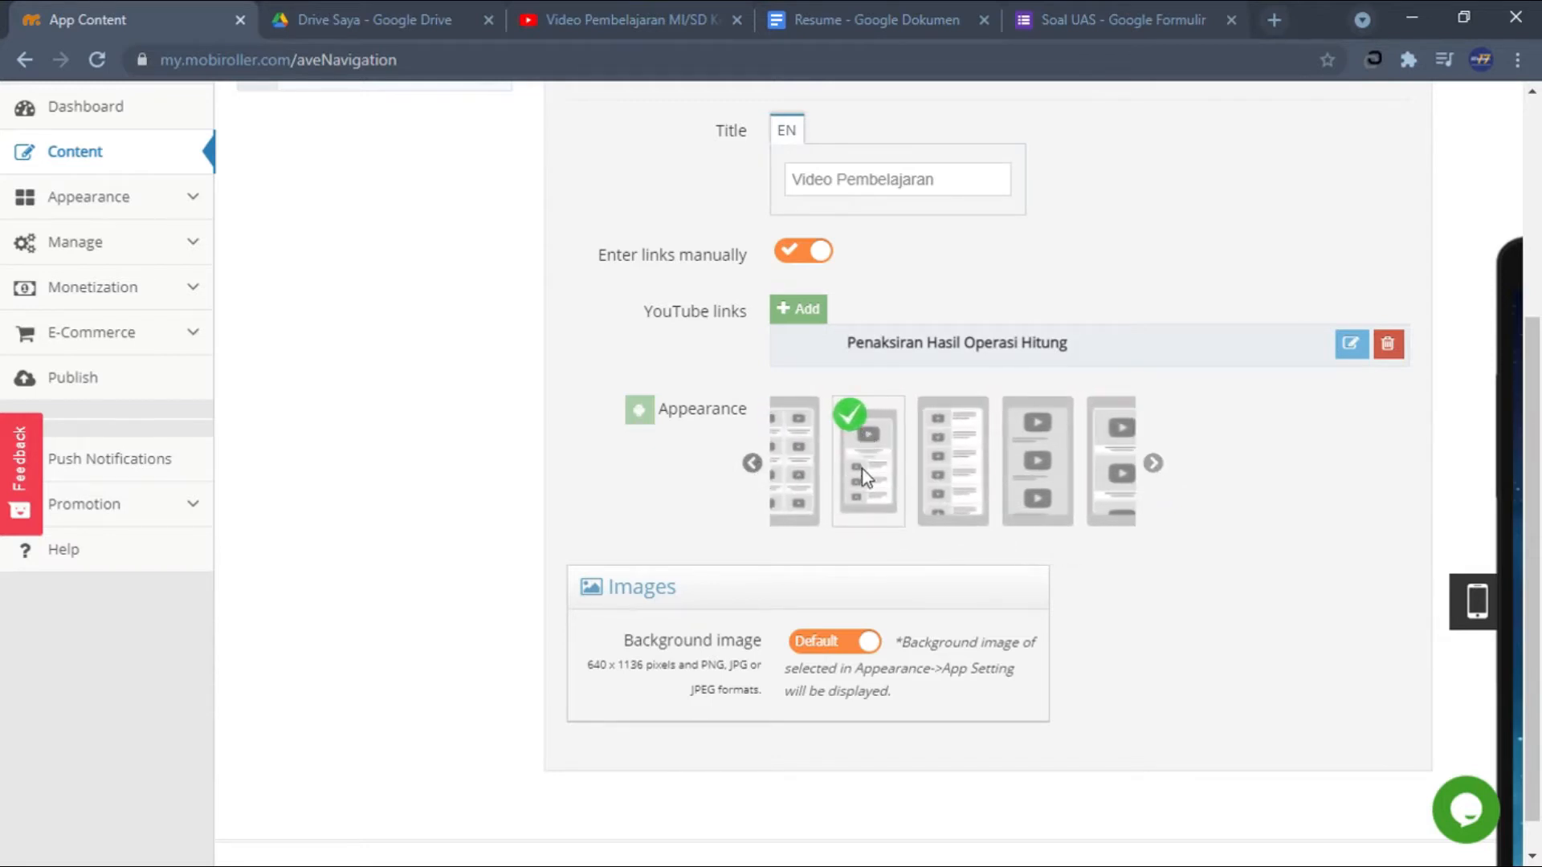
# Add a Website module to the app and title it "Soal Ujian".
pyautogui.scroll(3, 865, 449)
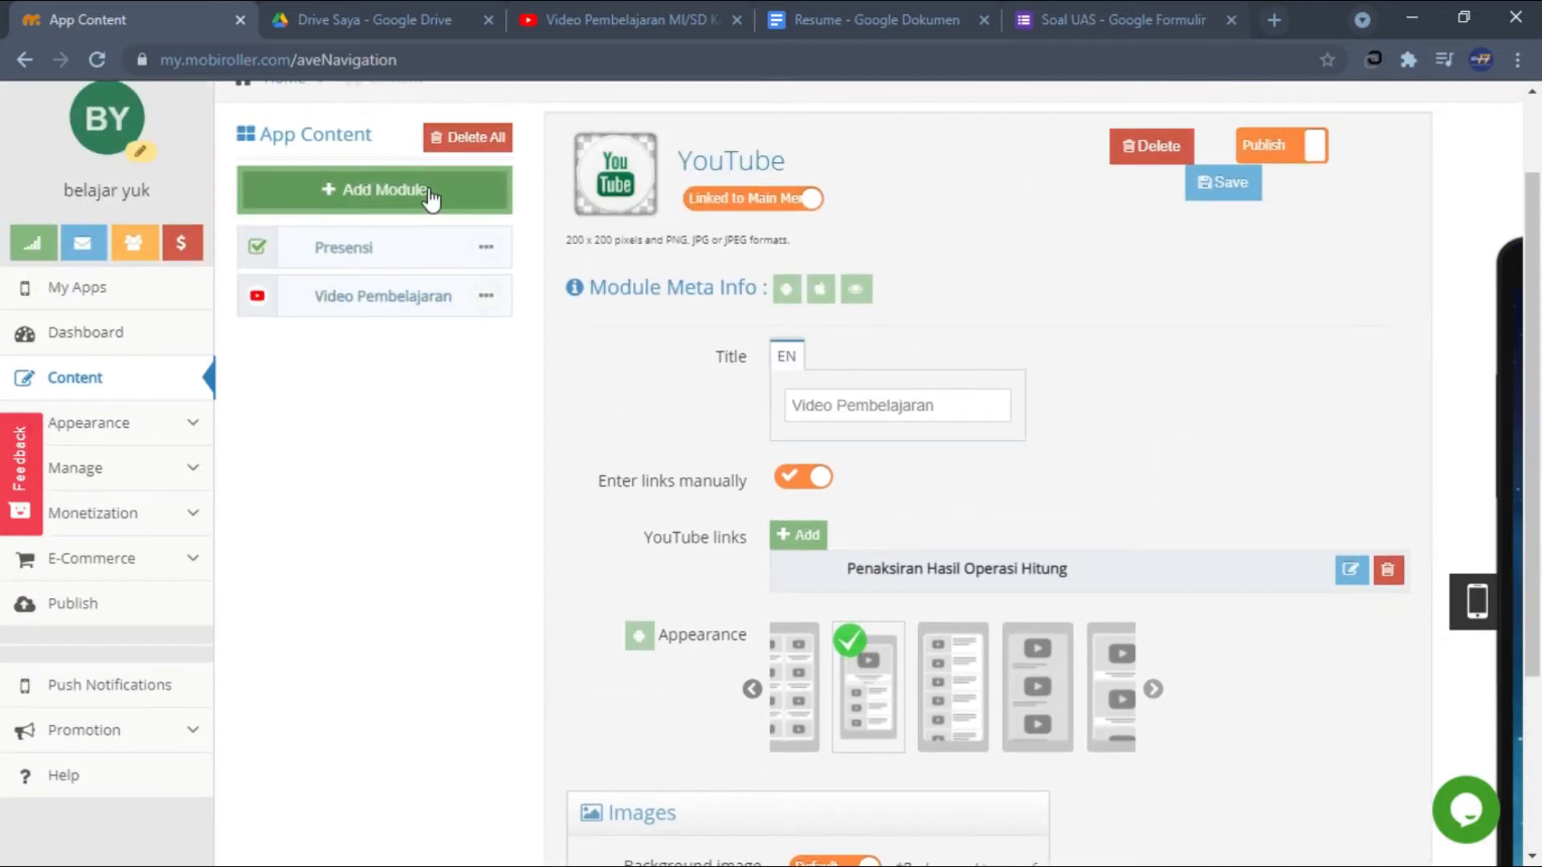
pyautogui.click(388, 204)
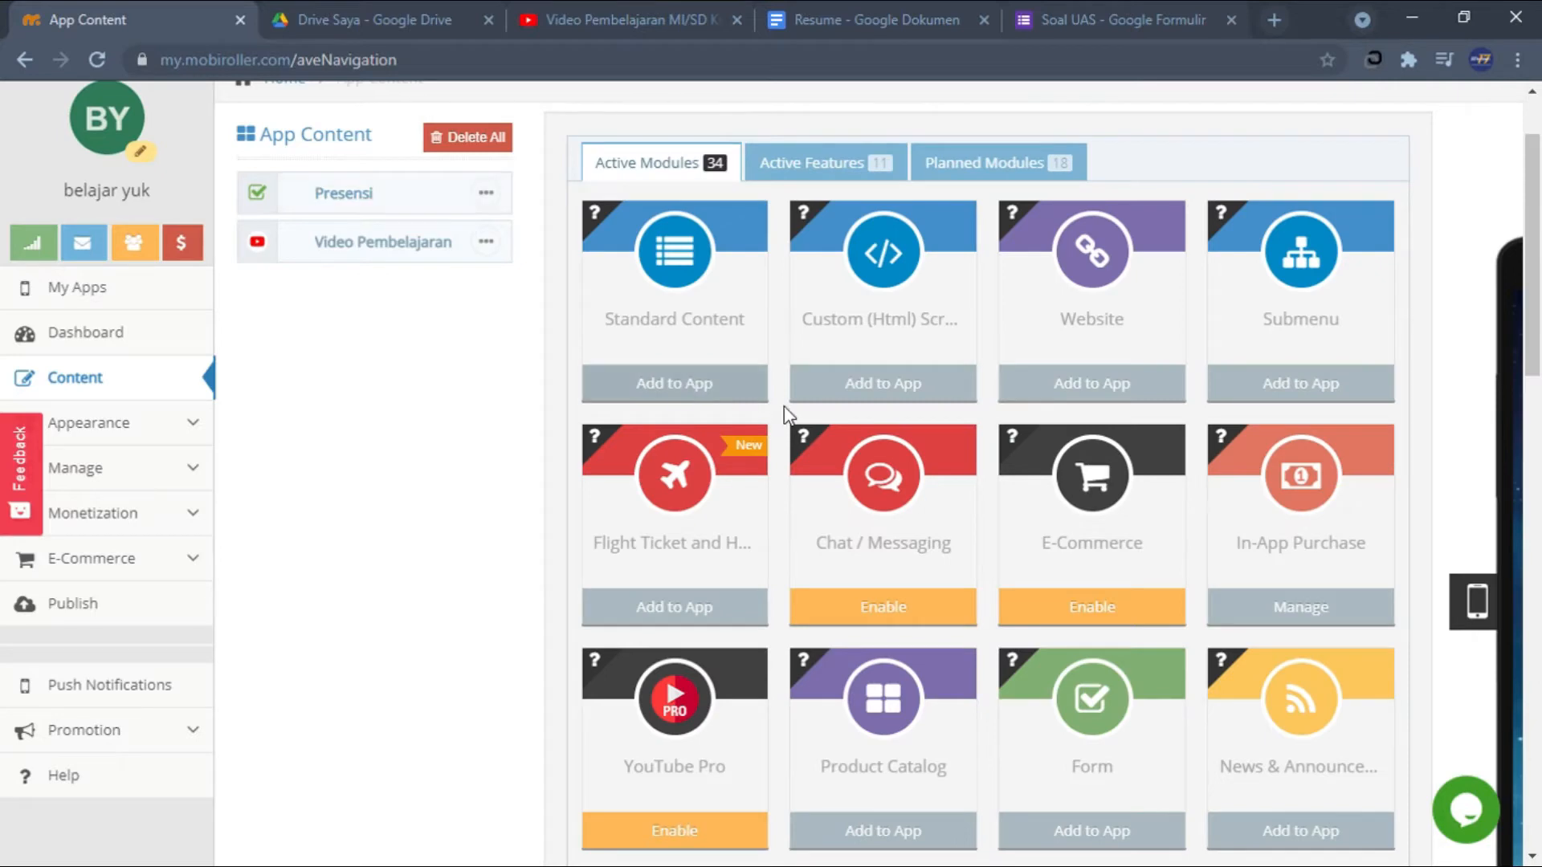
pyautogui.click(1089, 386)
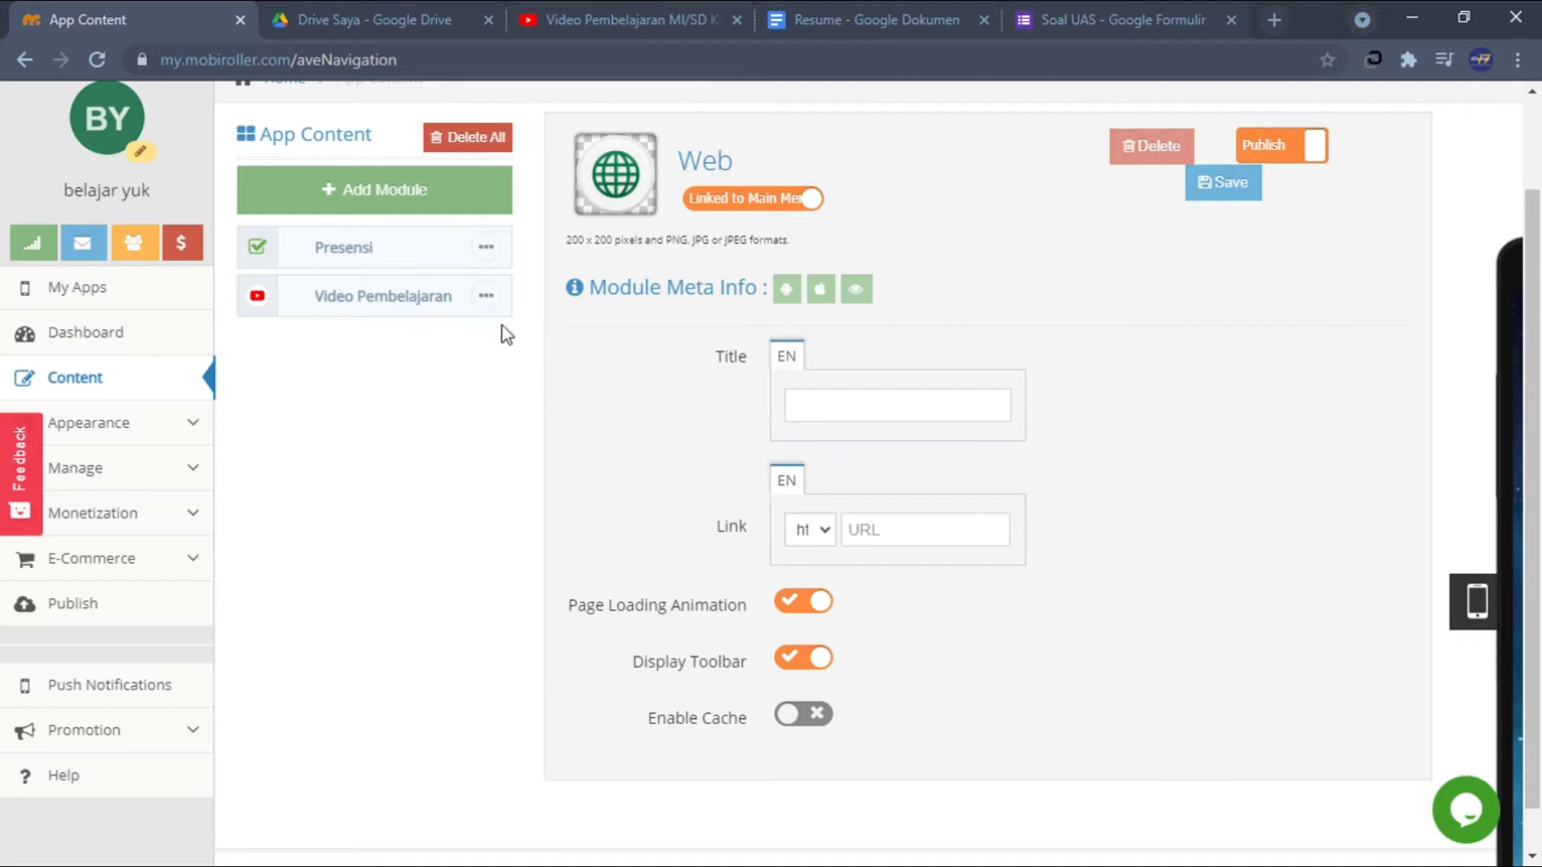
pyautogui.click(890, 407)
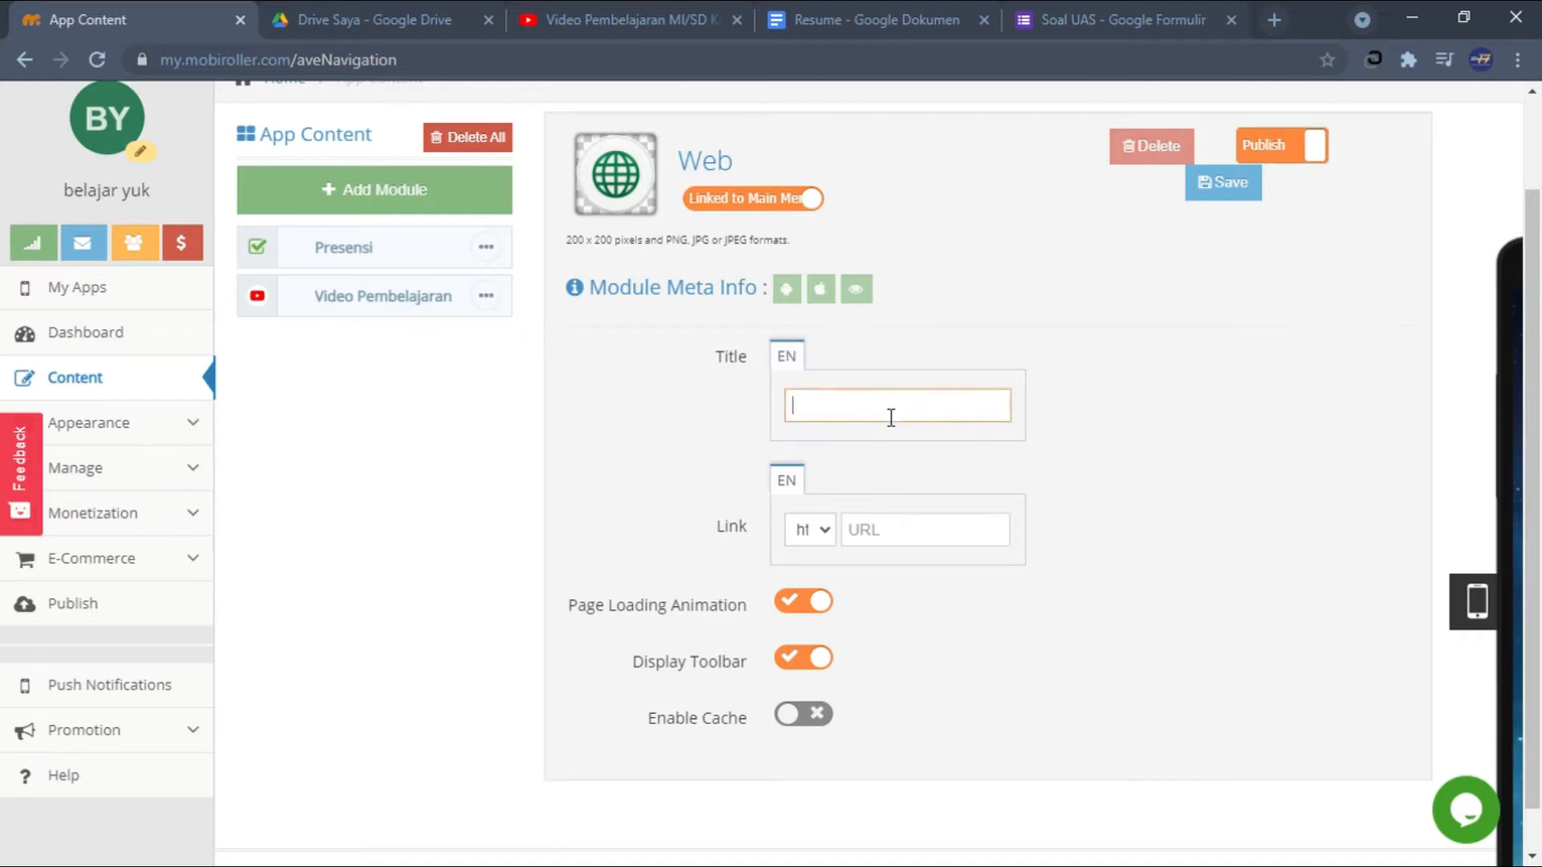
pyautogui.click(890, 463)
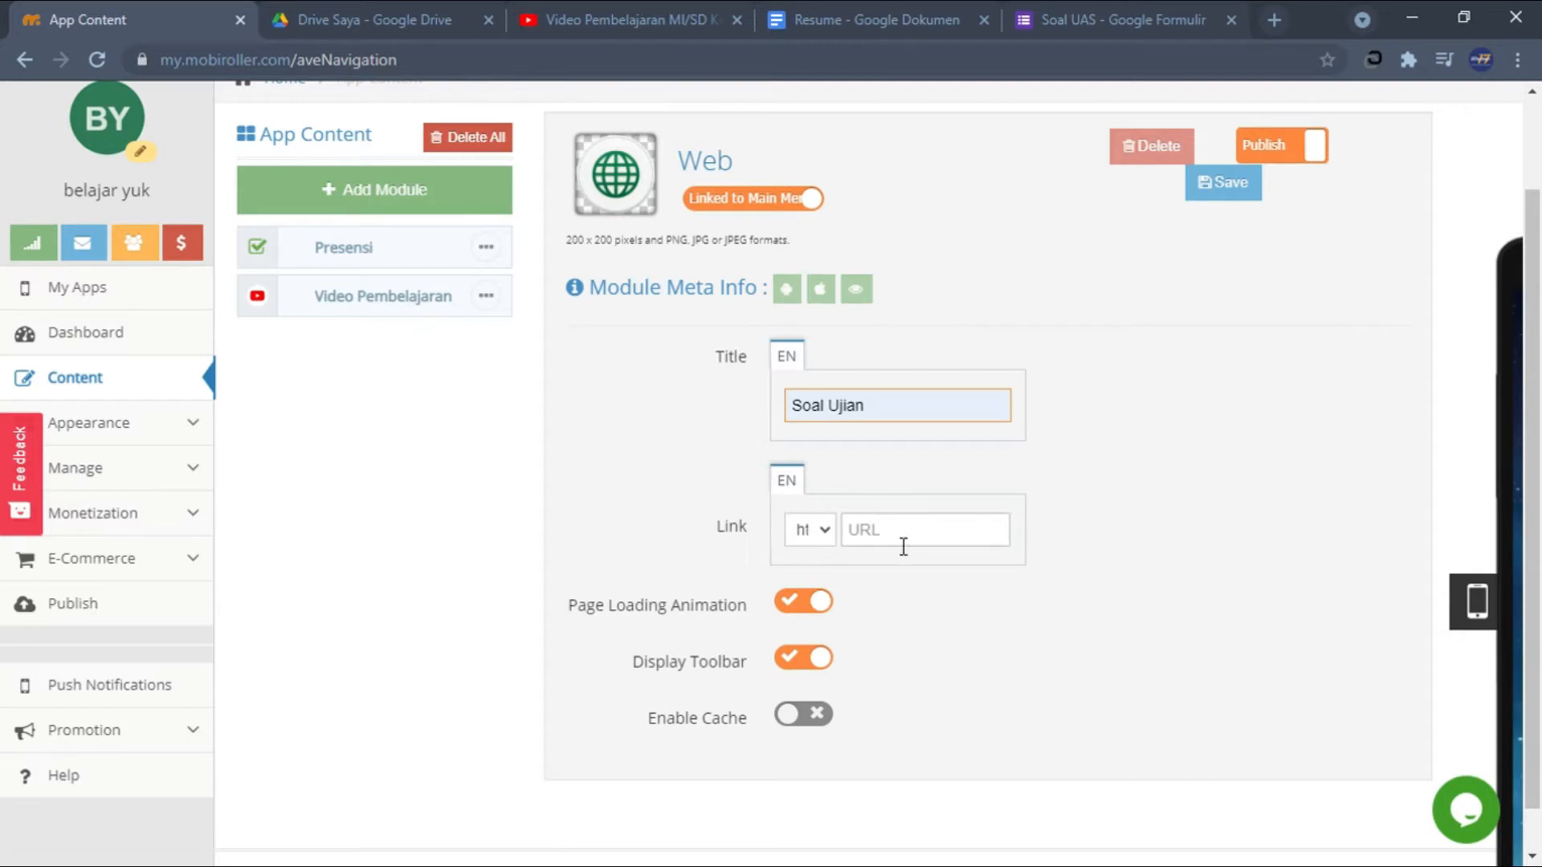
# Switch to the "Soal UAS" form in Google Forms and review its student identity fields, password field and exam questions.
pyautogui.click(389, 21)
pyautogui.click(1057, 17)
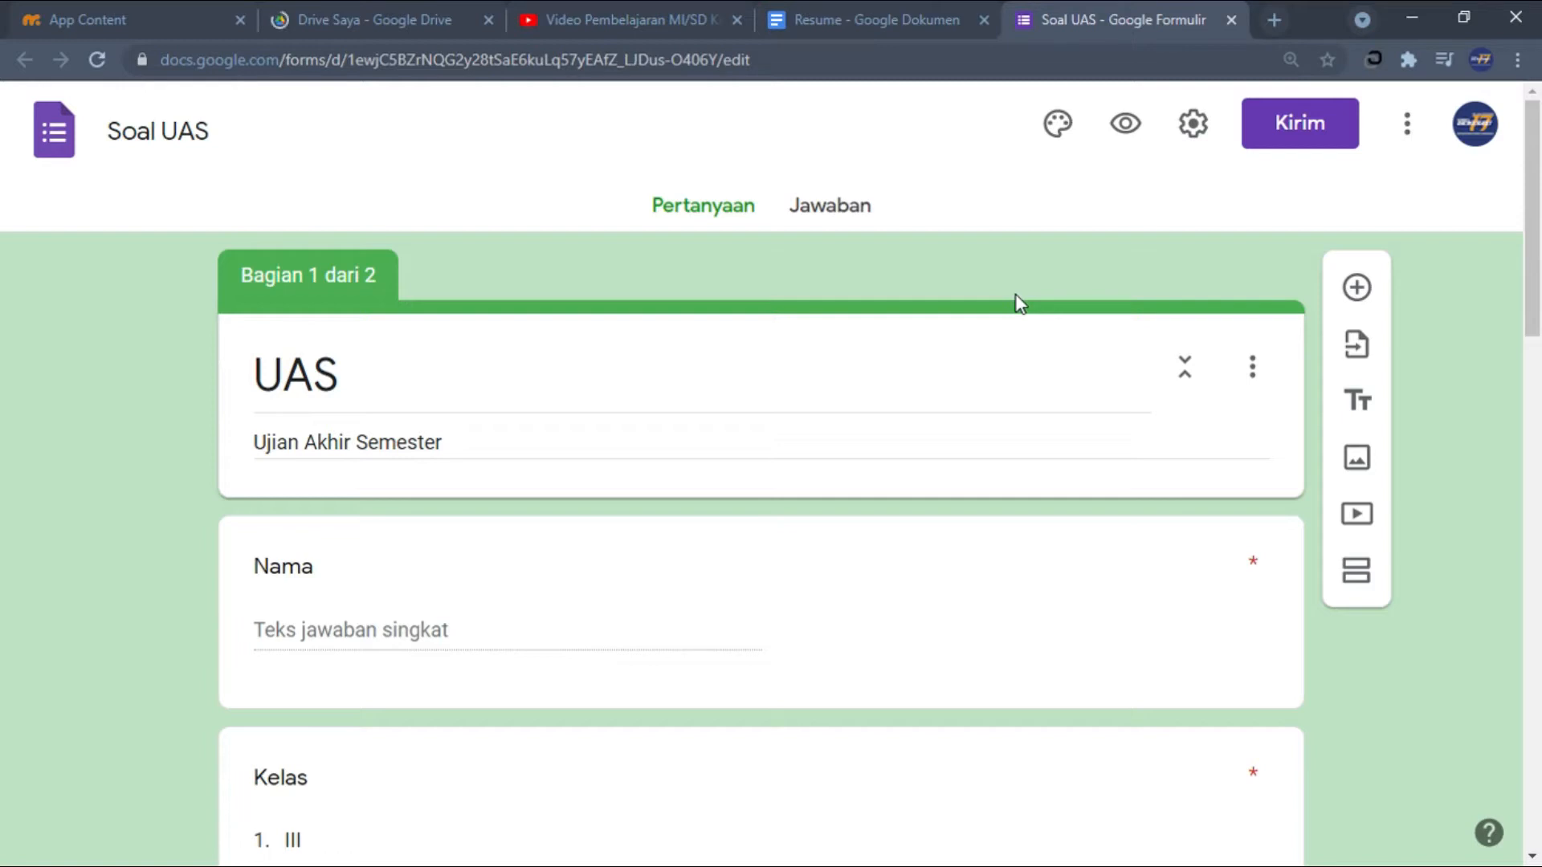
pyautogui.scroll(-2, 593, 392)
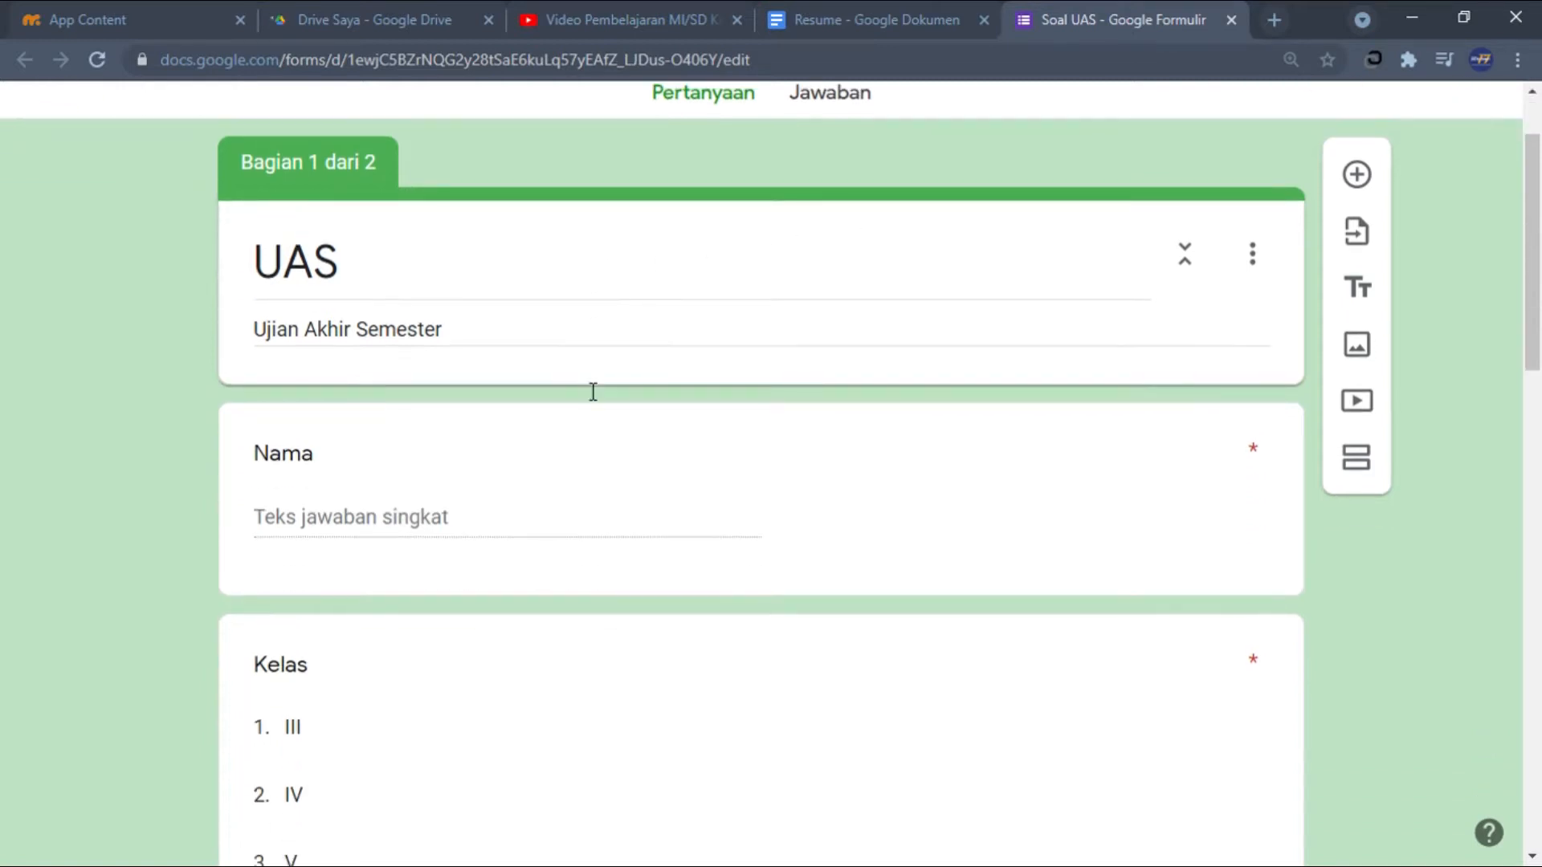
pyautogui.scroll(-2, 593, 392)
pyautogui.scroll(-2, 593, 392)
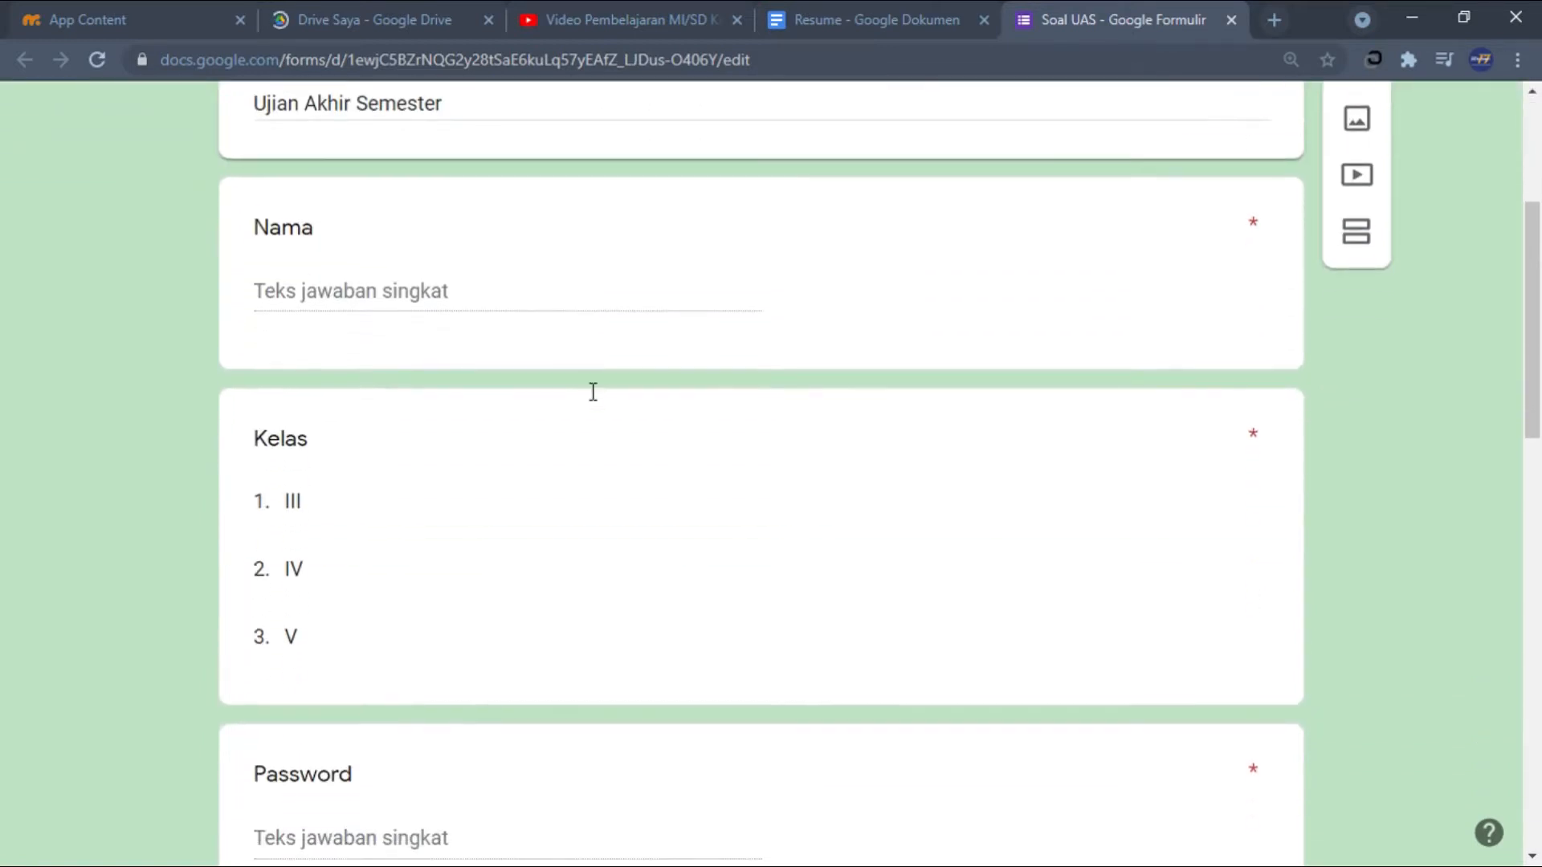
pyautogui.scroll(6, 593, 392)
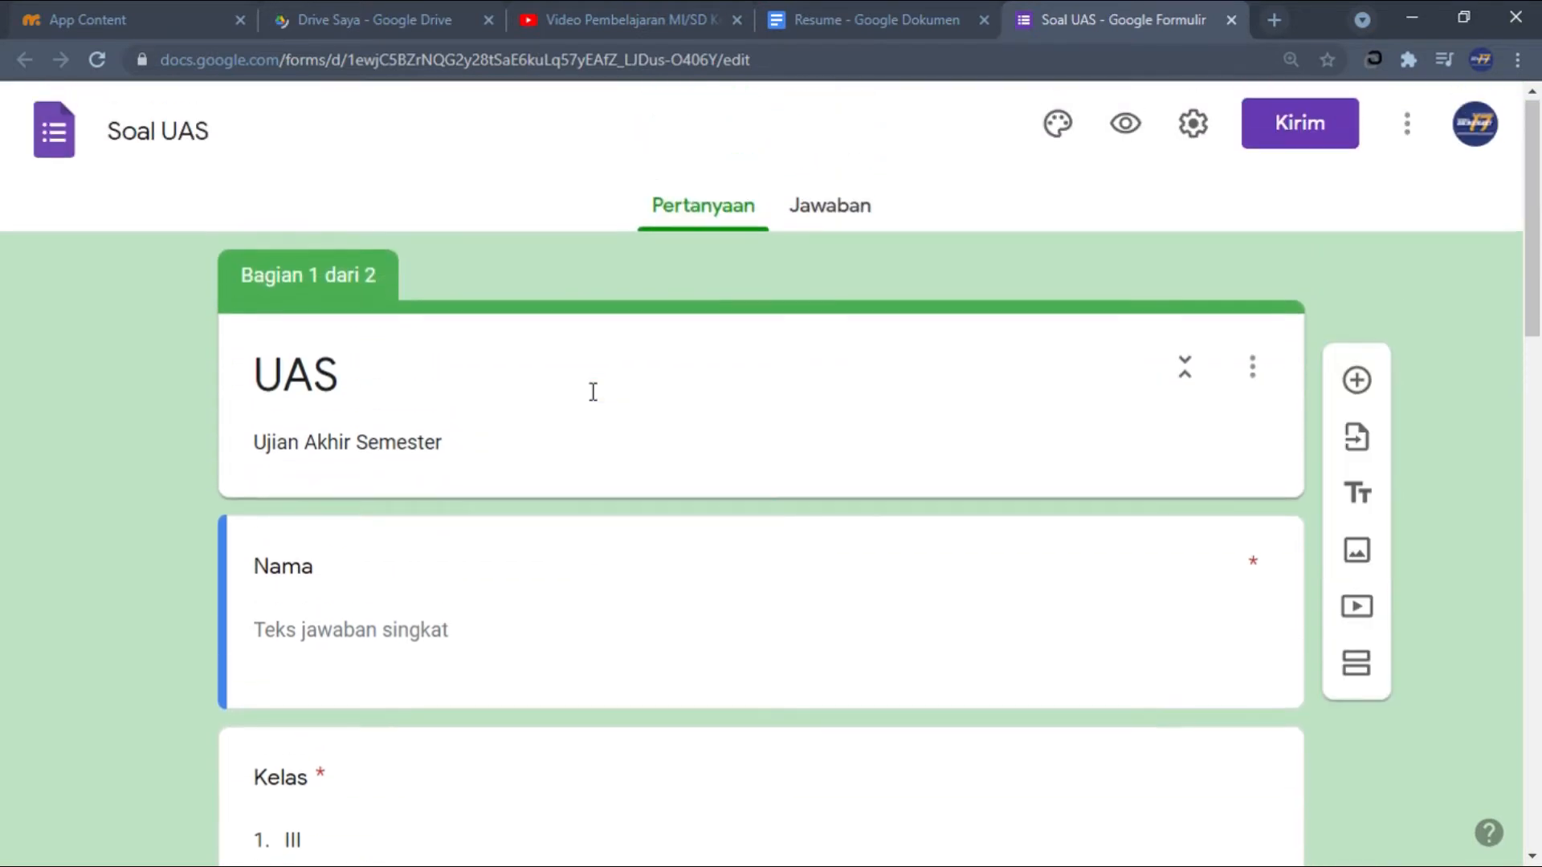
pyautogui.scroll(-4, 593, 391)
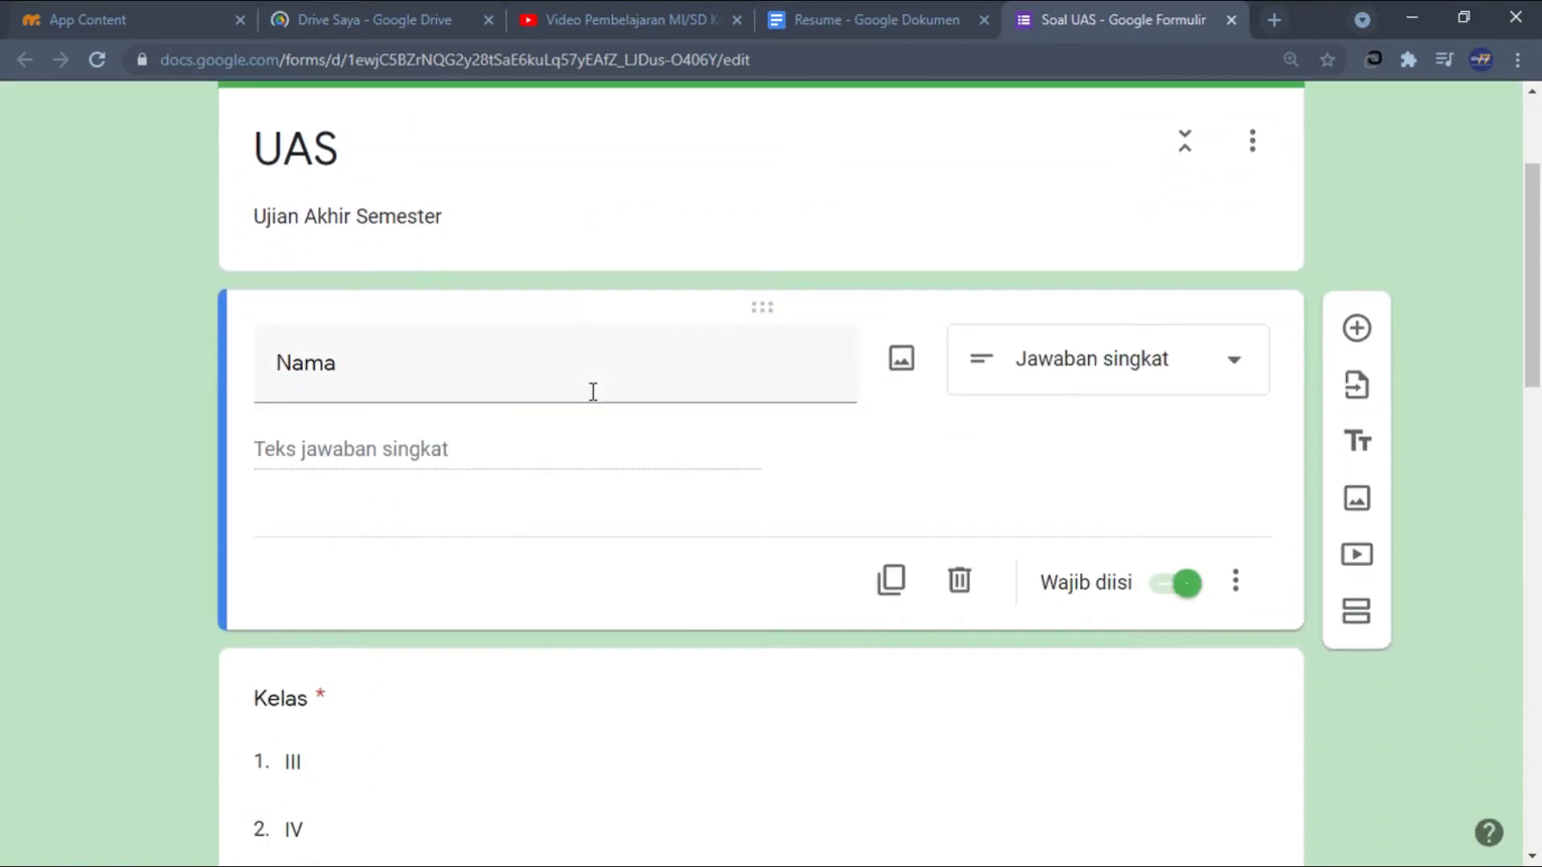
pyautogui.scroll(-1, 593, 392)
pyautogui.scroll(1, 592, 392)
pyautogui.scroll(-1, 593, 392)
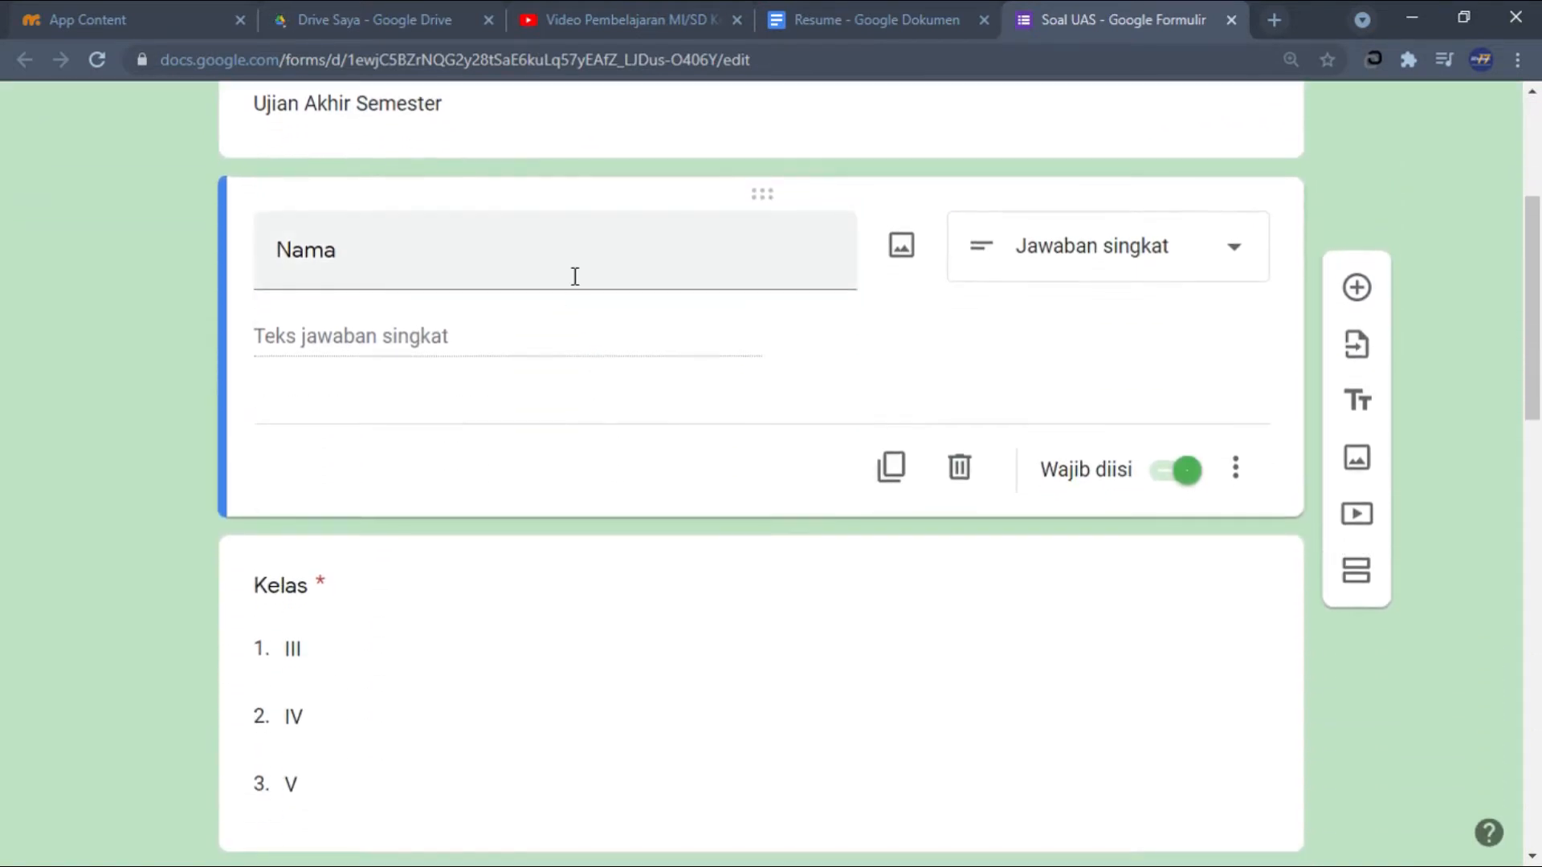
pyautogui.scroll(1, 576, 275)
pyautogui.scroll(-1, 575, 276)
pyautogui.scroll(-5, 575, 275)
pyautogui.scroll(-3, 561, 365)
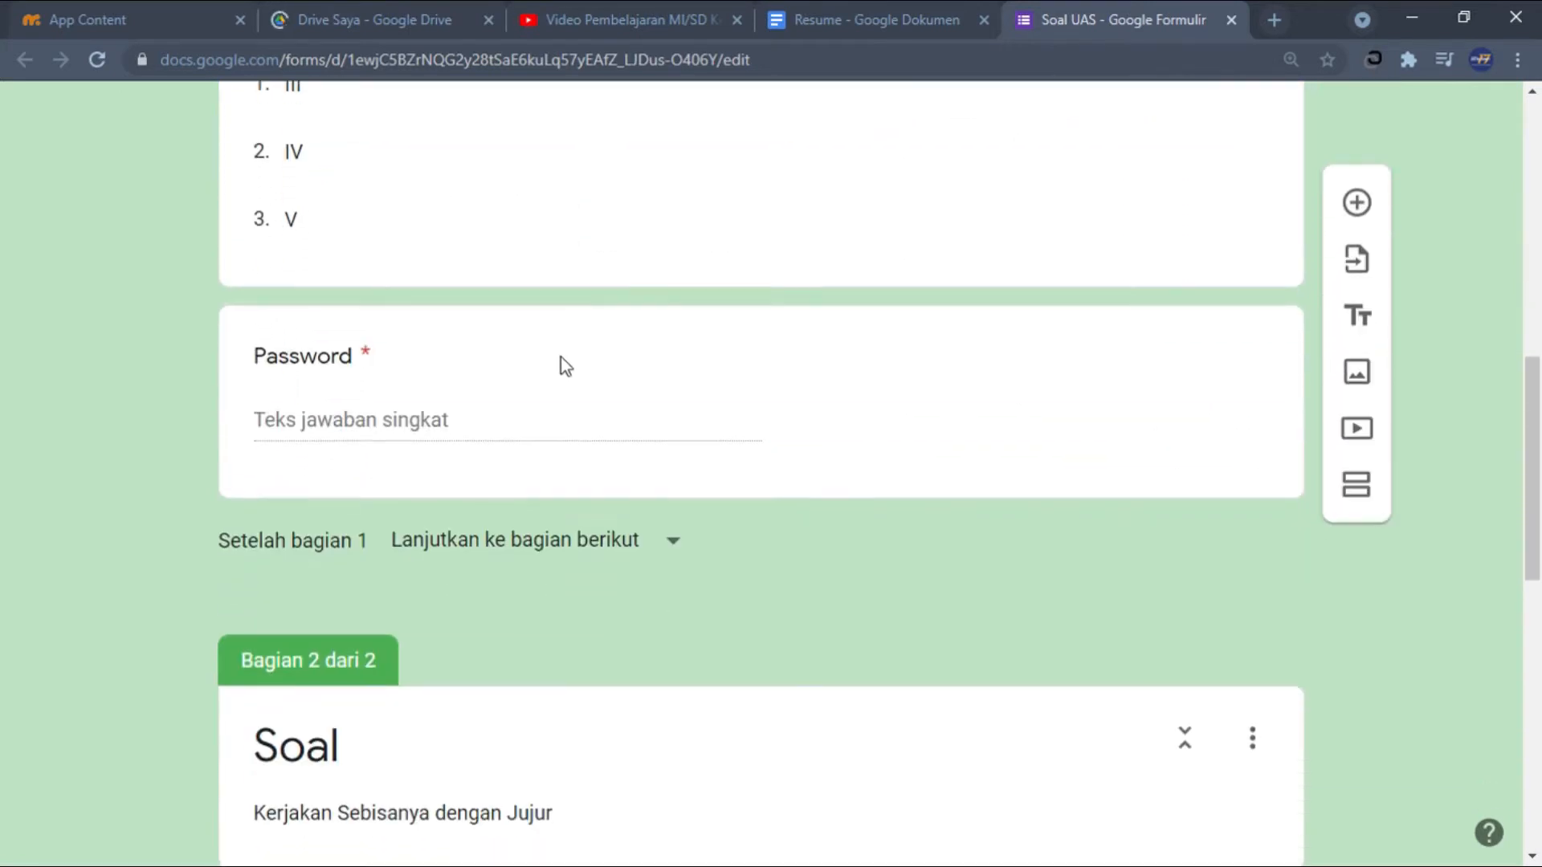
pyautogui.scroll(-4, 471, 489)
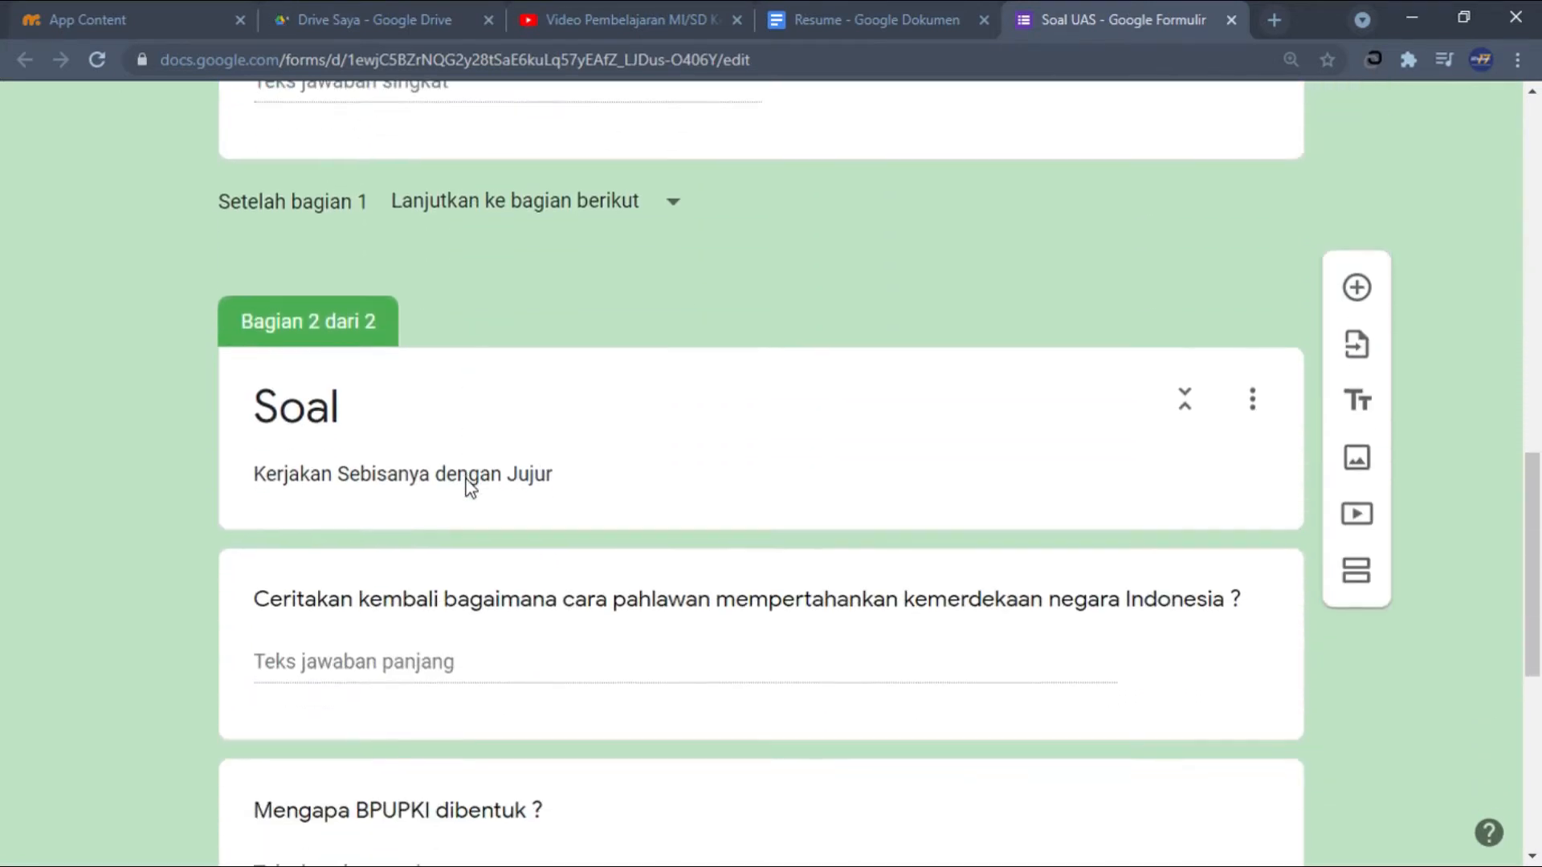
pyautogui.scroll(-2, 471, 488)
pyautogui.scroll(-4, 471, 488)
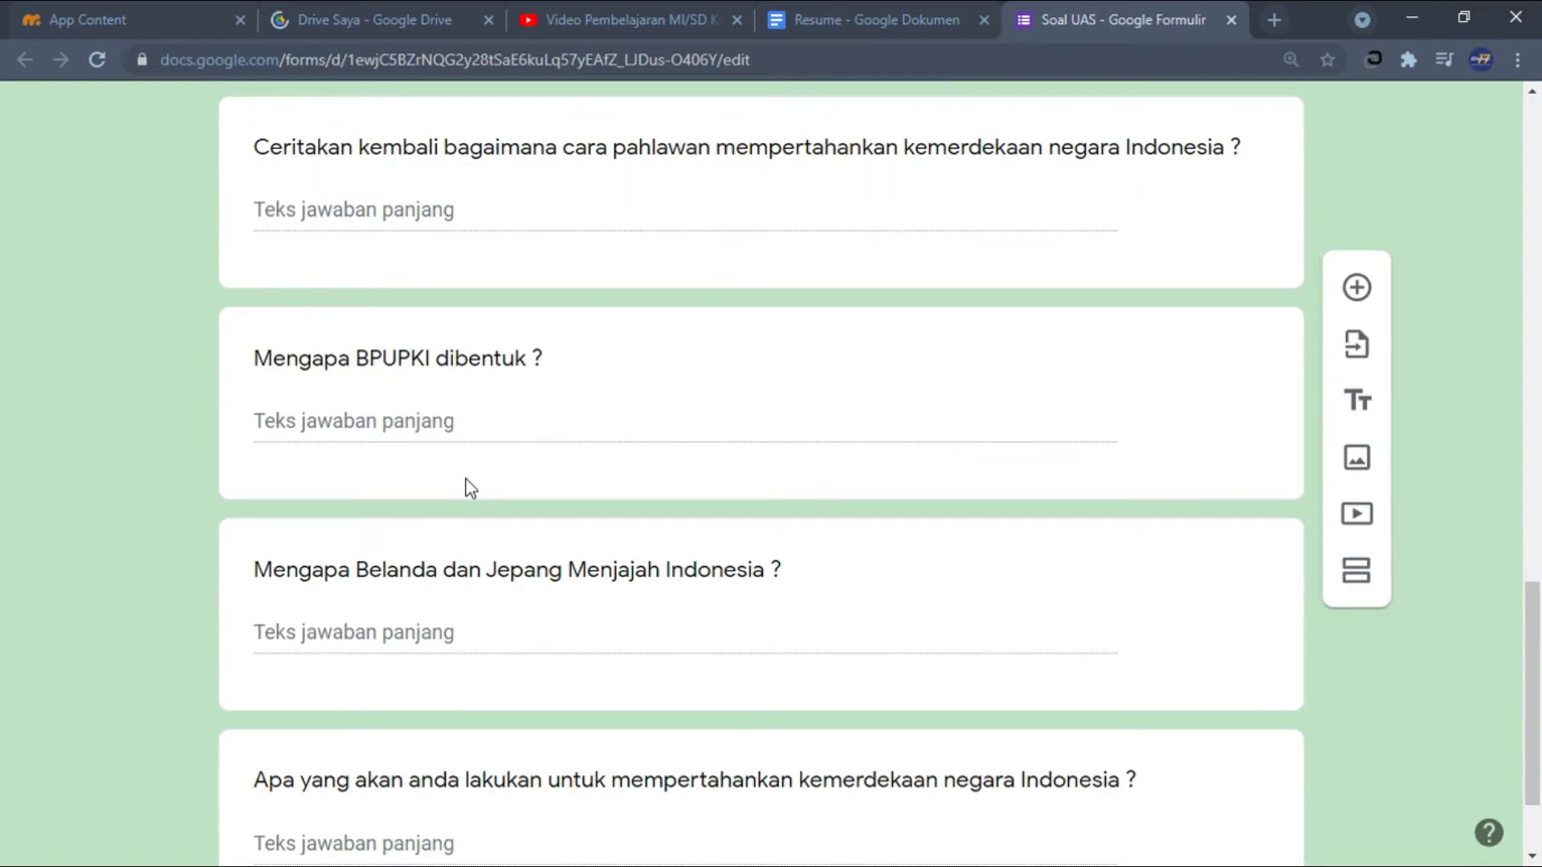
pyautogui.scroll(-1, 471, 488)
pyautogui.scroll(5, 471, 488)
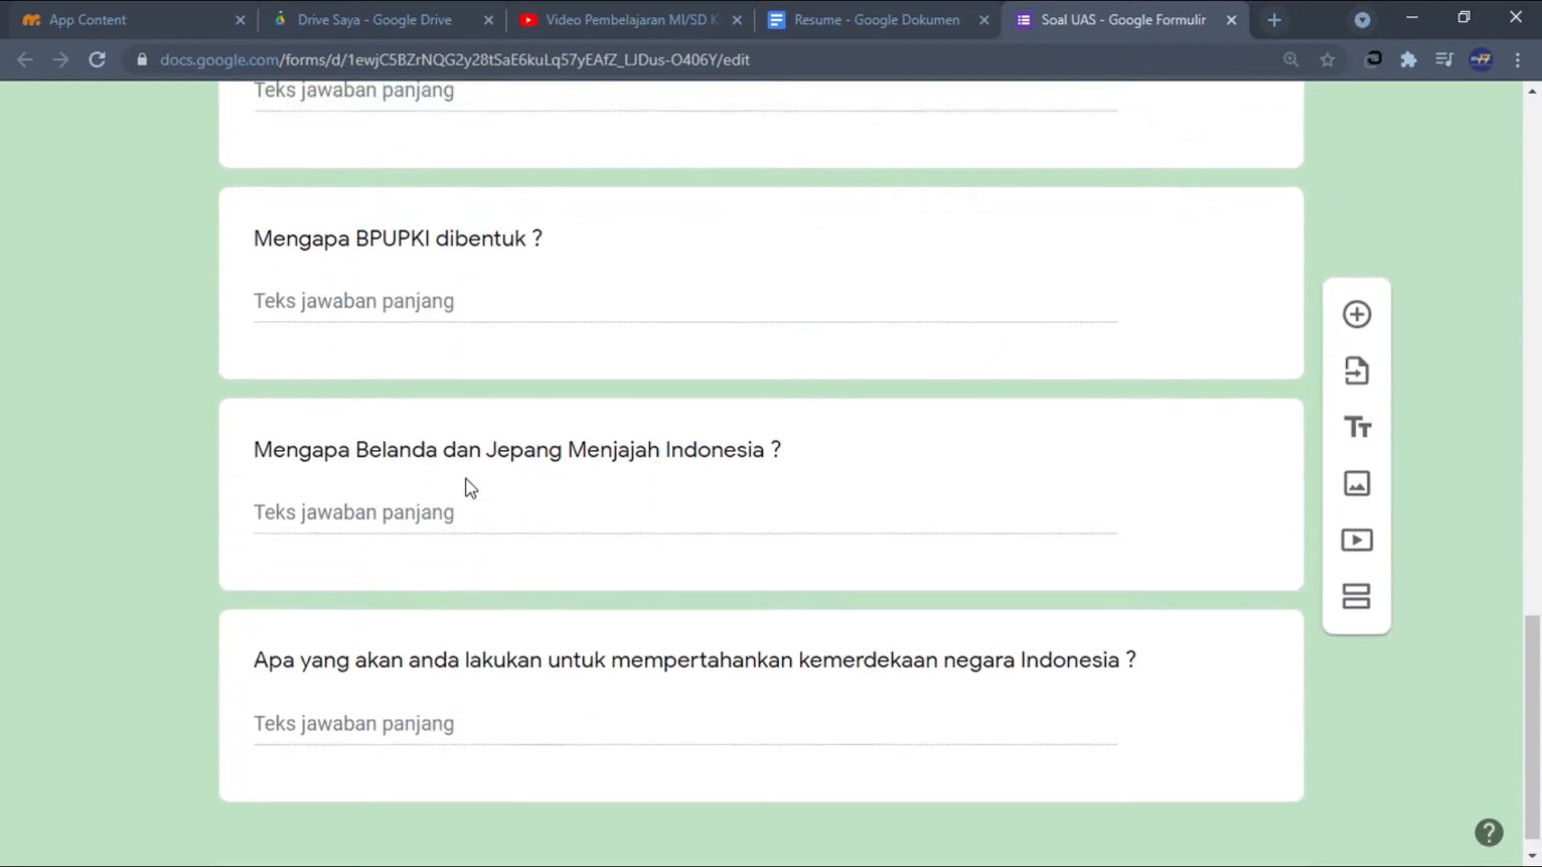
pyautogui.scroll(4, 471, 488)
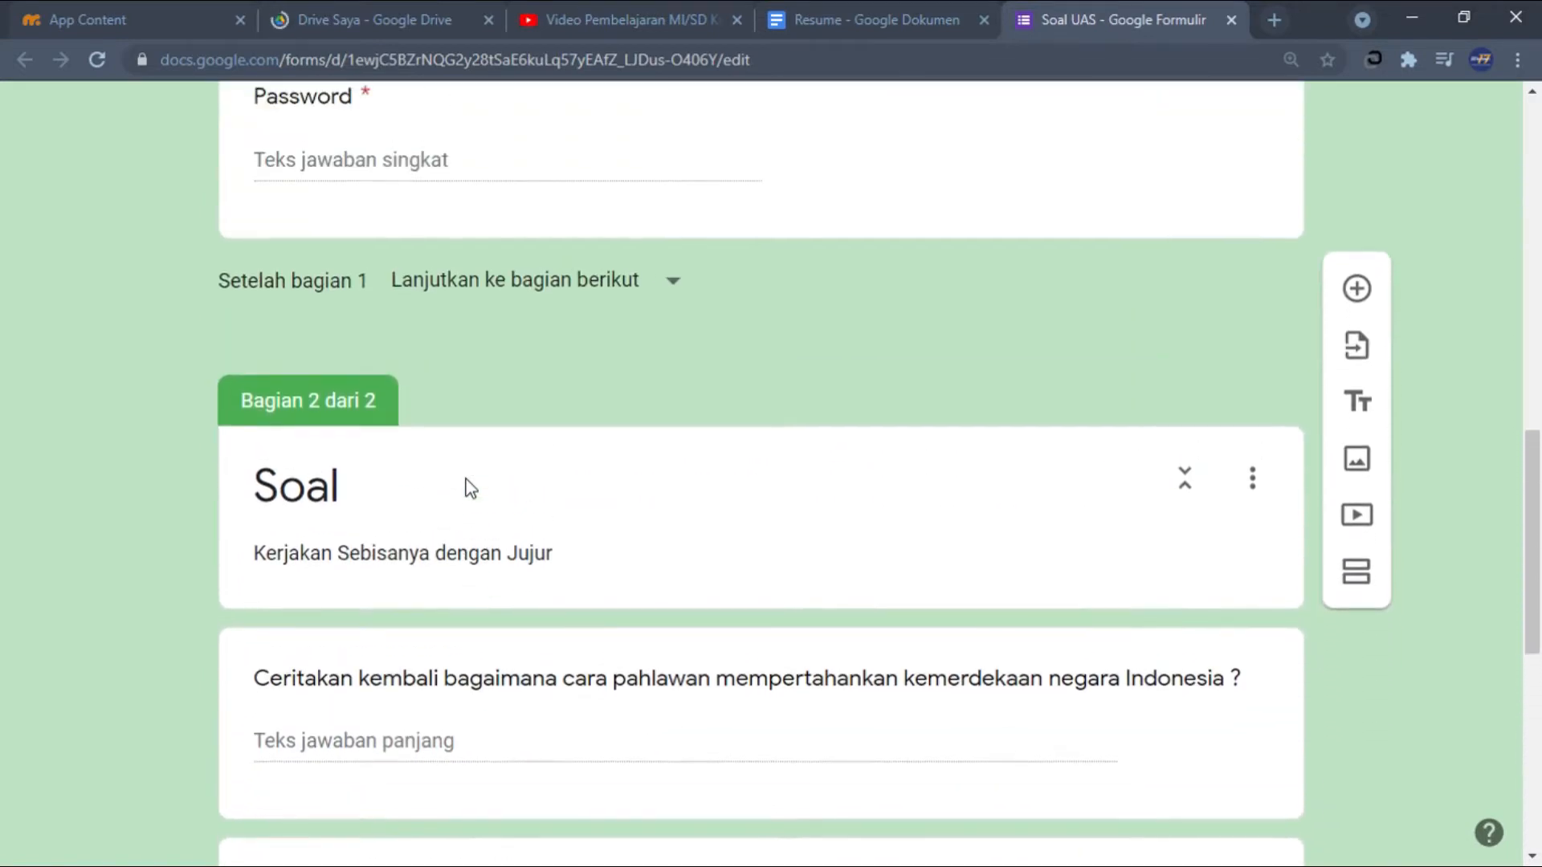
pyautogui.scroll(7, 471, 488)
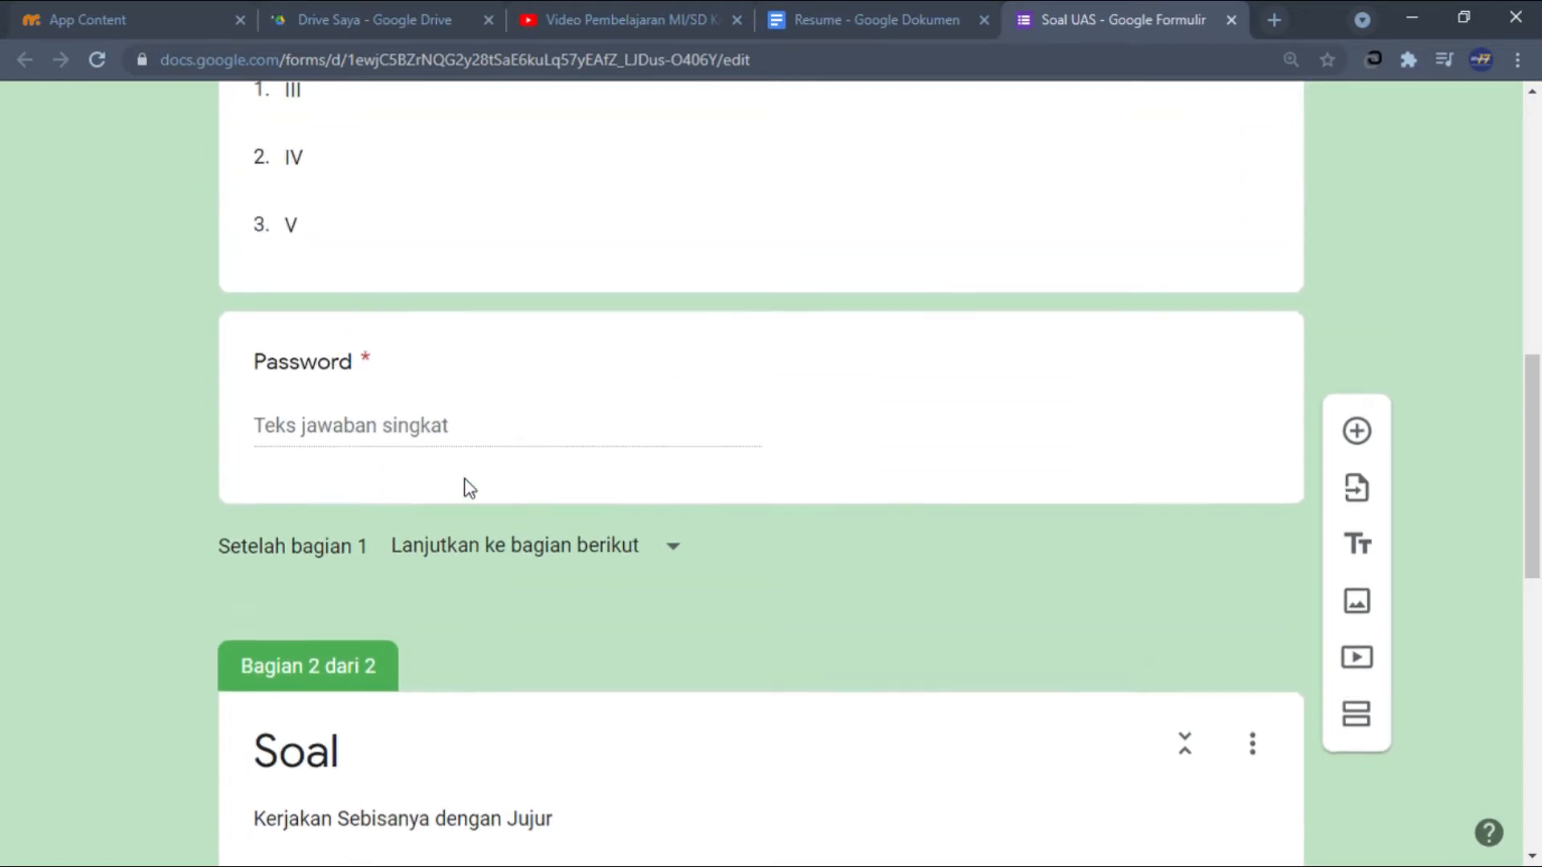
pyautogui.scroll(5, 470, 488)
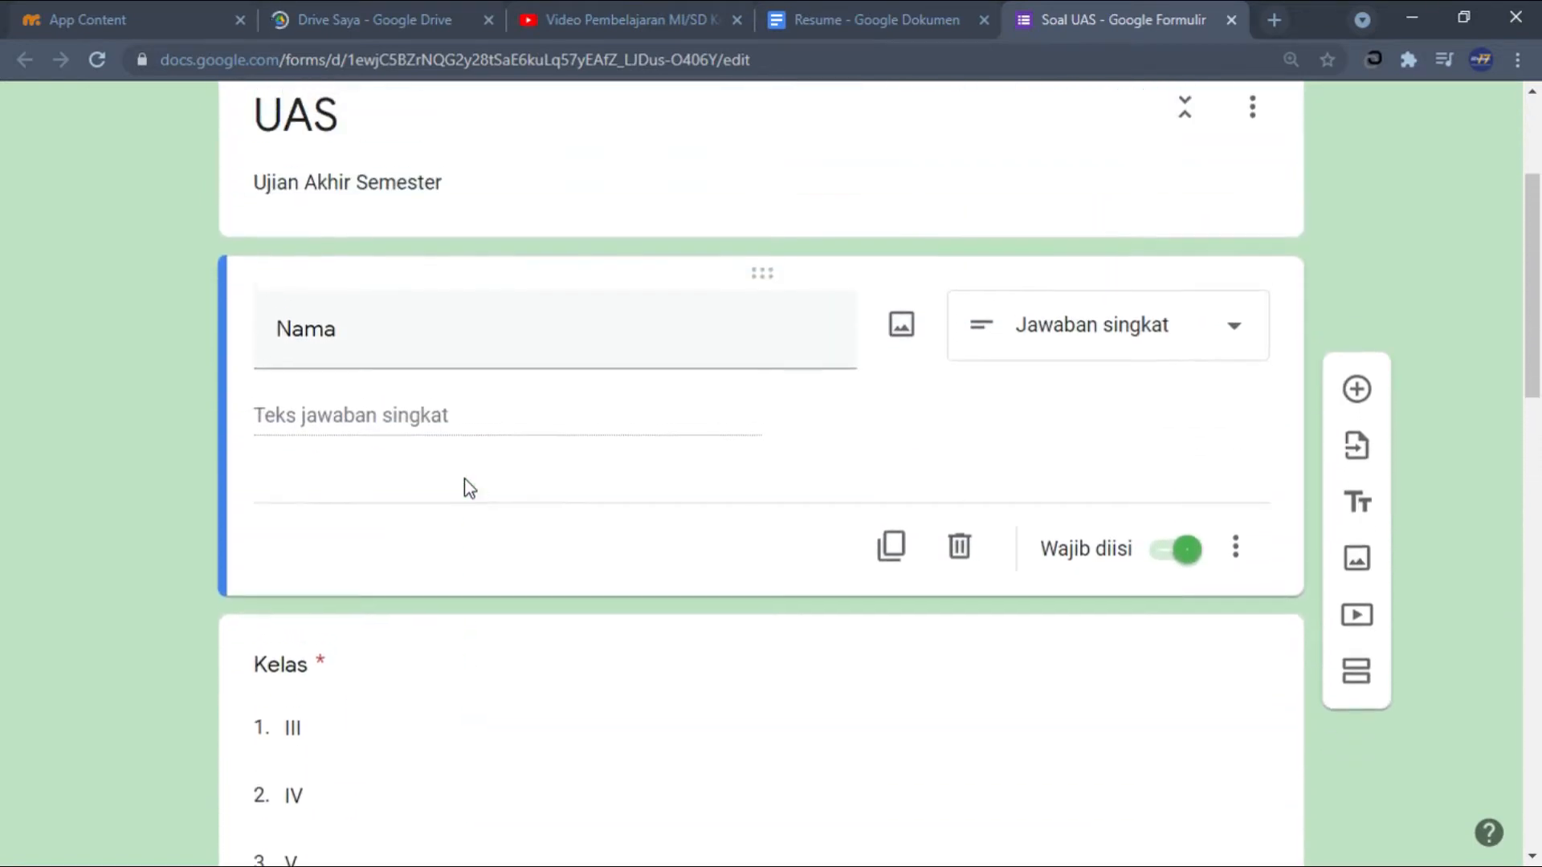
pyautogui.scroll(-5, 465, 485)
pyautogui.scroll(4, 617, 429)
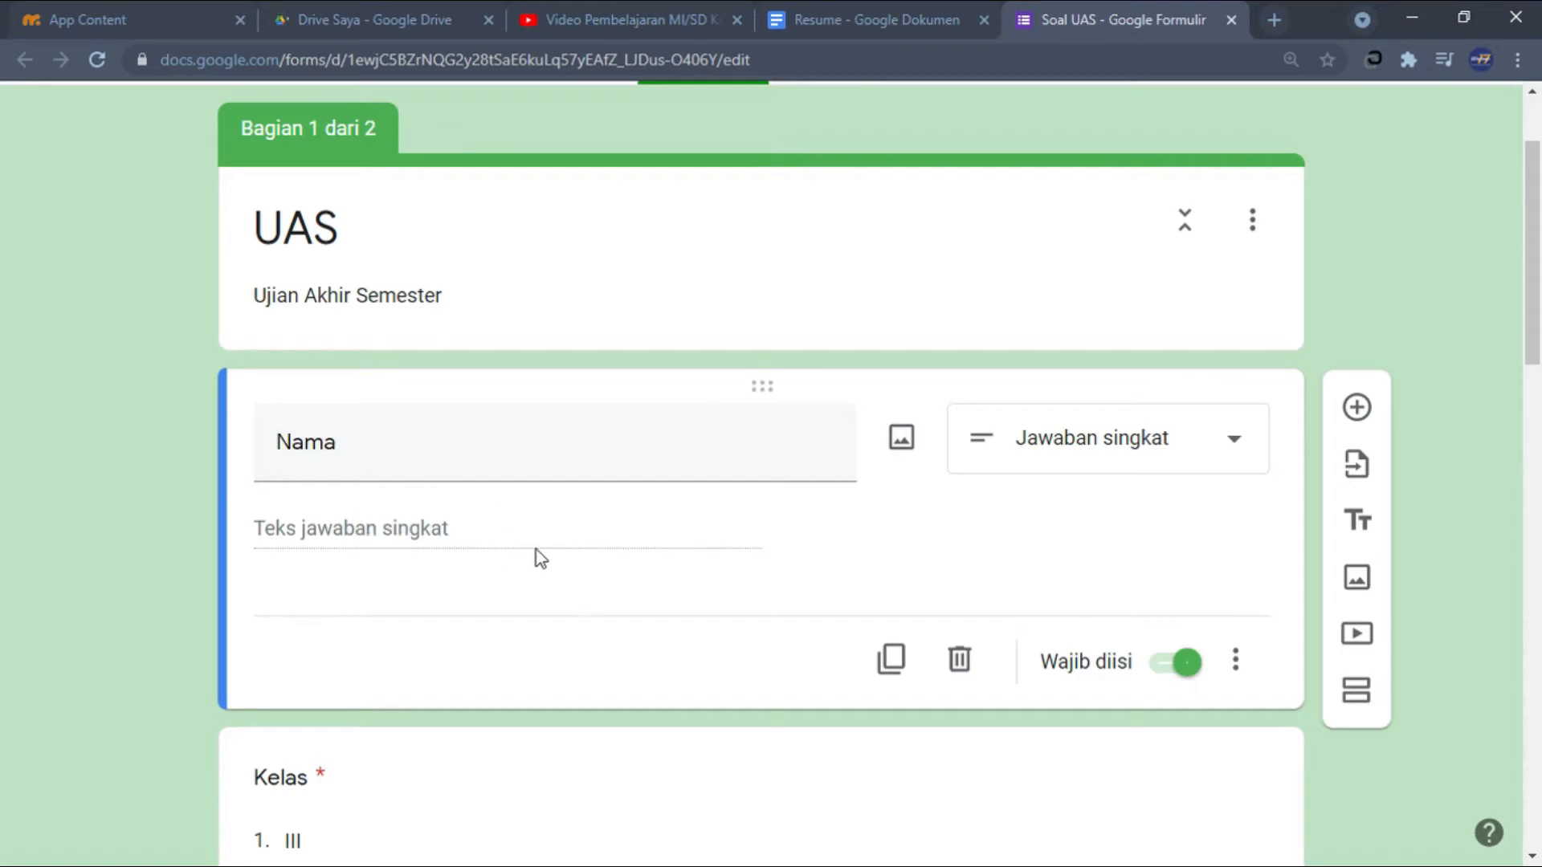
# Copy the shareable link of the "Soal UAS" form from its send options.
pyautogui.scroll(2, 720, 633)
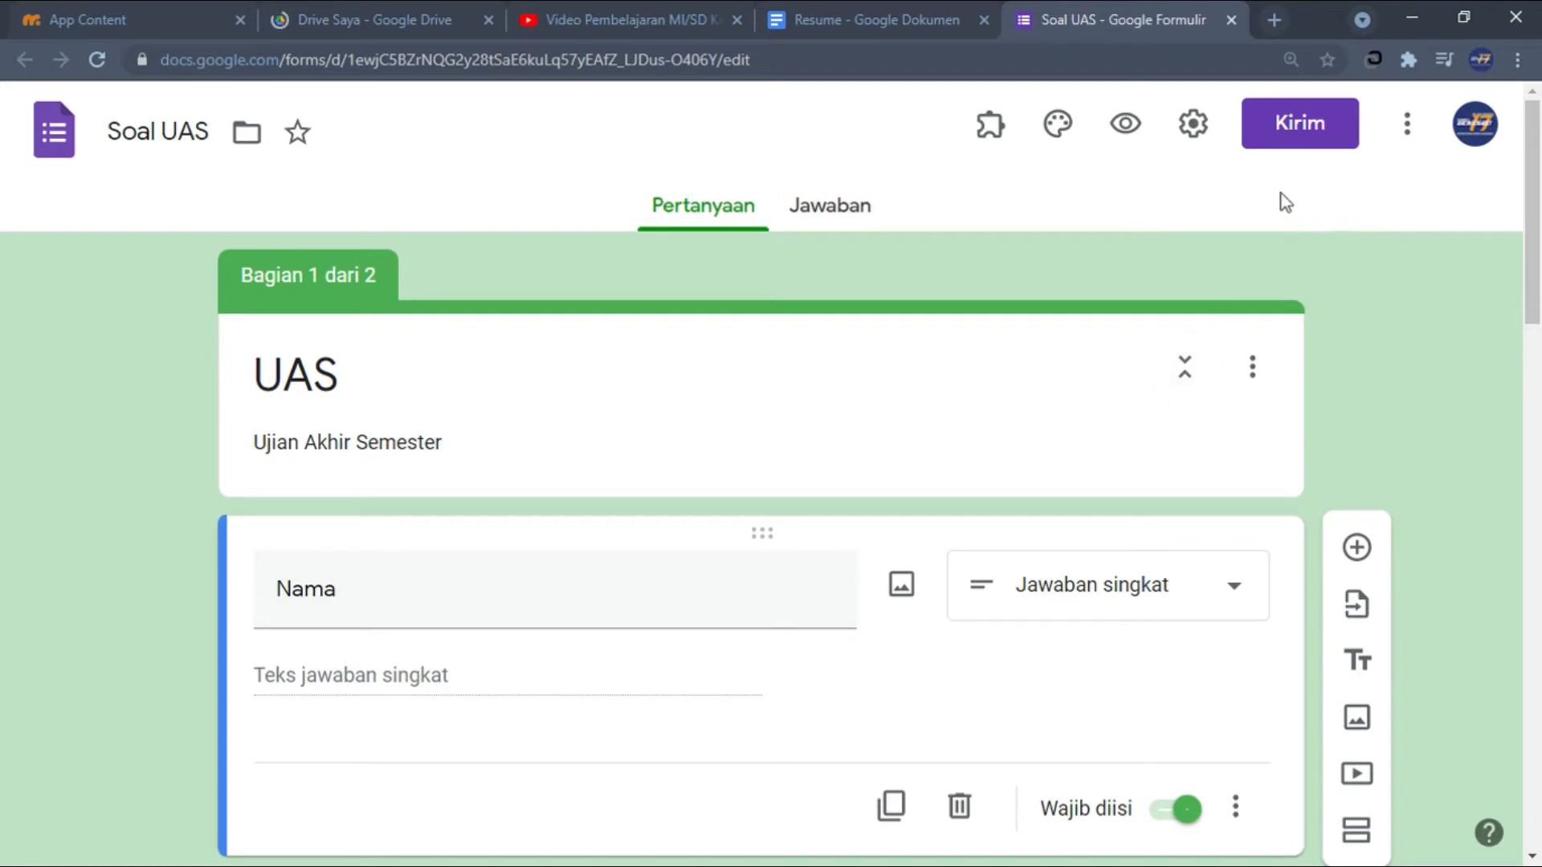
pyautogui.click(1261, 146)
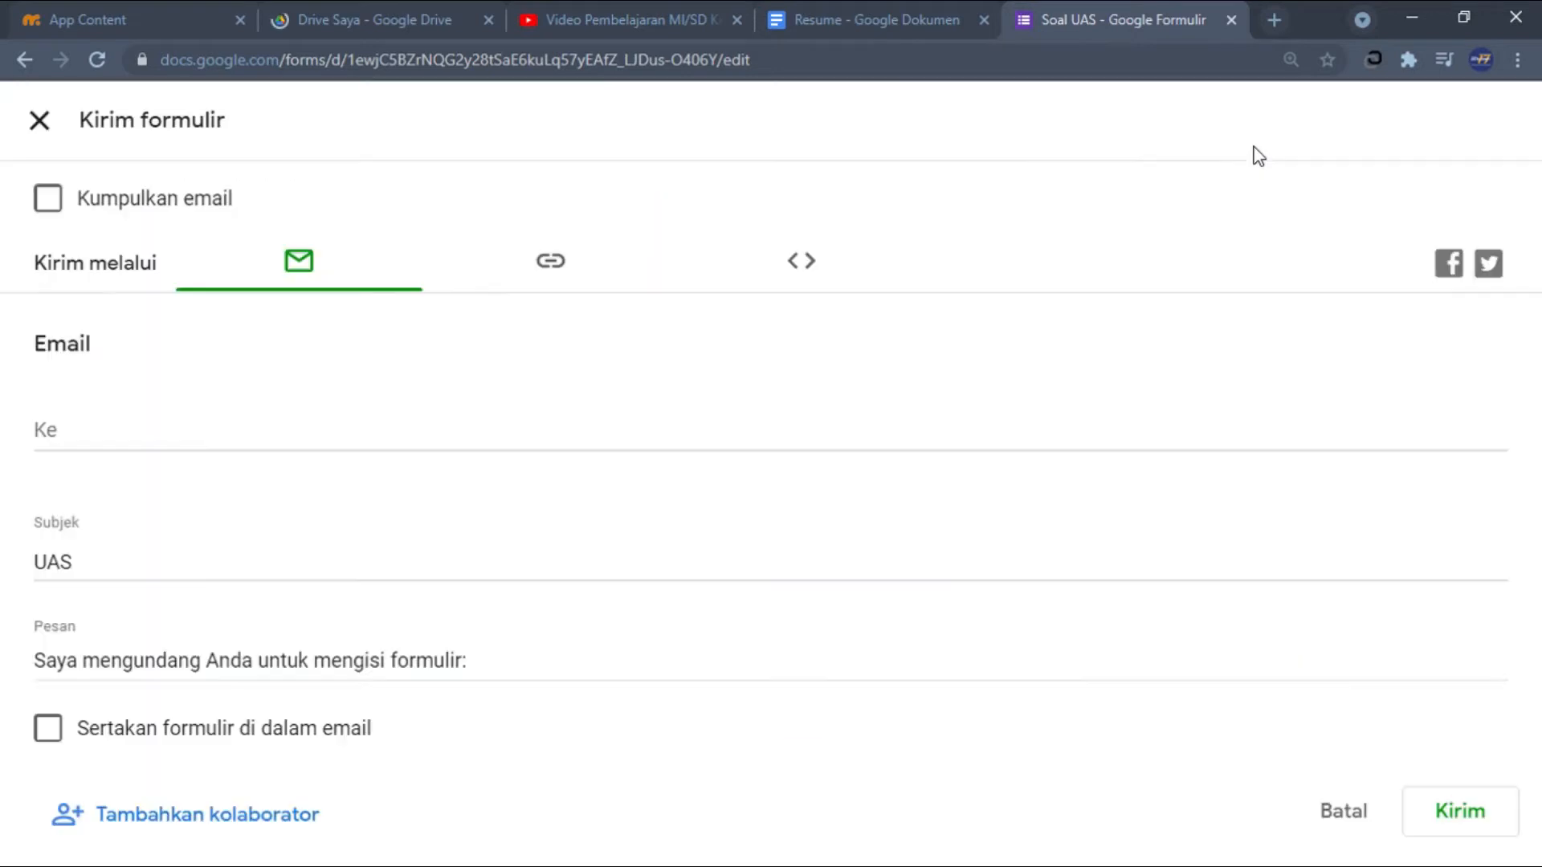
pyautogui.click(572, 269)
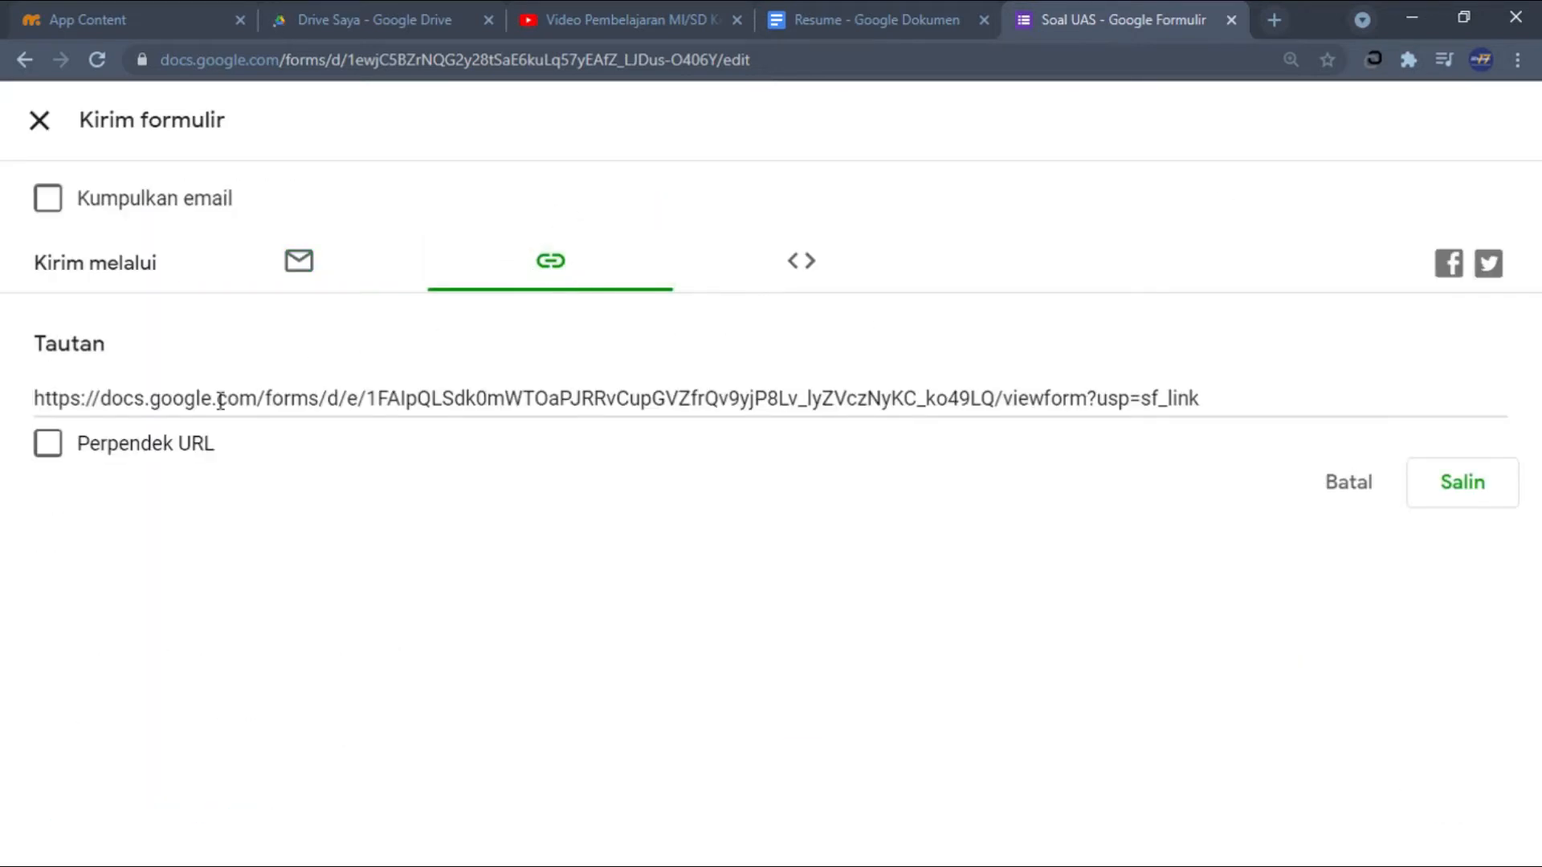
pyautogui.click(1458, 484)
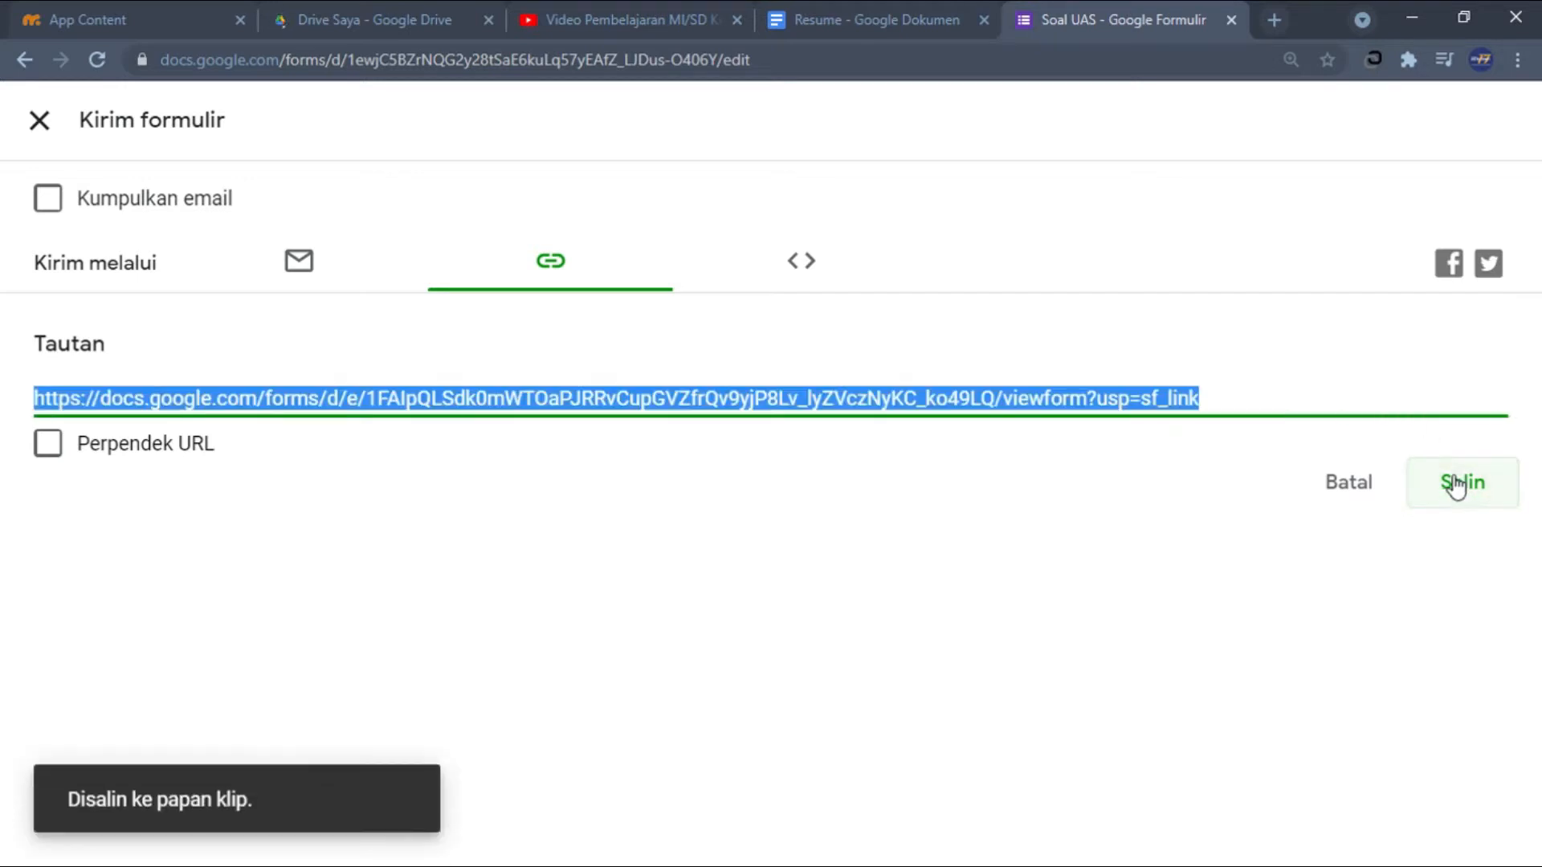
# Return to MobiRoller, paste the copied form link as the "Soal Ujian" module's URL and save the module.
pyautogui.click(58, 32)
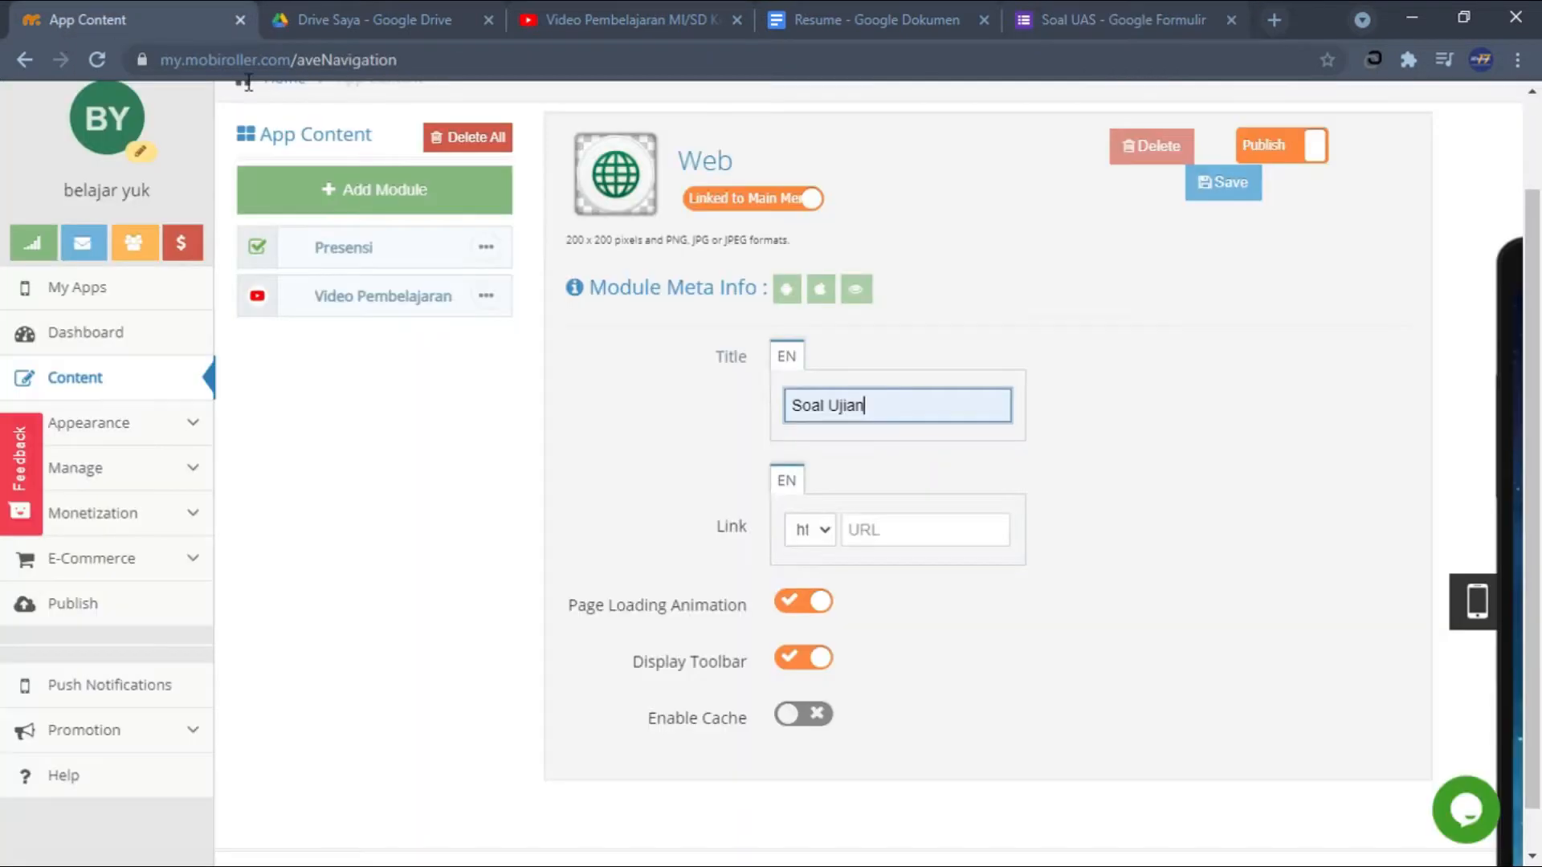
pyautogui.click(913, 546)
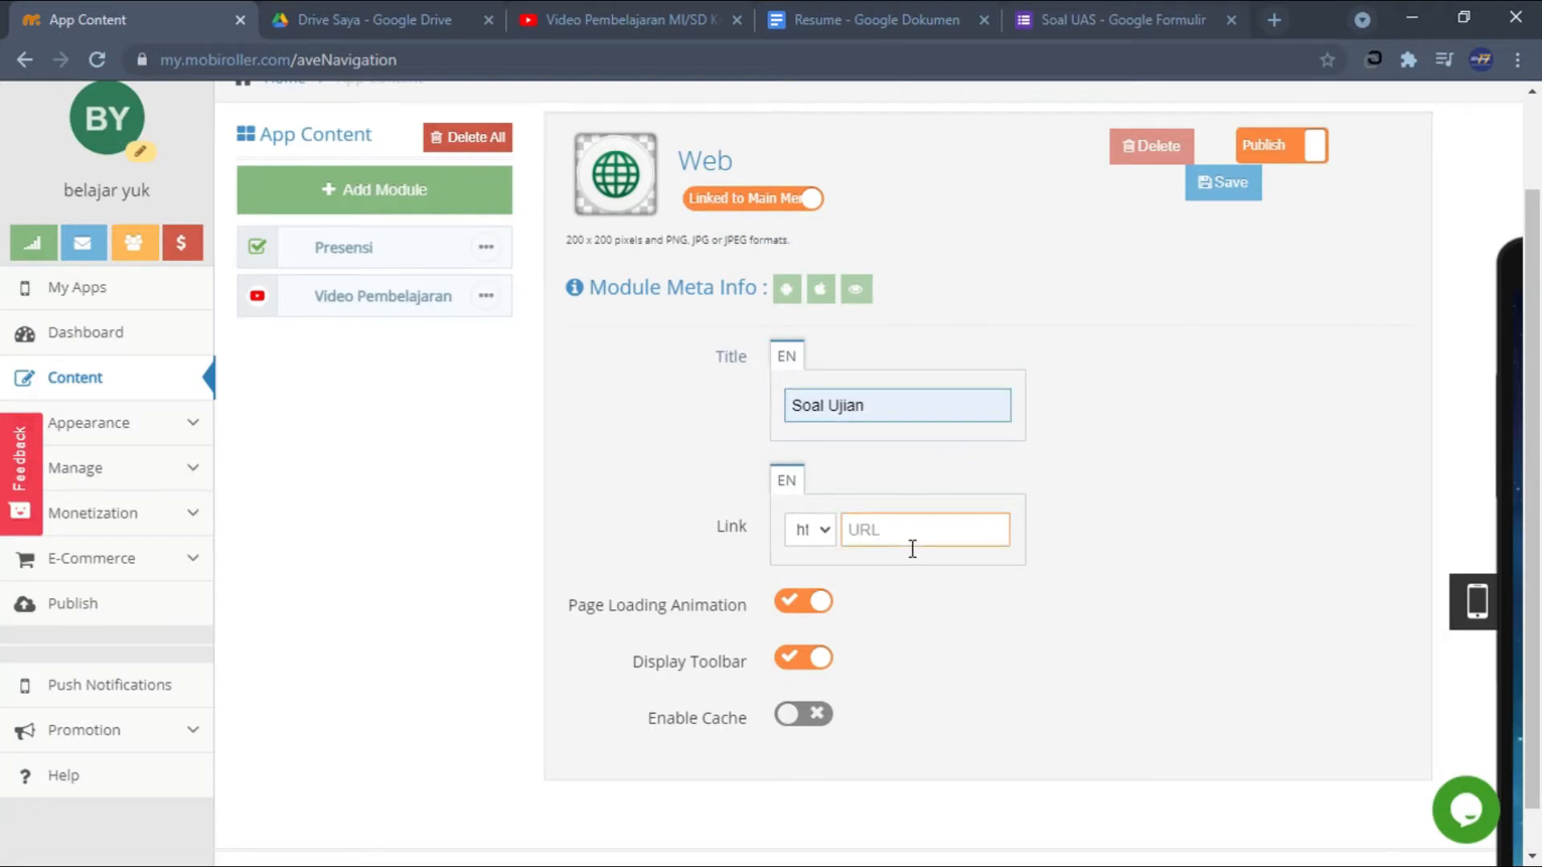
pyautogui.hotkey('ctrl', 'v')
pyautogui.click(958, 640)
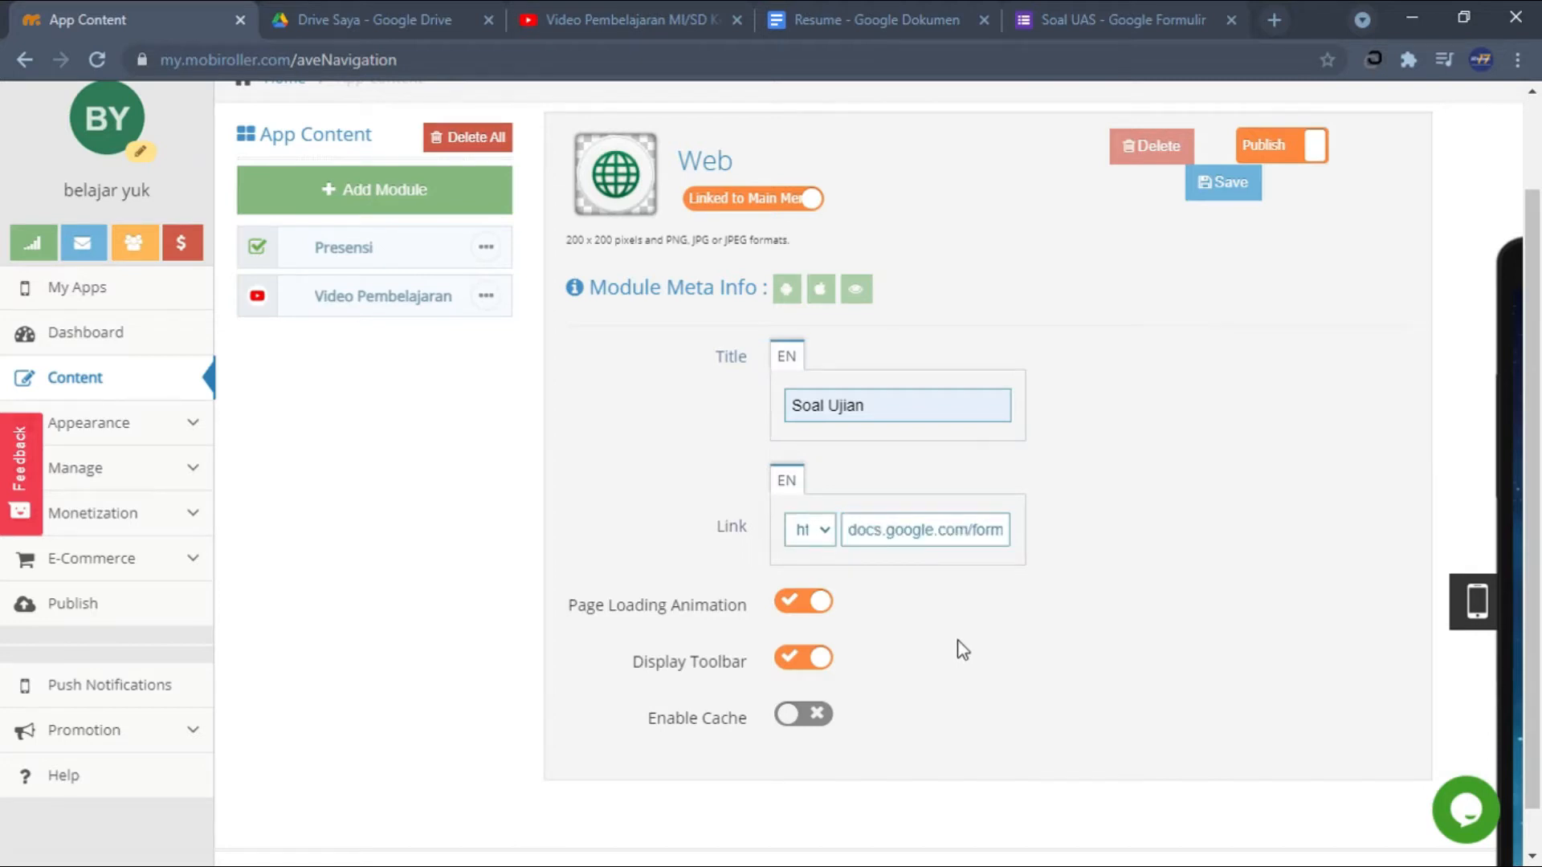
pyautogui.scroll(2, 963, 651)
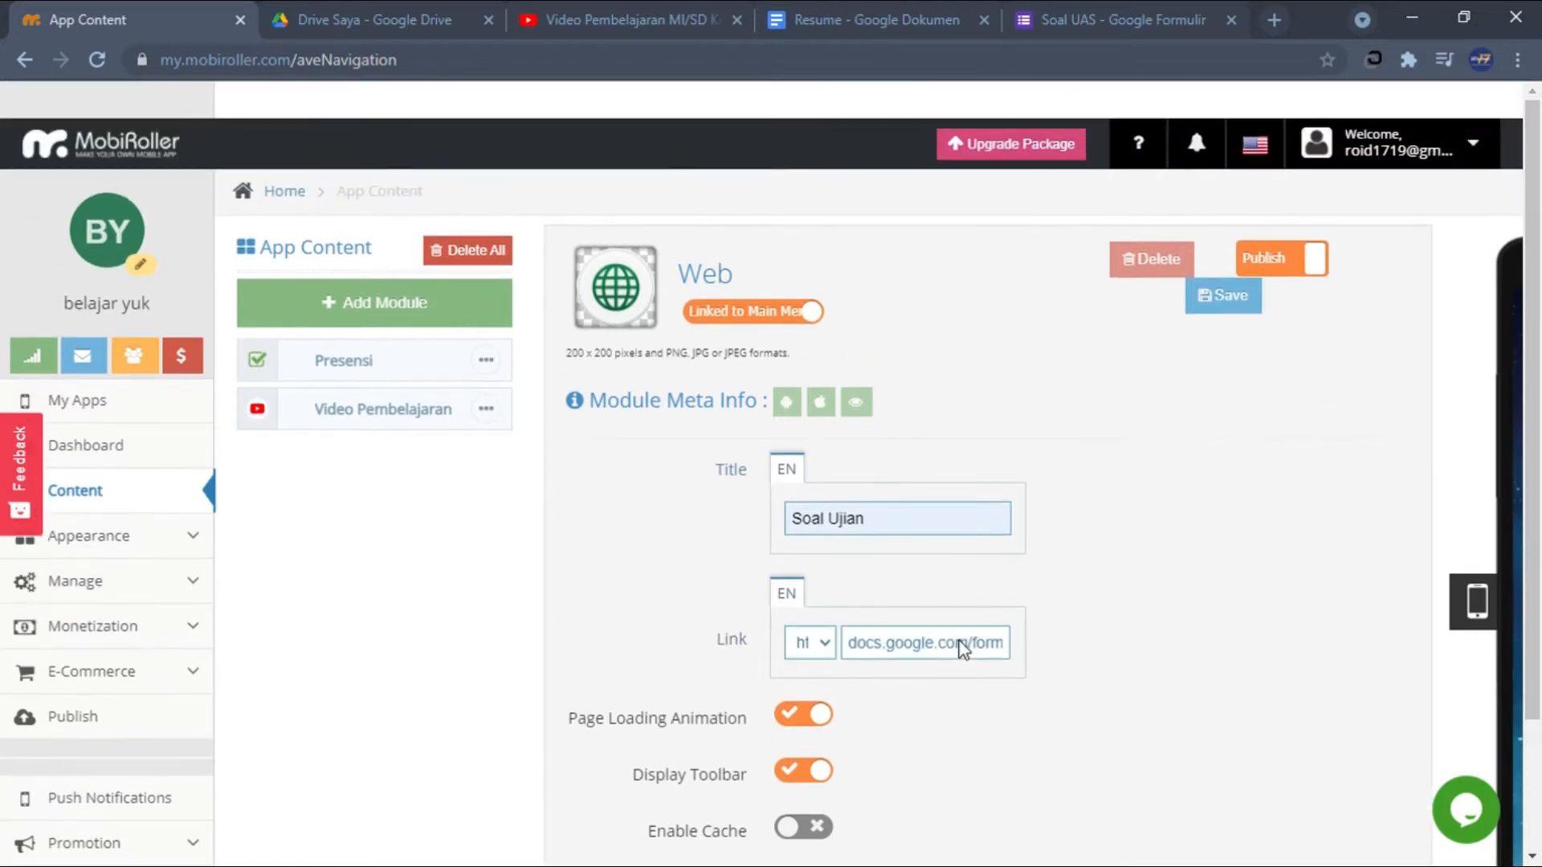
pyautogui.click(1245, 314)
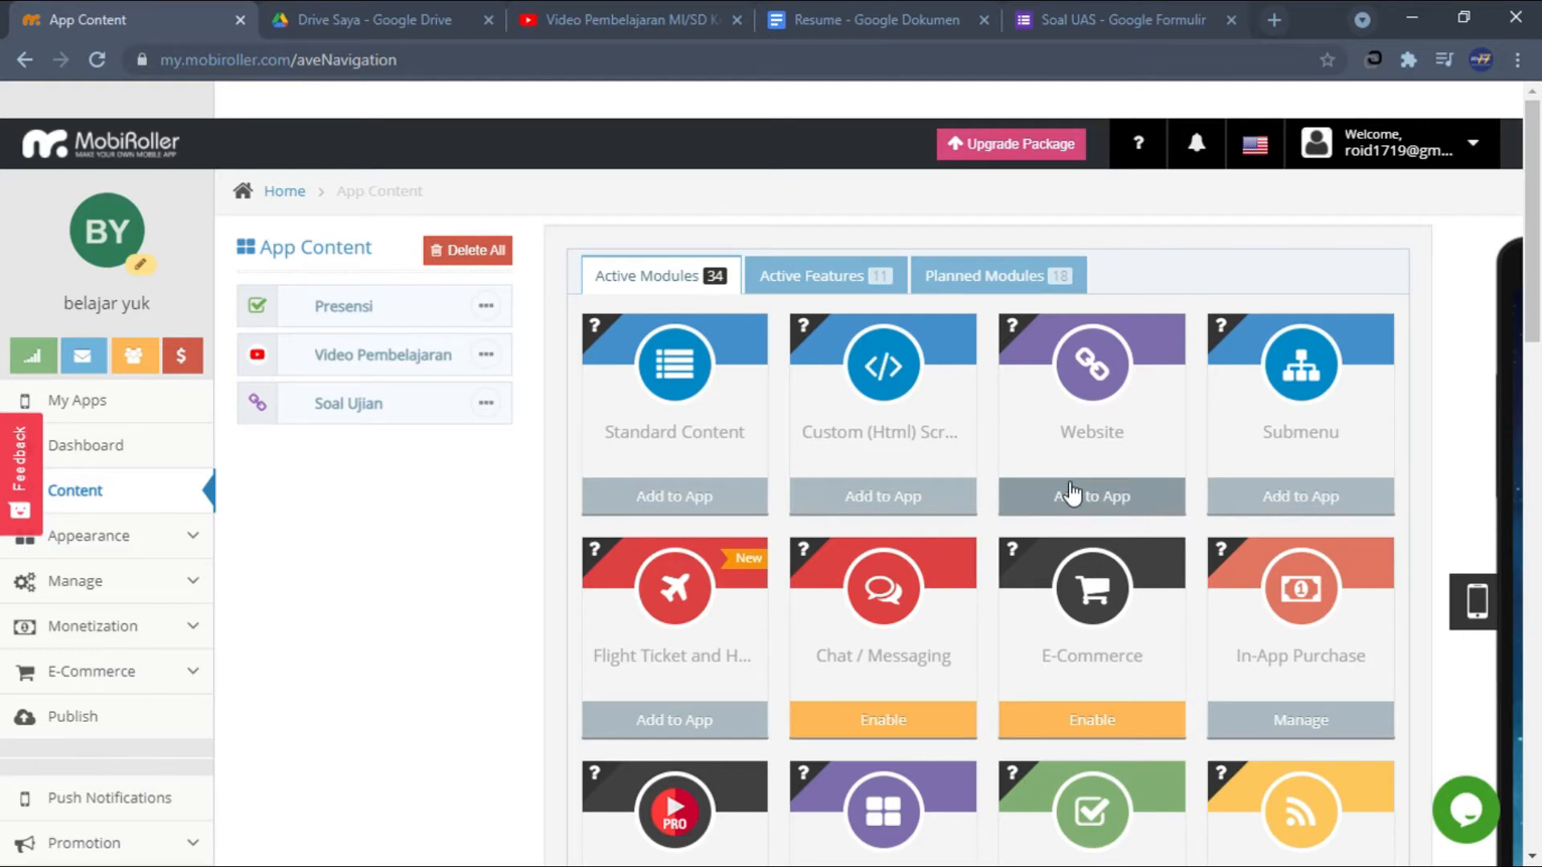
# Add another Website module to the app and title it "buku".
pyautogui.click(1120, 503)
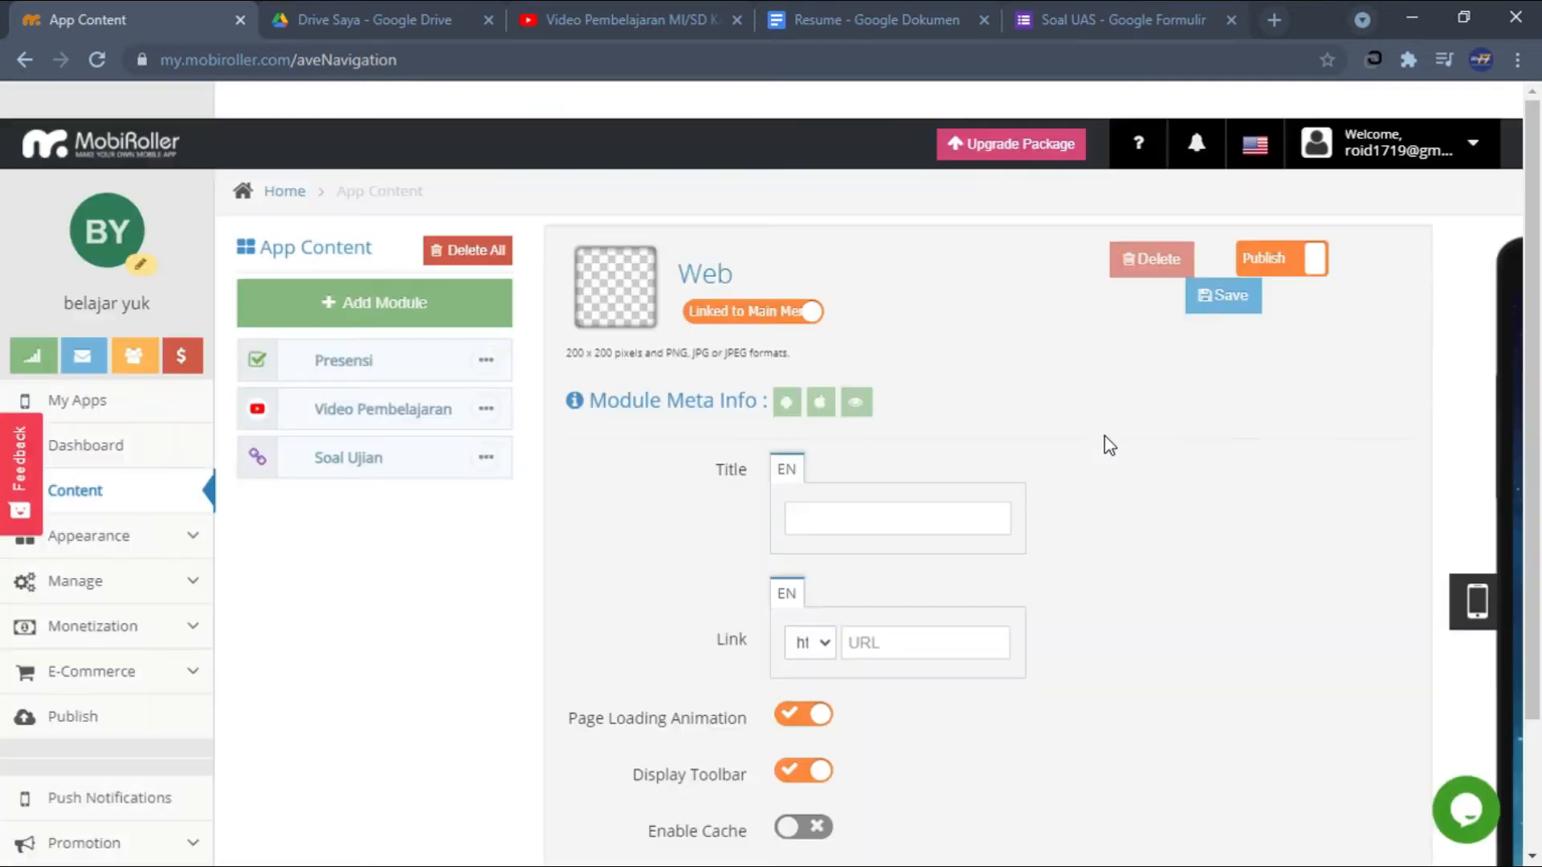
pyautogui.click(966, 529)
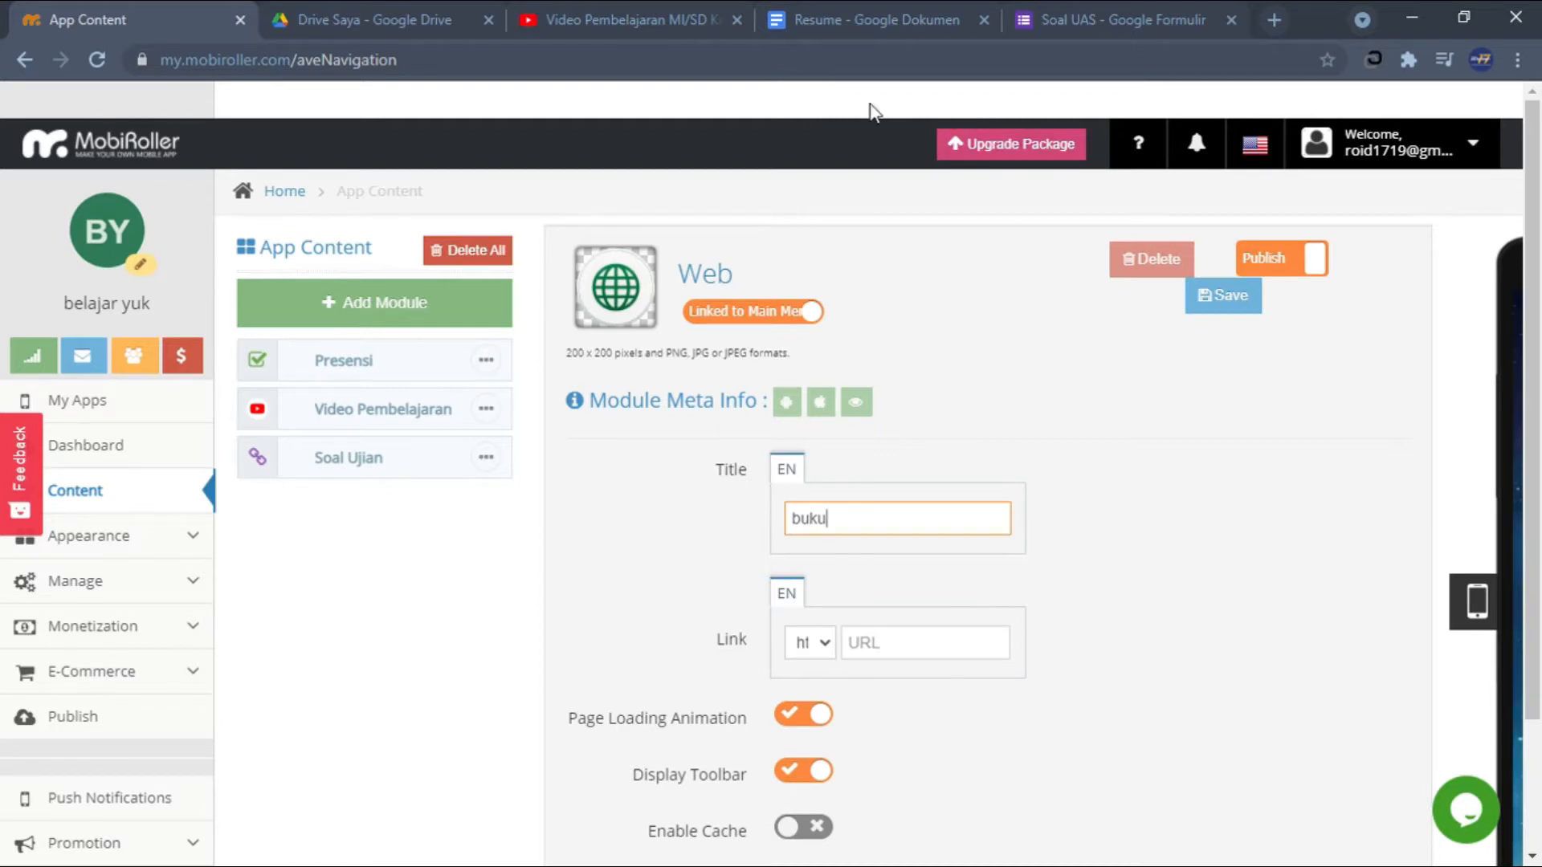
# Switch to the "Resume" document in Google Docs and copy its sharing link.
pyautogui.click(856, 16)
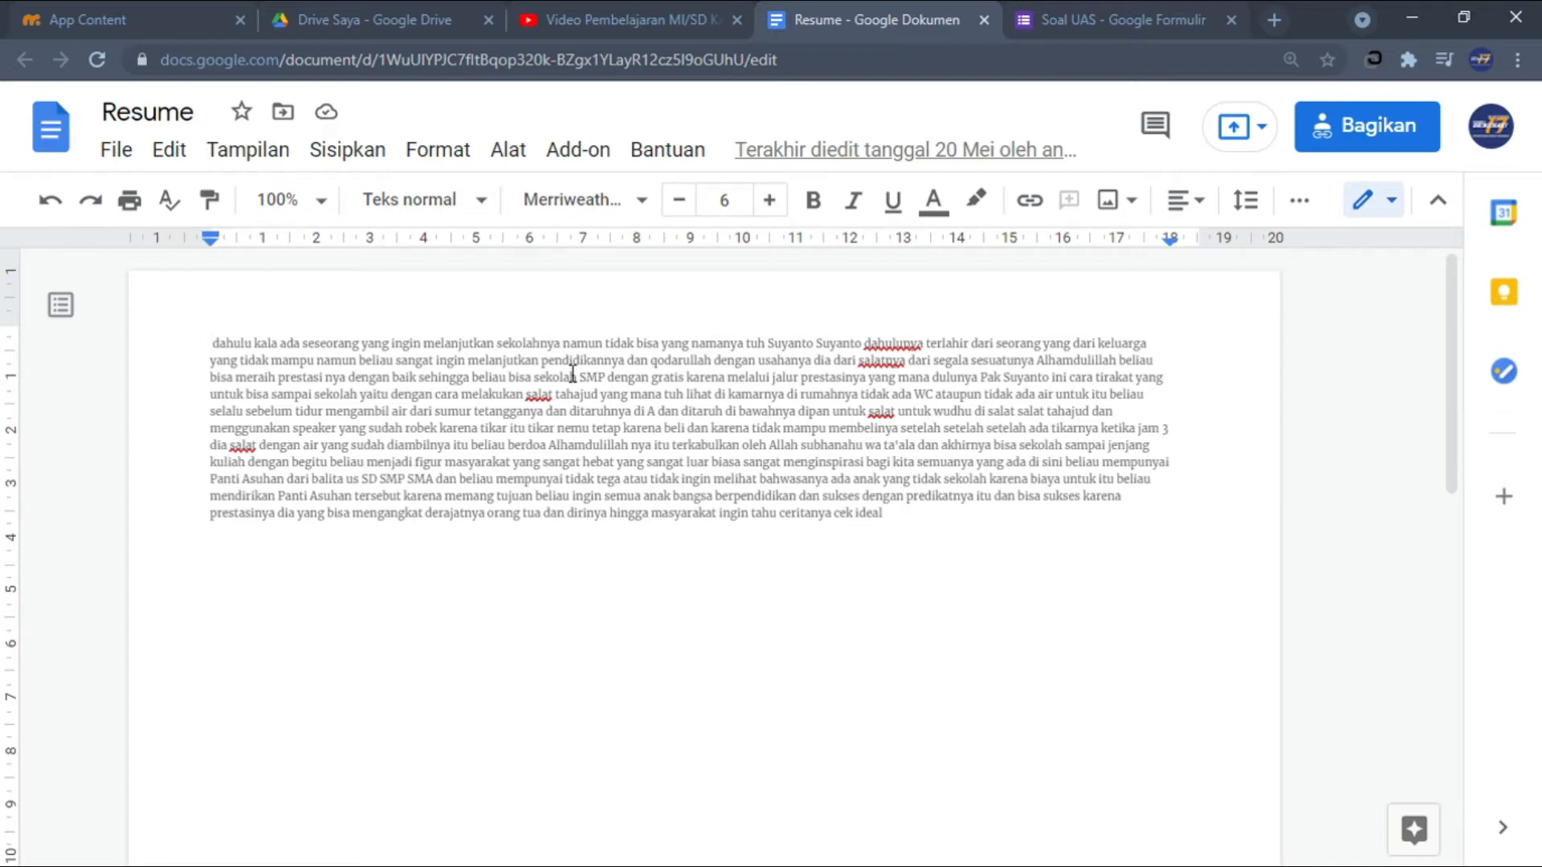
pyautogui.click(1350, 143)
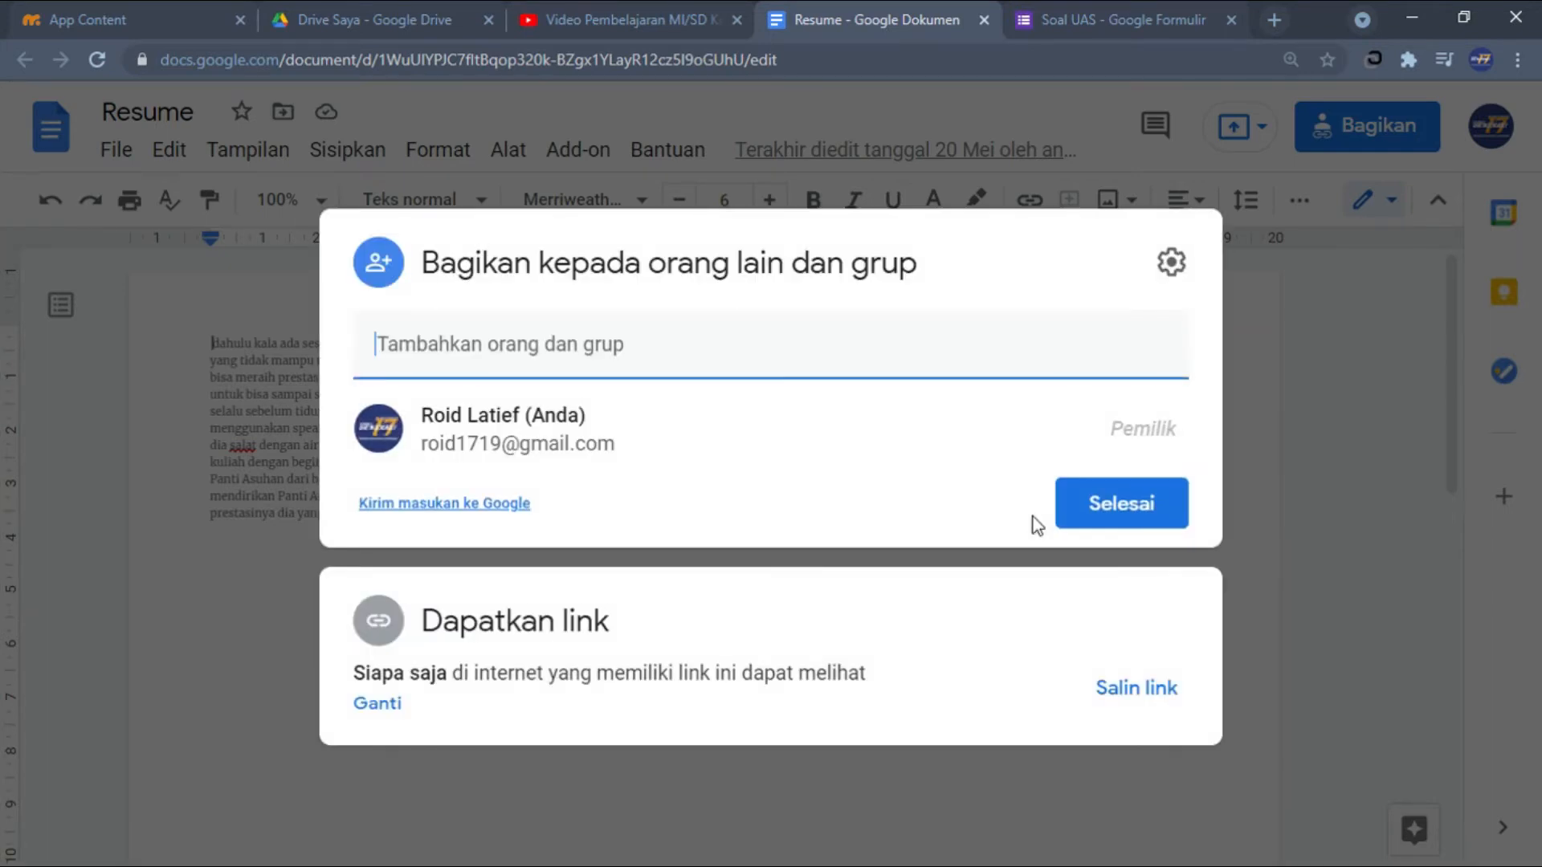
pyautogui.click(1143, 693)
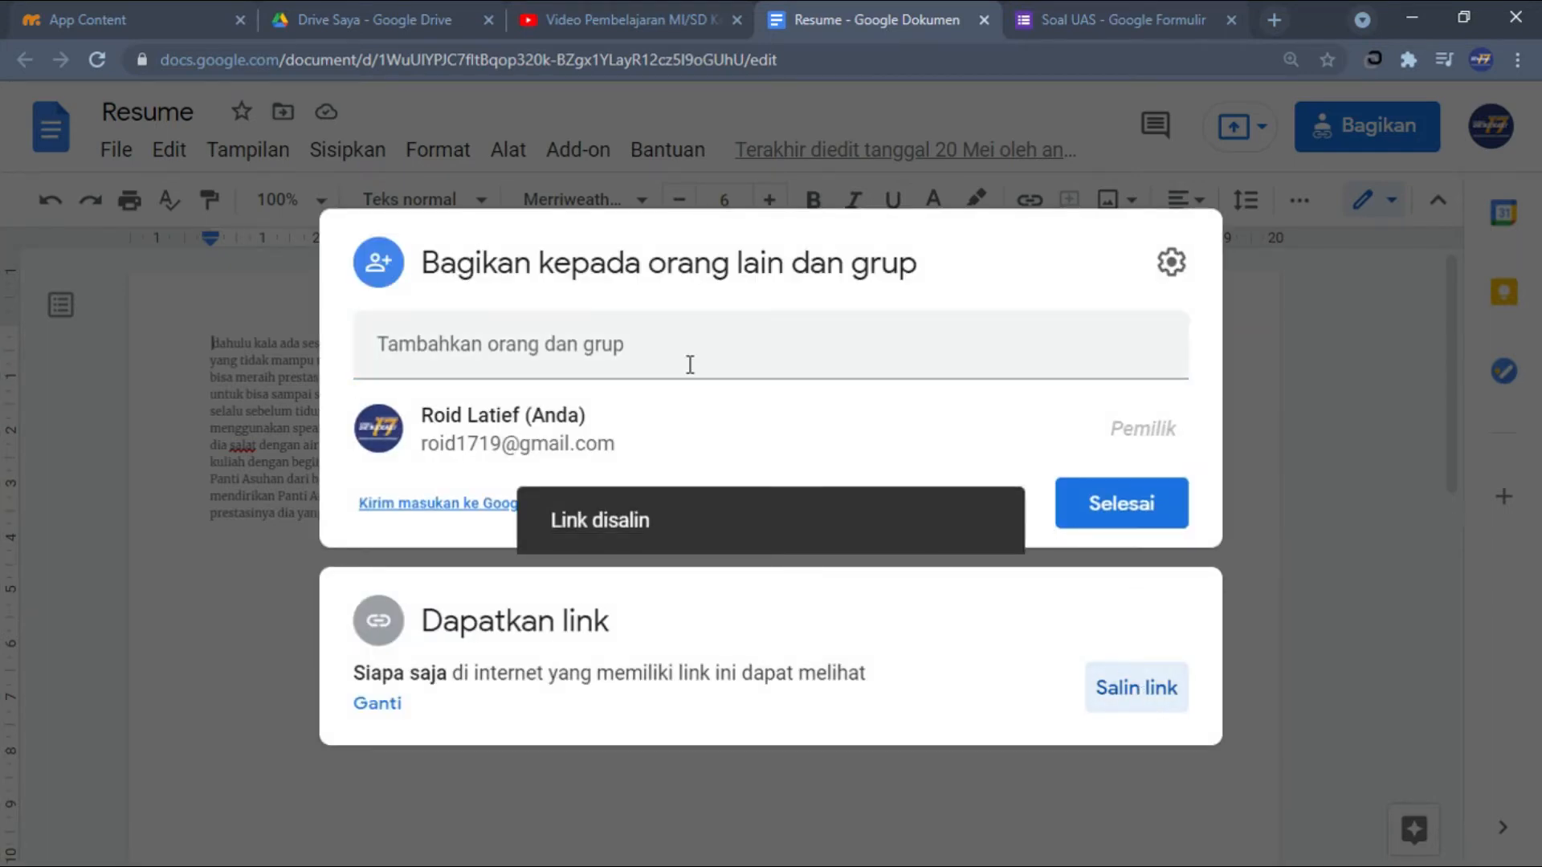
# Return to MobiRoller, paste the copied document link as the "buku" module's URL and save the module.
pyautogui.click(170, 5)
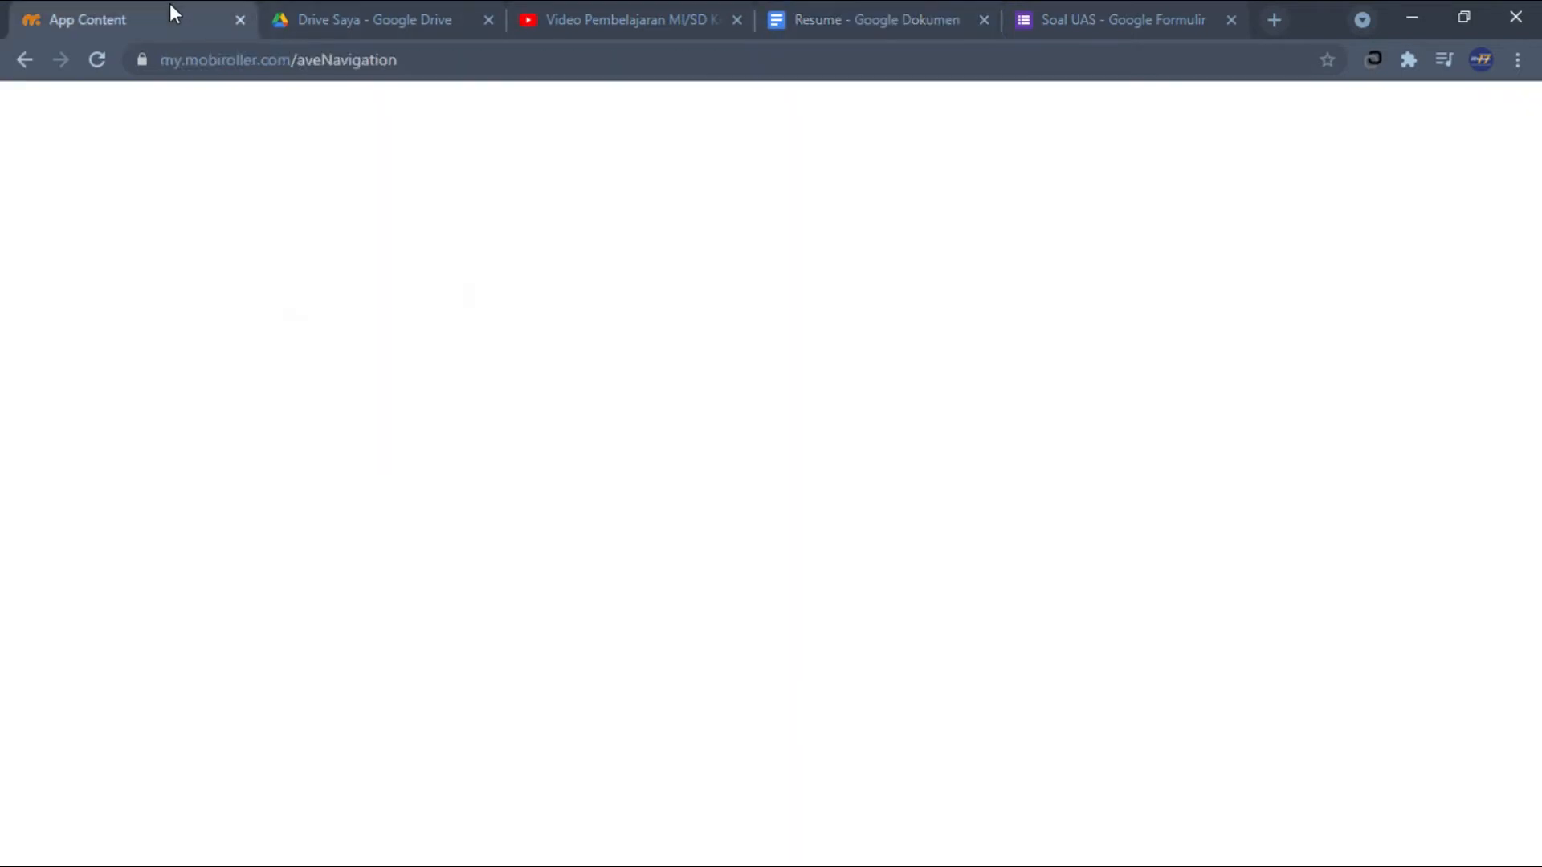
pyautogui.click(948, 652)
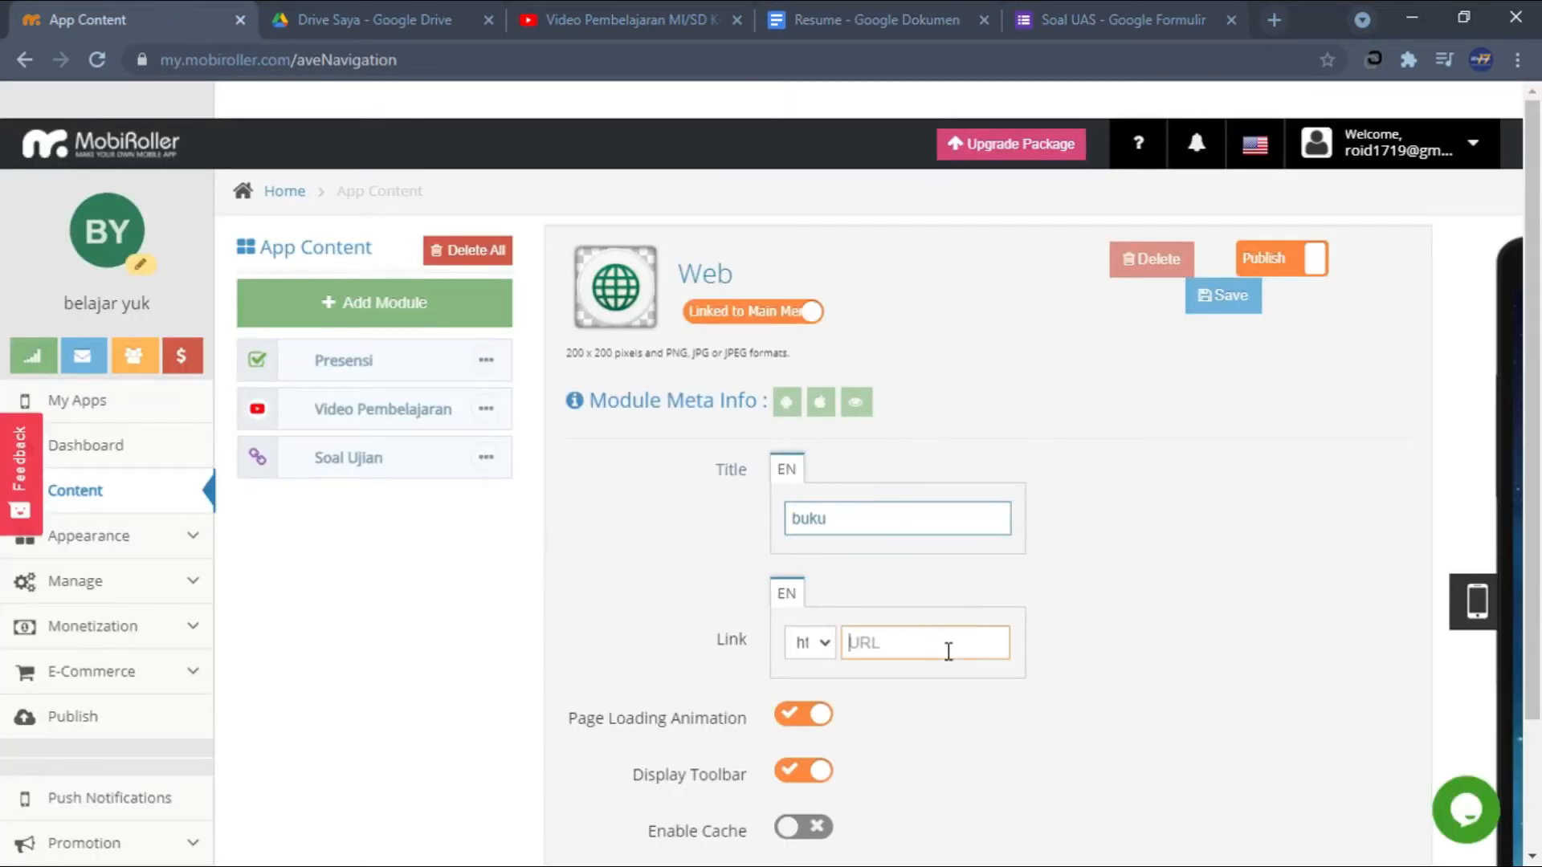
pyautogui.hotkey('ctrl', 'v')
pyautogui.scroll(-3, 1119, 578)
pyautogui.click(1119, 578)
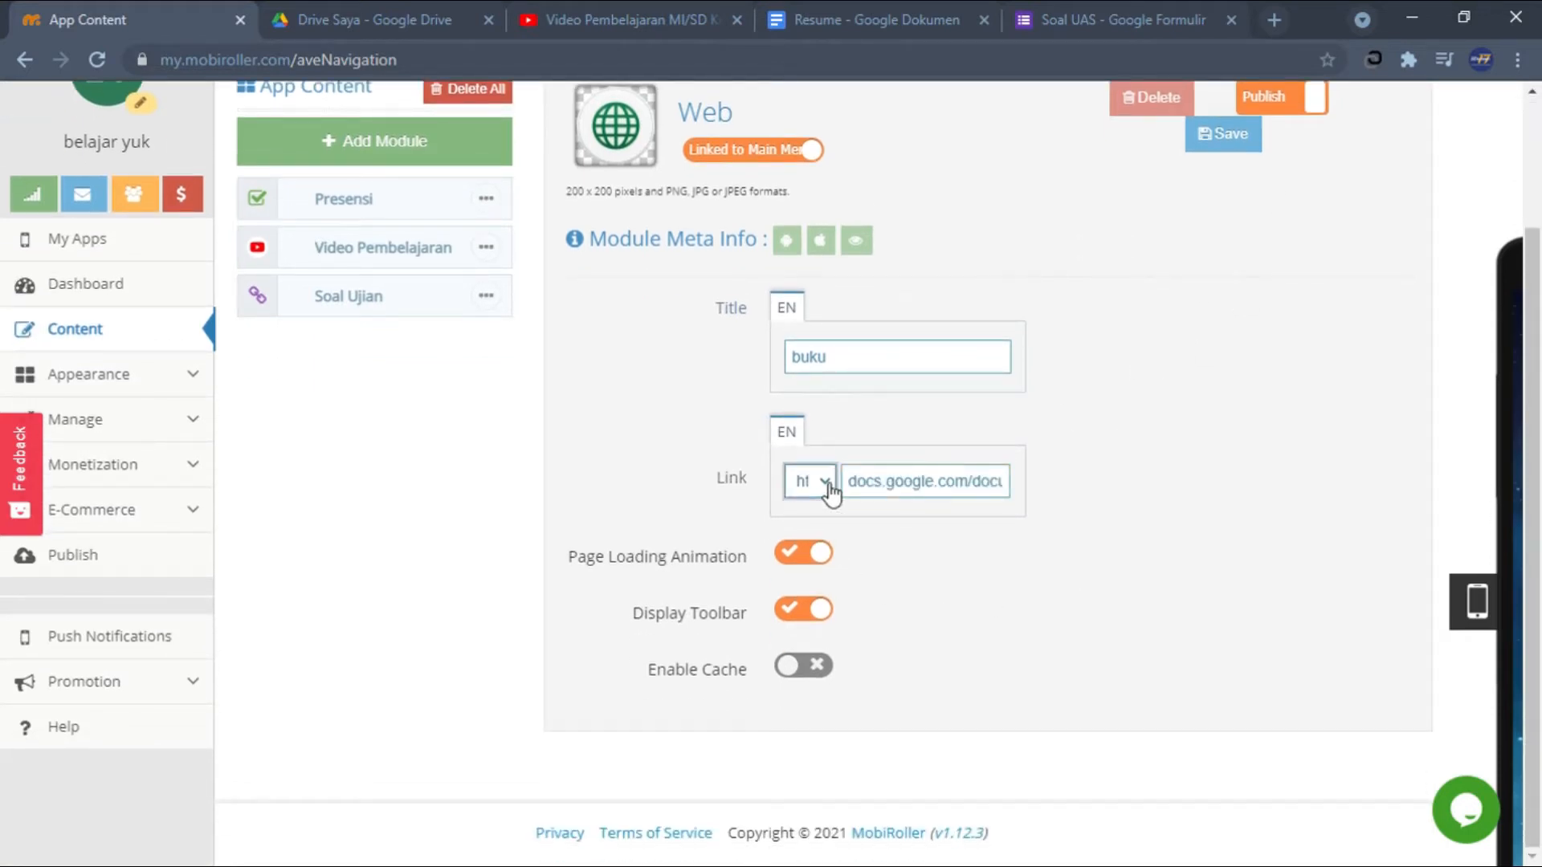
pyautogui.scroll(3, 915, 646)
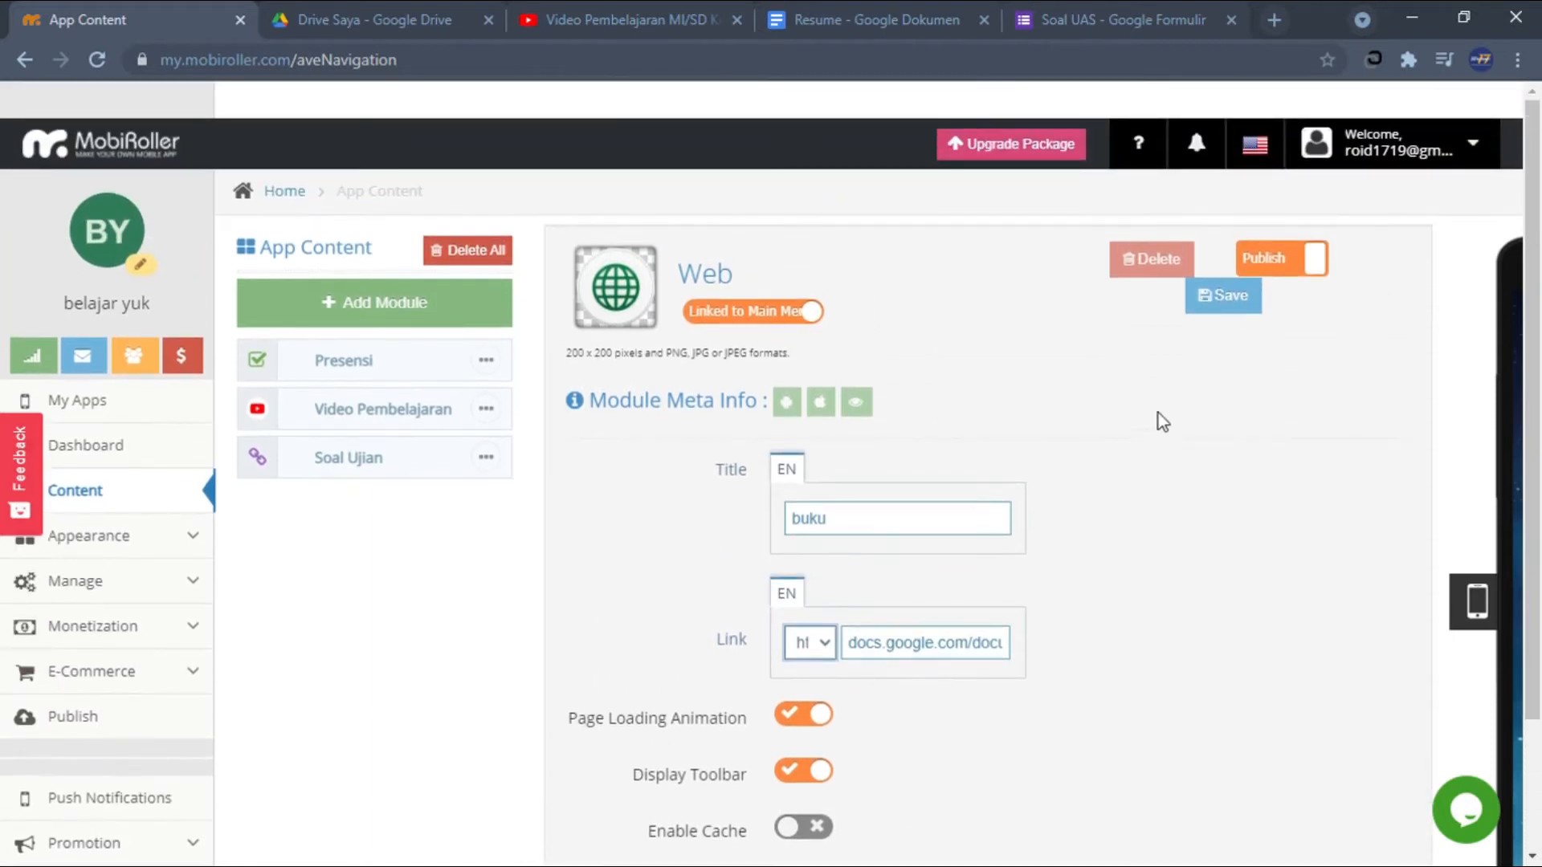
pyautogui.click(1225, 322)
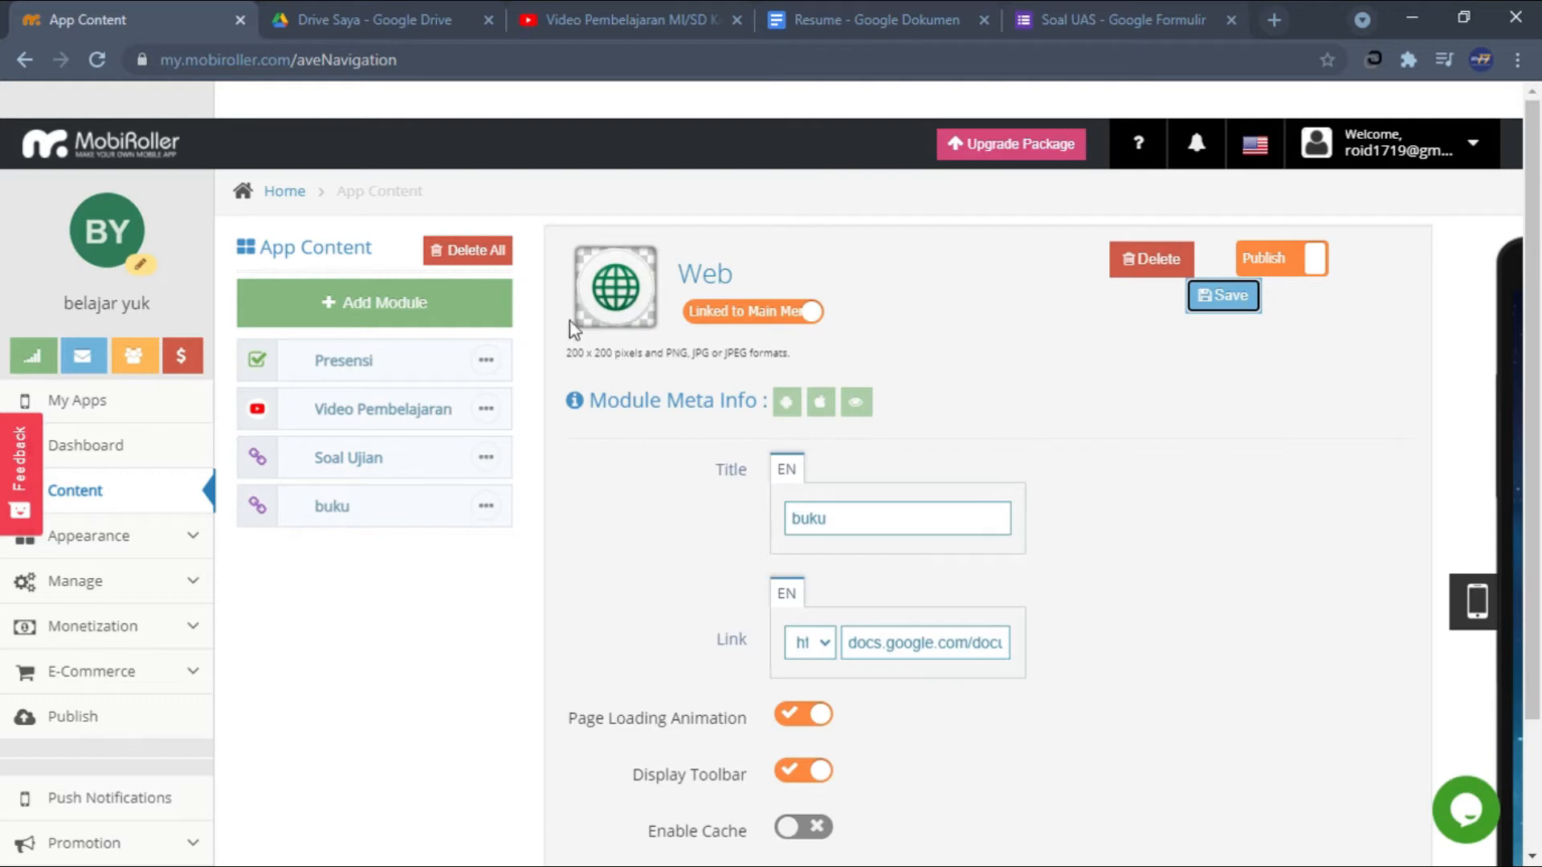
# Change the "buku" module's icon to the stacked-books template icon from the image library and save the module.
pyautogui.click(635, 314)
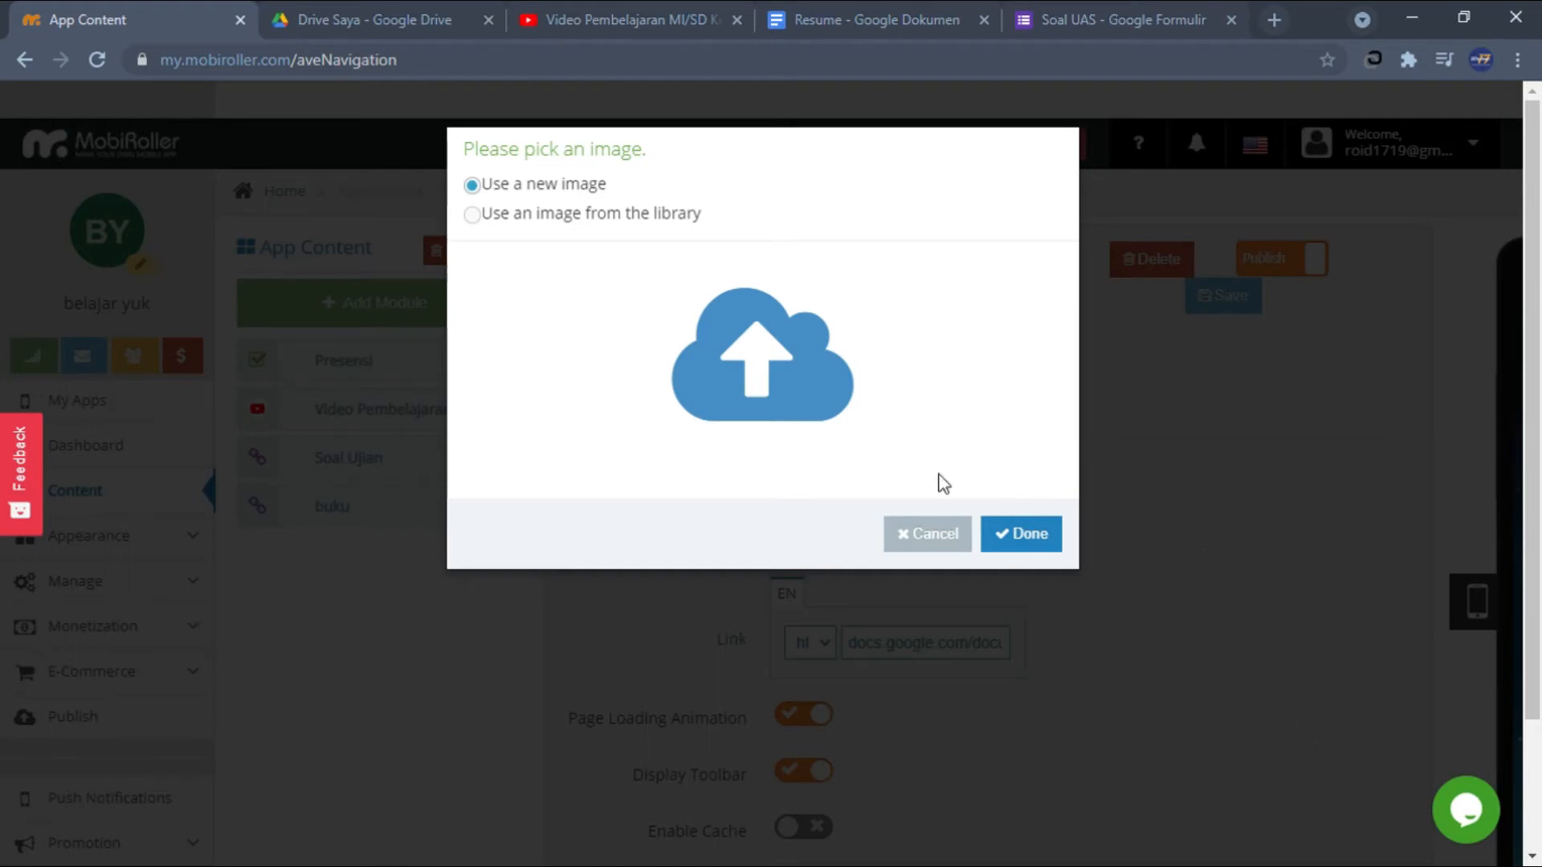
pyautogui.click(479, 214)
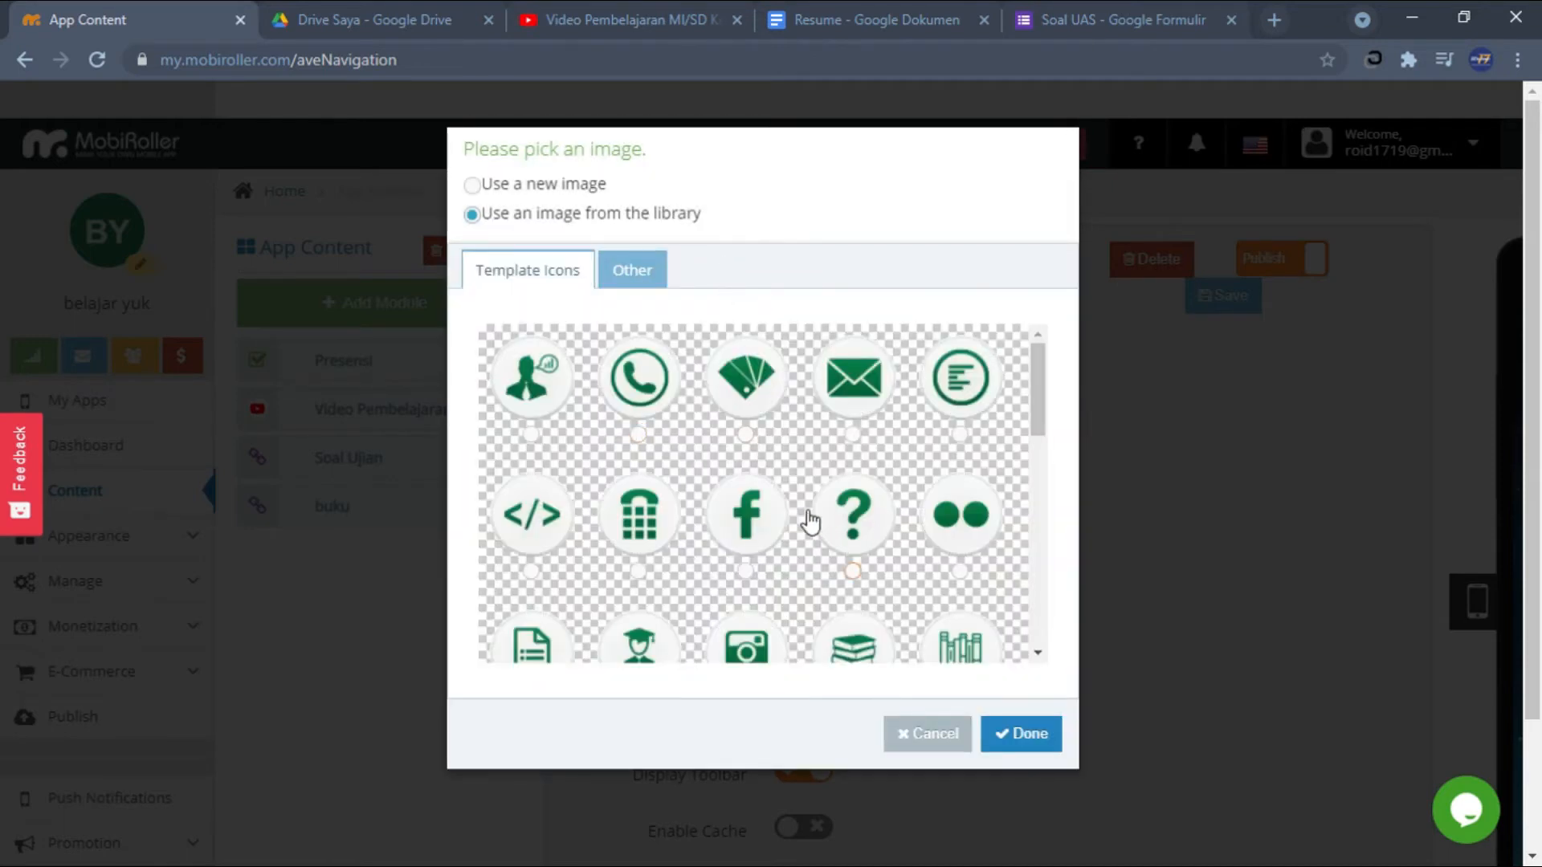
pyautogui.scroll(-3, 809, 522)
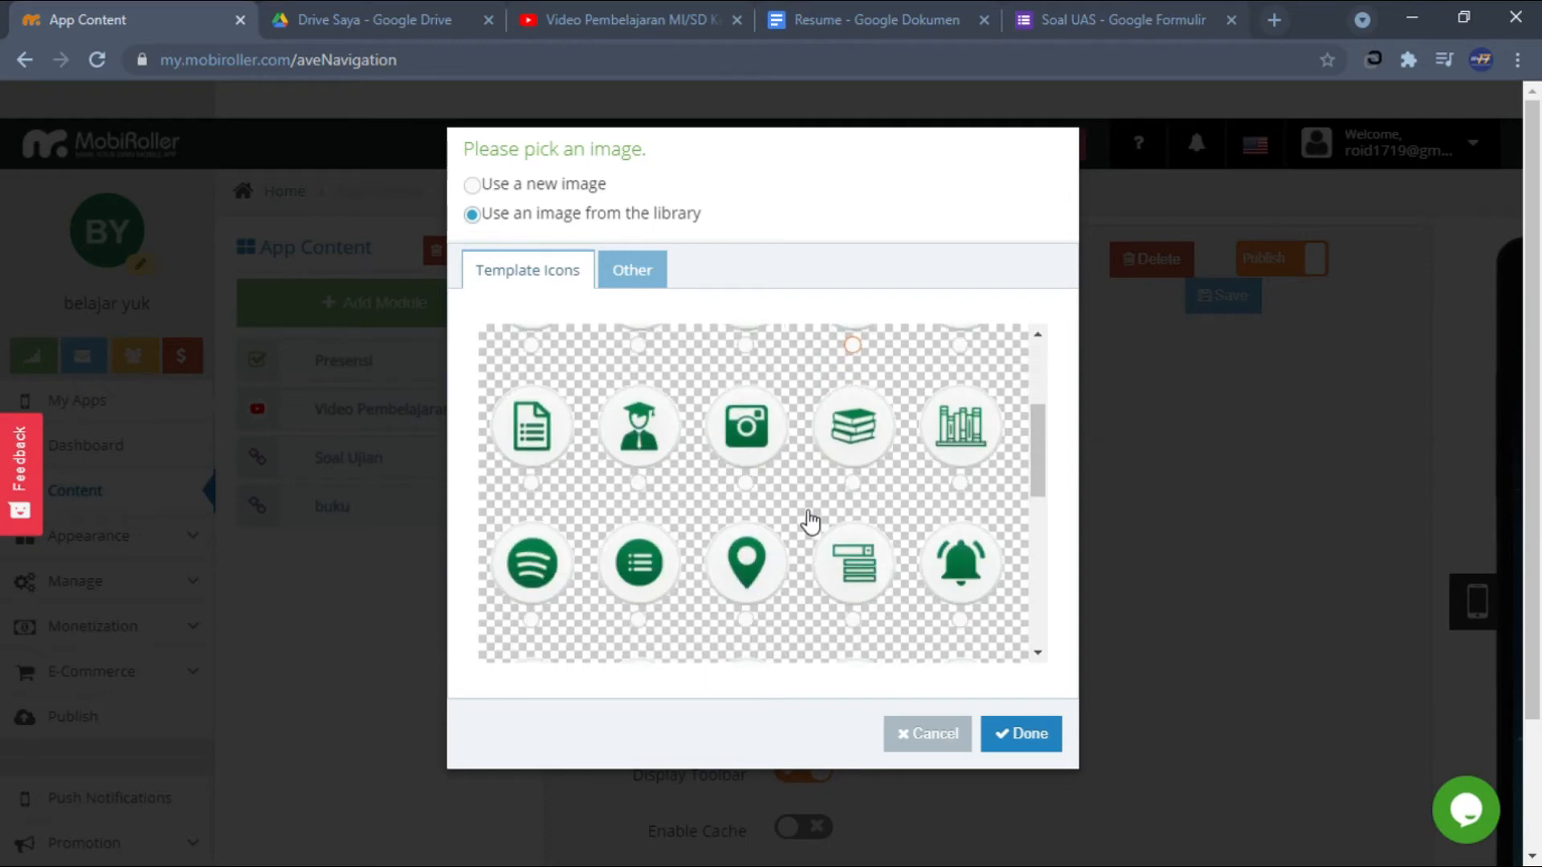
pyautogui.click(853, 438)
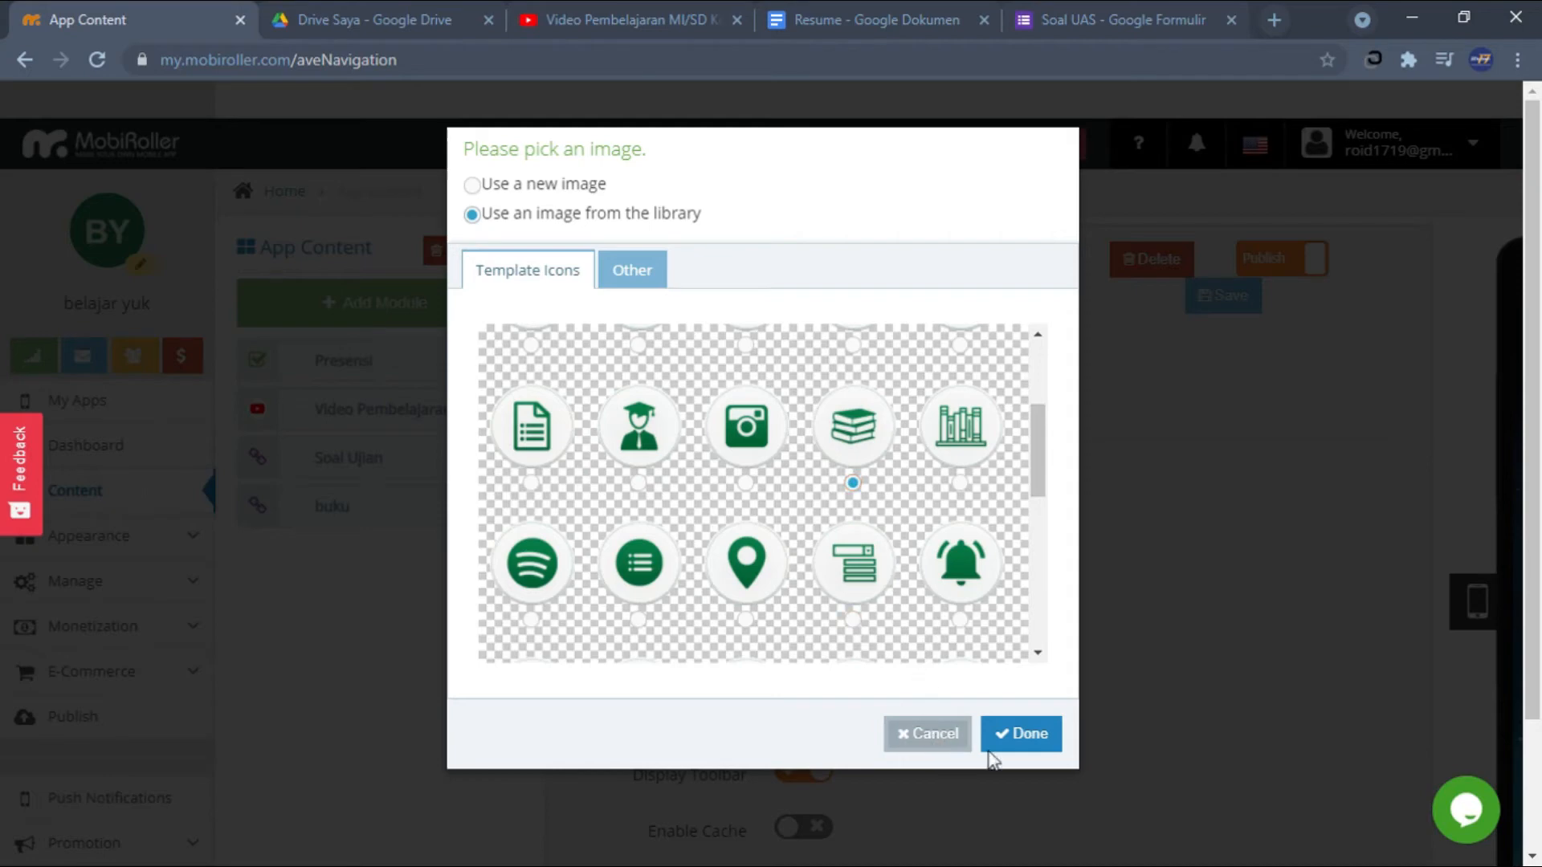
pyautogui.click(1033, 737)
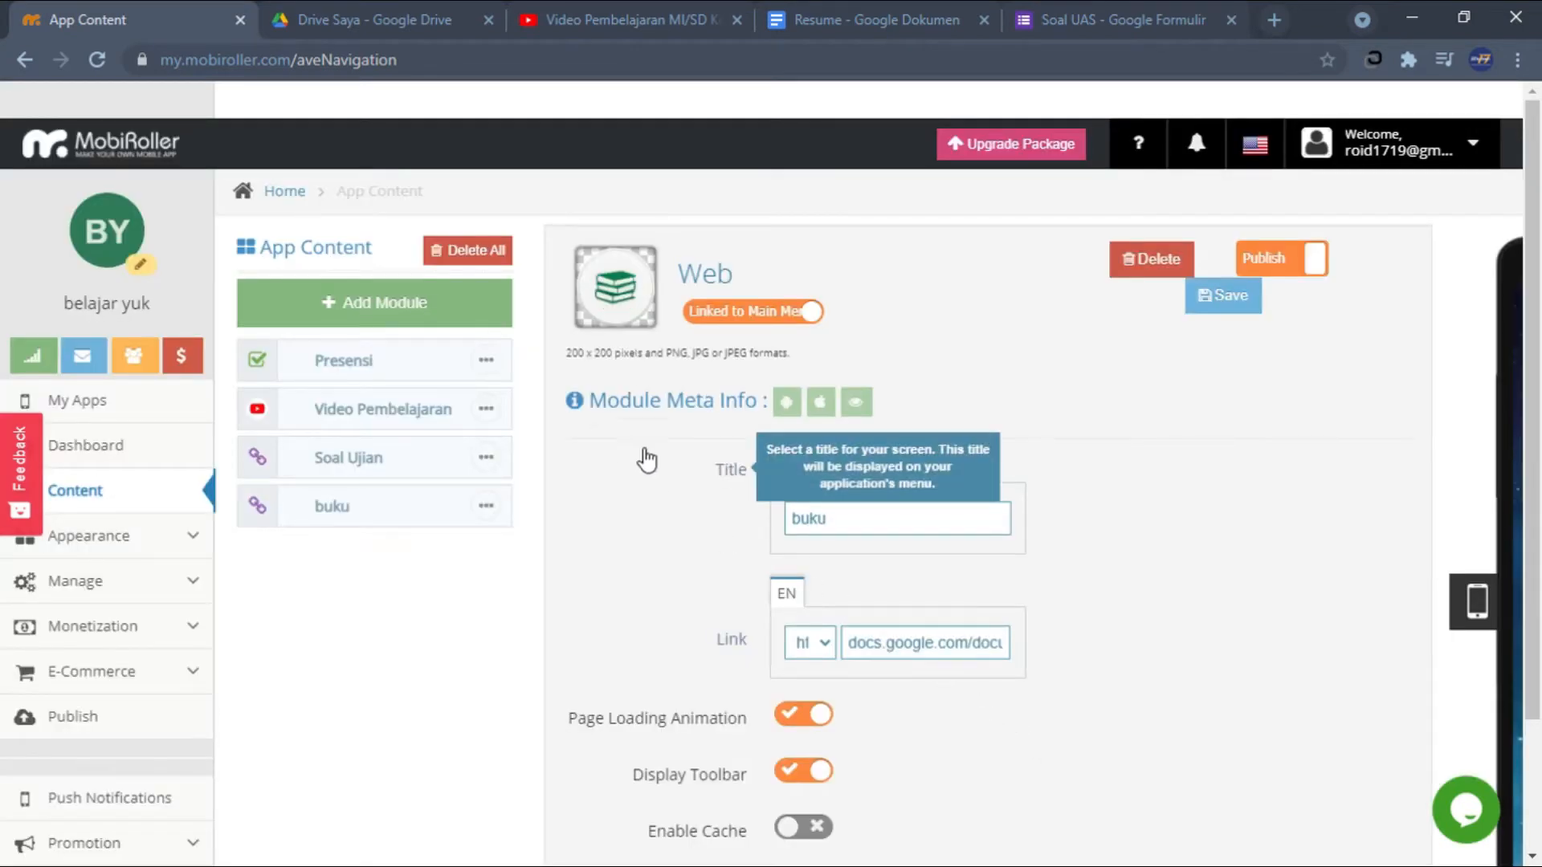
pyautogui.click(1235, 296)
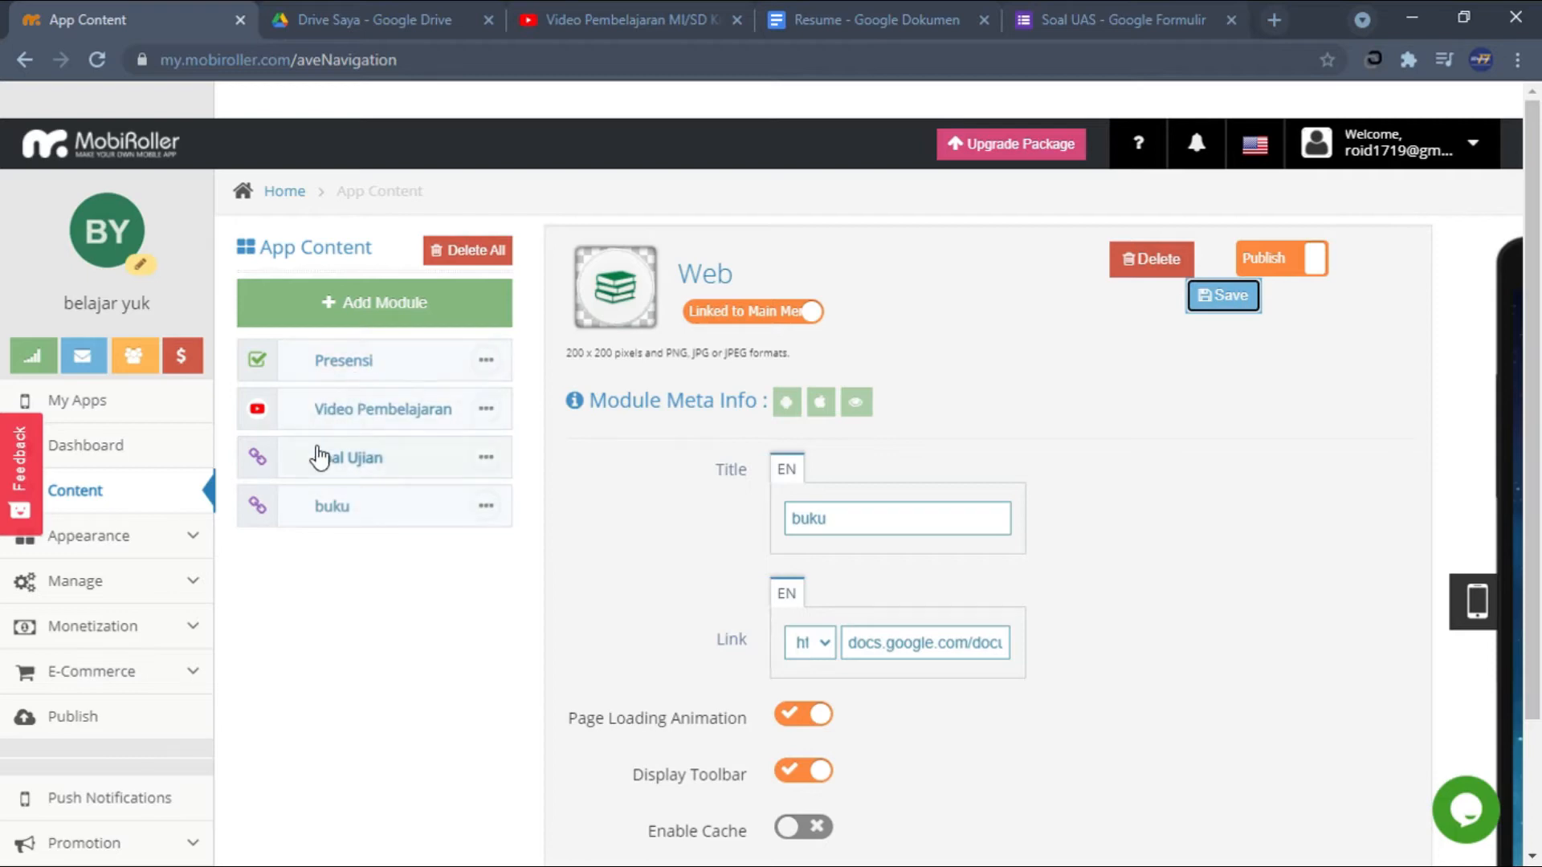
# Browse the full catalogue of active modules that can be added to the app.
pyautogui.click(373, 309)
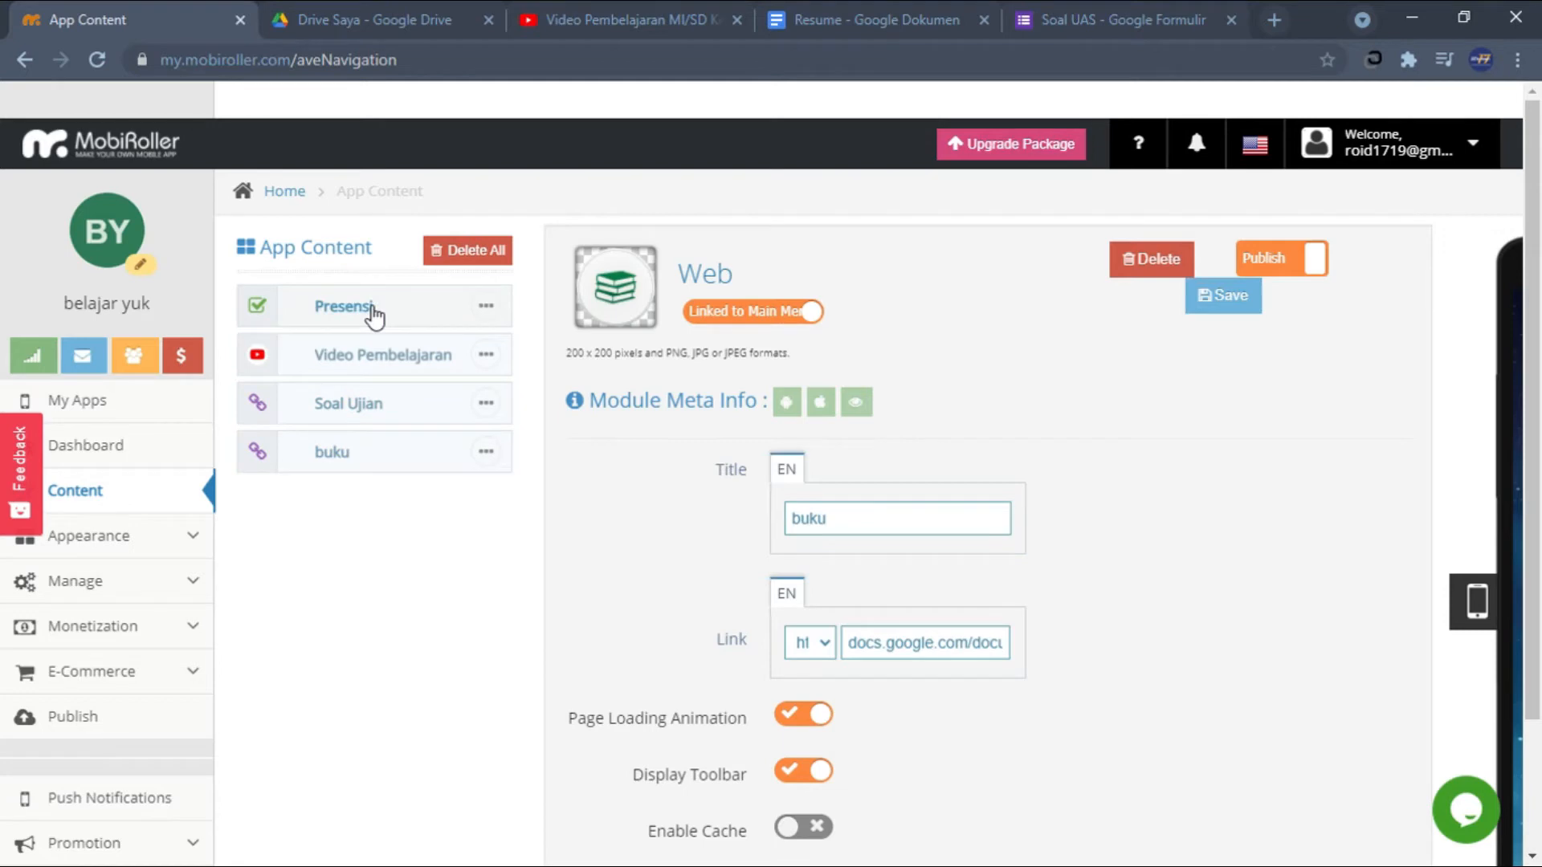
pyautogui.scroll(-1, 972, 567)
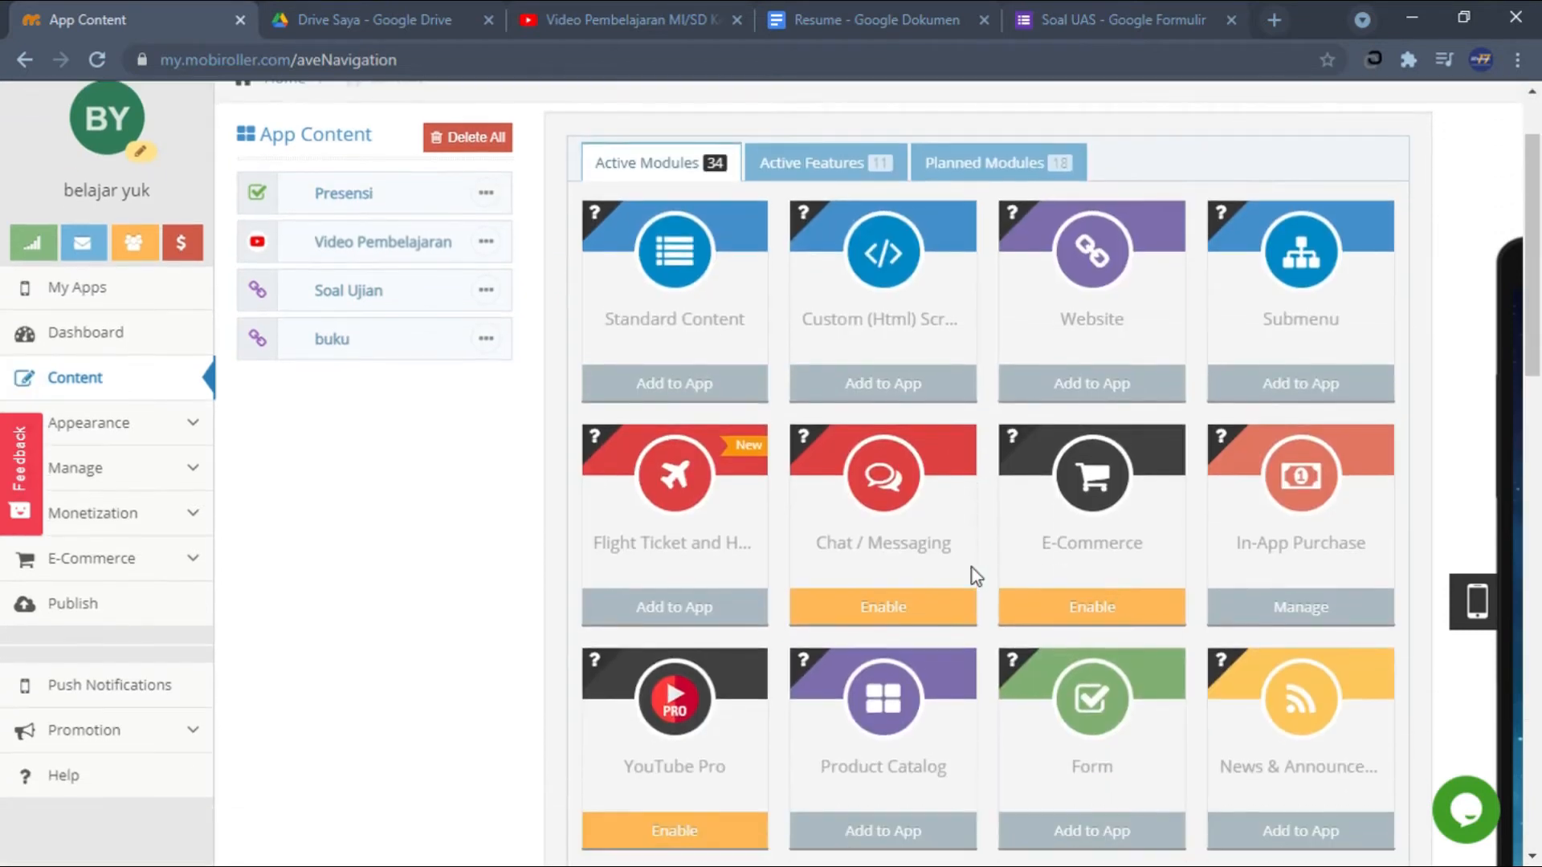
pyautogui.scroll(-3, 972, 567)
pyautogui.scroll(1, 975, 575)
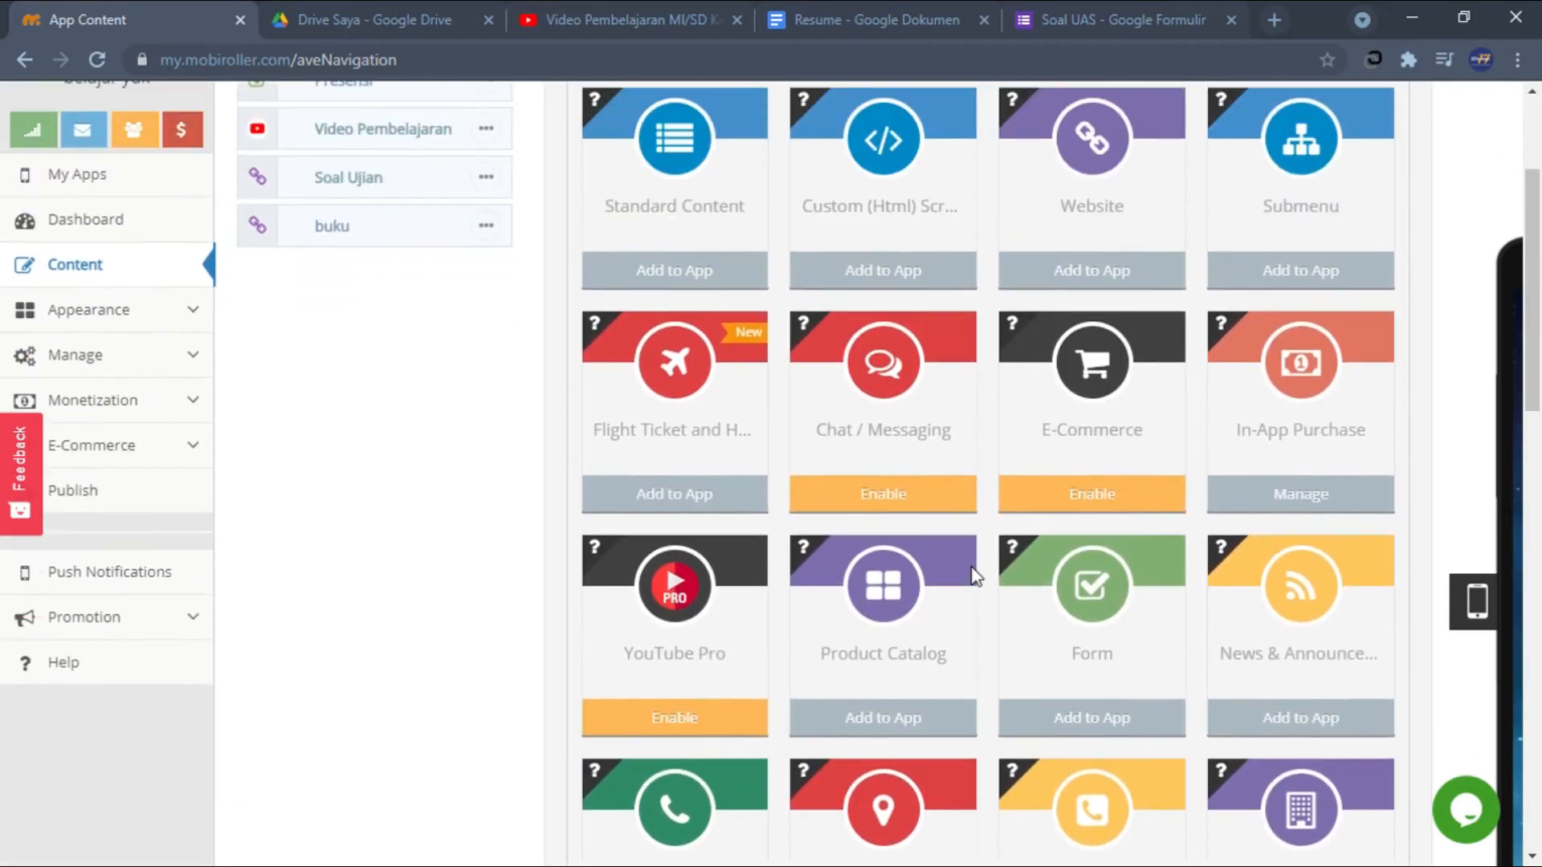
pyautogui.scroll(-4, 972, 576)
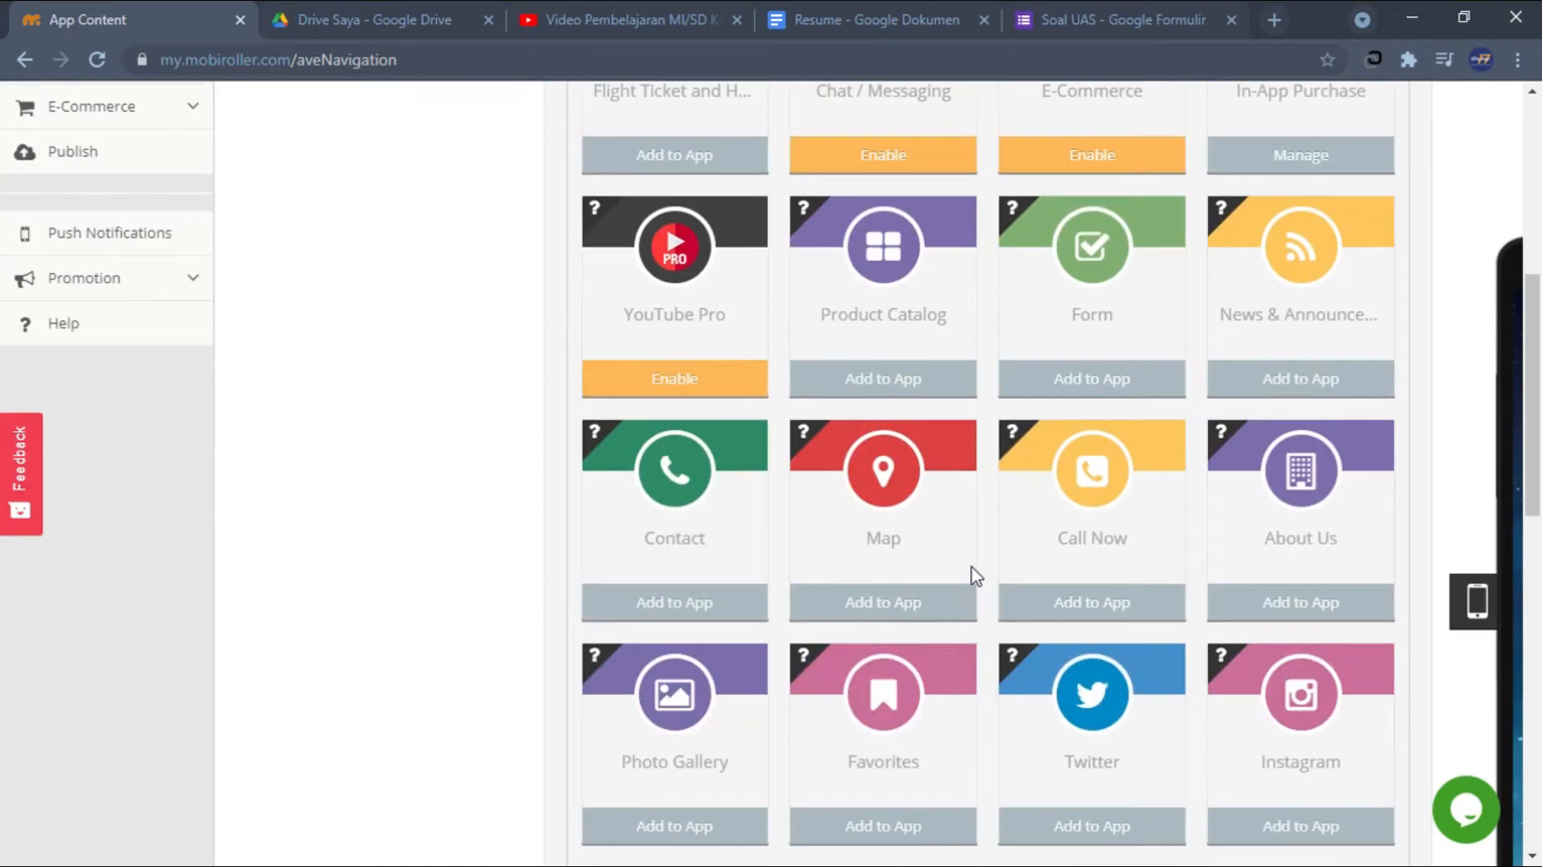
pyautogui.scroll(-6, 976, 575)
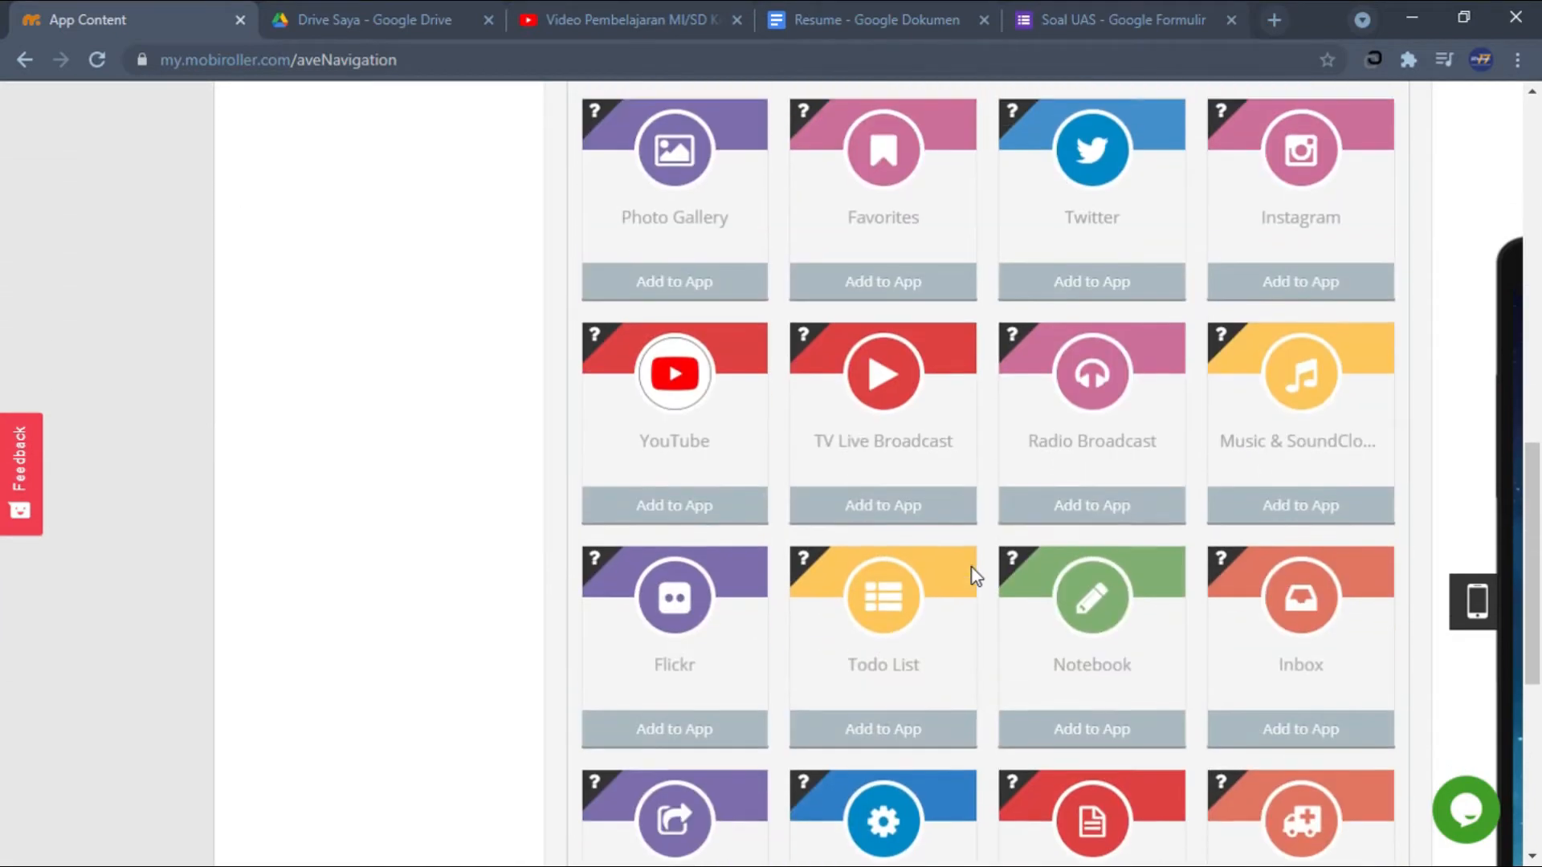
pyautogui.scroll(-3, 976, 575)
pyautogui.scroll(-2, 975, 576)
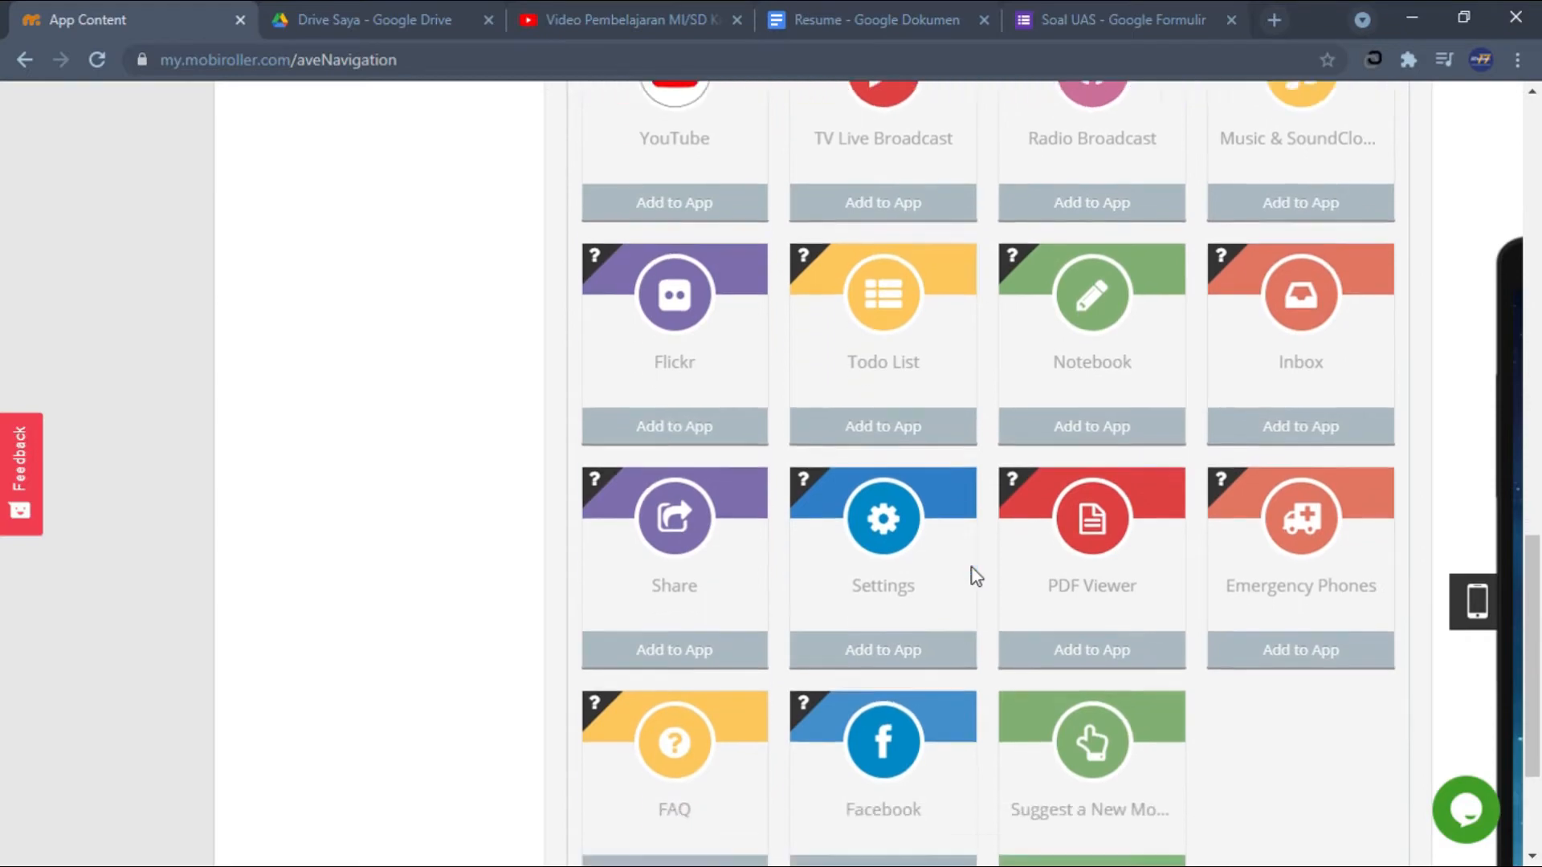
pyautogui.scroll(-2, 976, 575)
pyautogui.scroll(4, 976, 575)
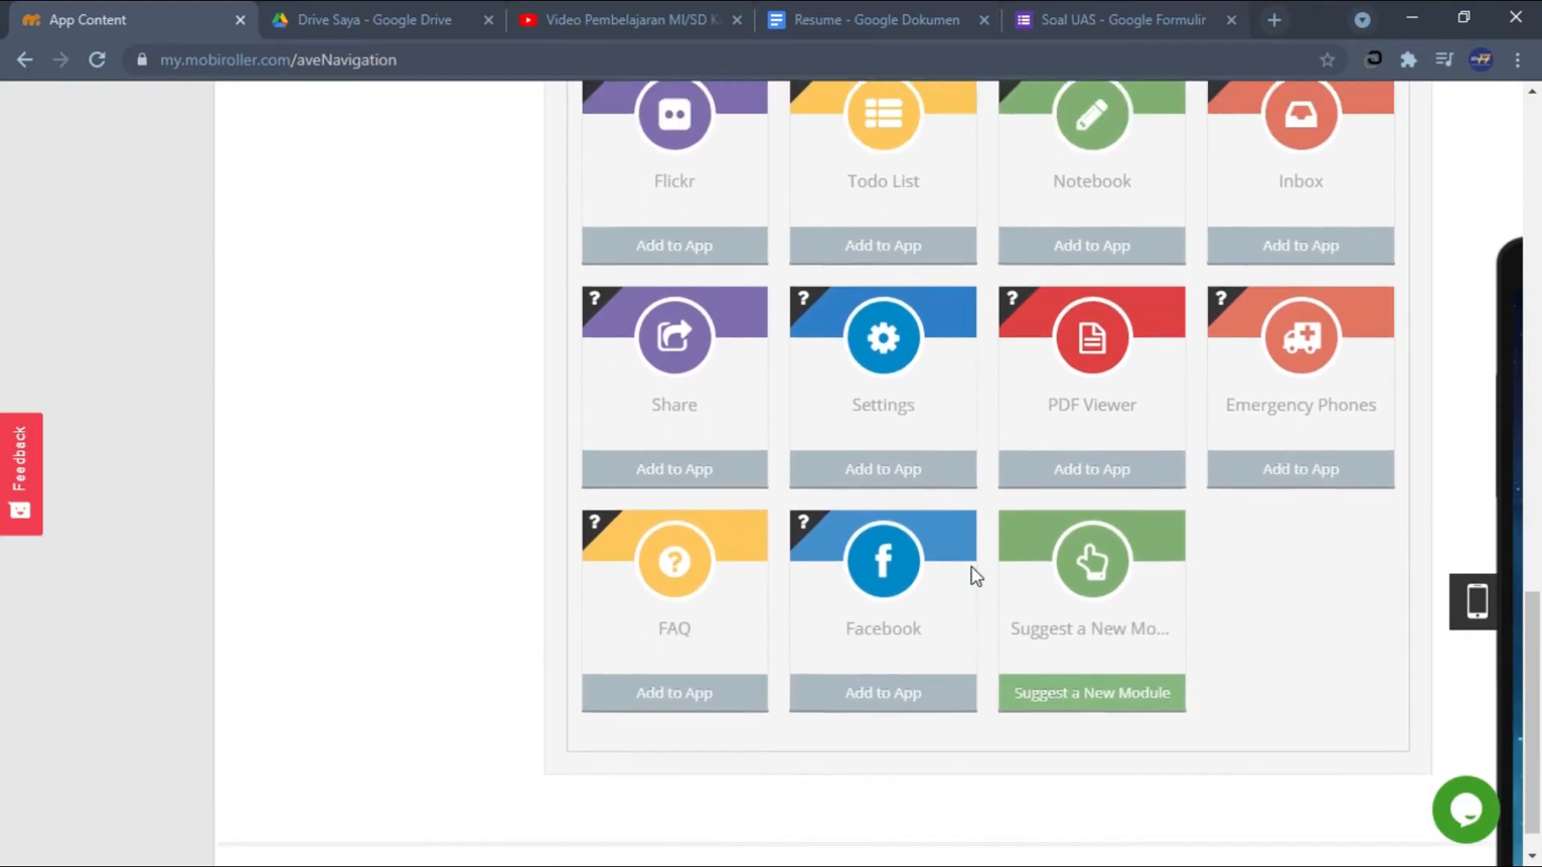
pyautogui.scroll(15, 976, 575)
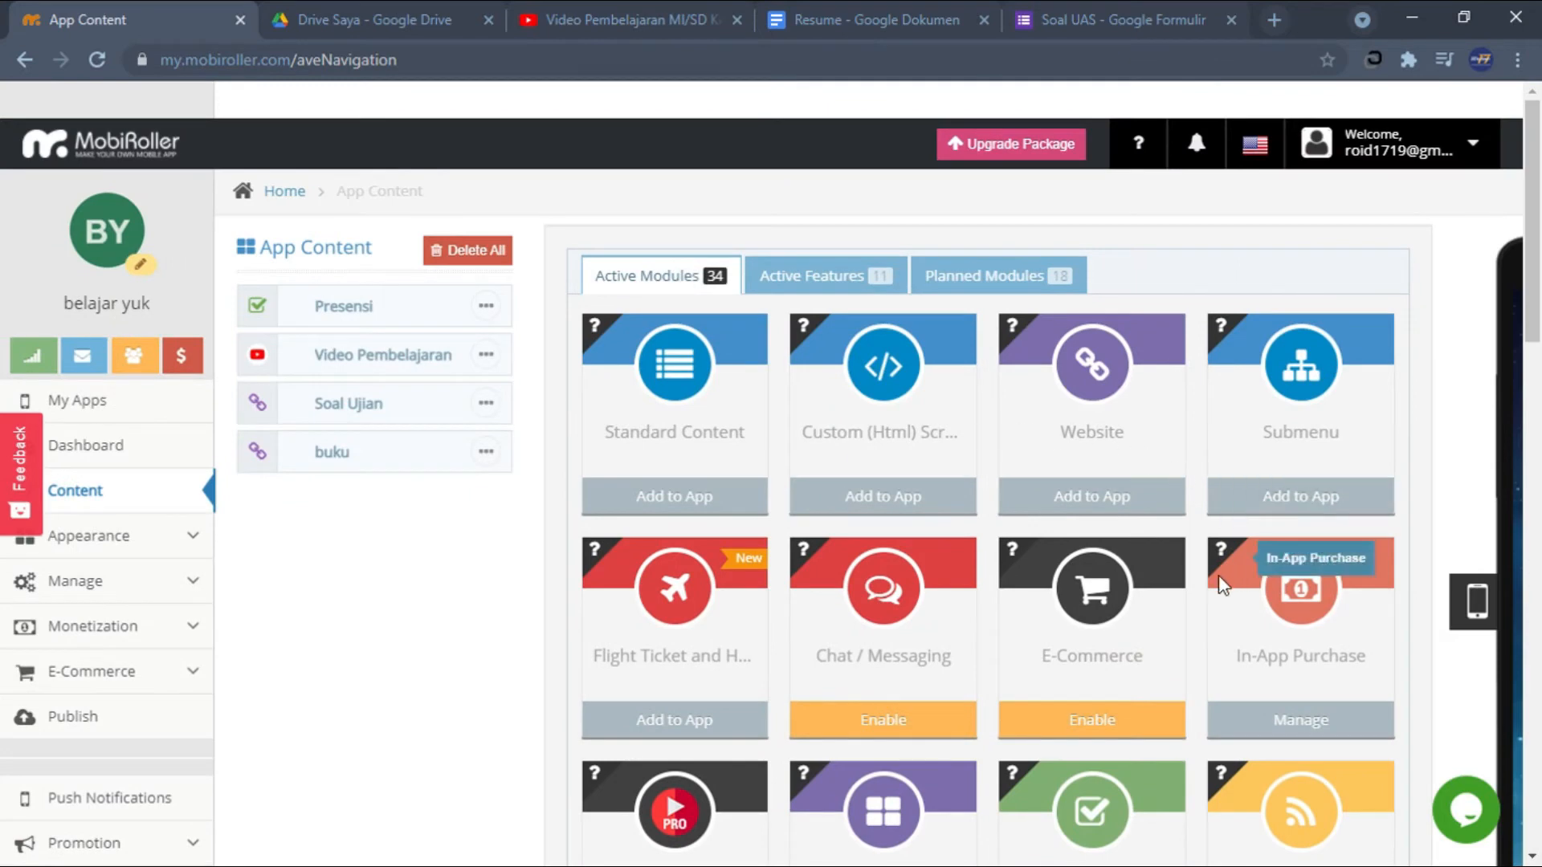
# Preview the app on the simulated phone, viewing the Presensi, Video Pembelajaran, Soal Ujian and buku modules, and close the preview.
pyautogui.click(1476, 608)
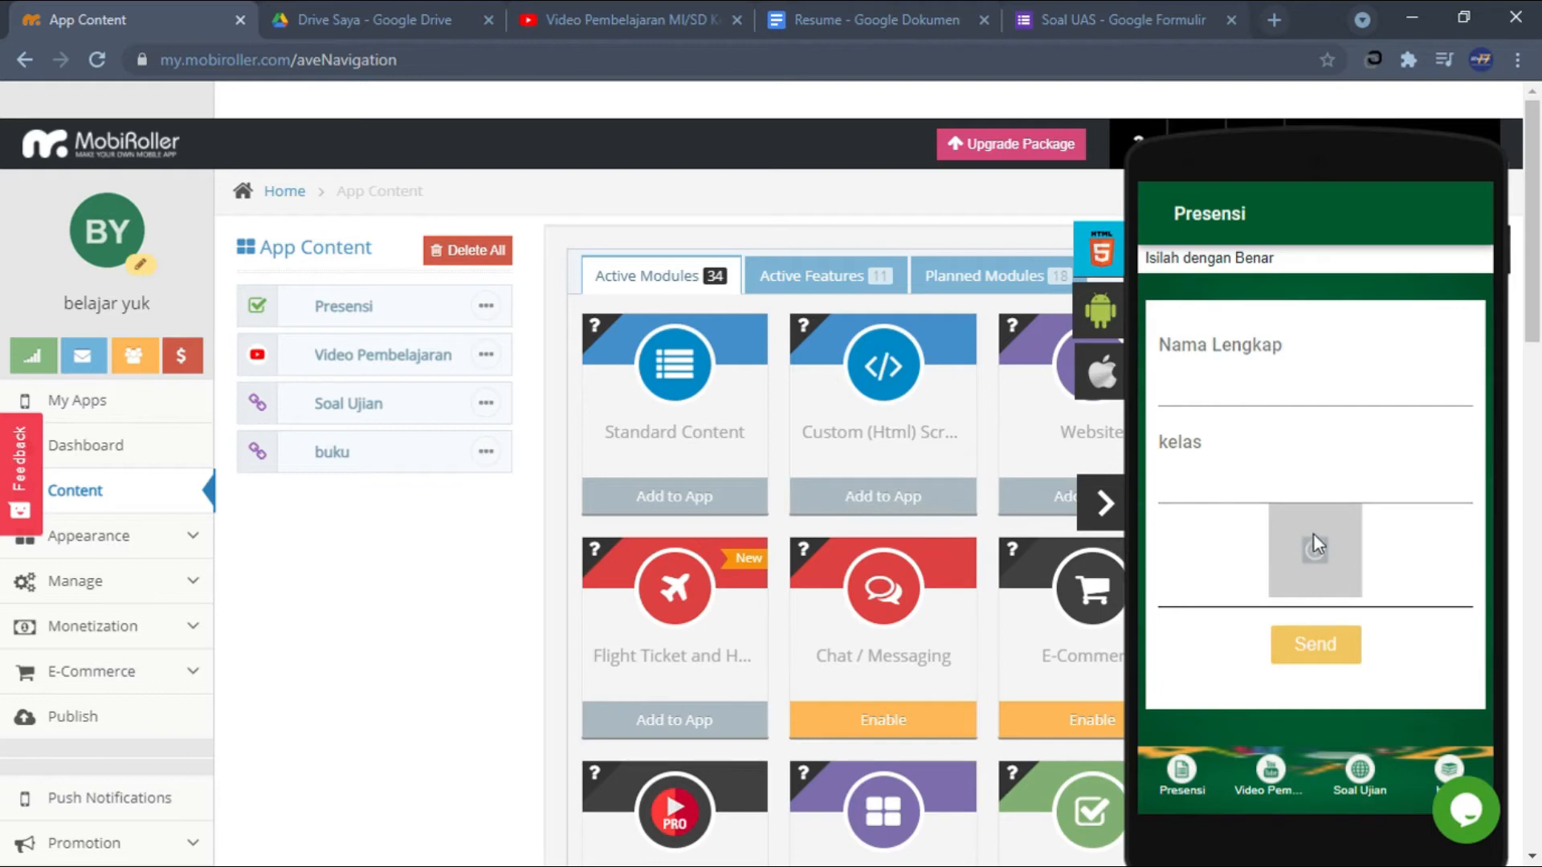
pyautogui.click(1276, 791)
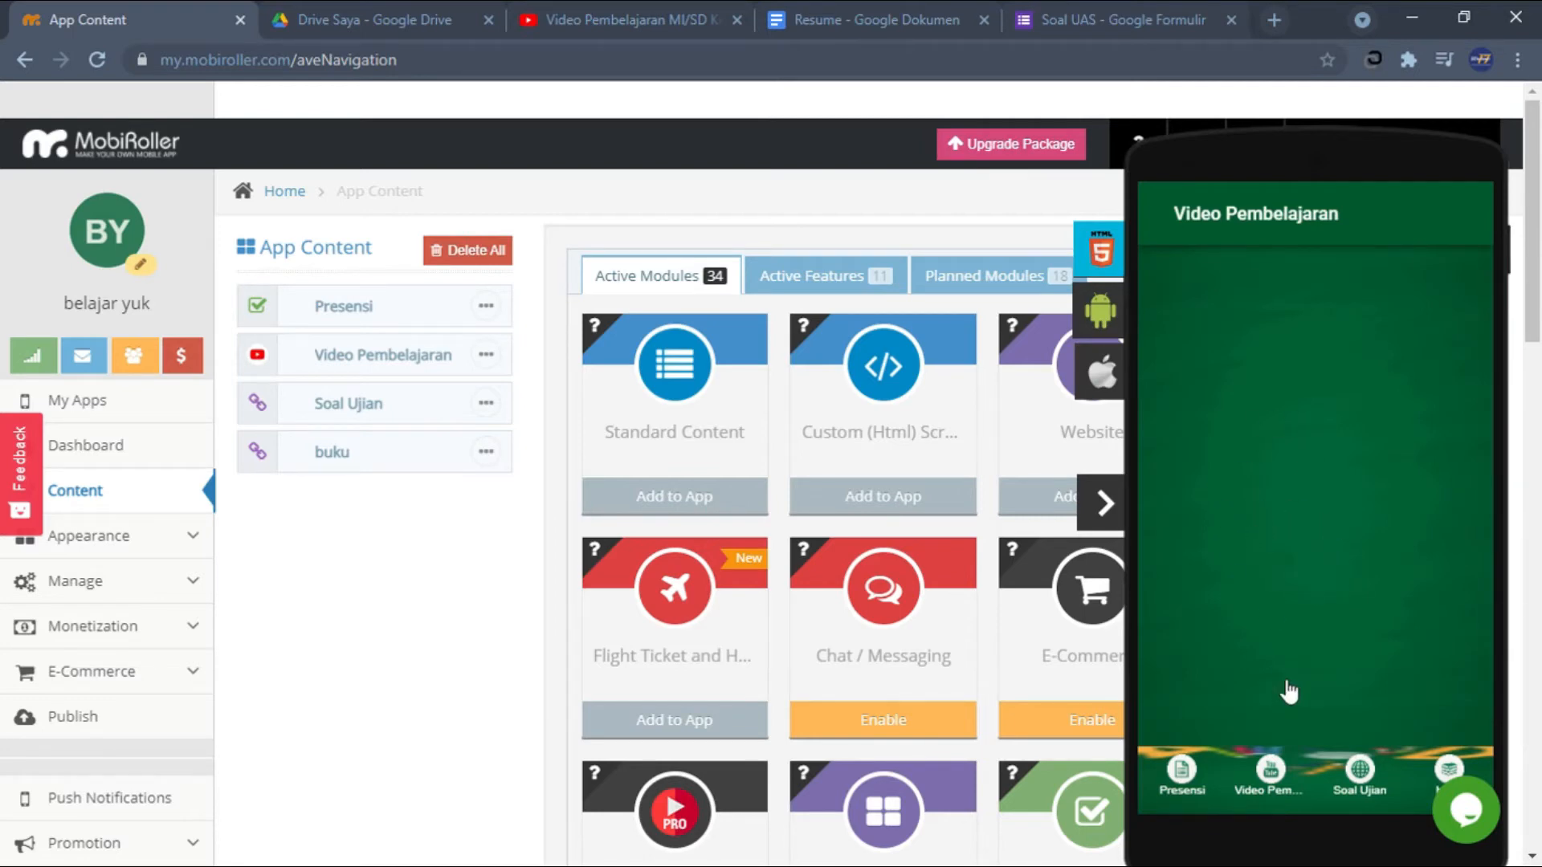
pyautogui.click(1362, 776)
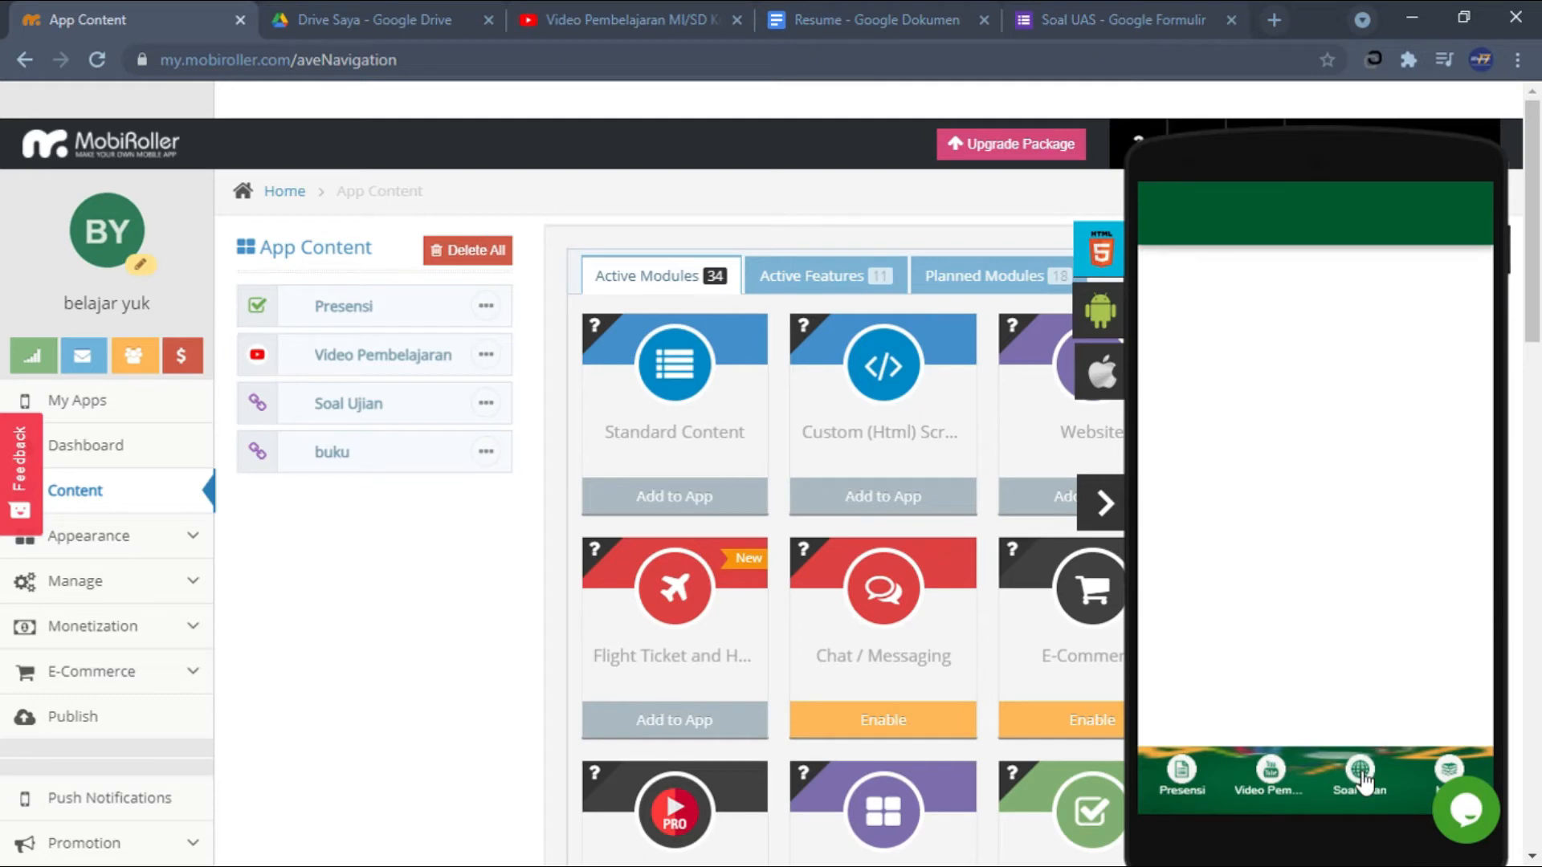
pyautogui.click(1452, 769)
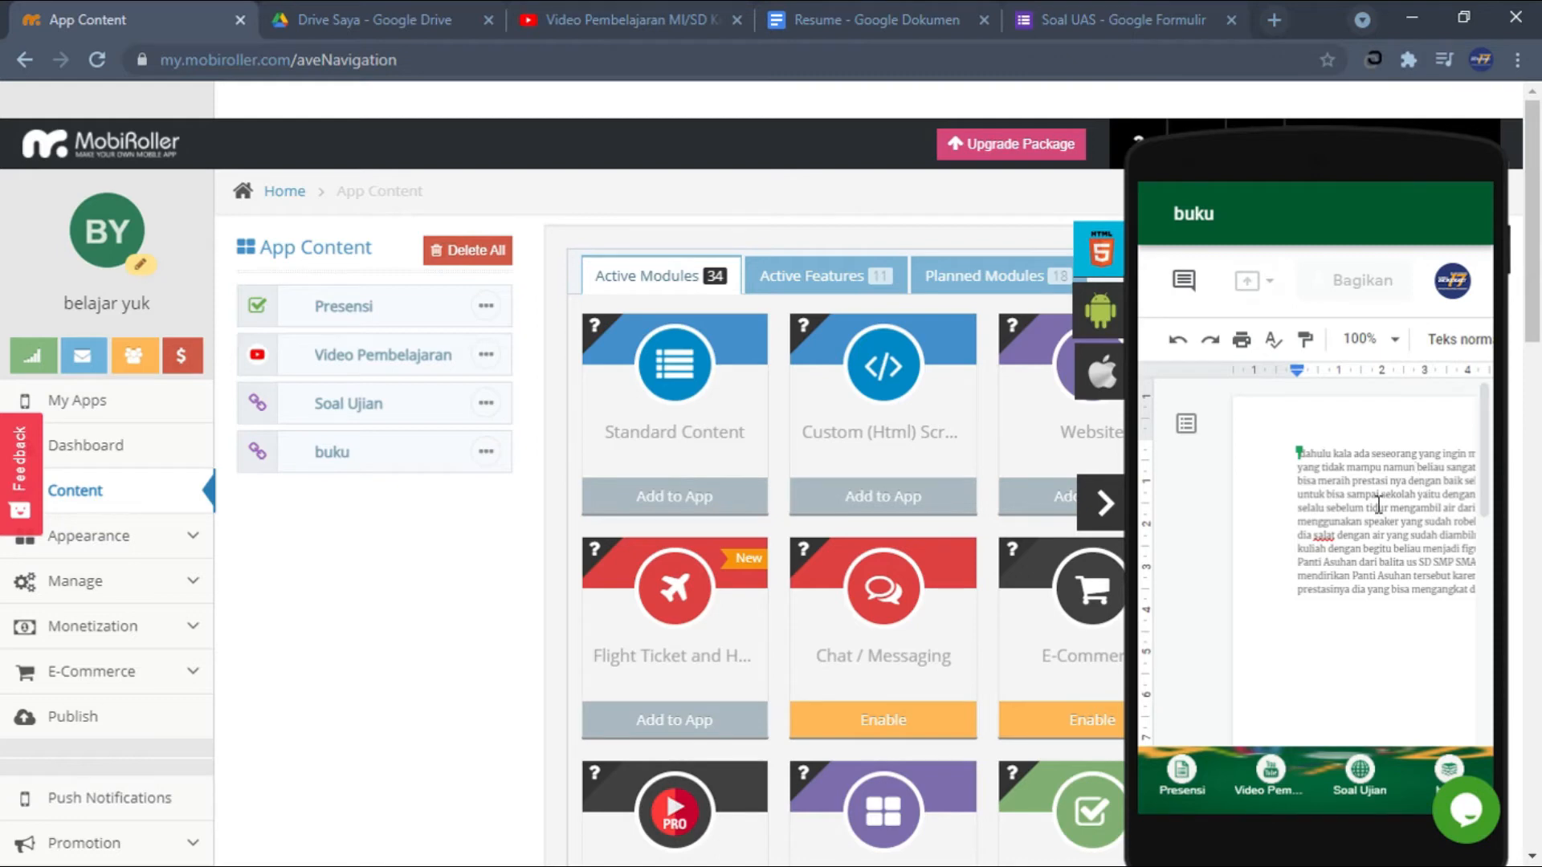
pyautogui.click(1181, 775)
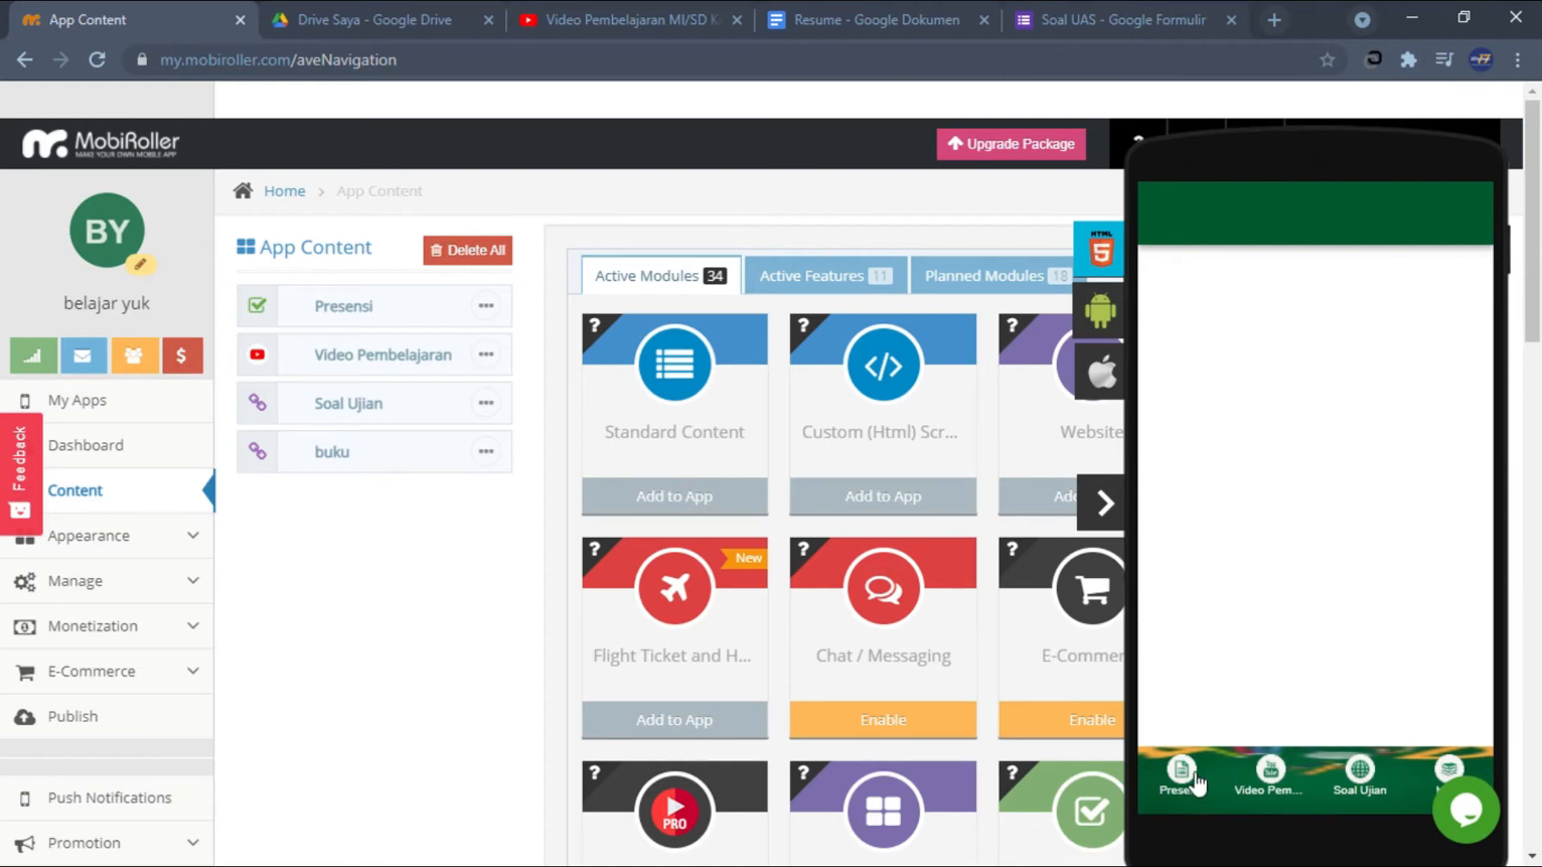
pyautogui.click(1117, 511)
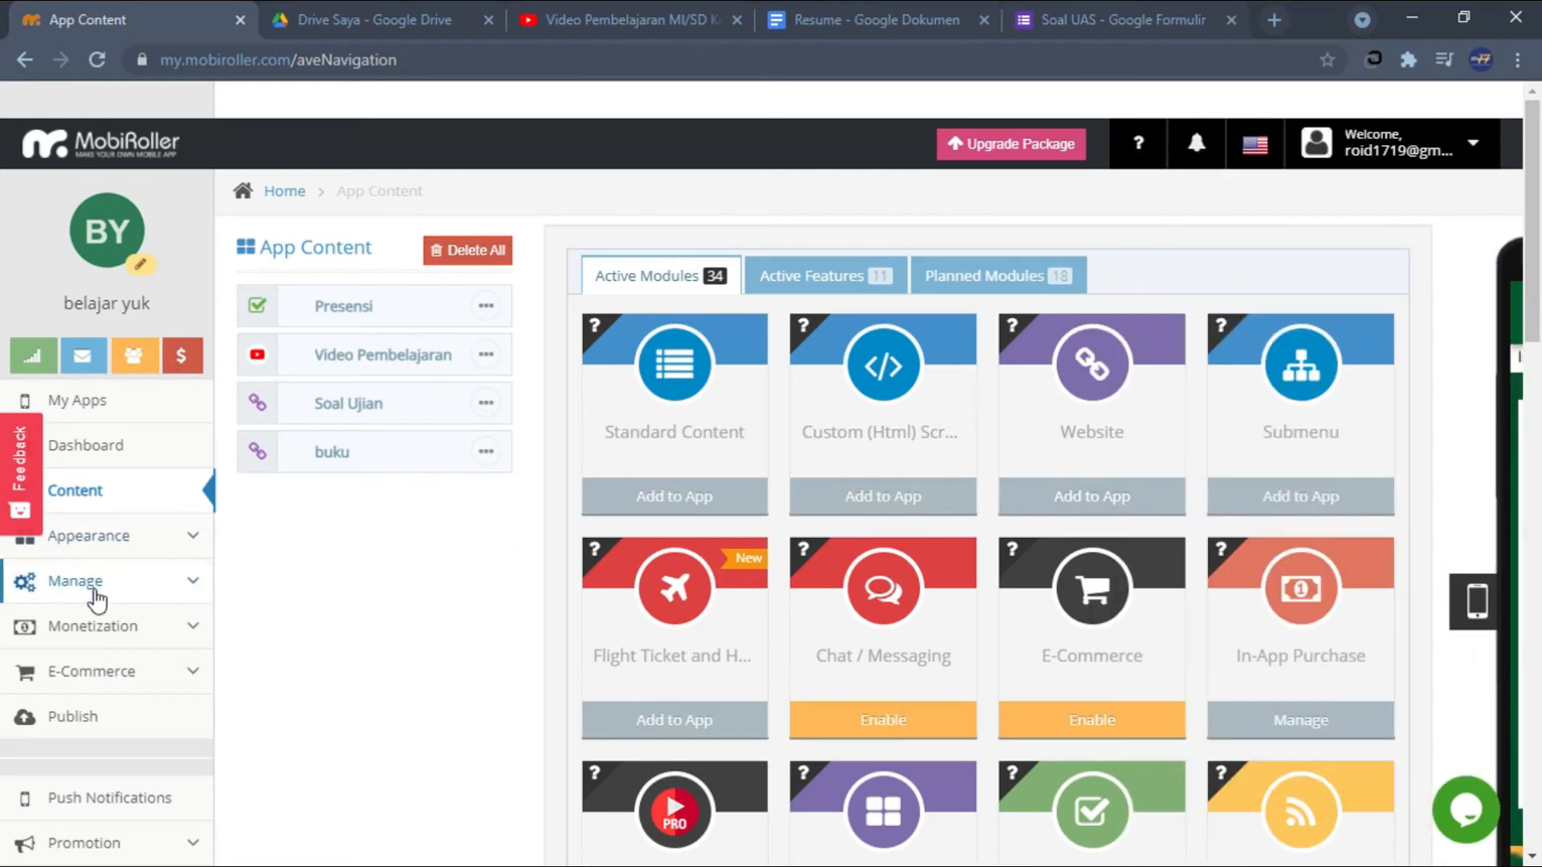
# Open the app's general appearance settings and look over the available options.
pyautogui.click(114, 545)
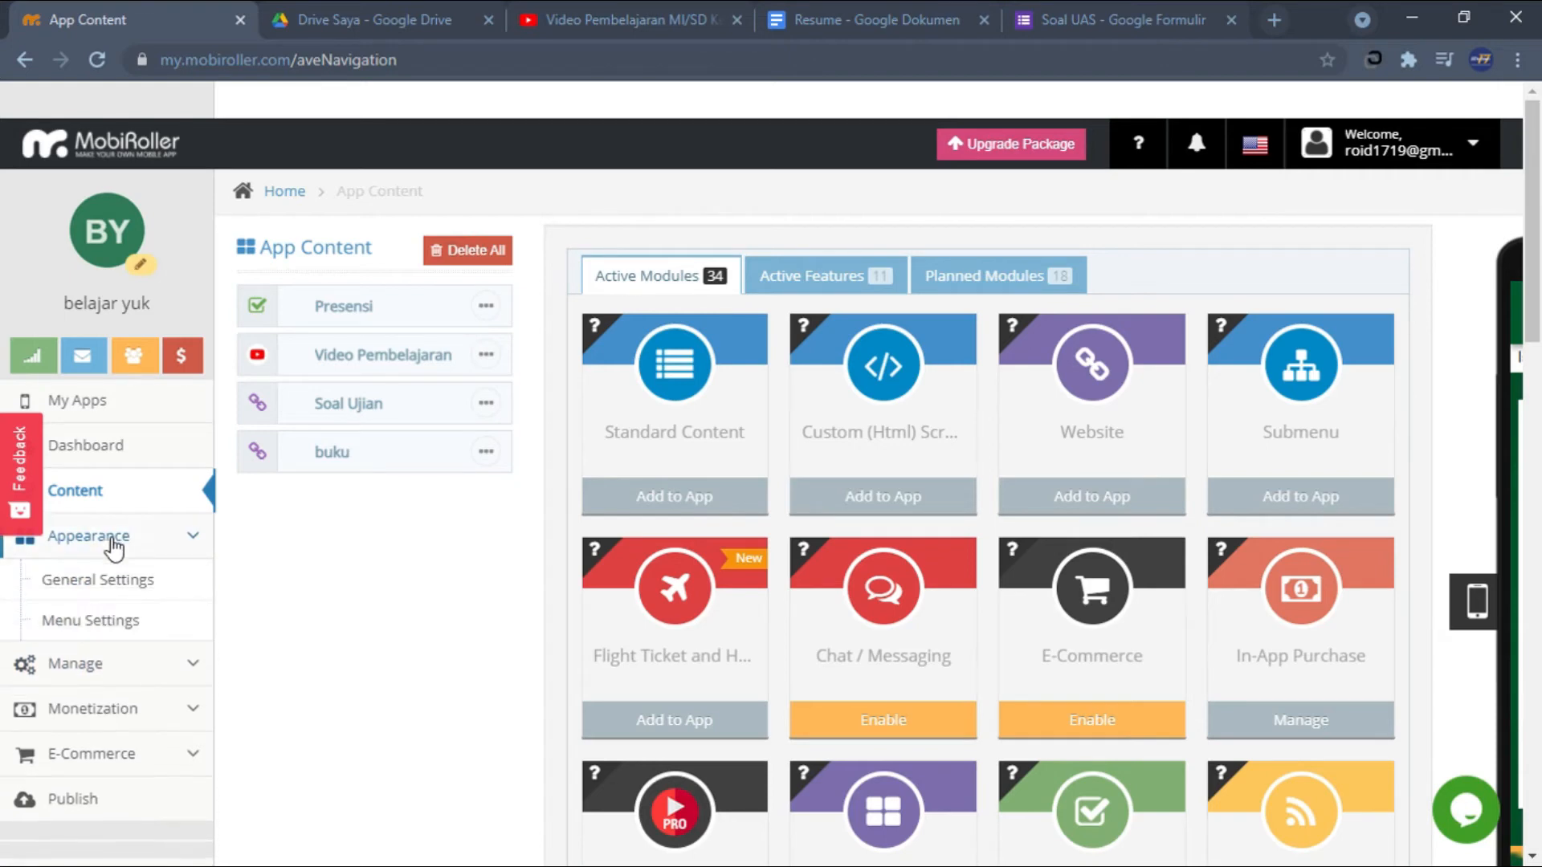
pyautogui.click(131, 593)
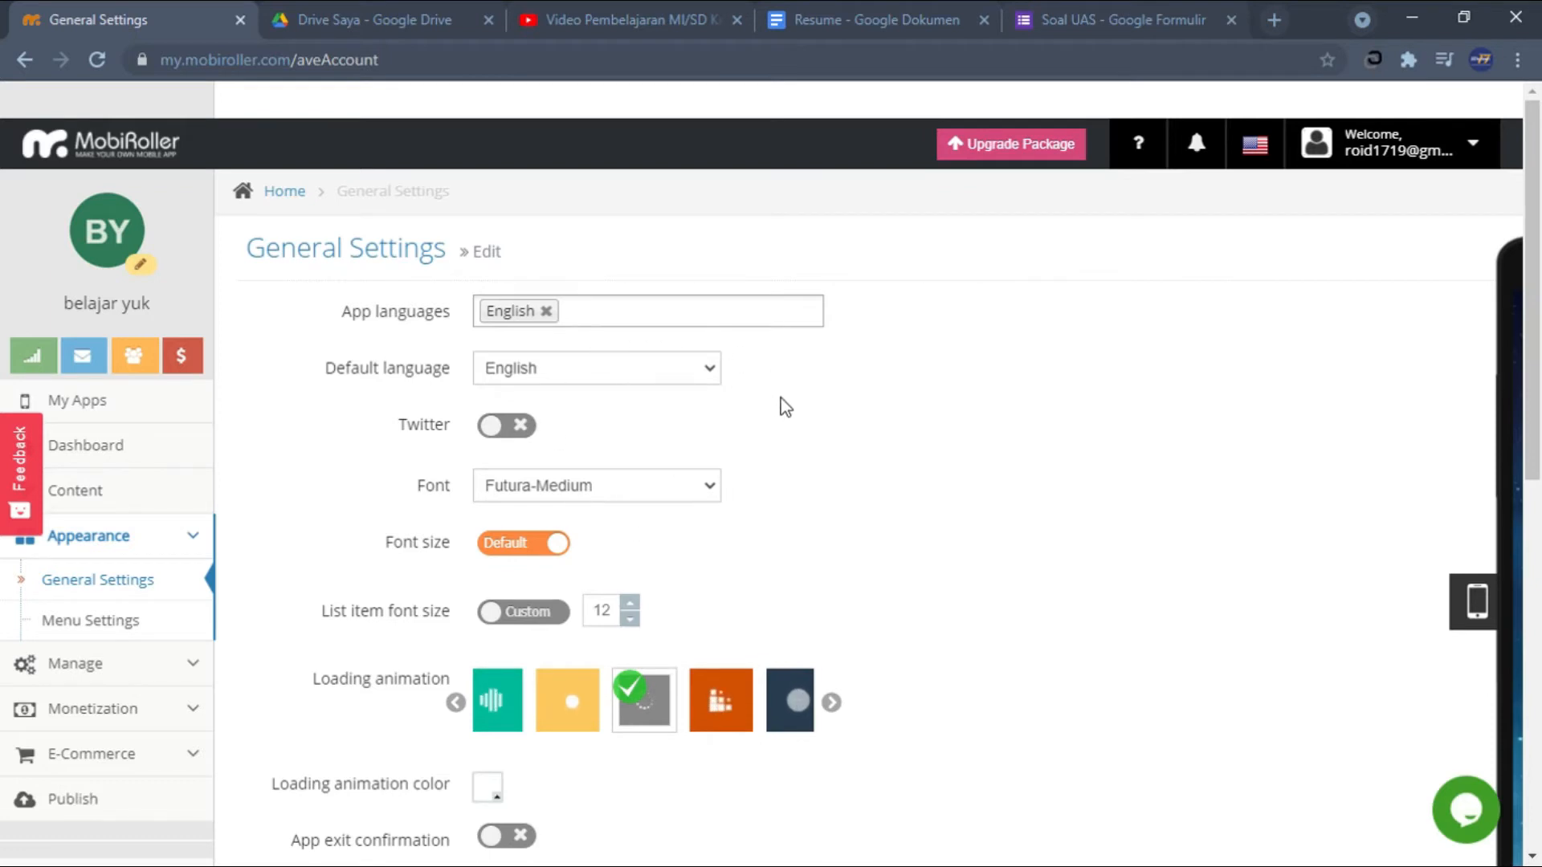
pyautogui.scroll(-2, 786, 407)
pyautogui.scroll(-2, 787, 408)
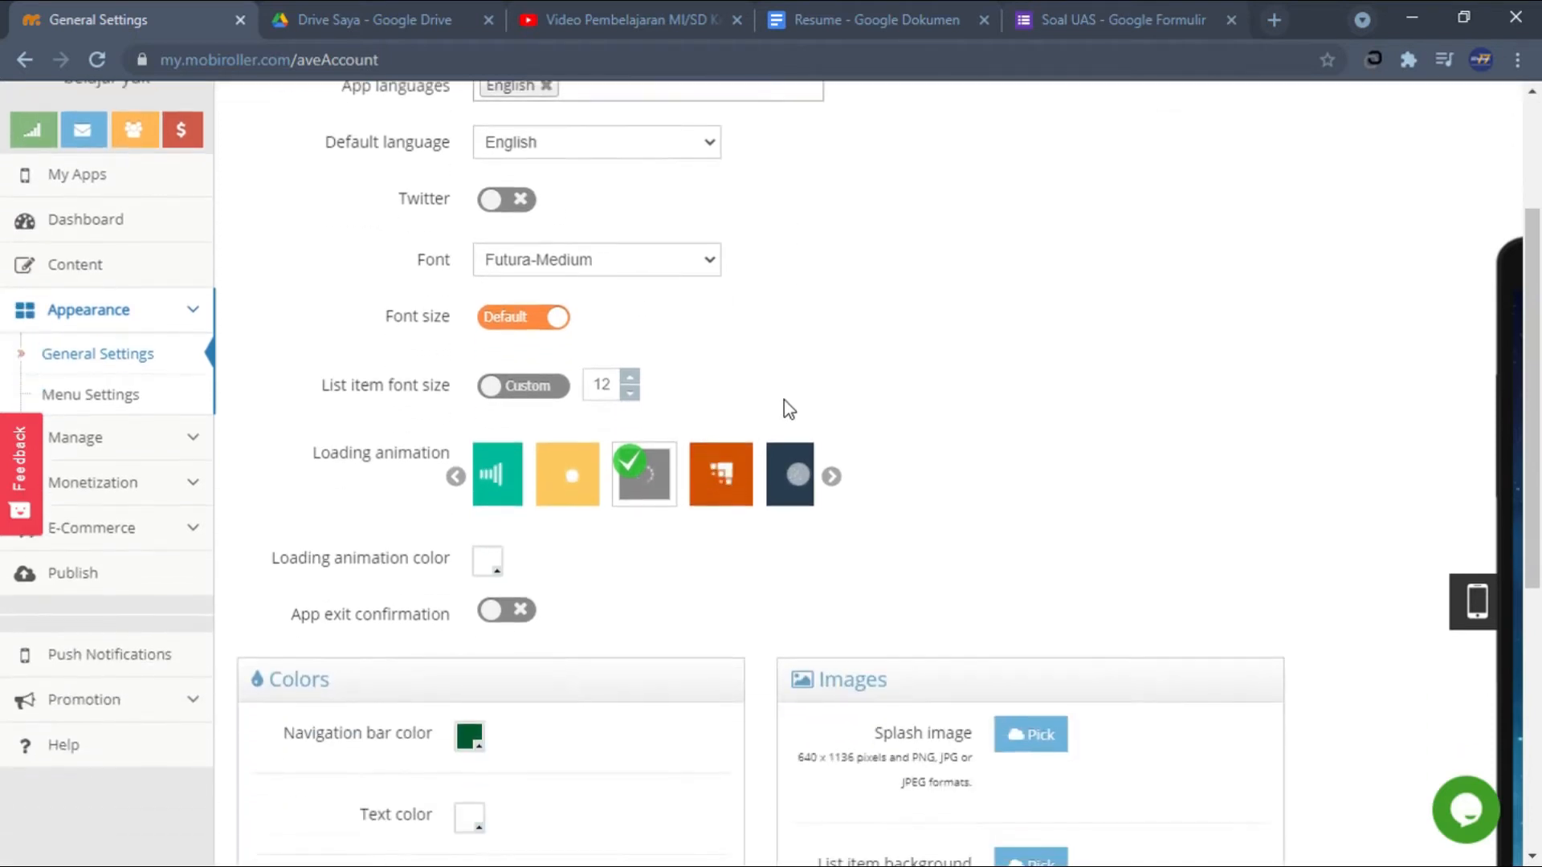
pyautogui.scroll(4, 790, 410)
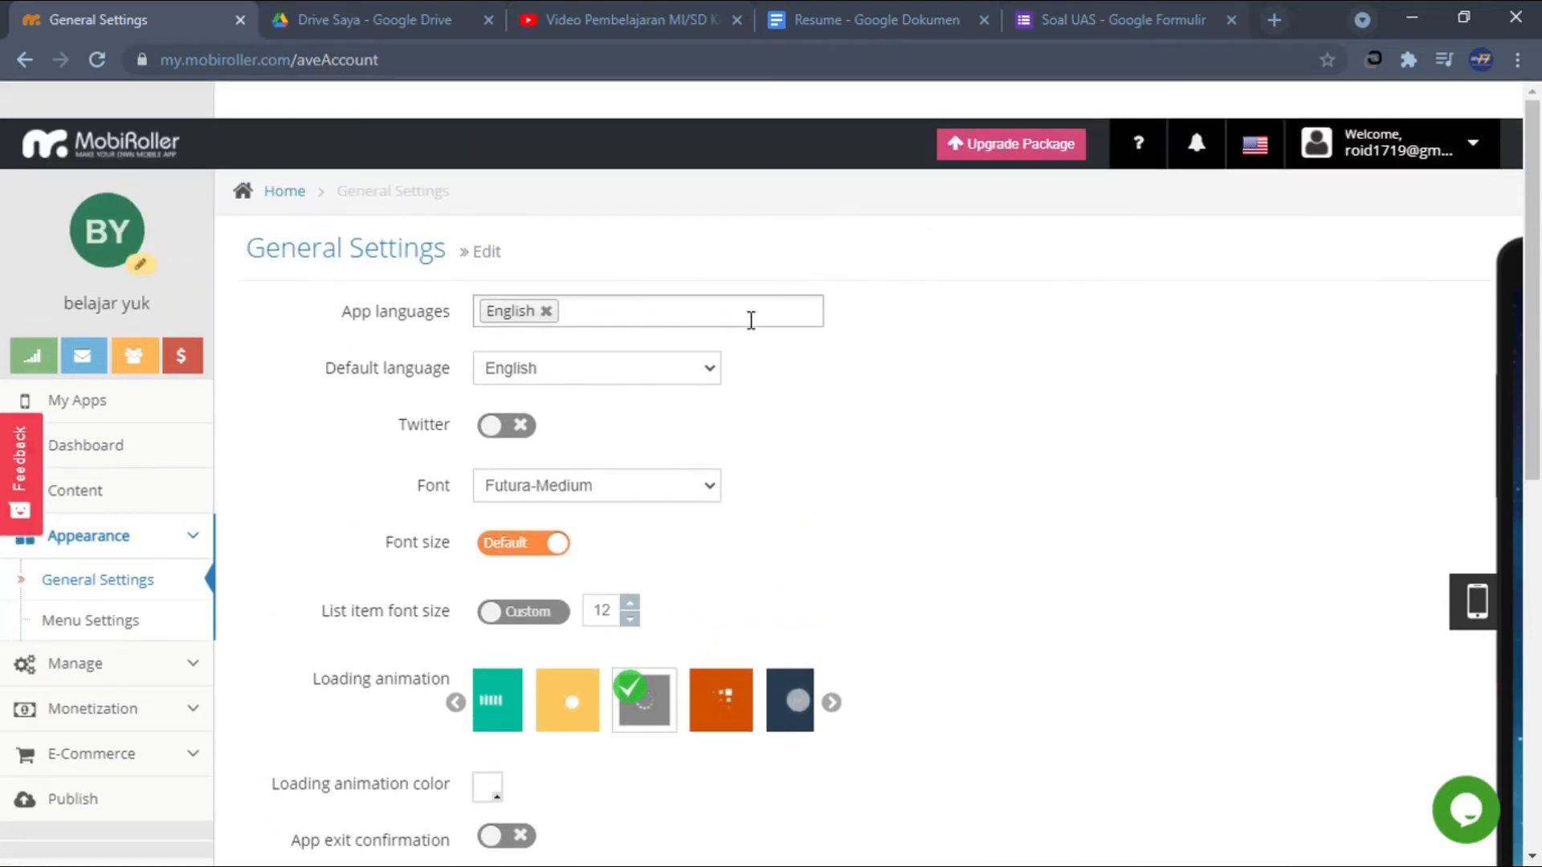
# Browse the languages and fonts that can be chosen for the app.
pyautogui.click(751, 321)
pyautogui.scroll(-12, 738, 466)
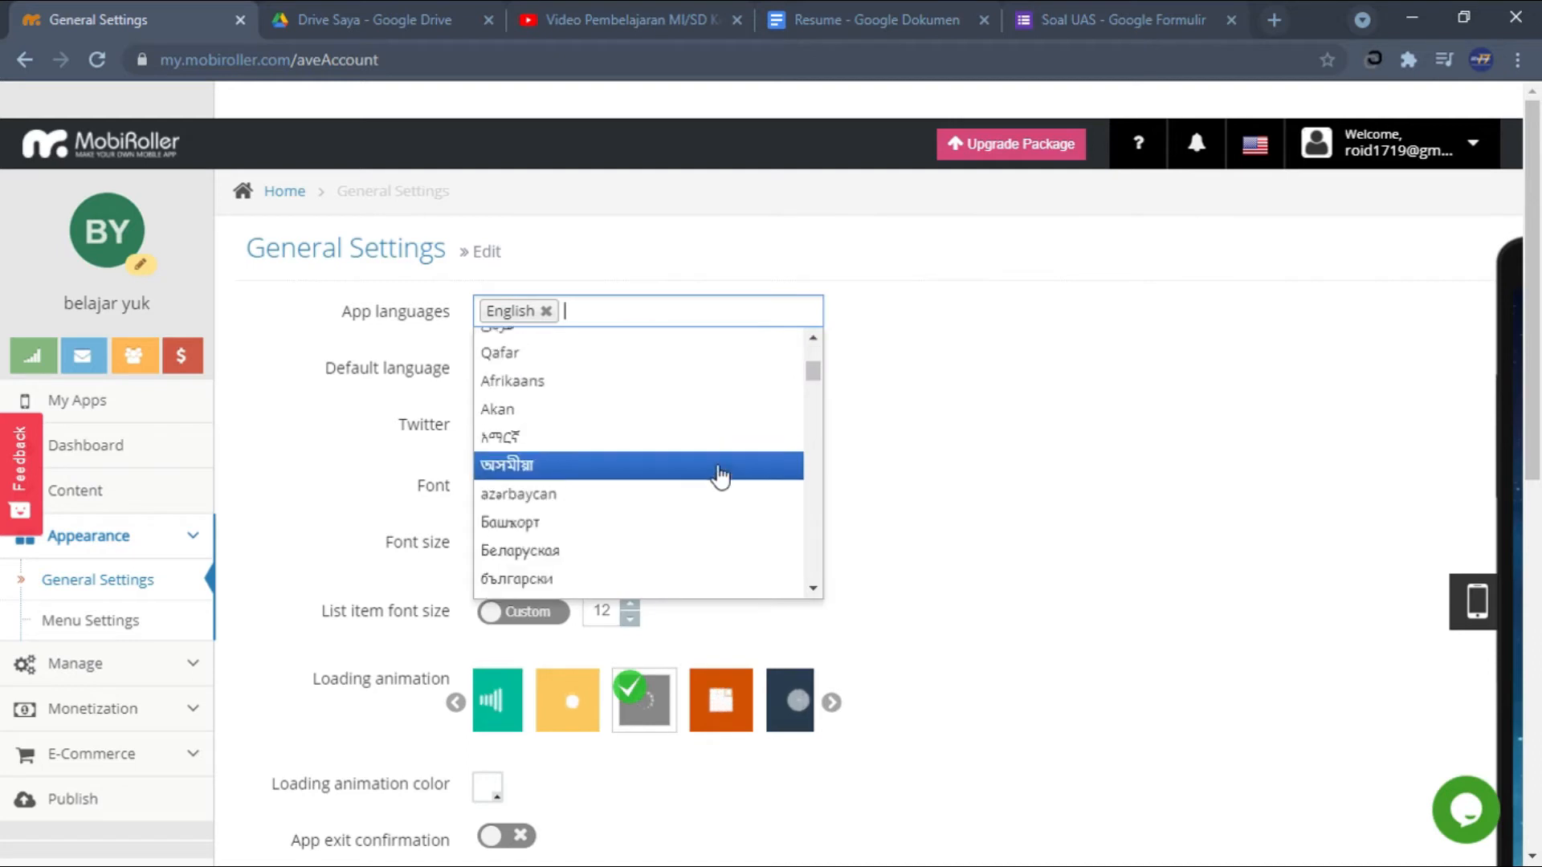
pyautogui.scroll(-7, 720, 476)
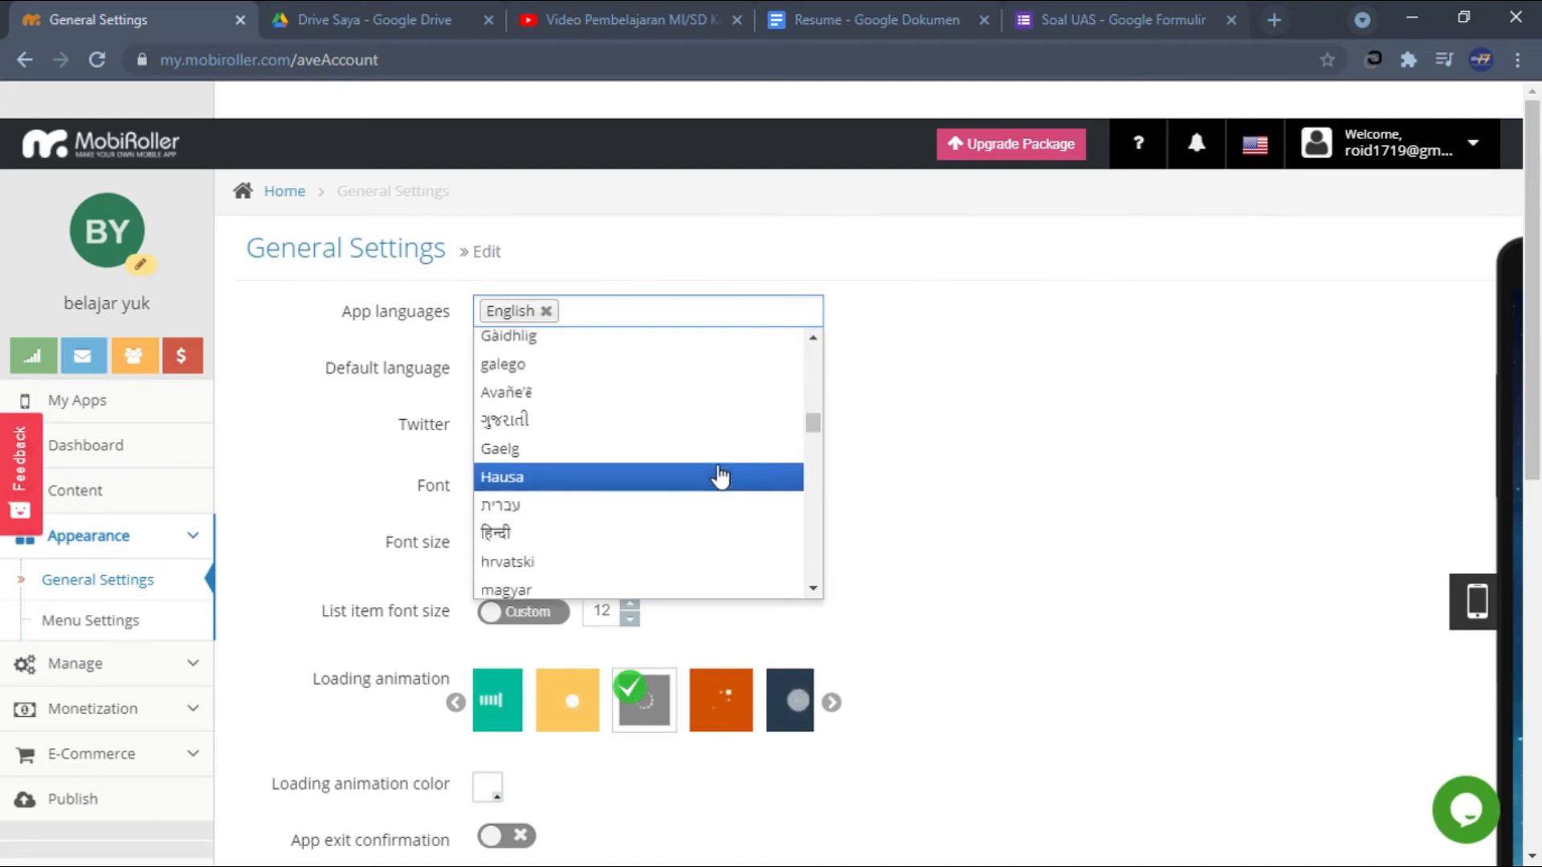
pyautogui.scroll(-2, 721, 476)
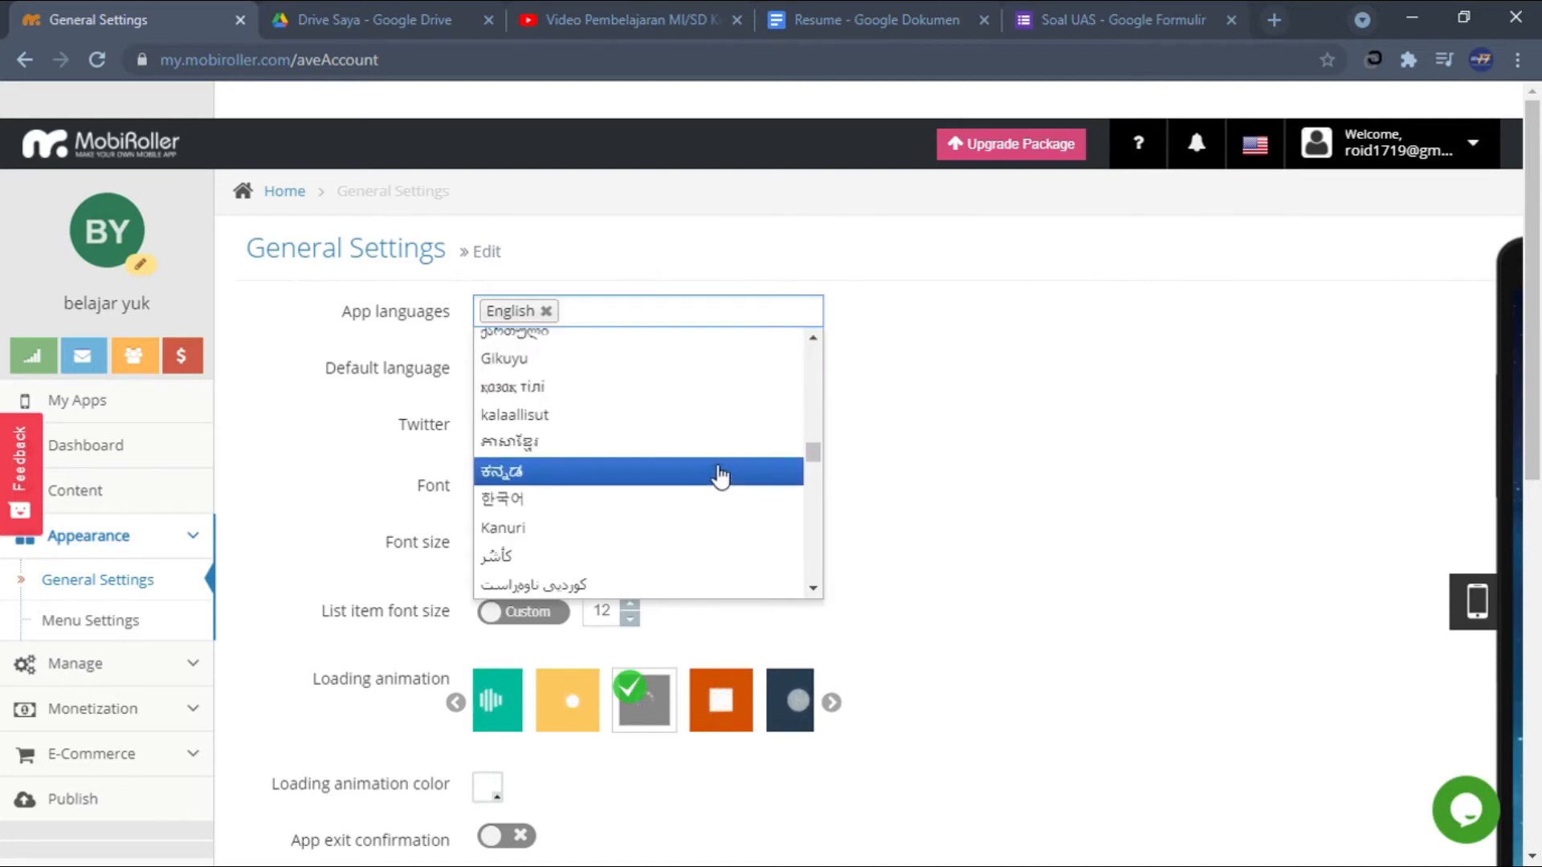
pyautogui.scroll(-12, 720, 476)
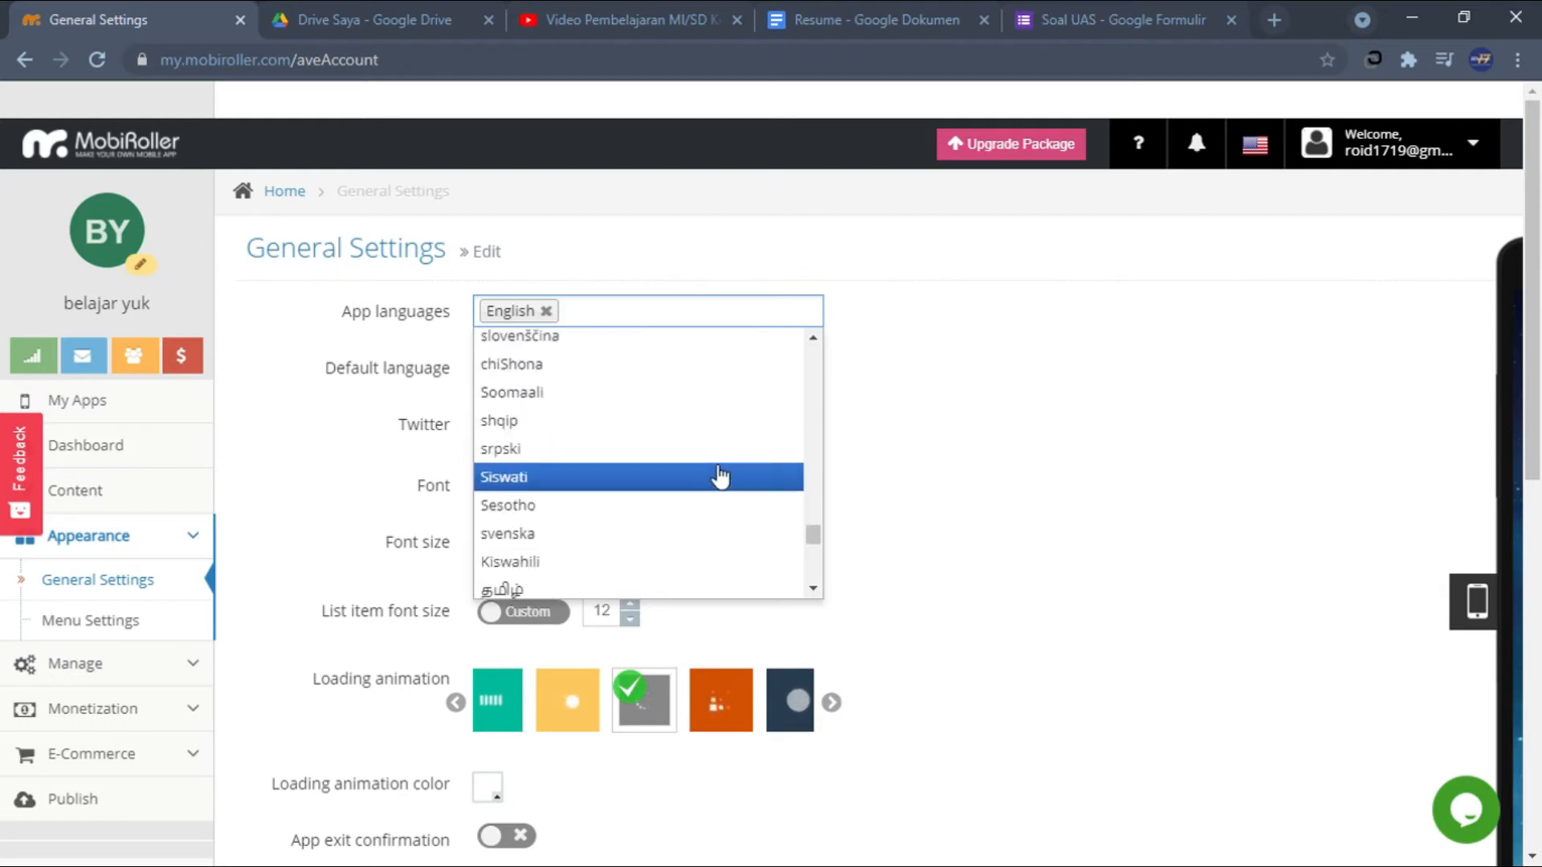
pyautogui.scroll(-9, 720, 476)
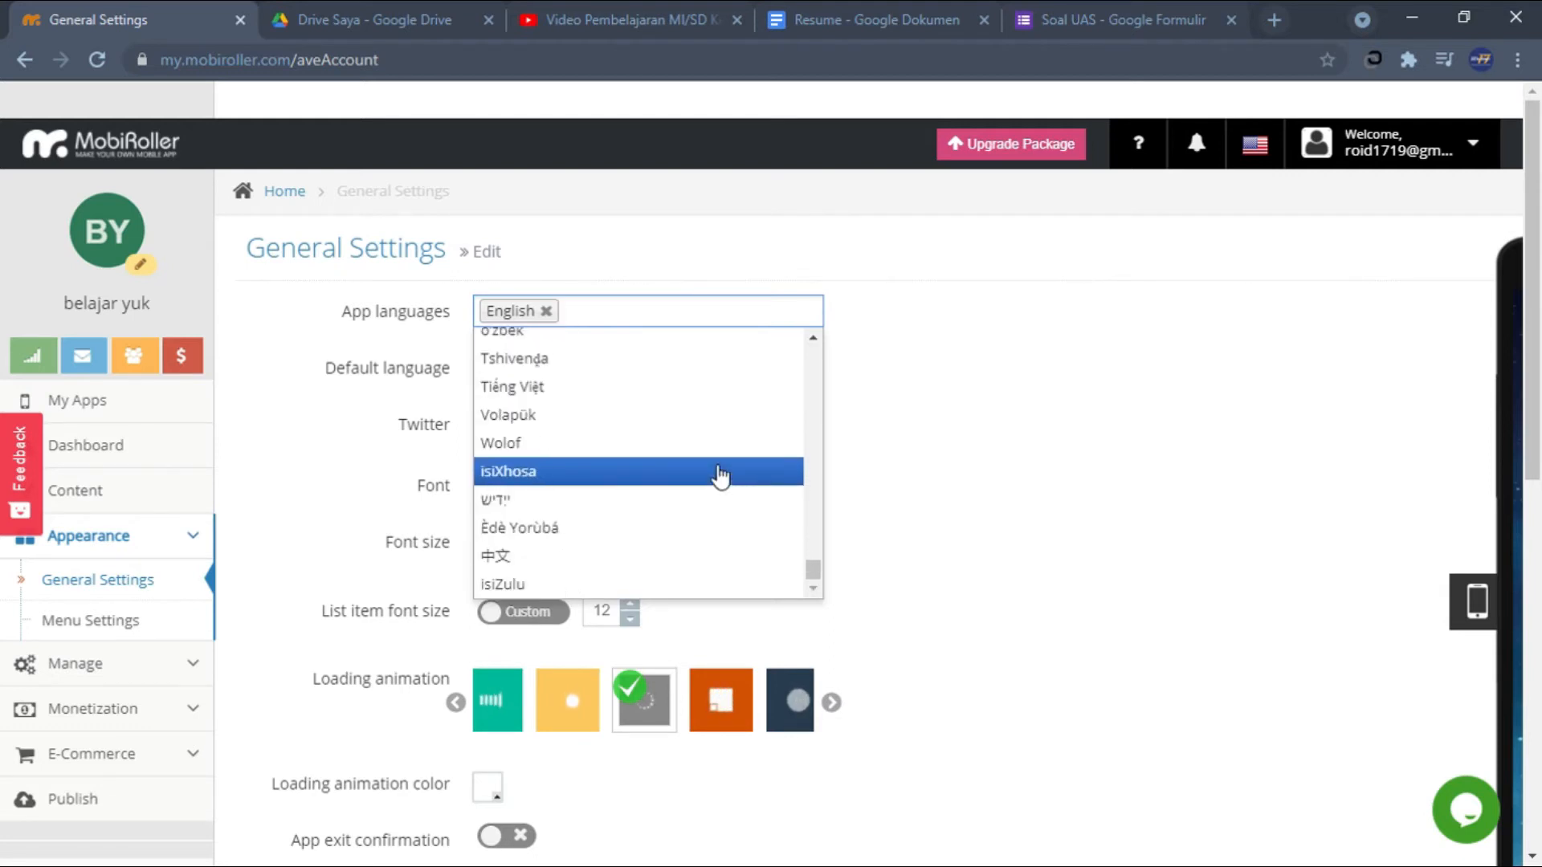
pyautogui.click(1014, 461)
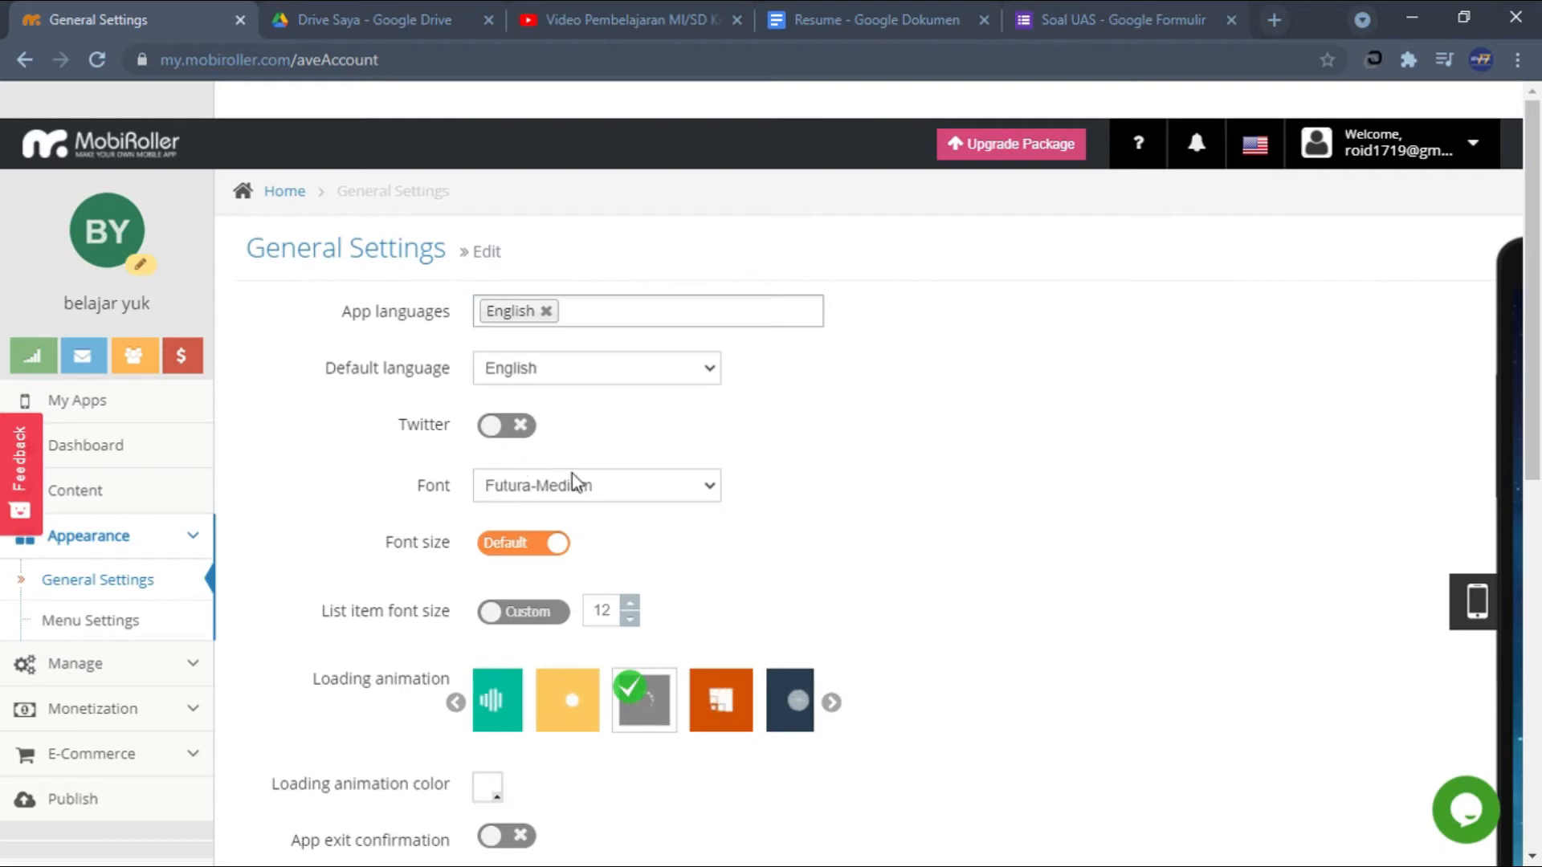
pyautogui.click(724, 493)
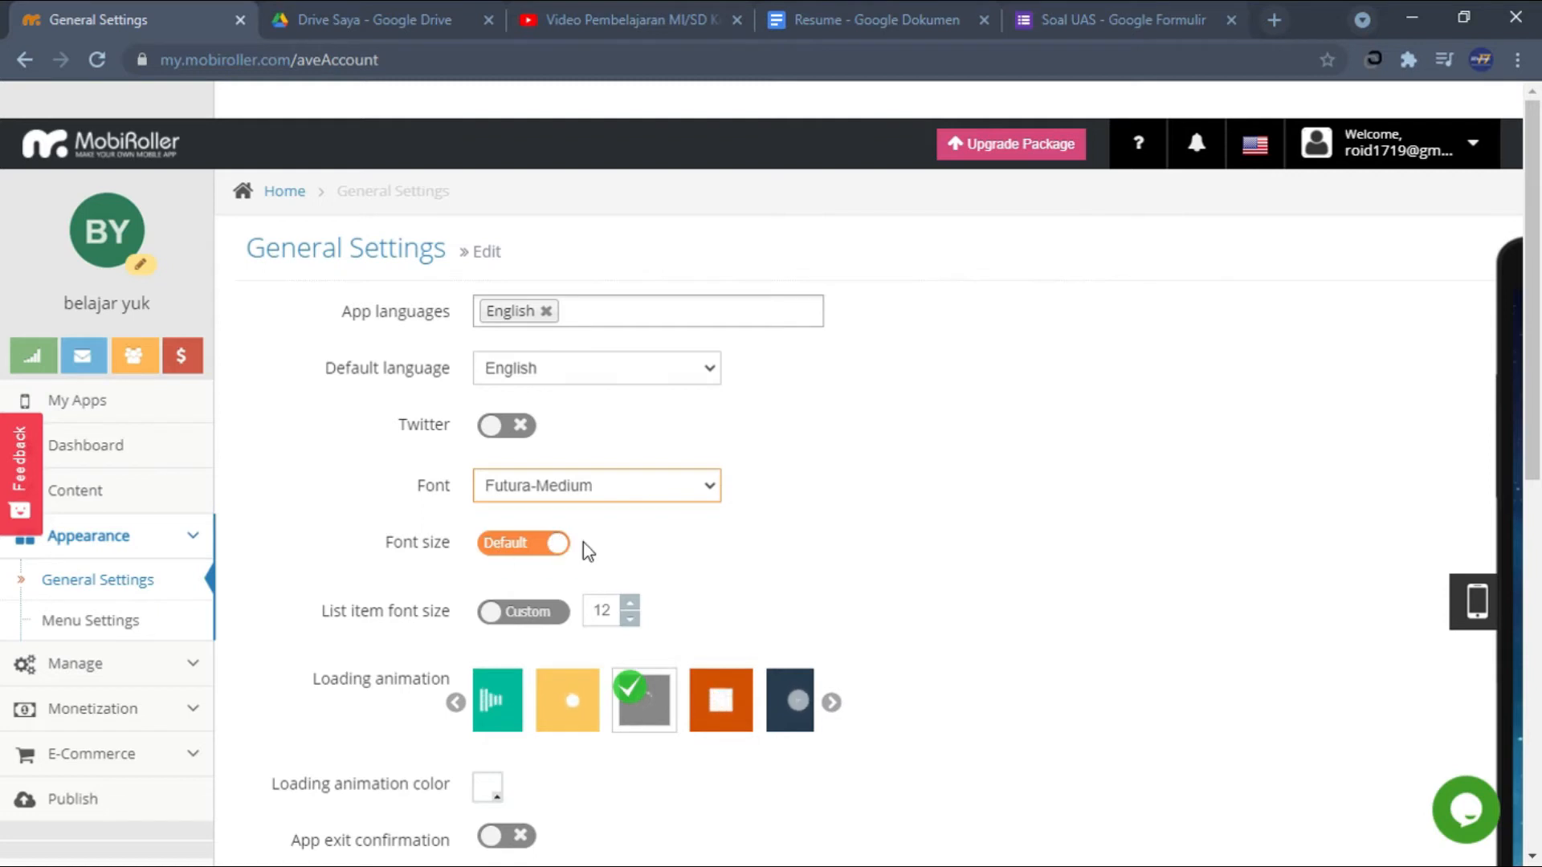
# Change the app's loading animation to the white diamond on the green tile.
pyautogui.scroll(-1, 583, 542)
pyautogui.scroll(1, 584, 542)
pyautogui.scroll(-1, 583, 542)
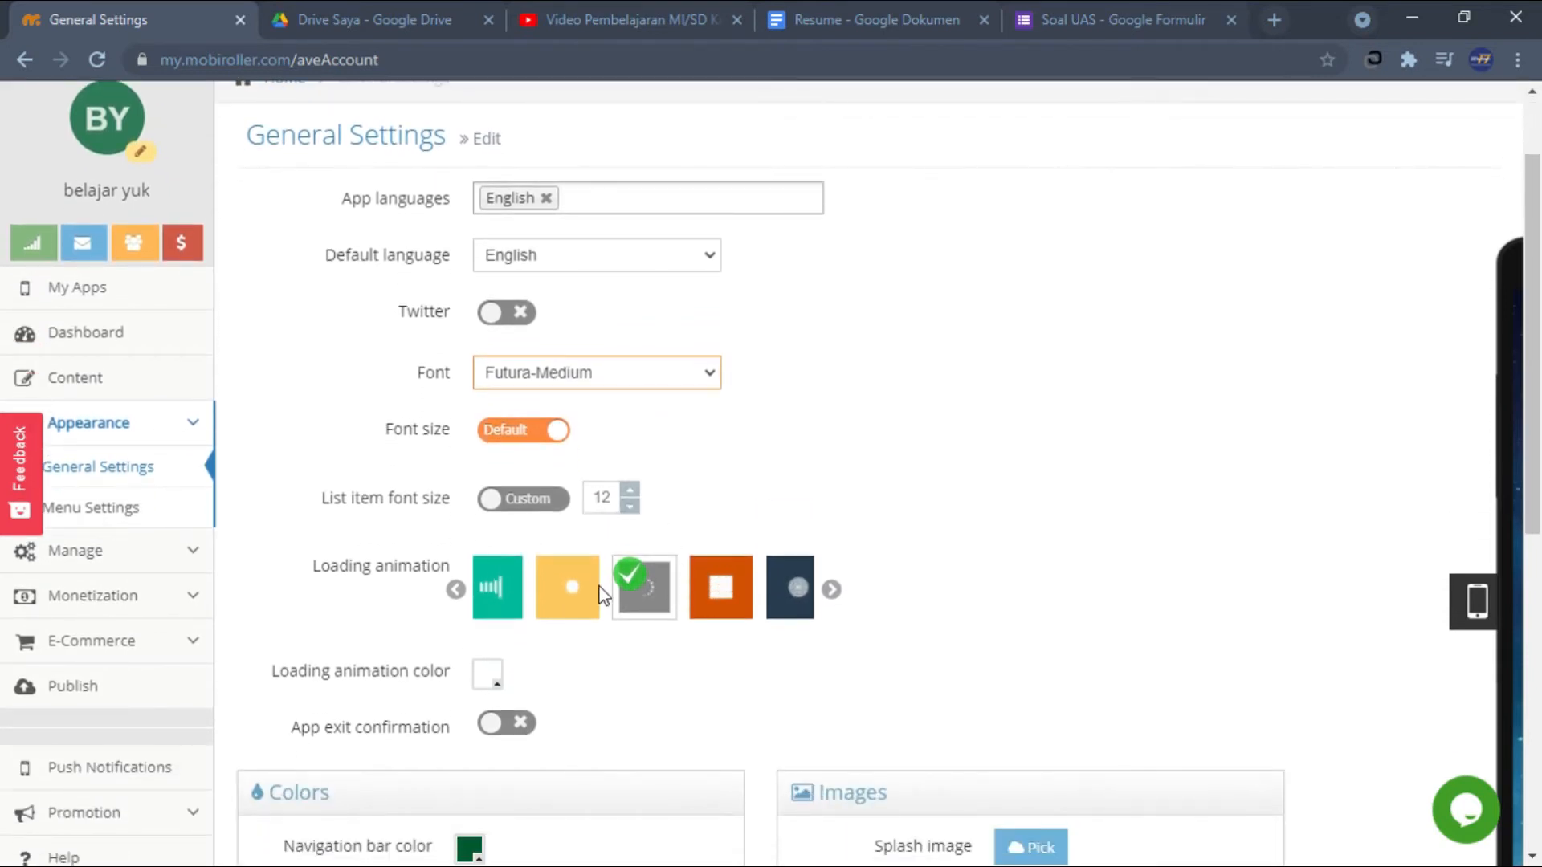
pyautogui.click(832, 592)
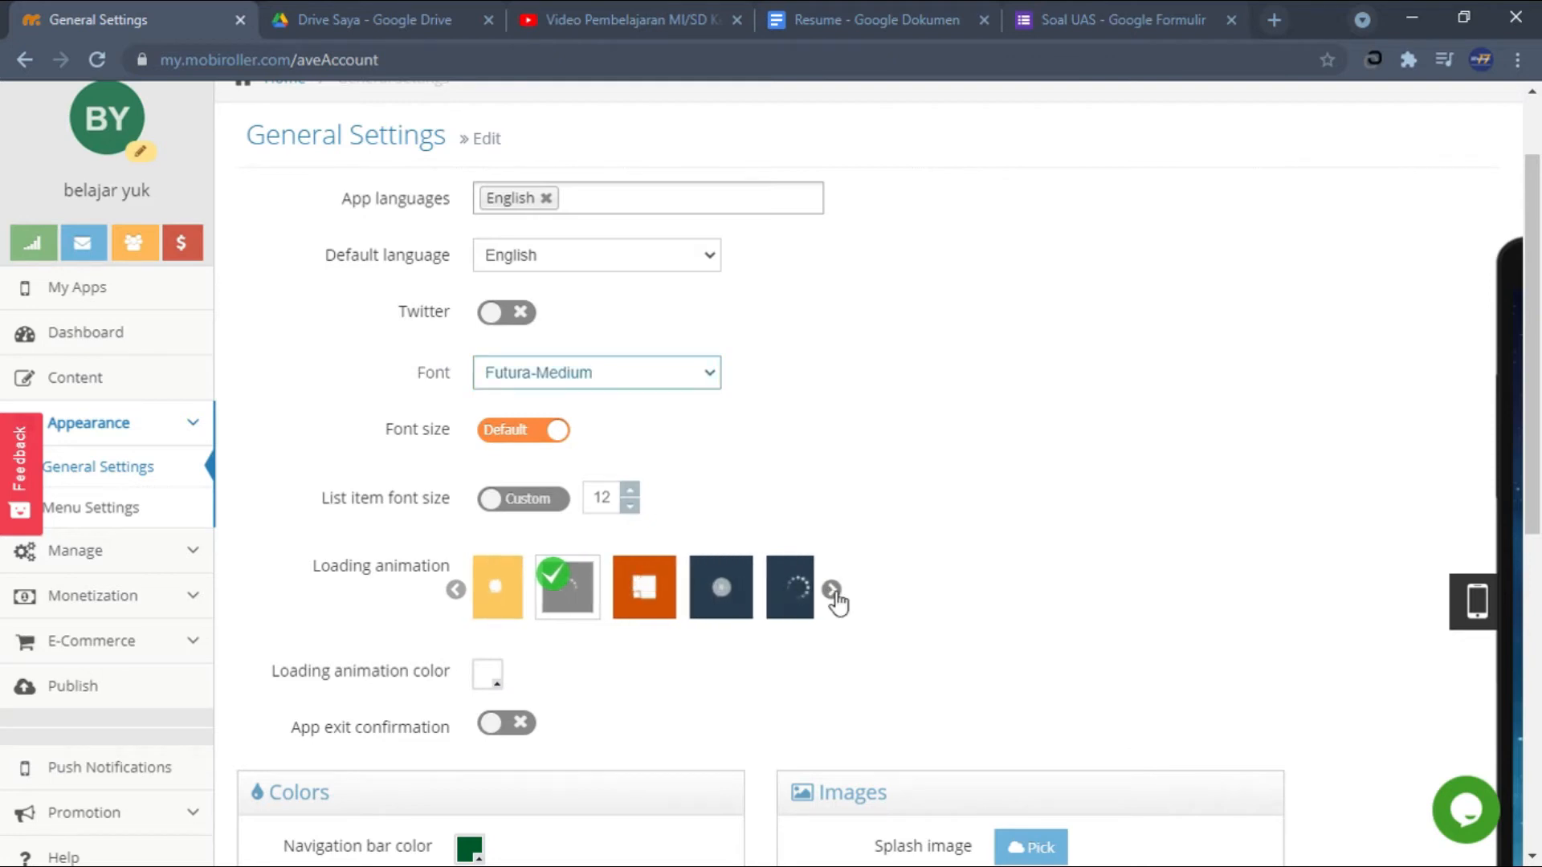
pyautogui.click(832, 591)
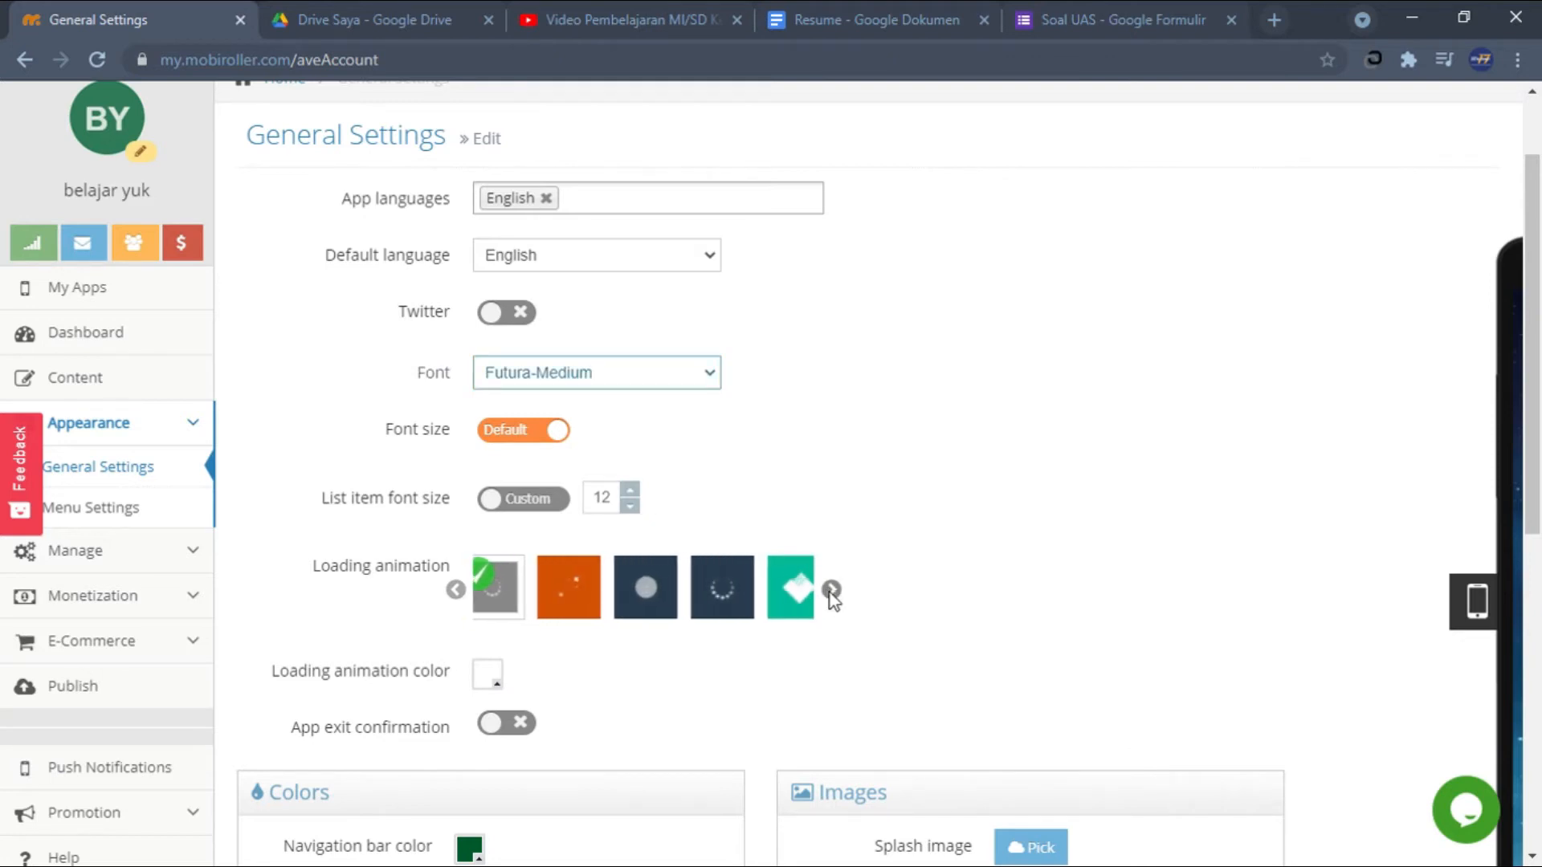
pyautogui.click(787, 592)
# Examine the color and image settings, including the splash image and its option for changing it, and cancel the image selection.
pyautogui.scroll(-3, 644, 604)
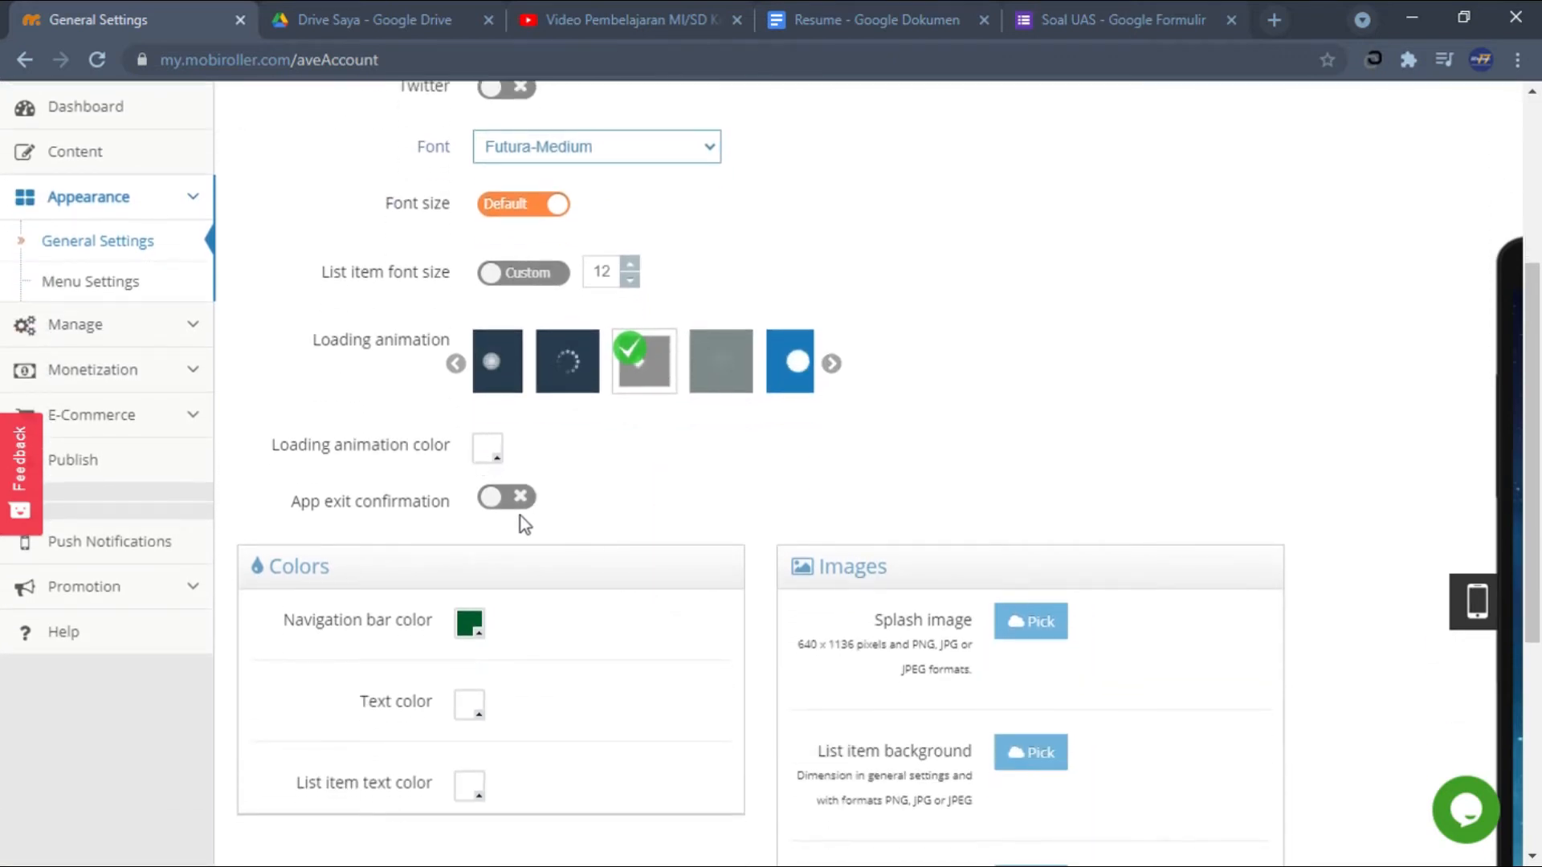
pyautogui.scroll(-2, 554, 519)
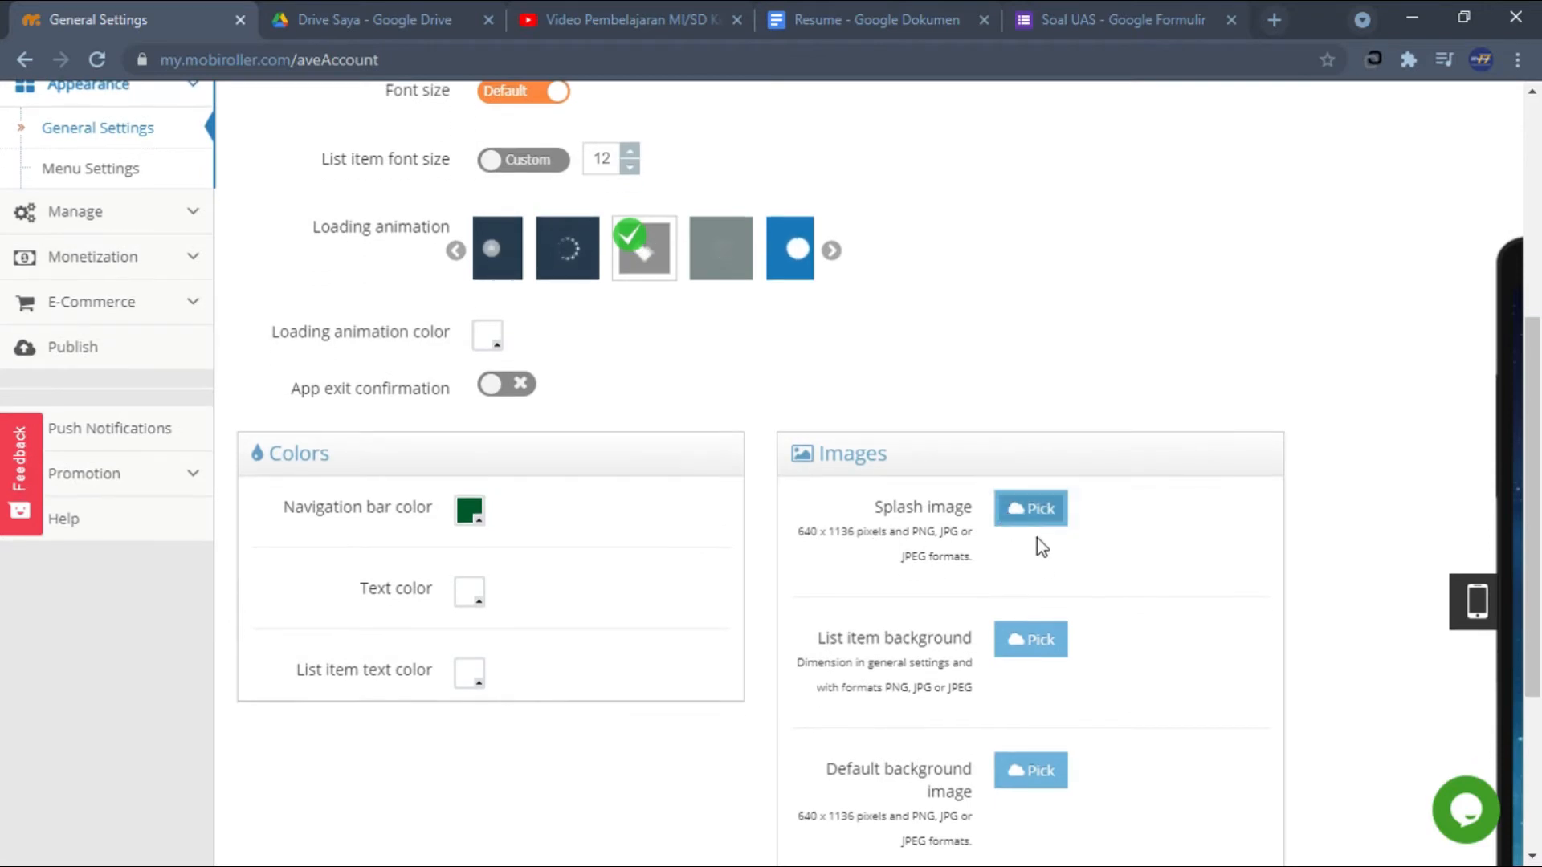
pyautogui.scroll(-2, 1050, 665)
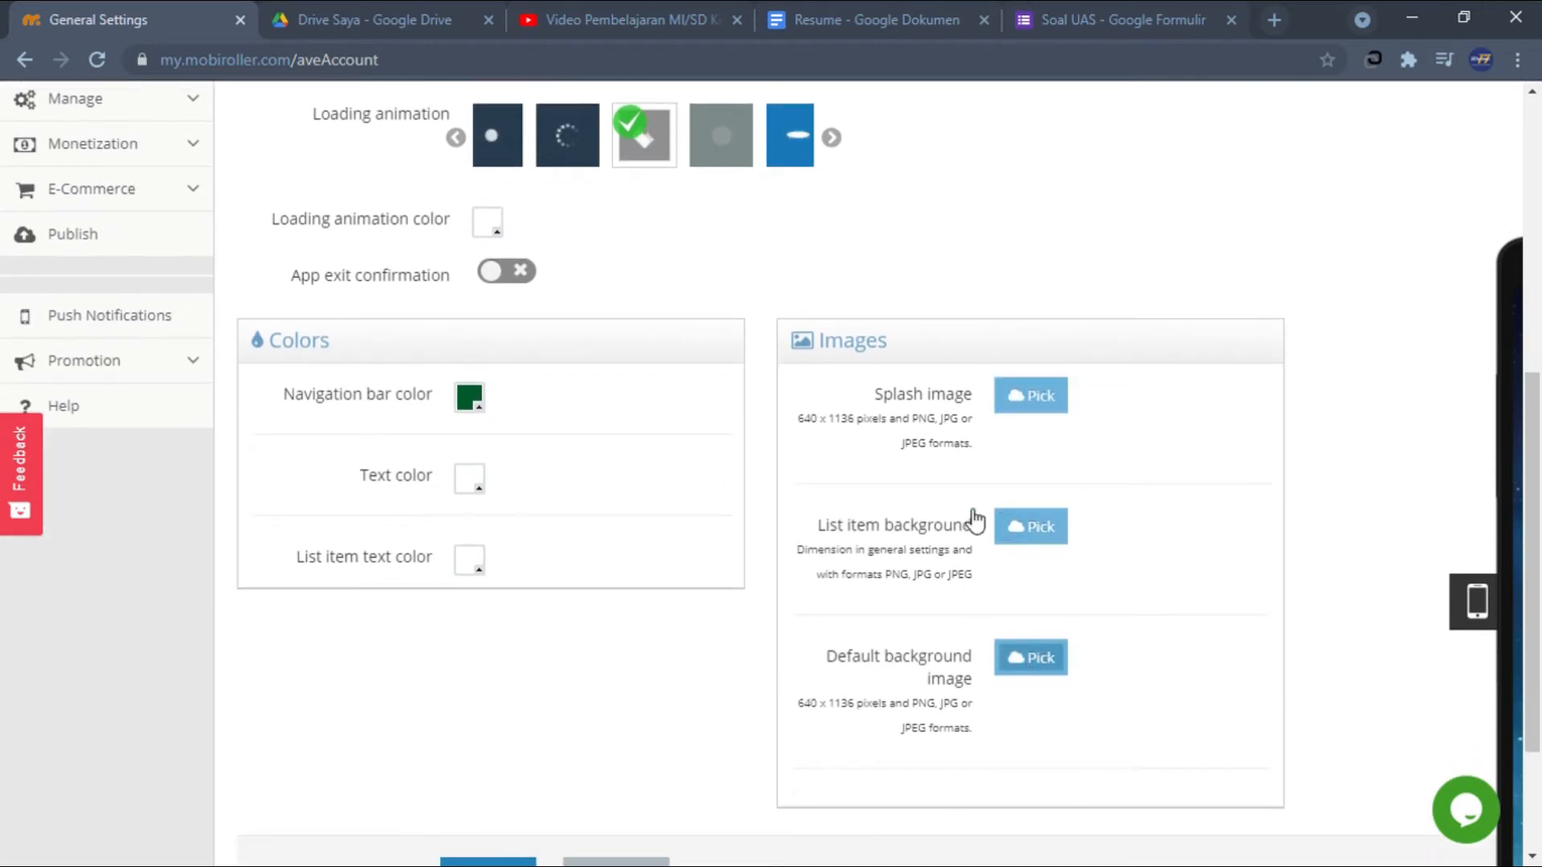
pyautogui.click(1065, 409)
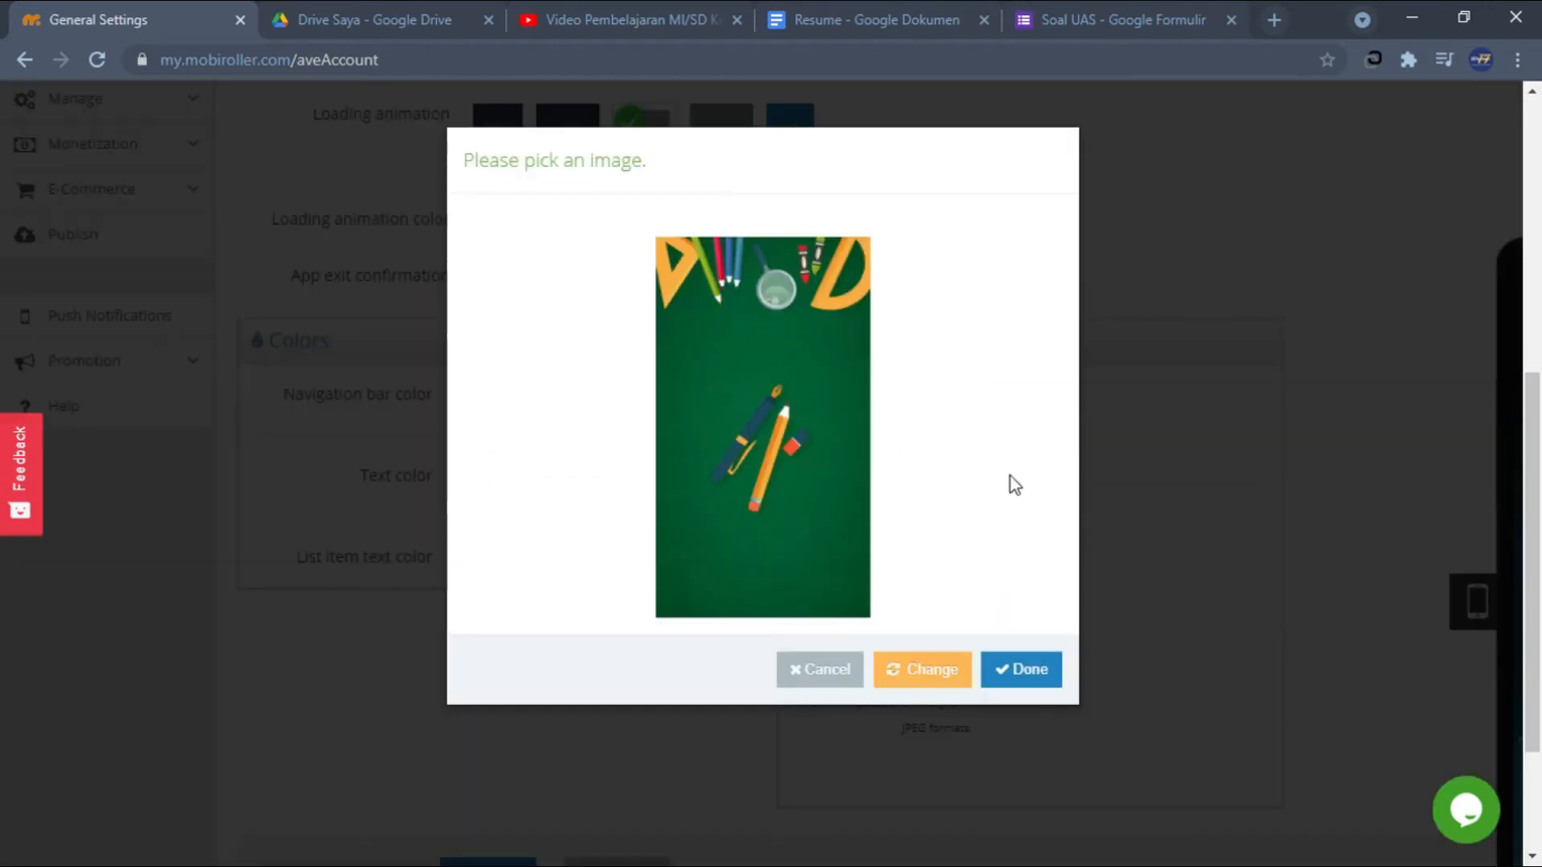
pyautogui.click(940, 687)
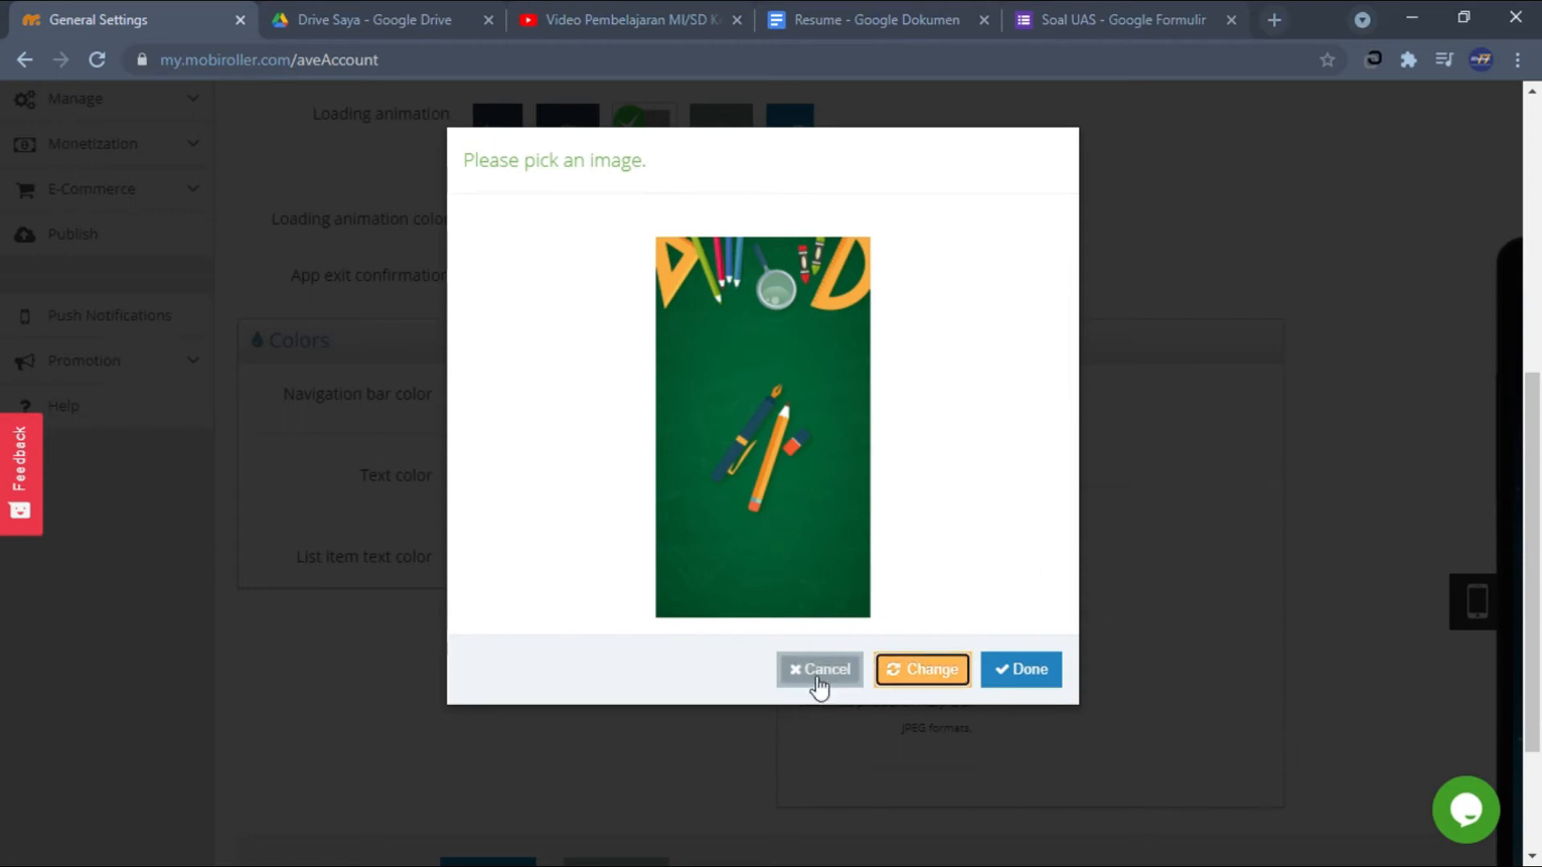
pyautogui.click(818, 680)
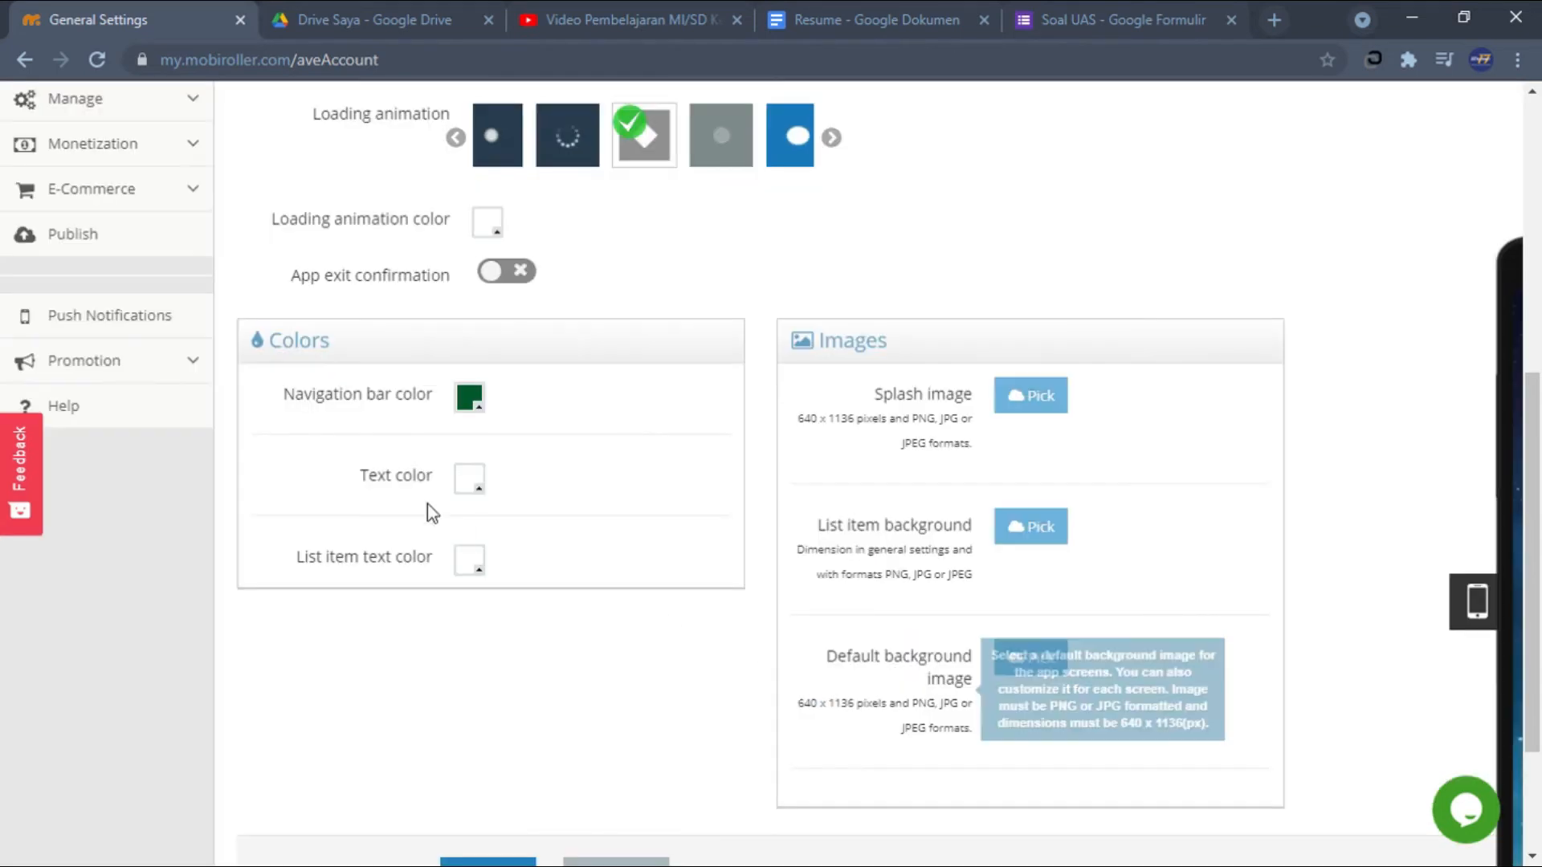
pyautogui.scroll(6, 565, 450)
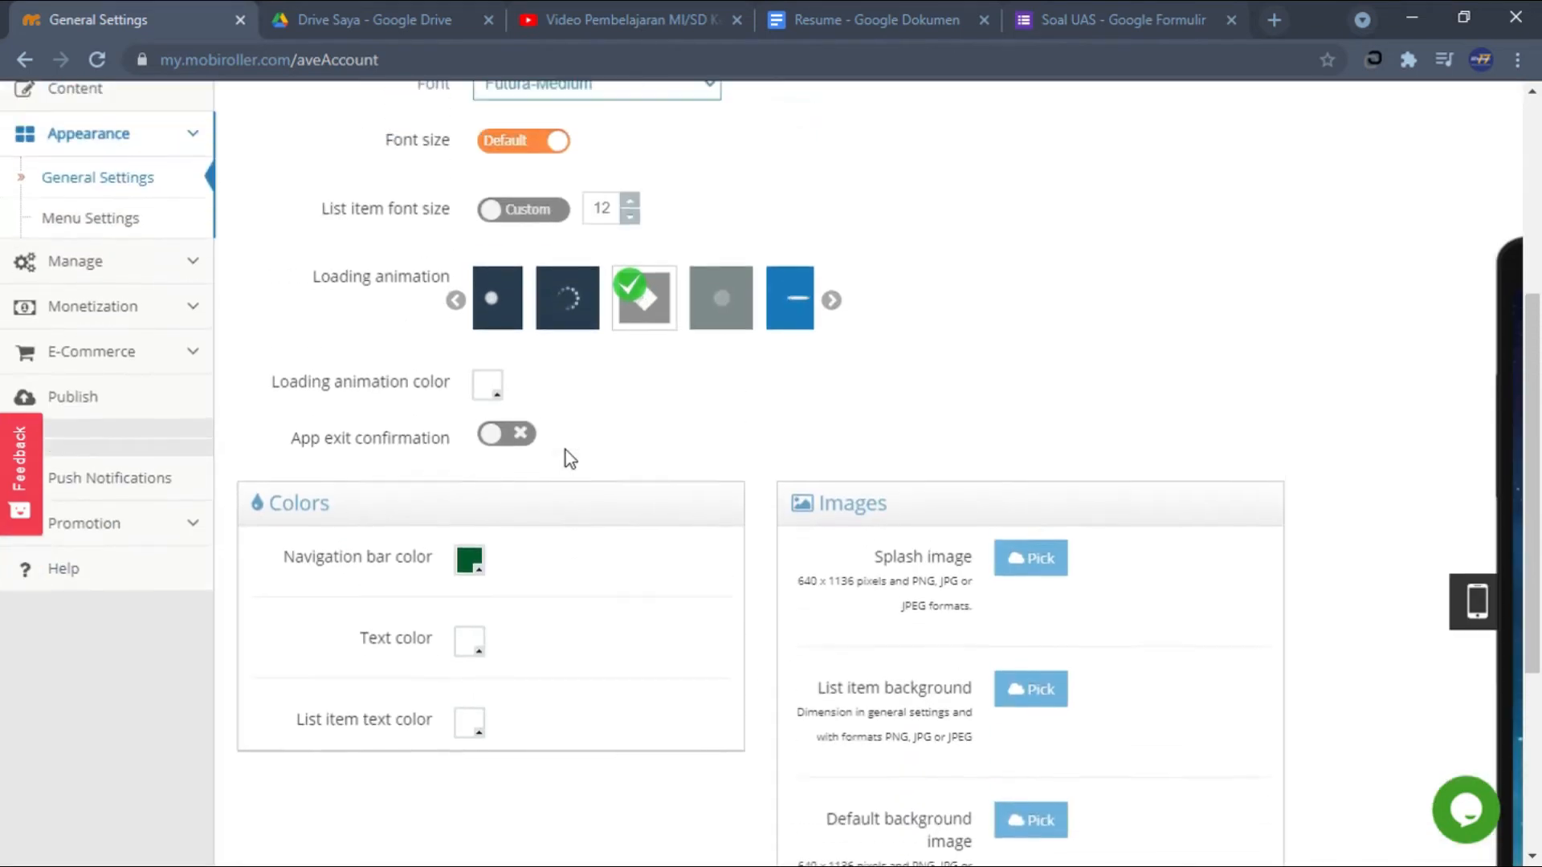
pyautogui.scroll(2, 482, 460)
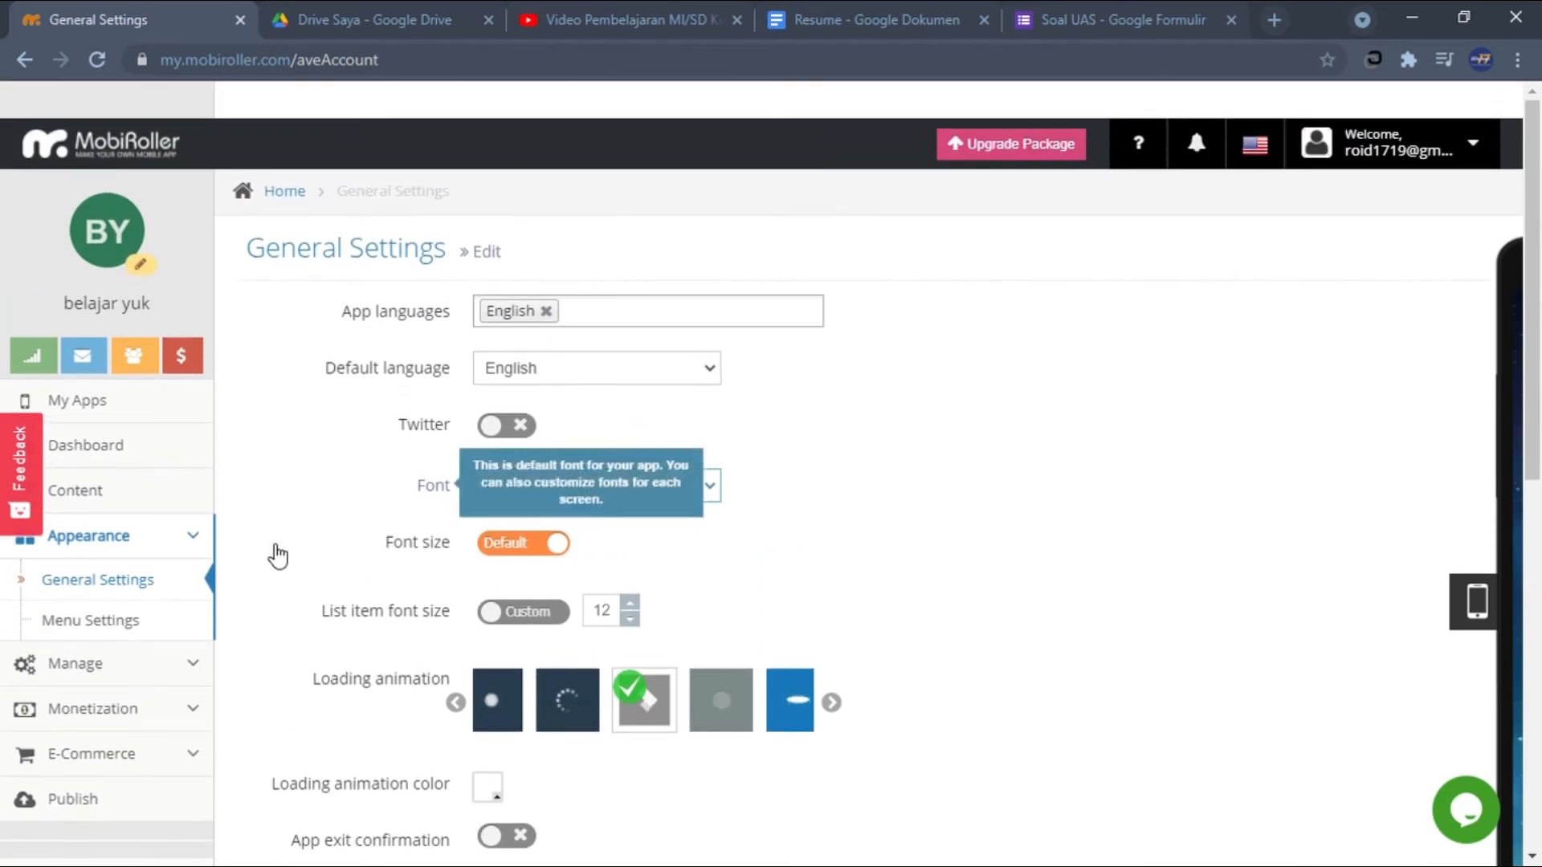
# Browse the extended menu templates in the menu settings and choose the eight-icon layout with two rows of four.
pyautogui.click(116, 629)
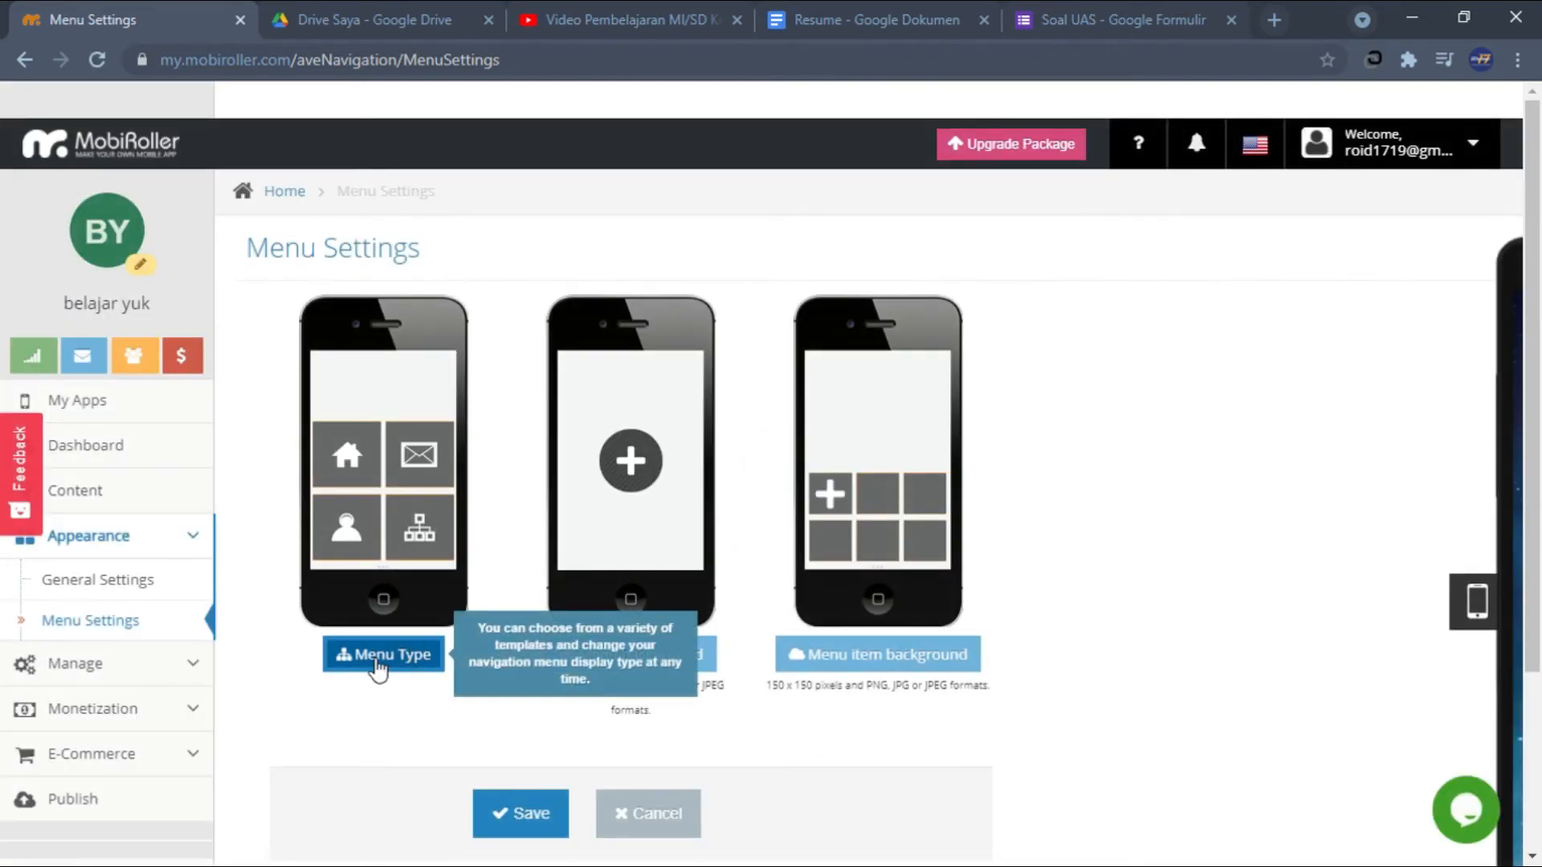
pyautogui.click(373, 667)
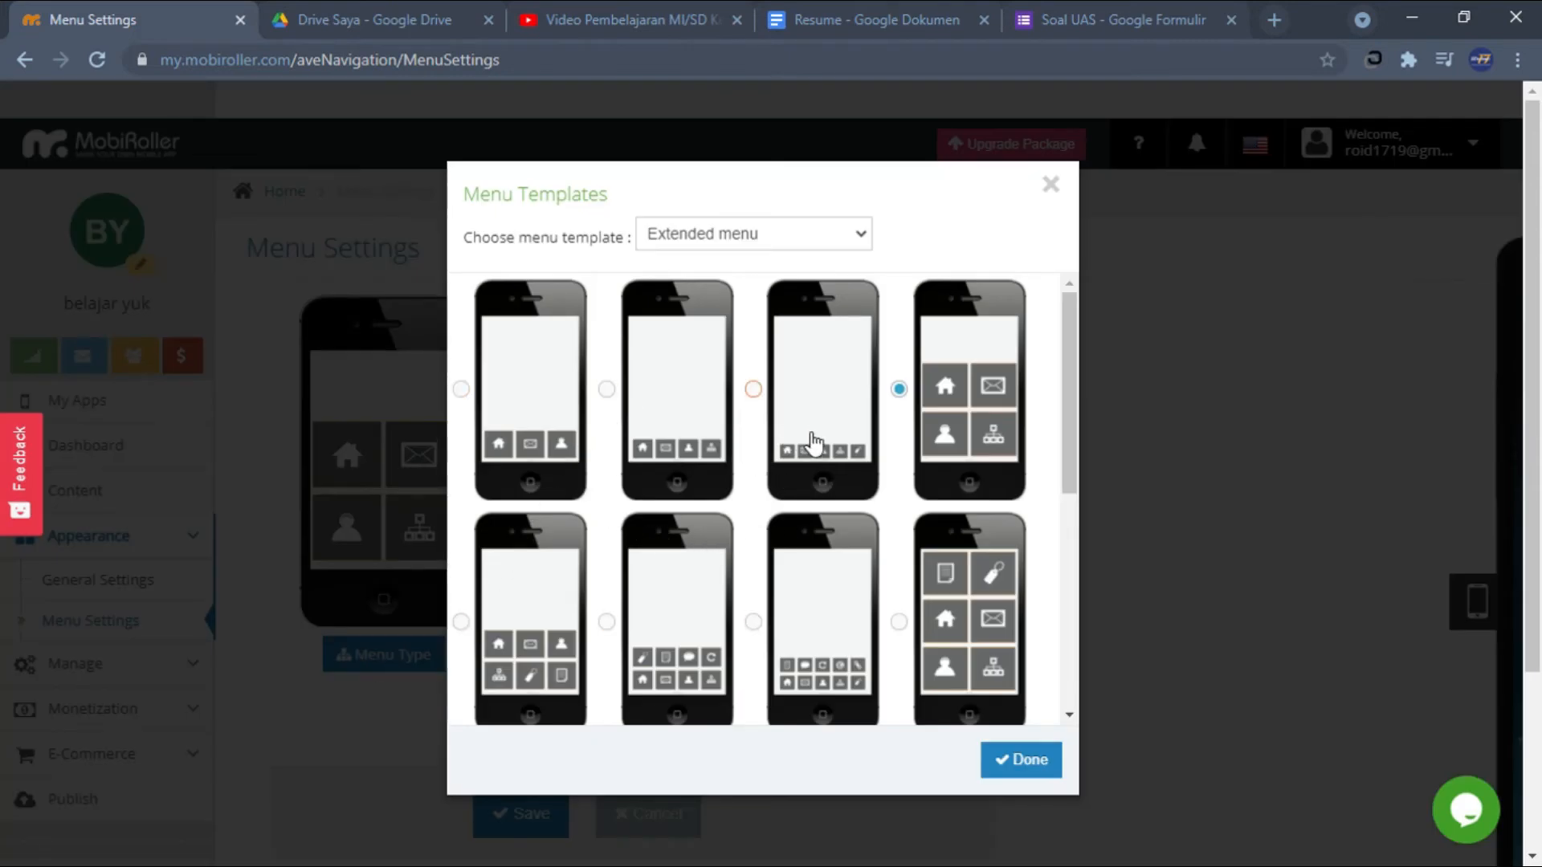
pyautogui.scroll(-3, 675, 514)
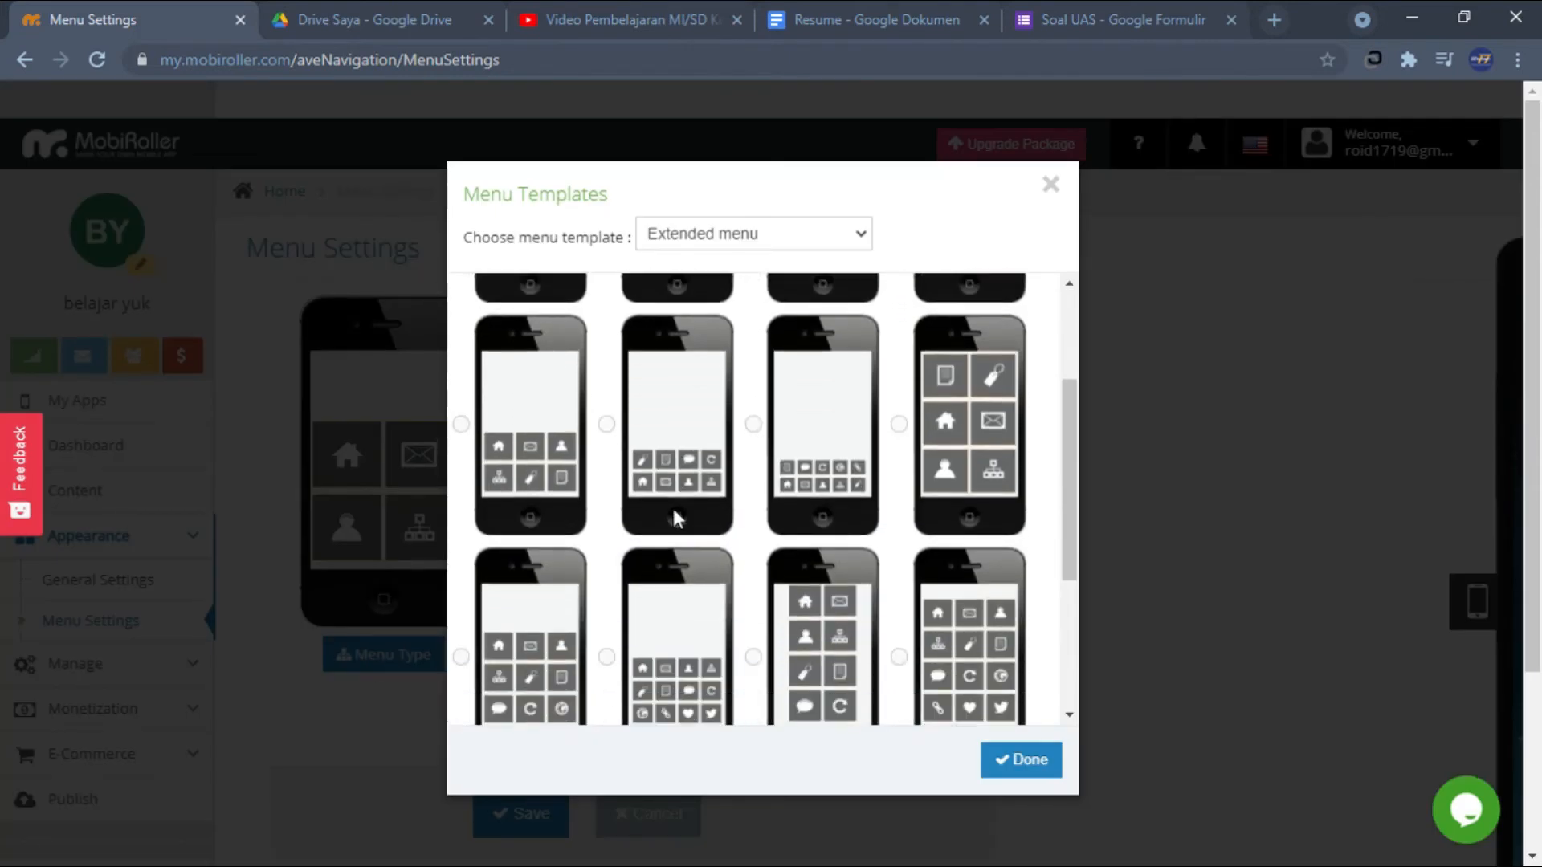
pyautogui.scroll(3, 675, 514)
pyautogui.scroll(-3, 675, 518)
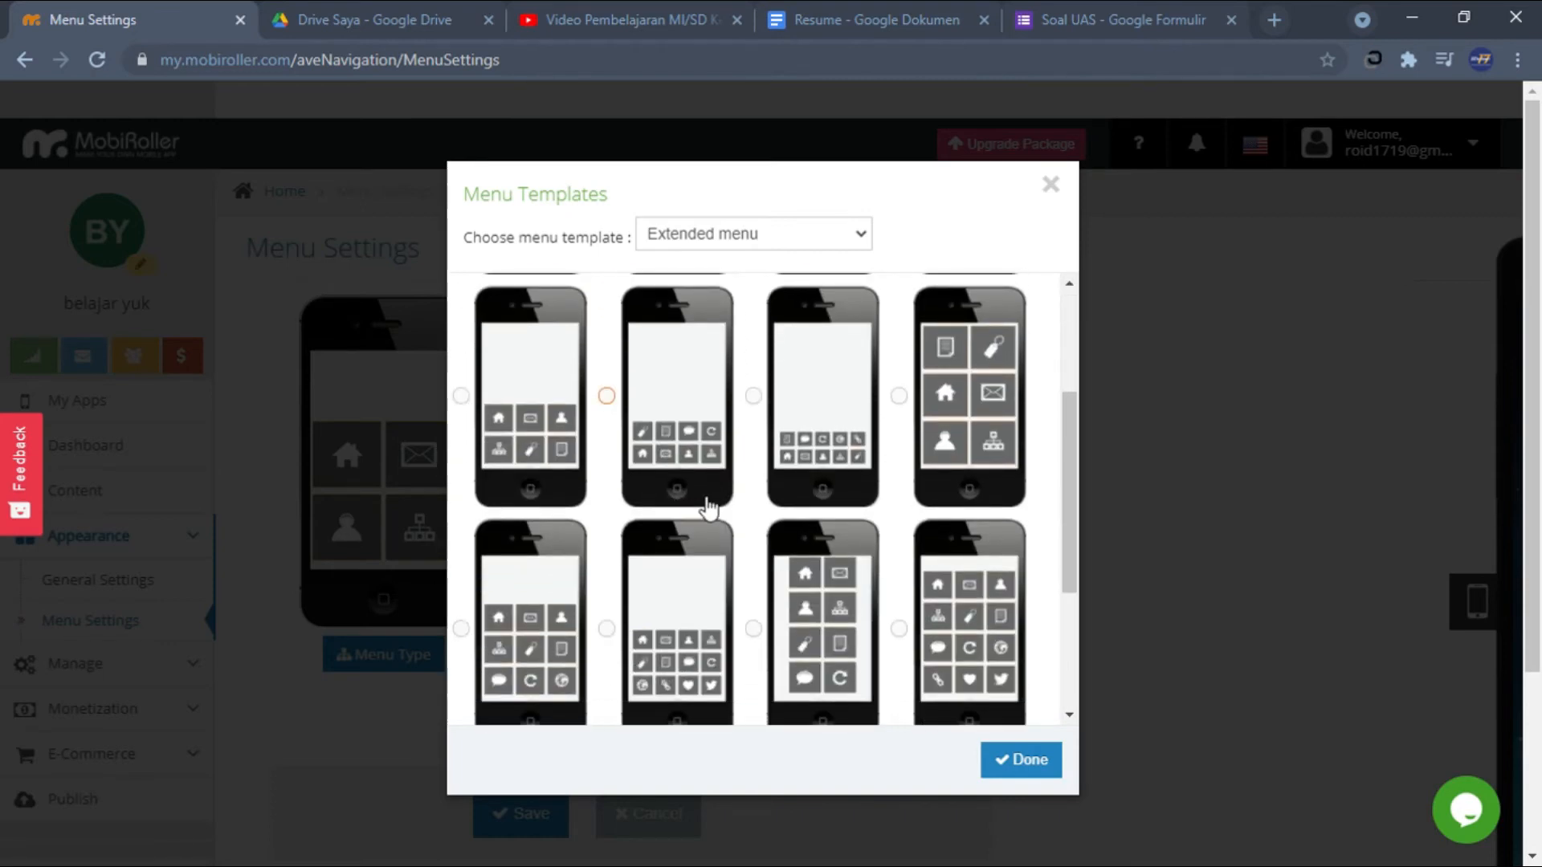
pyautogui.scroll(3, 733, 514)
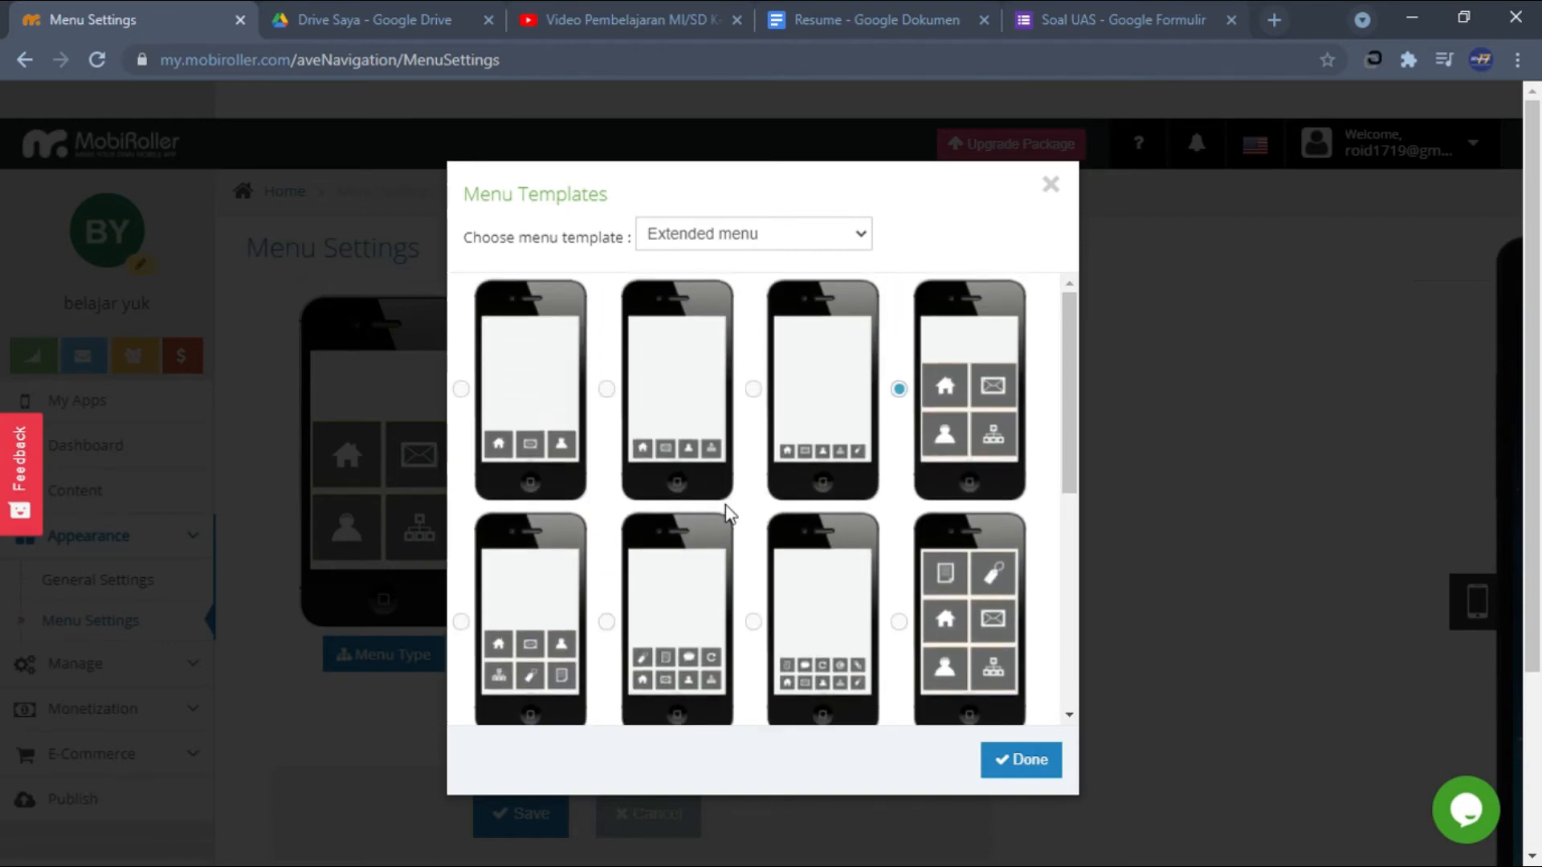
pyautogui.scroll(-1, 881, 516)
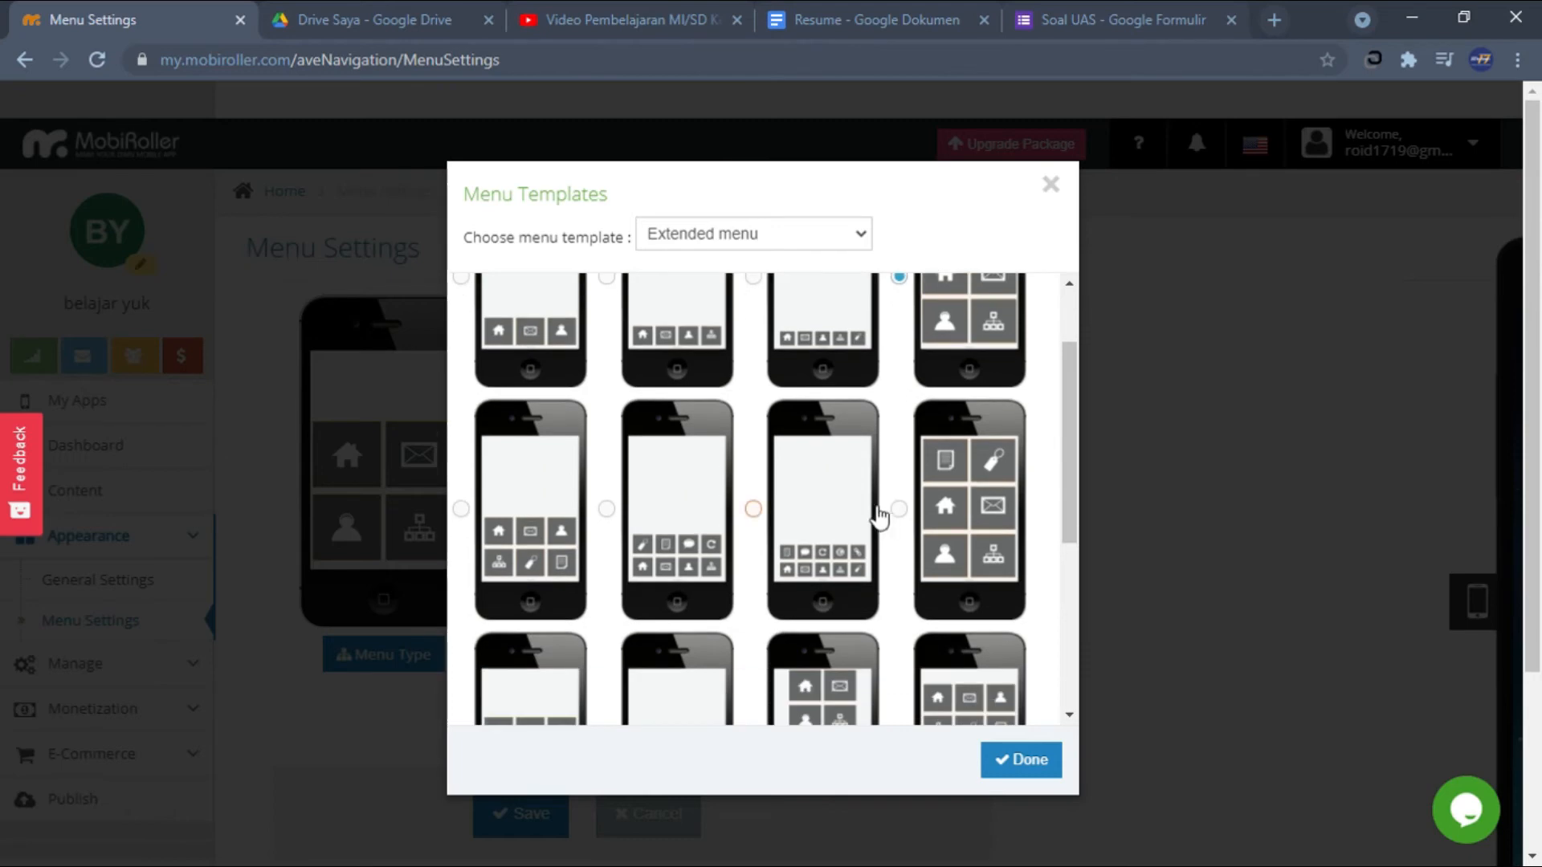
pyautogui.scroll(-1, 879, 517)
pyautogui.scroll(-2, 877, 516)
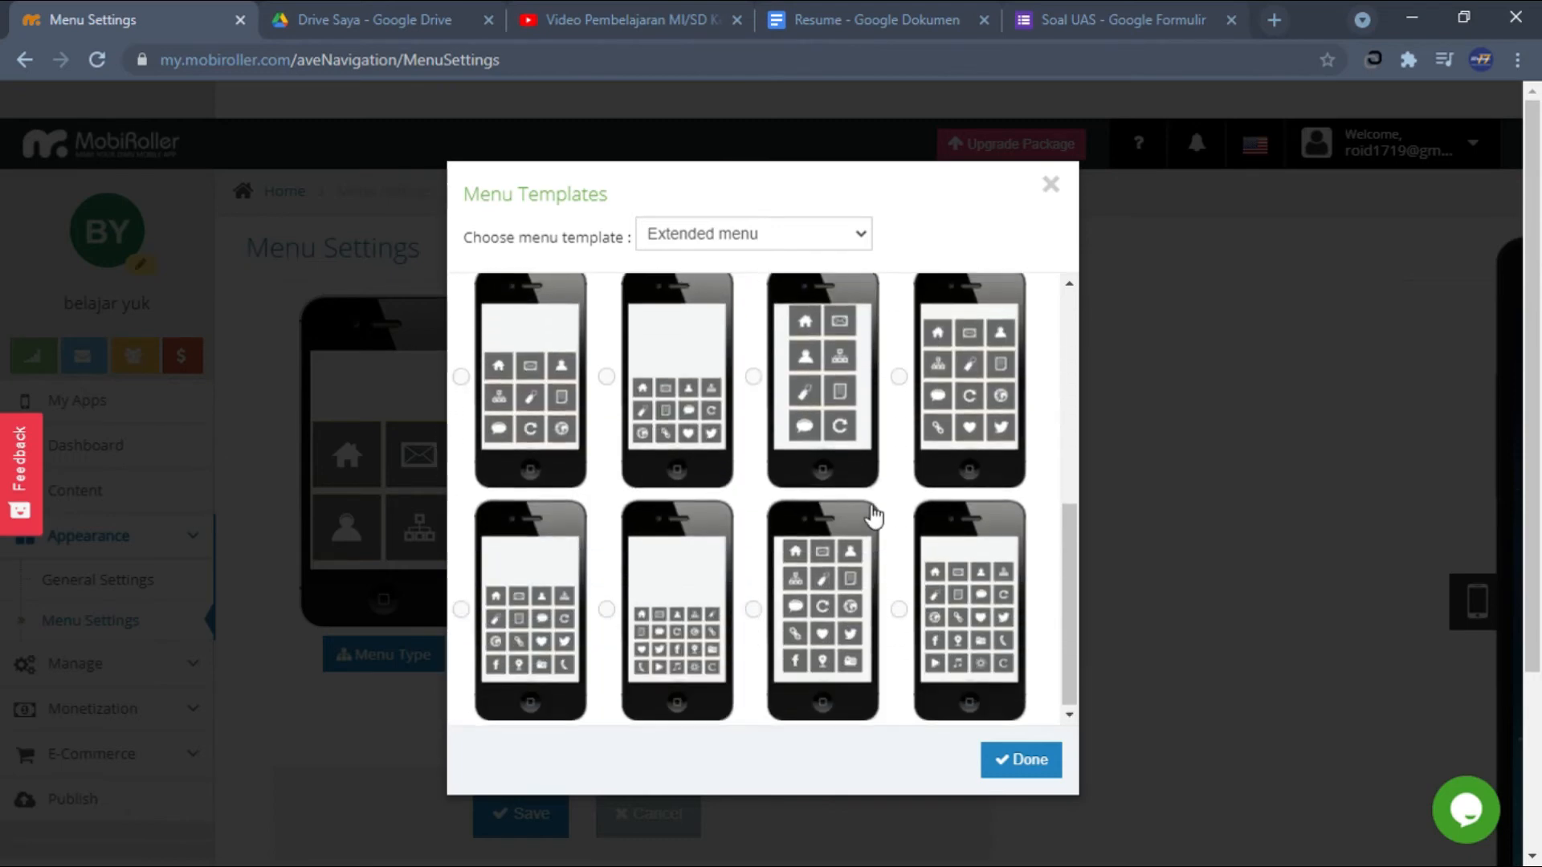
pyautogui.scroll(3, 876, 516)
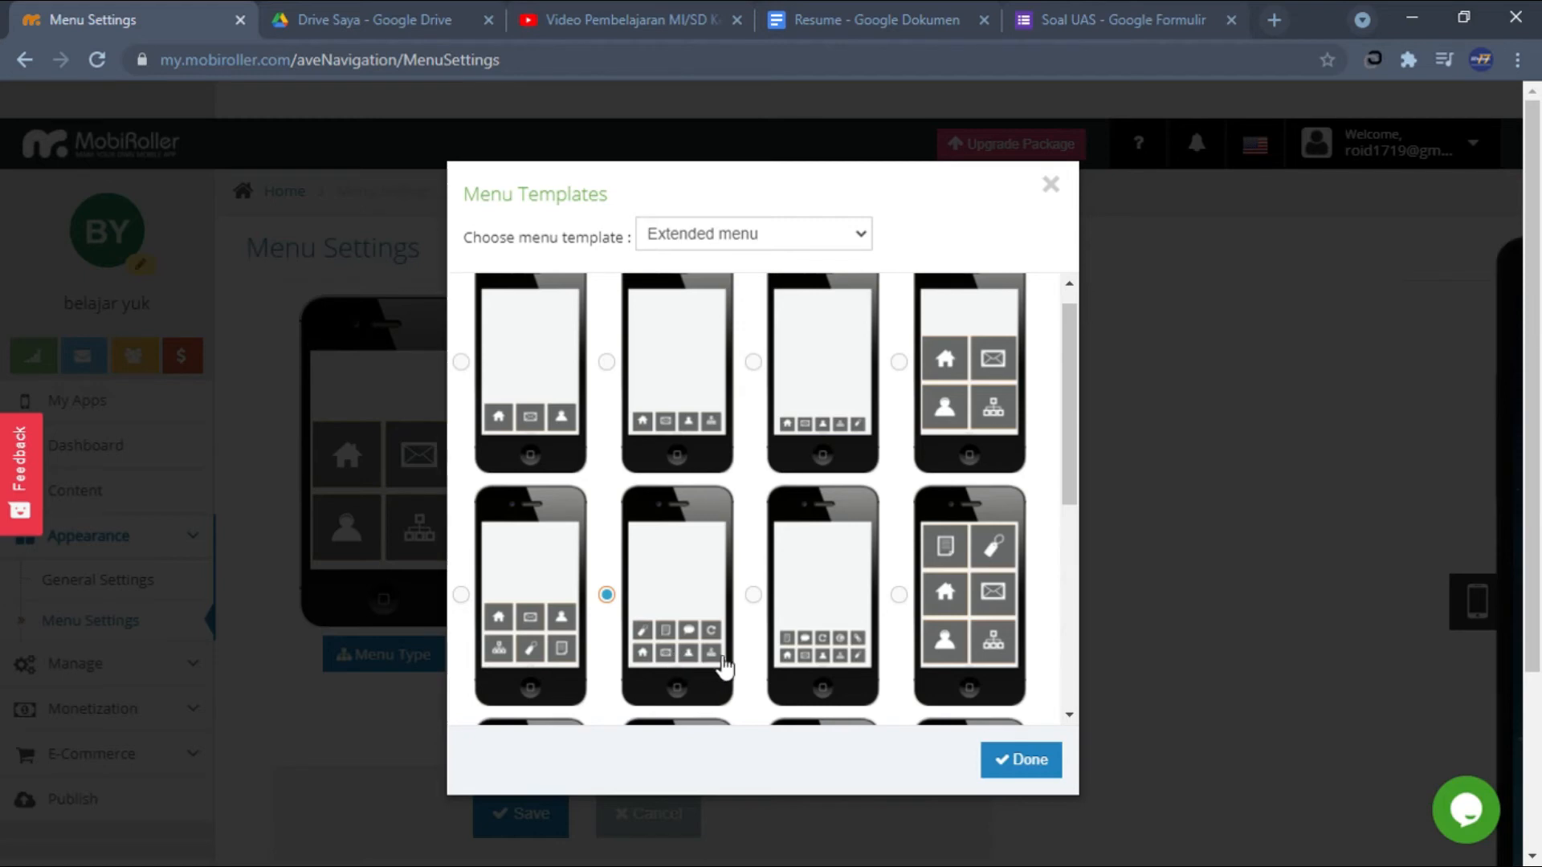
pyautogui.click(1015, 760)
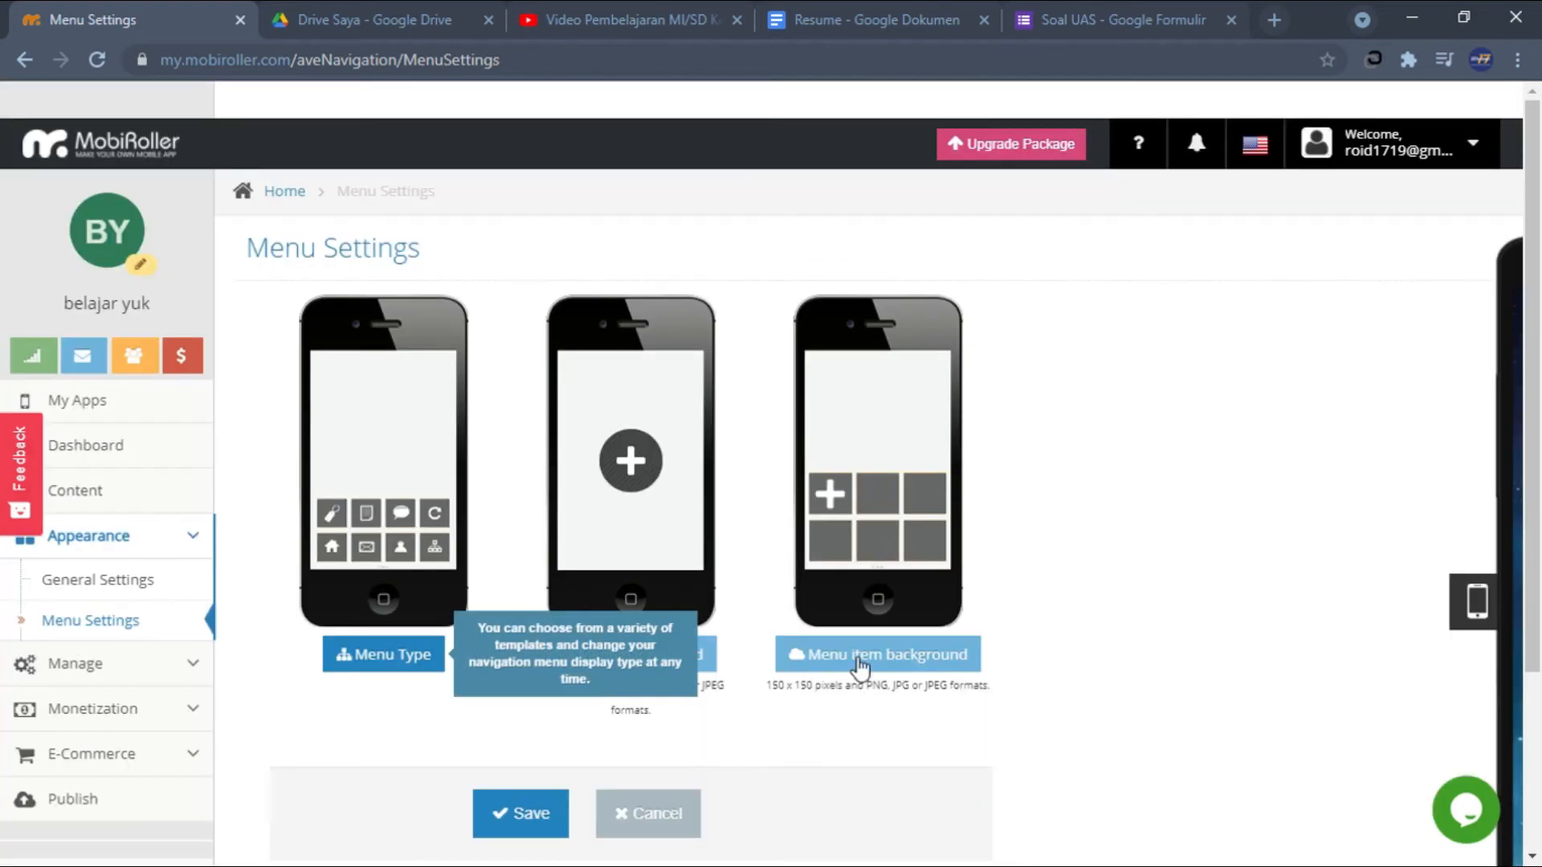
# Save the menu settings with the selected menu type.
pyautogui.scroll(-2, 856, 664)
pyautogui.scroll(2, 856, 667)
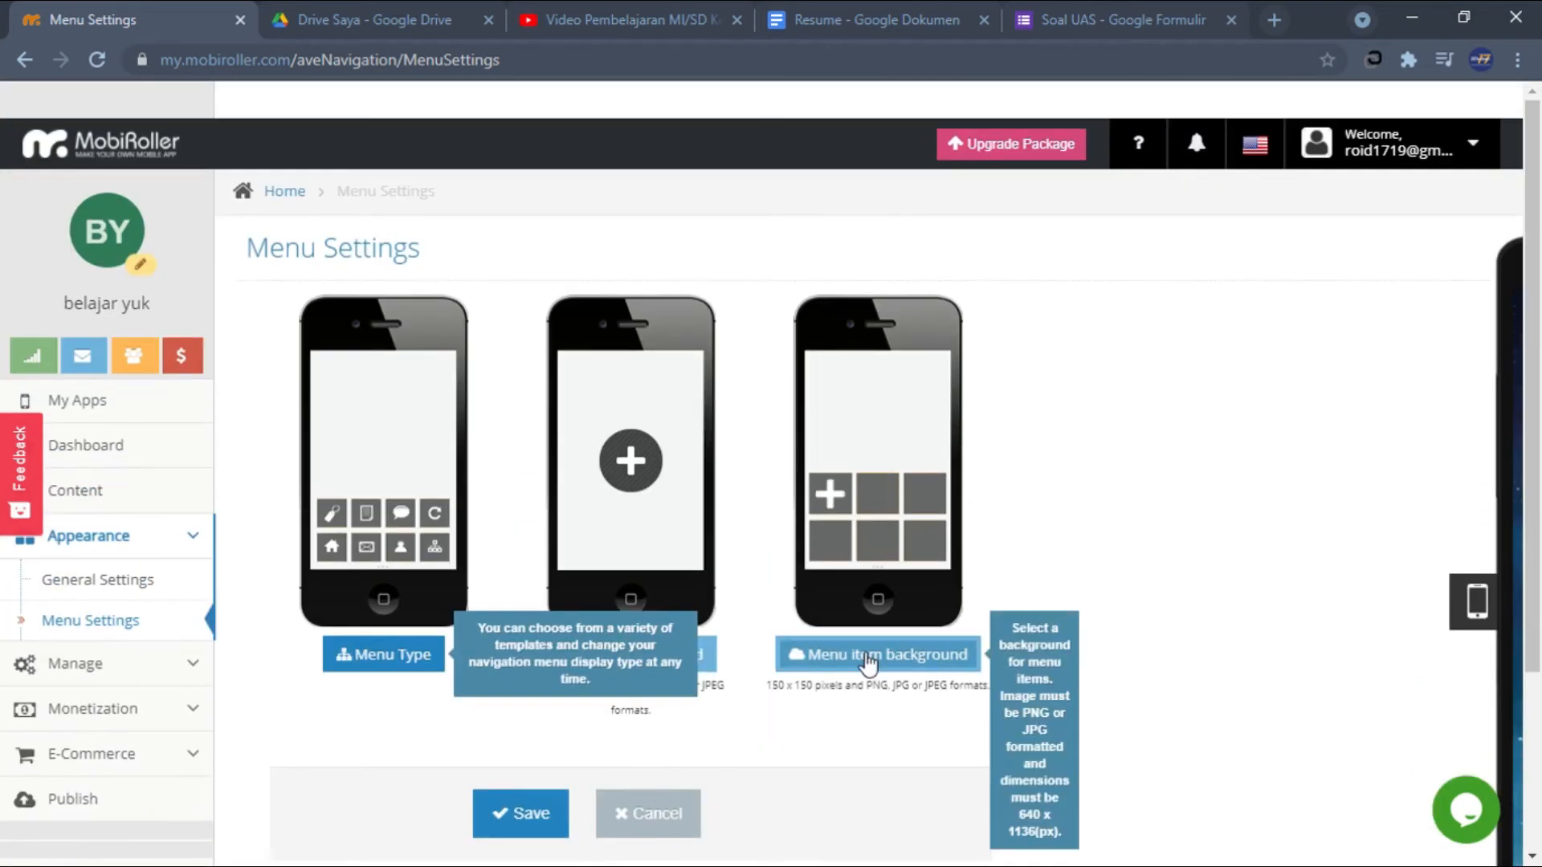
pyautogui.scroll(-3, 527, 654)
pyautogui.click(518, 585)
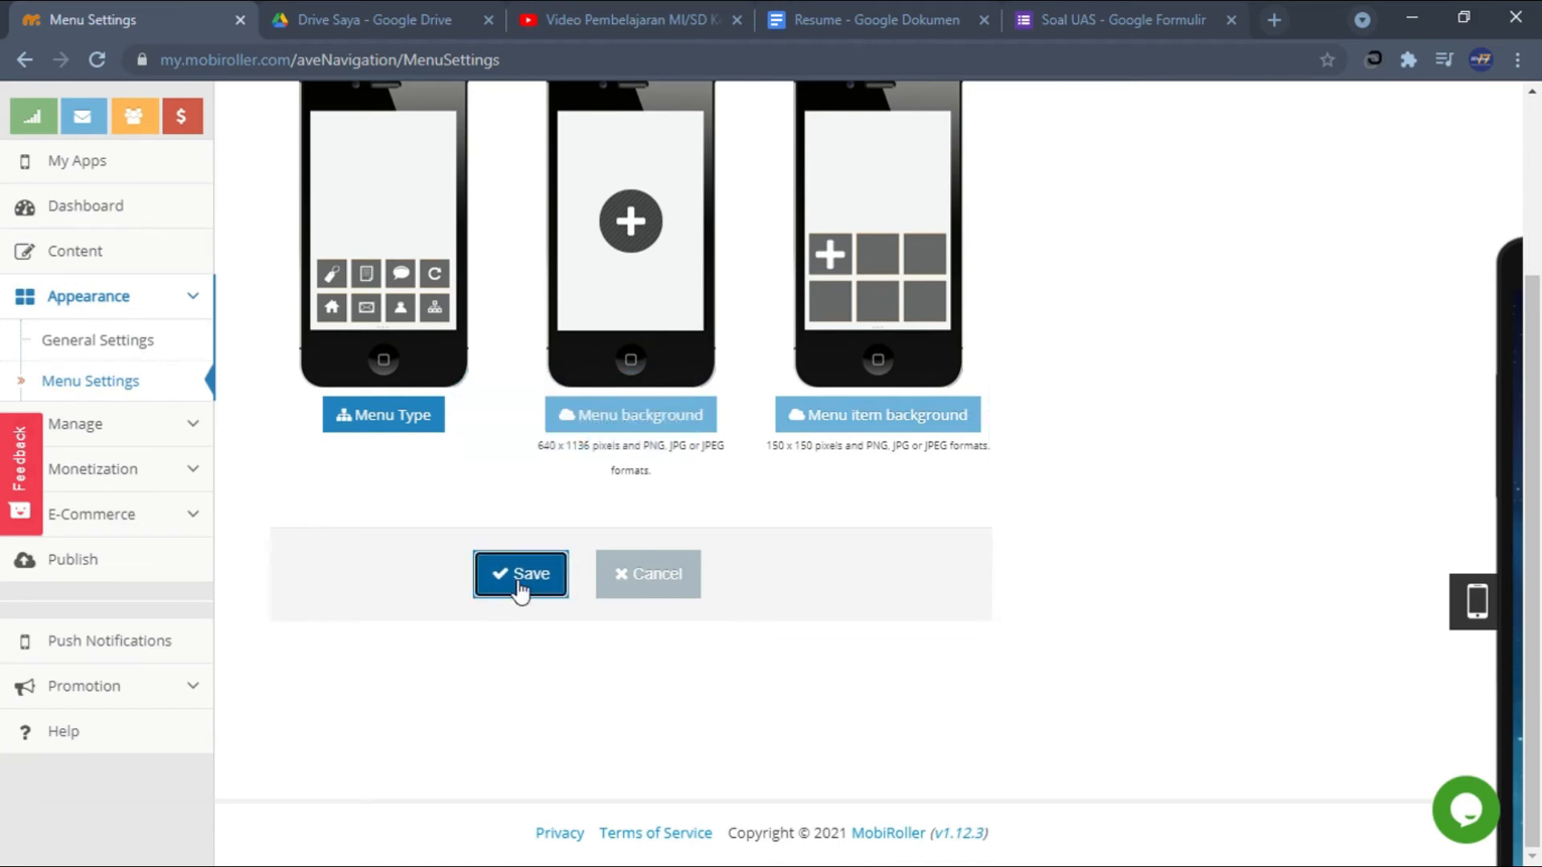
pyautogui.click(520, 575)
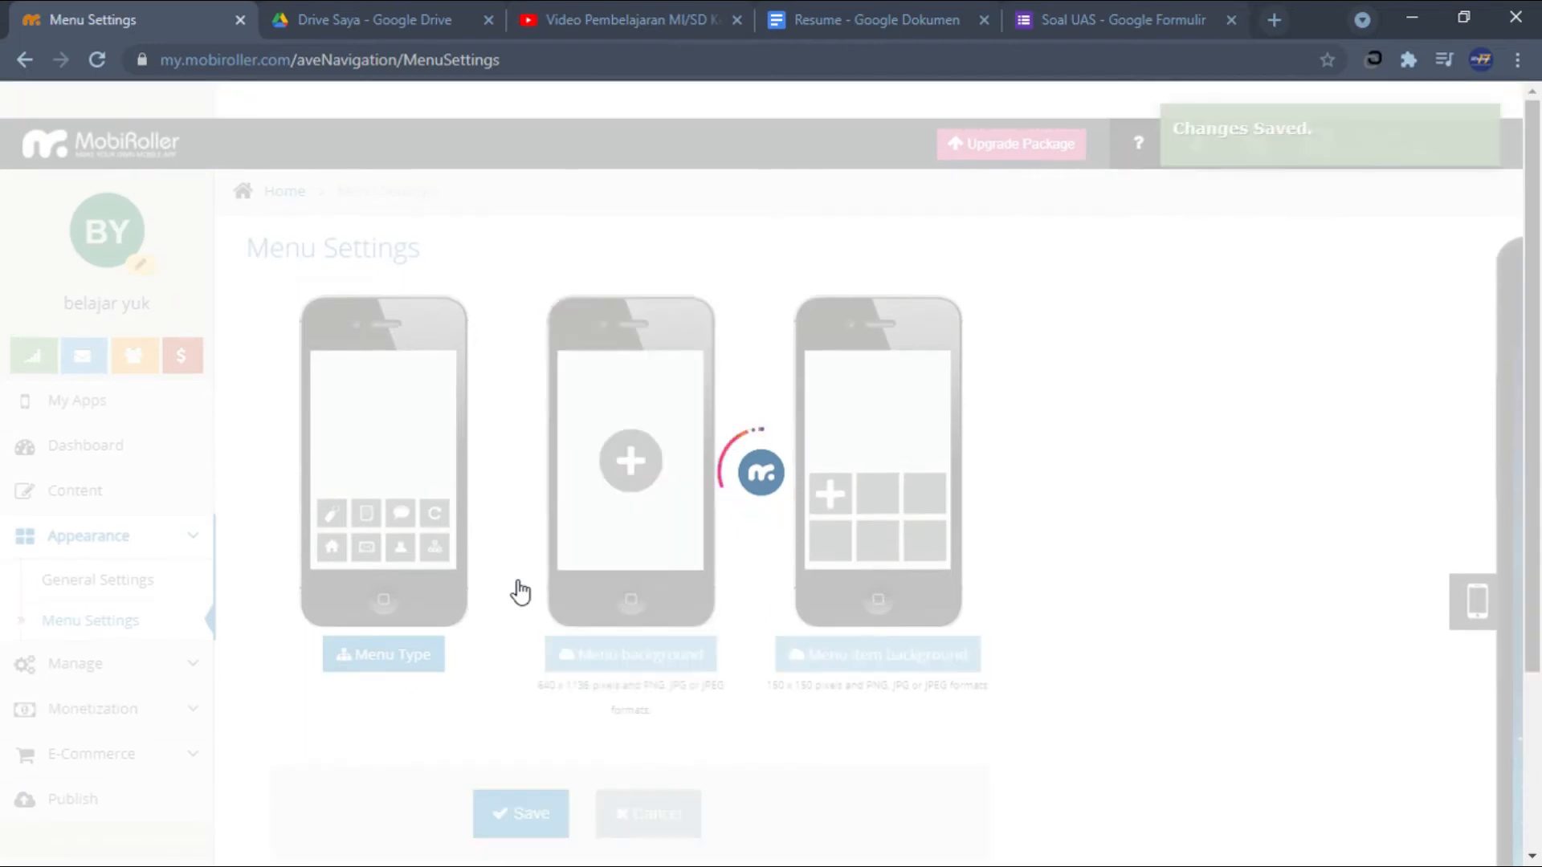
# Open the form data management page and look over the entry for the Presensi form.
pyautogui.scroll(-2, 520, 592)
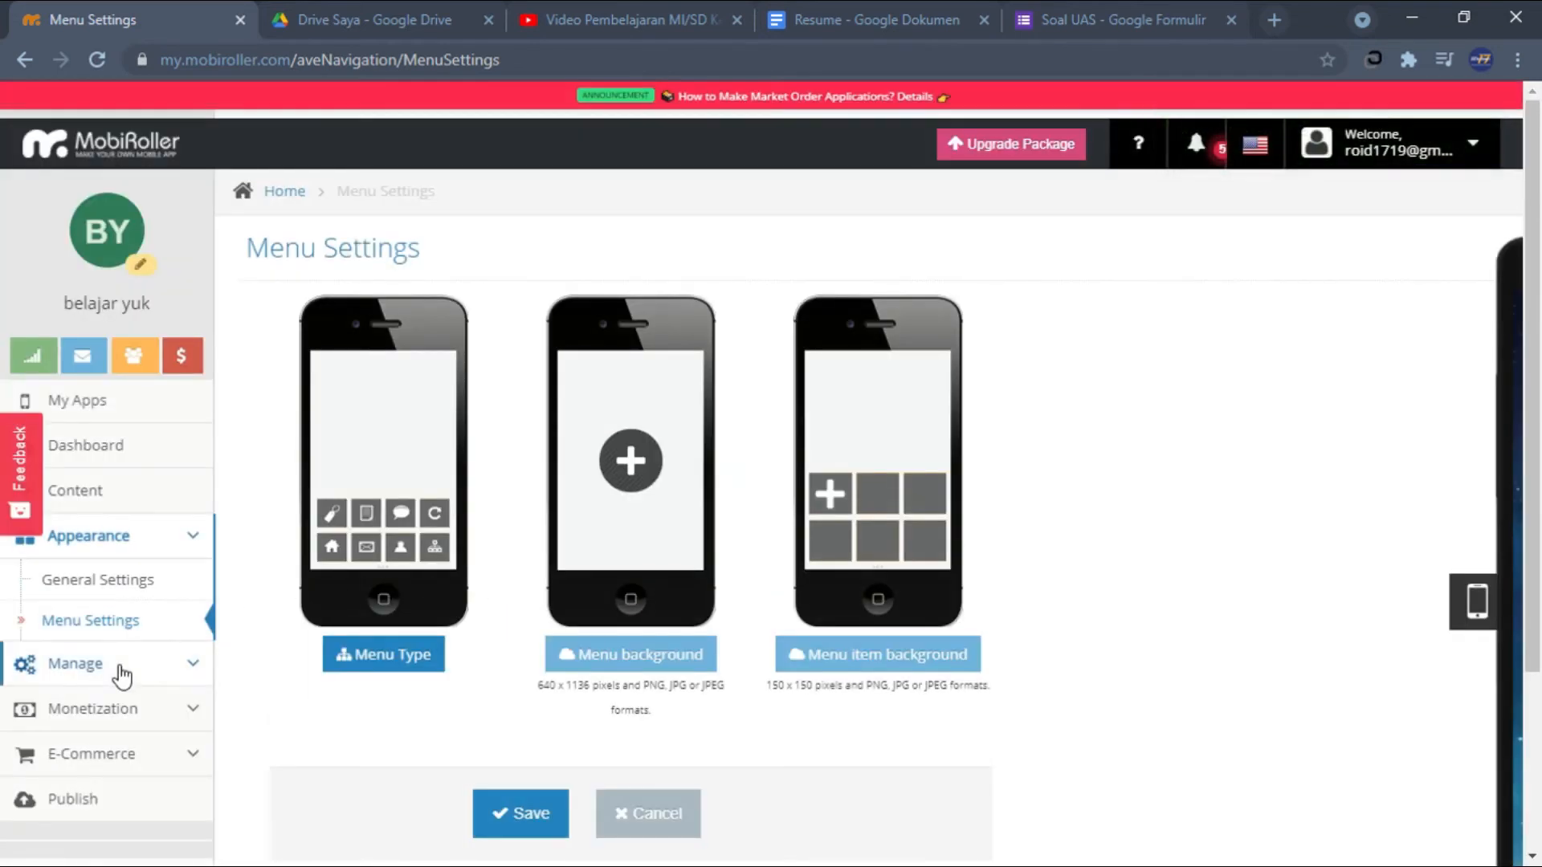
pyautogui.click(184, 678)
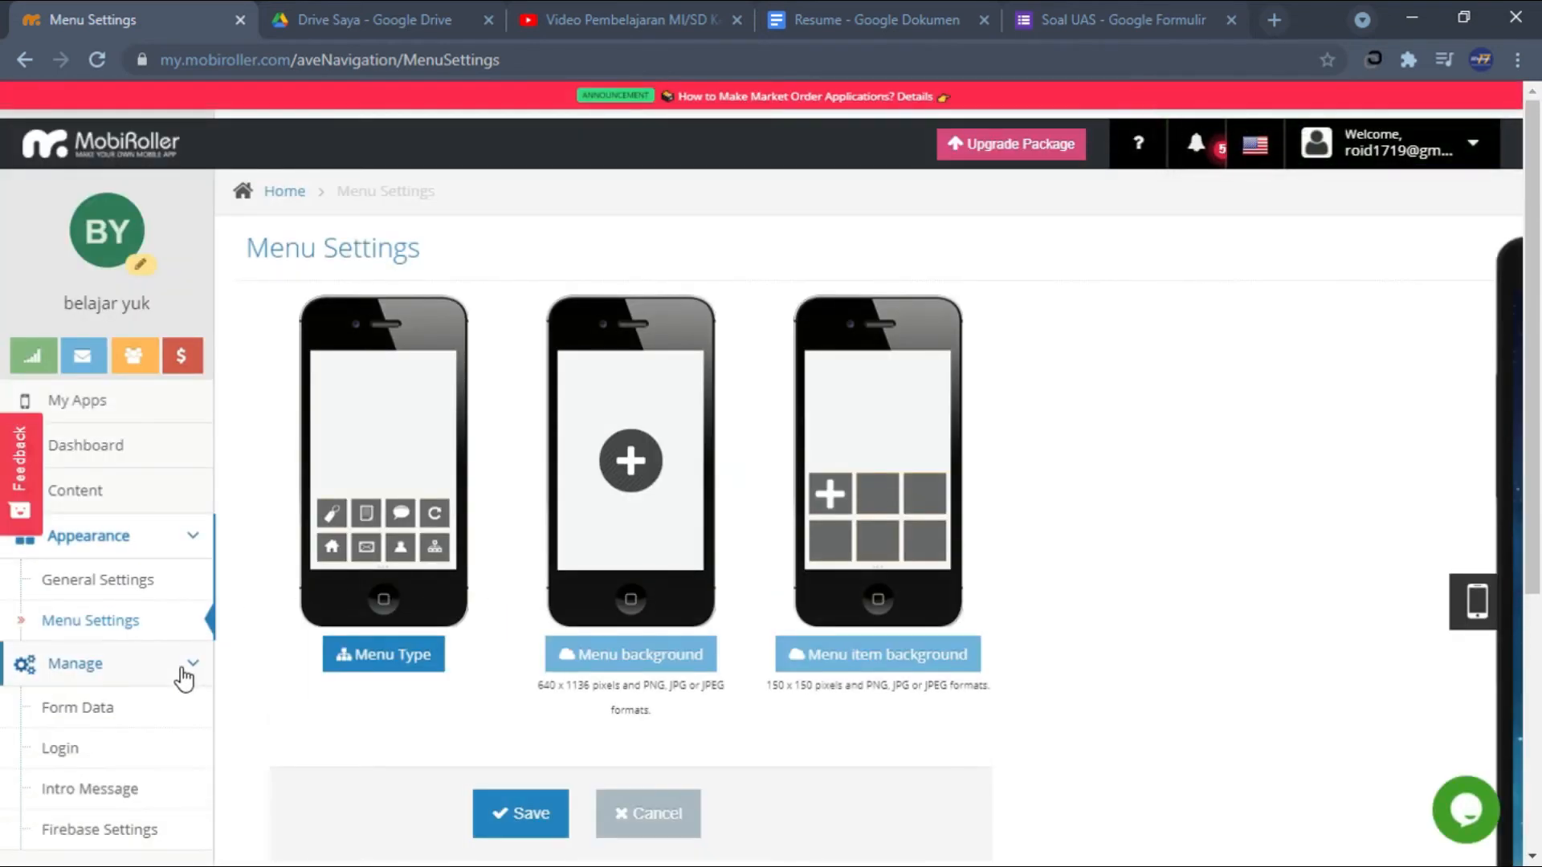
pyautogui.scroll(-1, 184, 678)
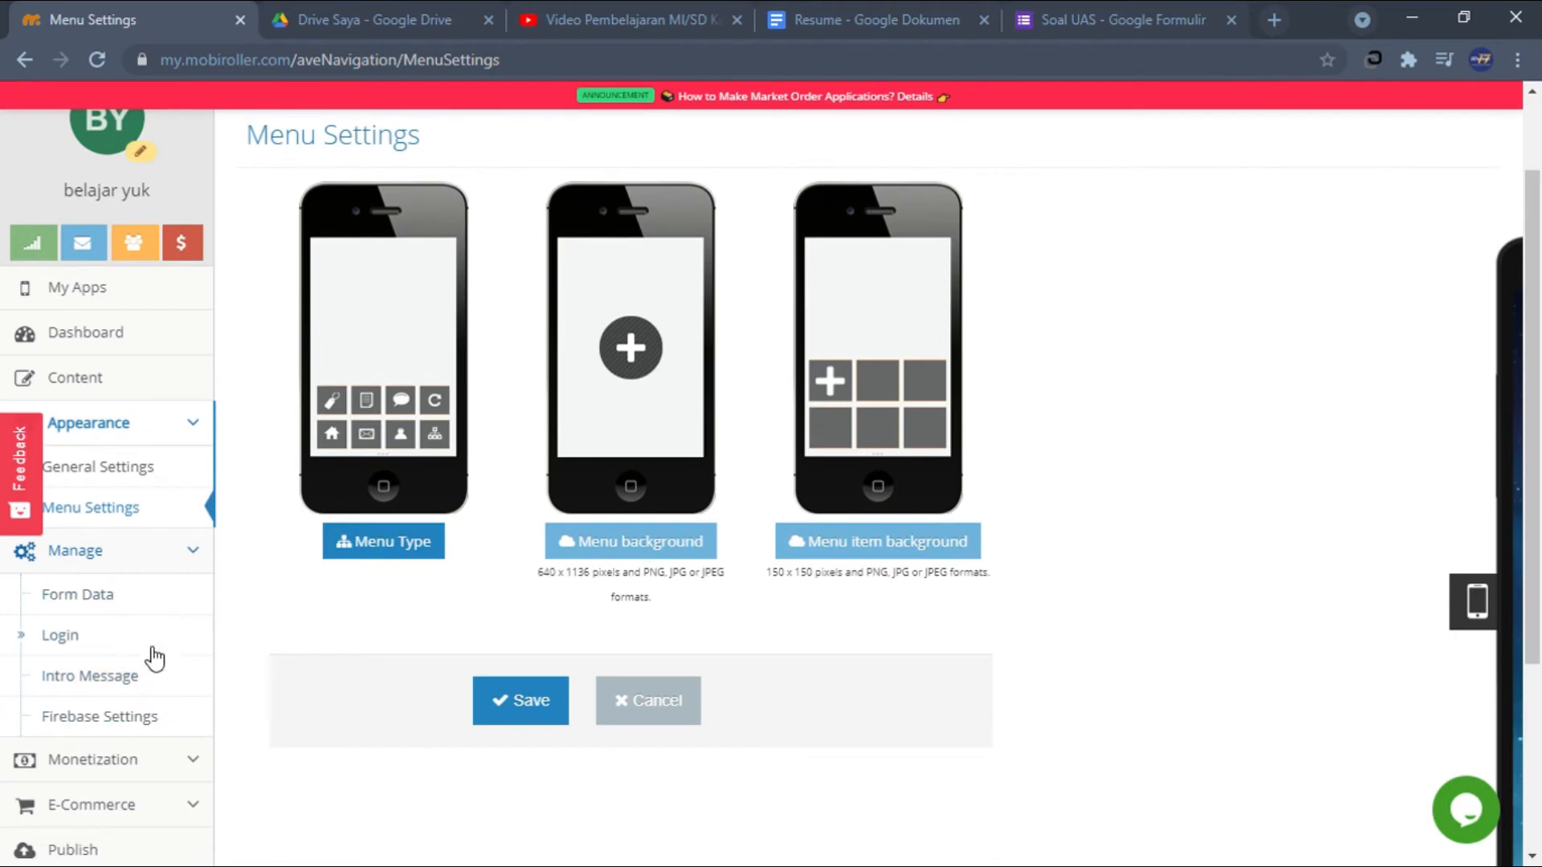
pyautogui.click(143, 600)
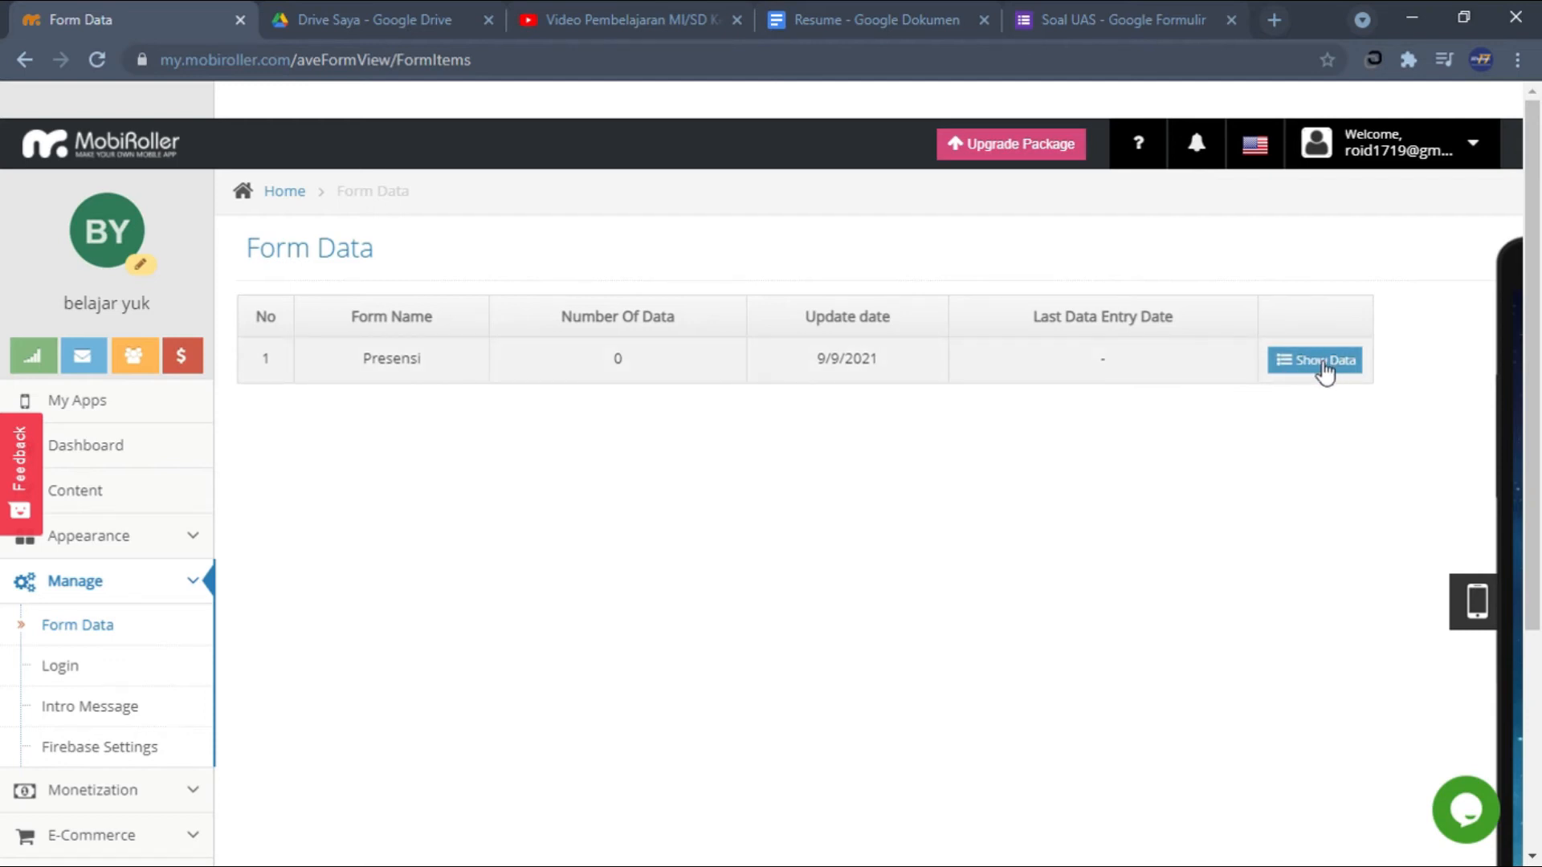
pyautogui.click(115, 633)
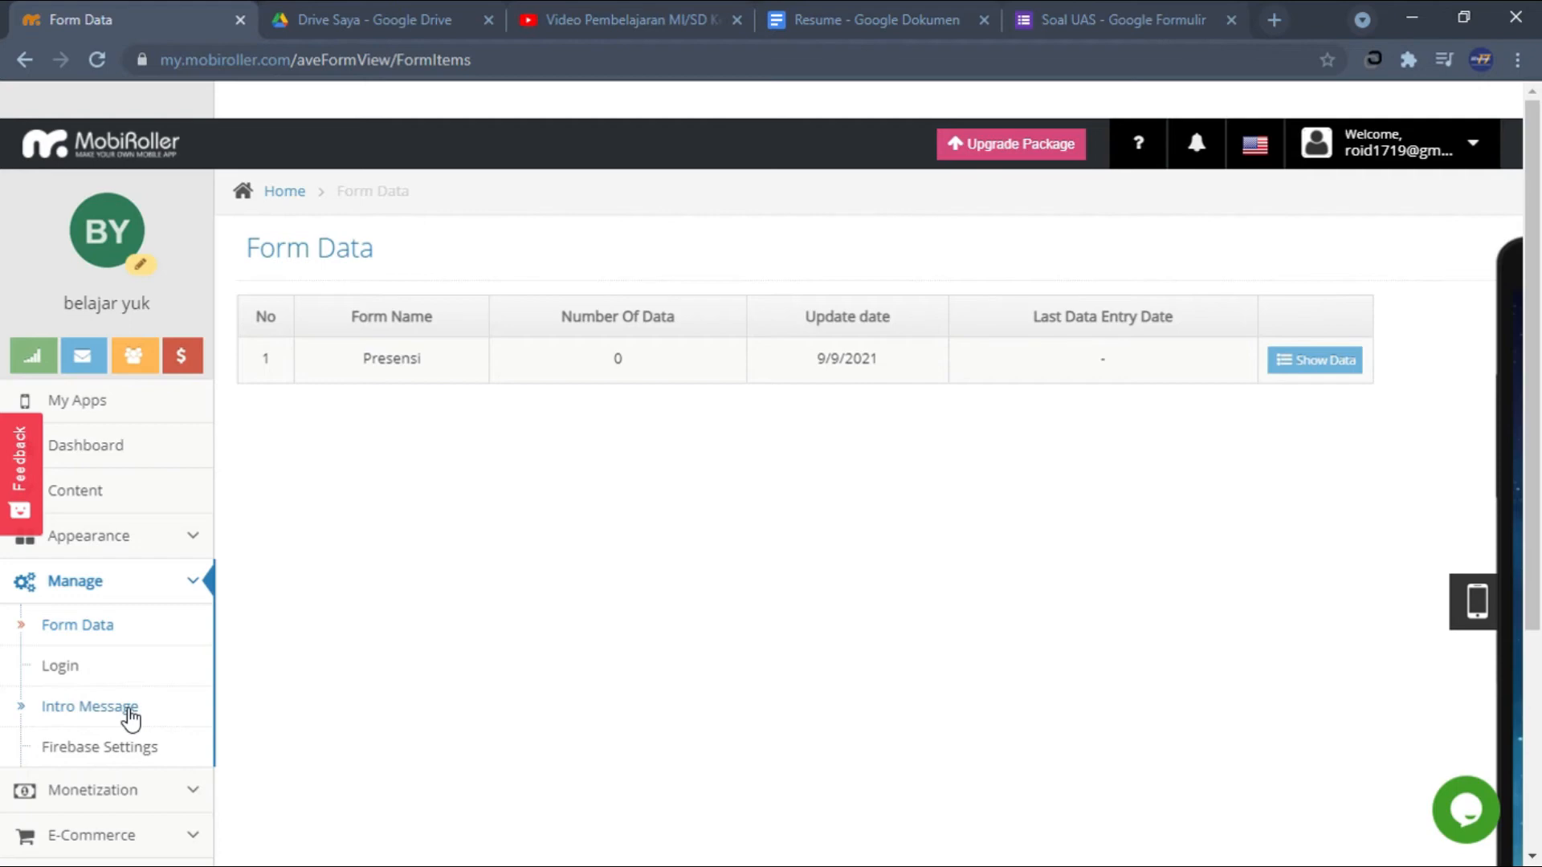
# Activate the intro message with the English text "hai selamat datang" and save it.
pyautogui.click(127, 708)
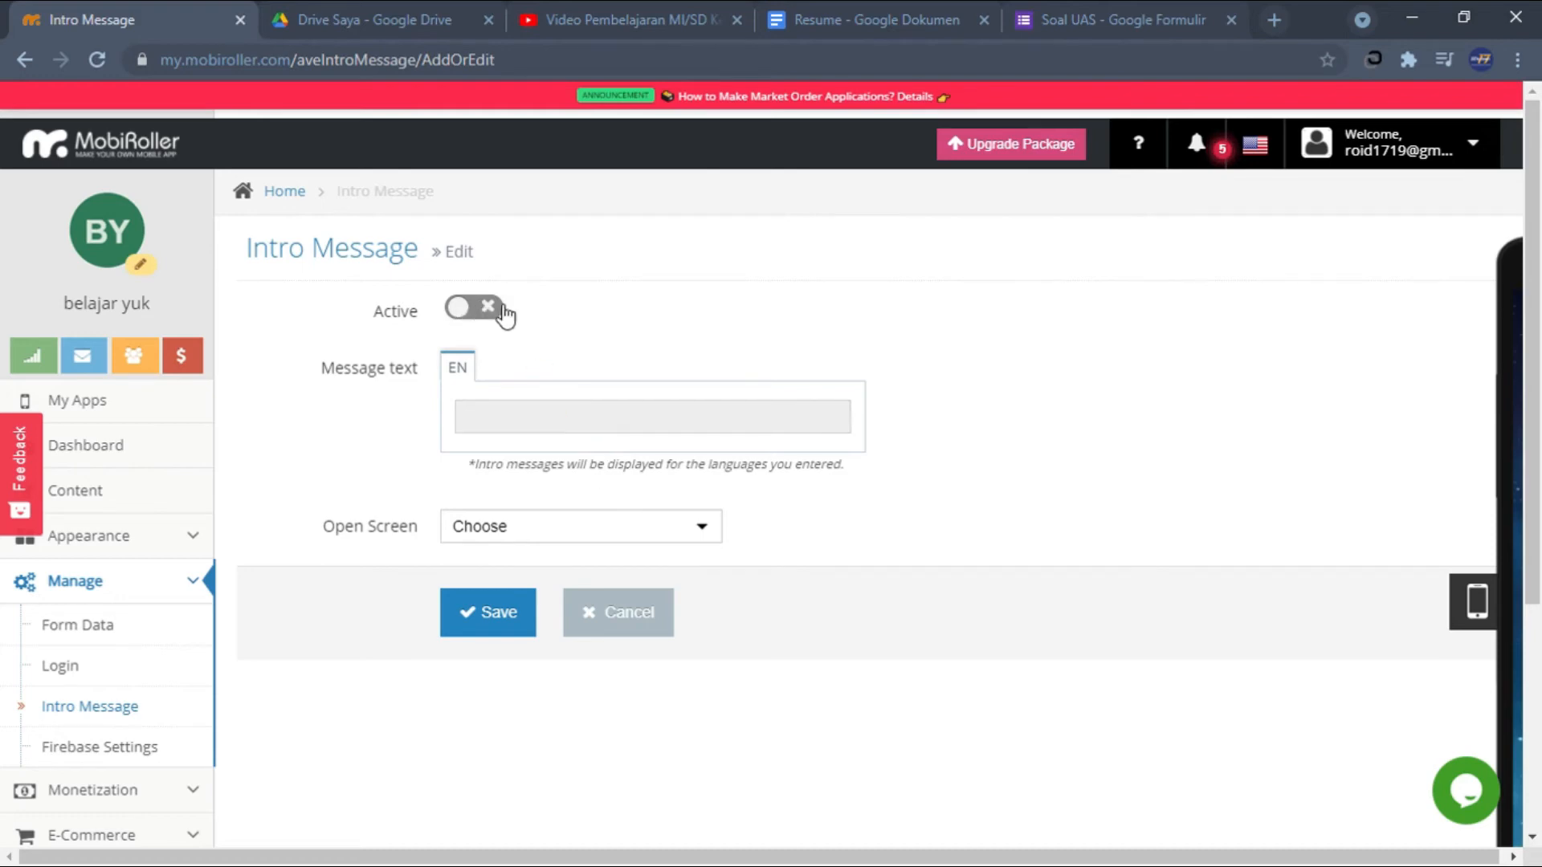
pyautogui.click(474, 318)
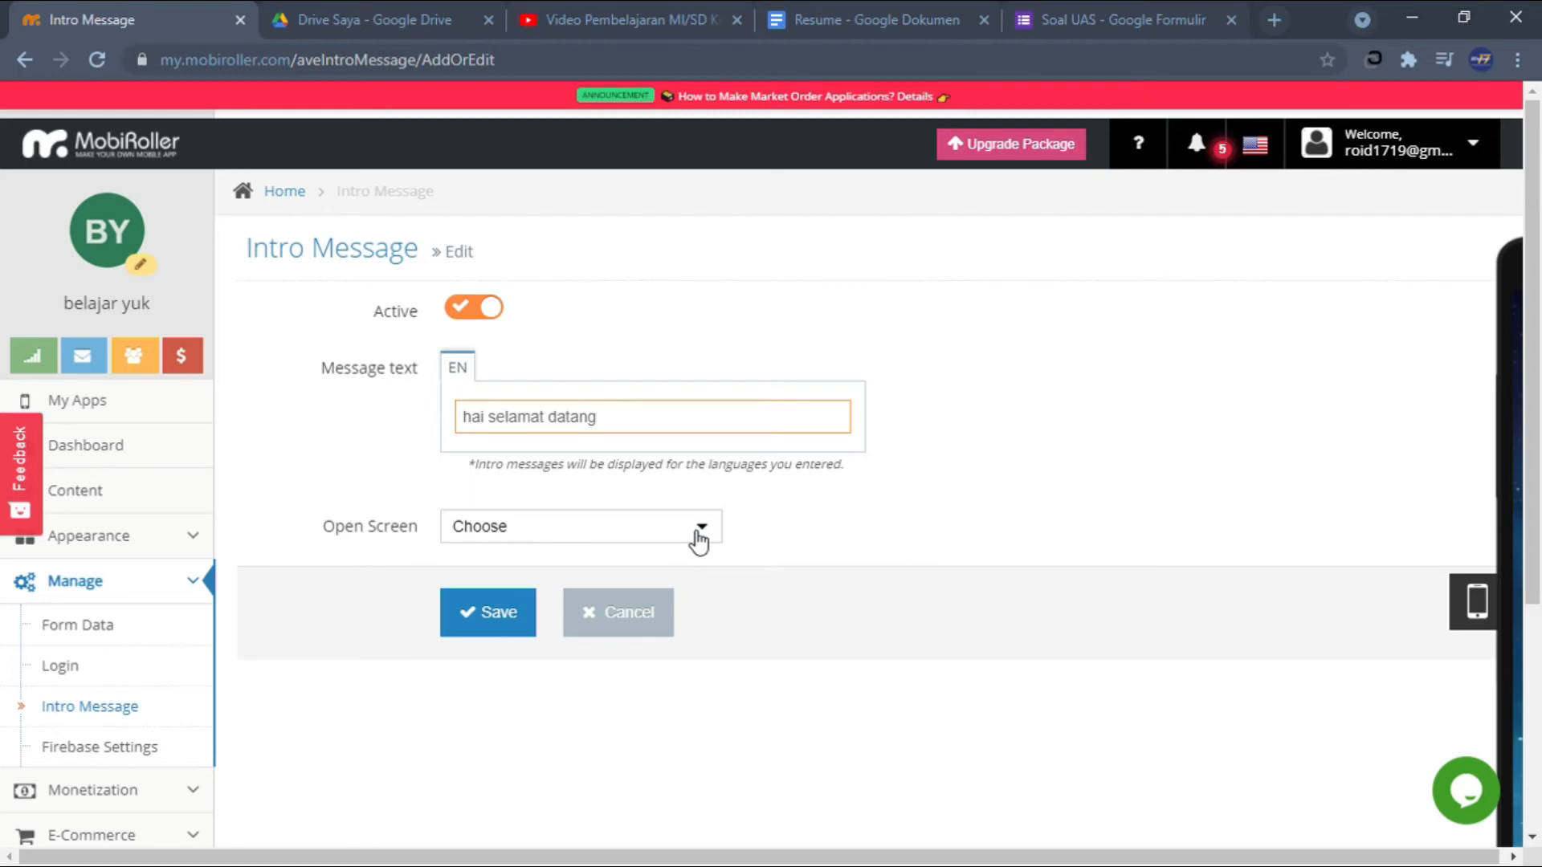
pyautogui.click(499, 625)
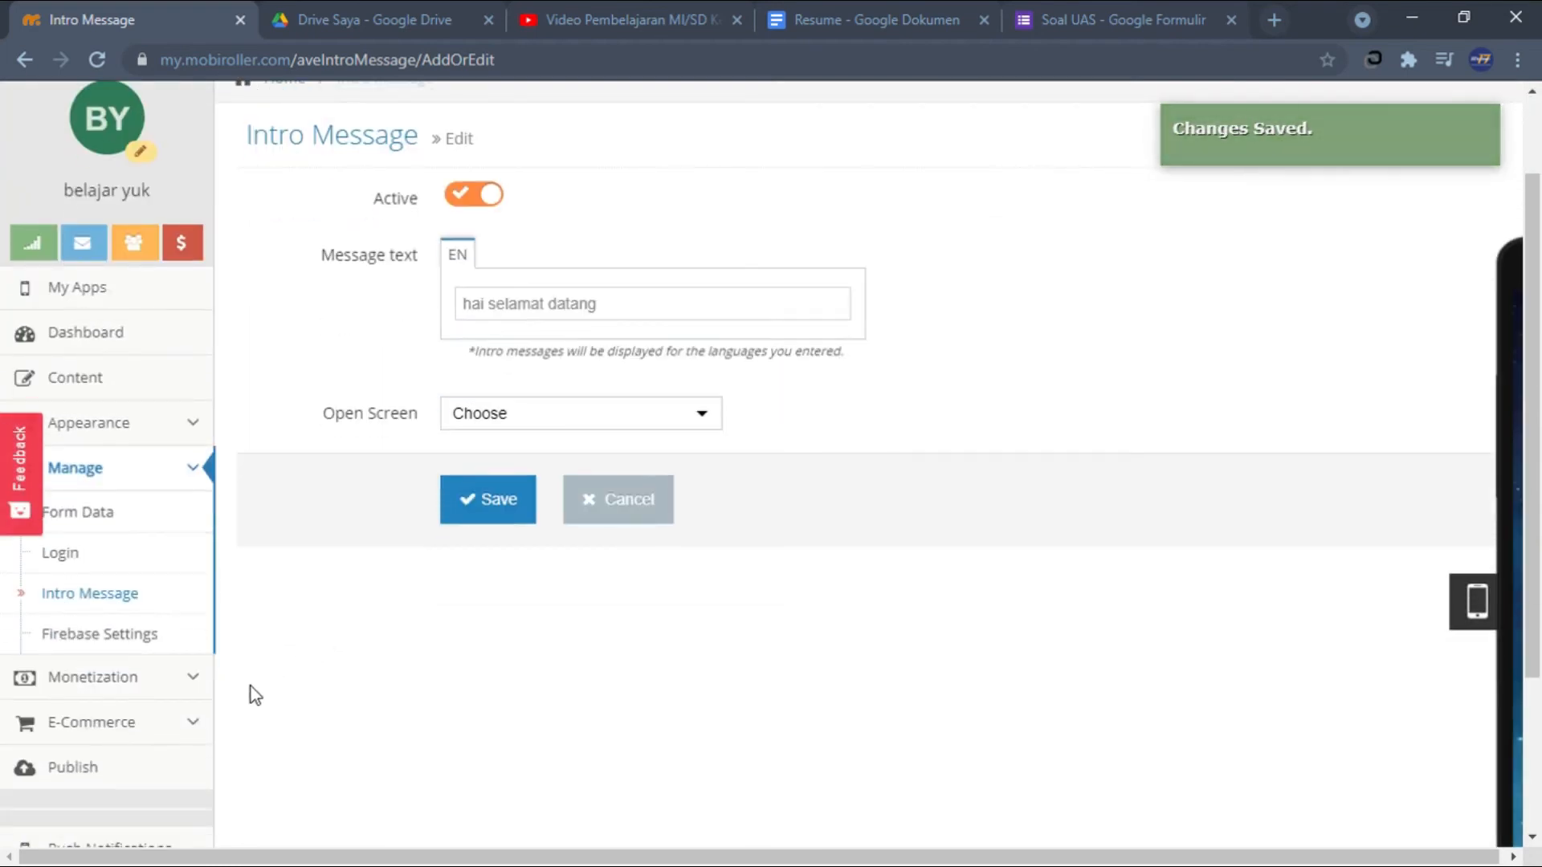
pyautogui.scroll(1, 250, 692)
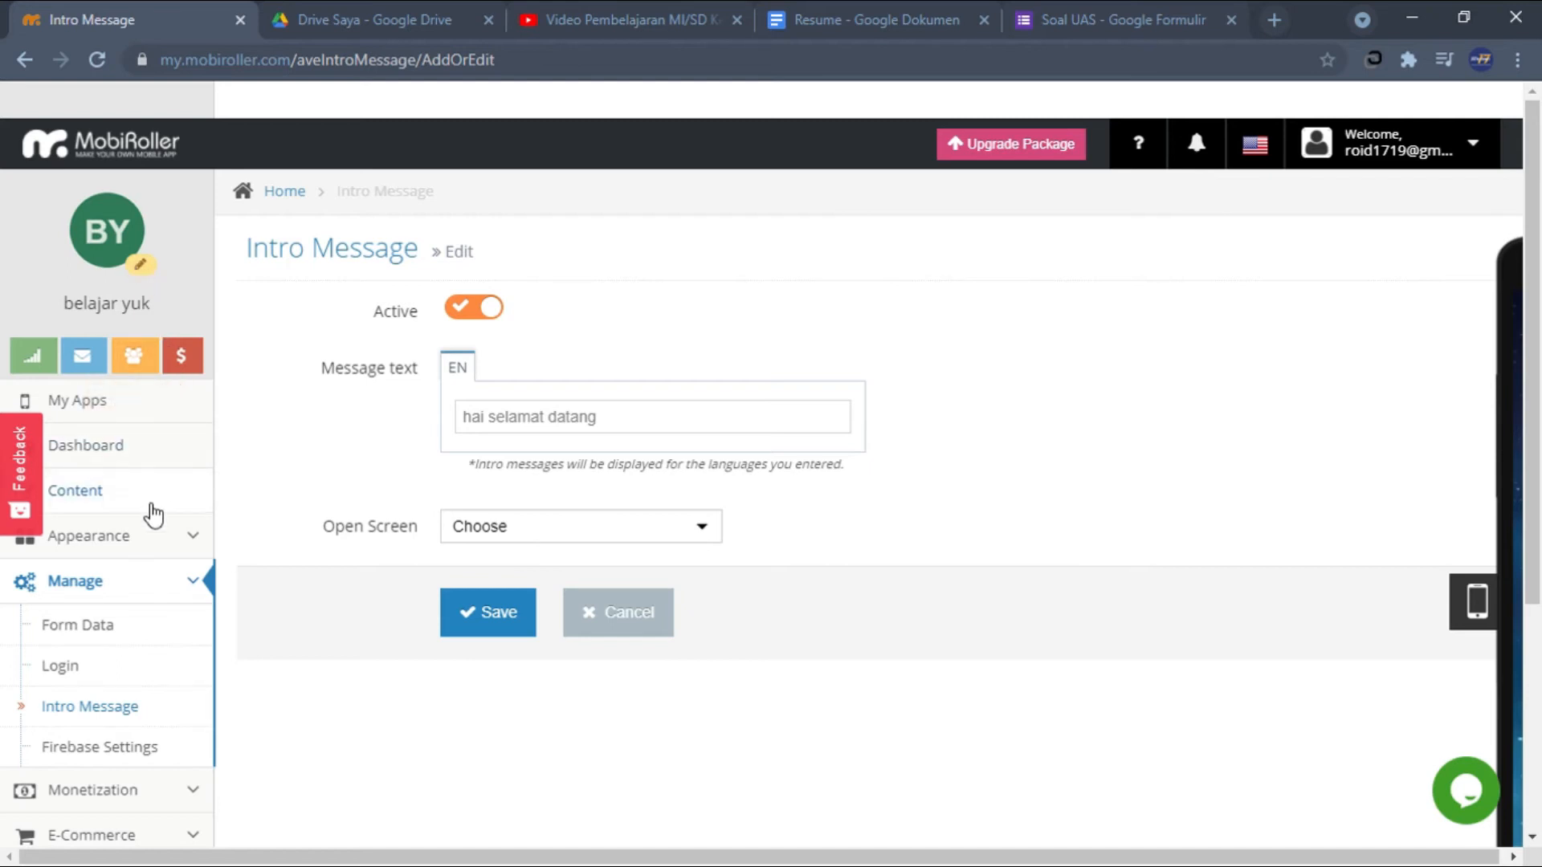
# Generate the app as an APK file from the dashboard, keeping the preset package name and application permissions.
pyautogui.click(162, 457)
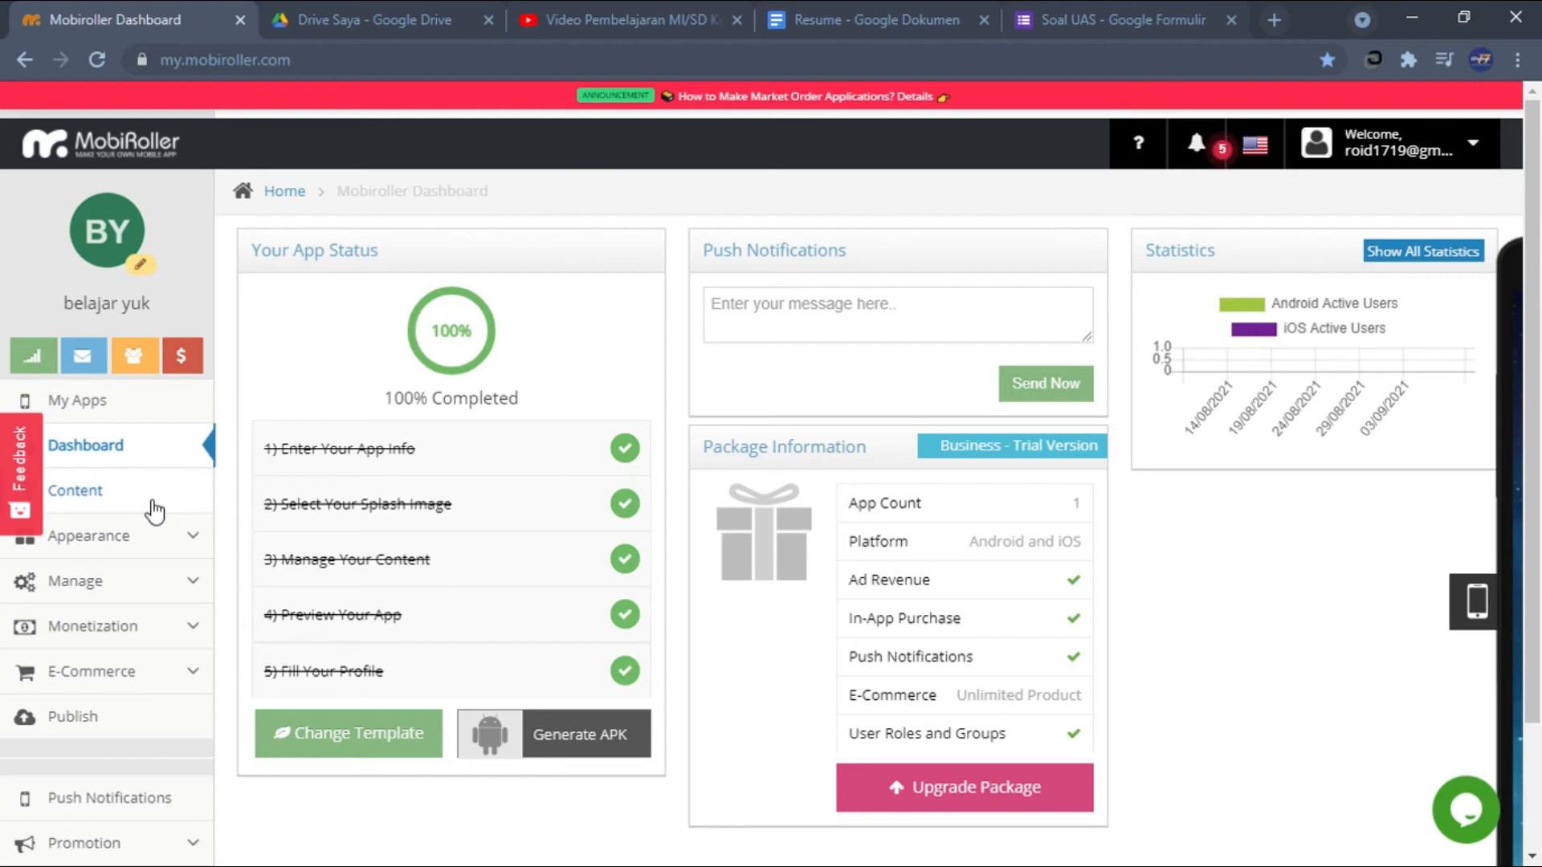
pyautogui.click(537, 745)
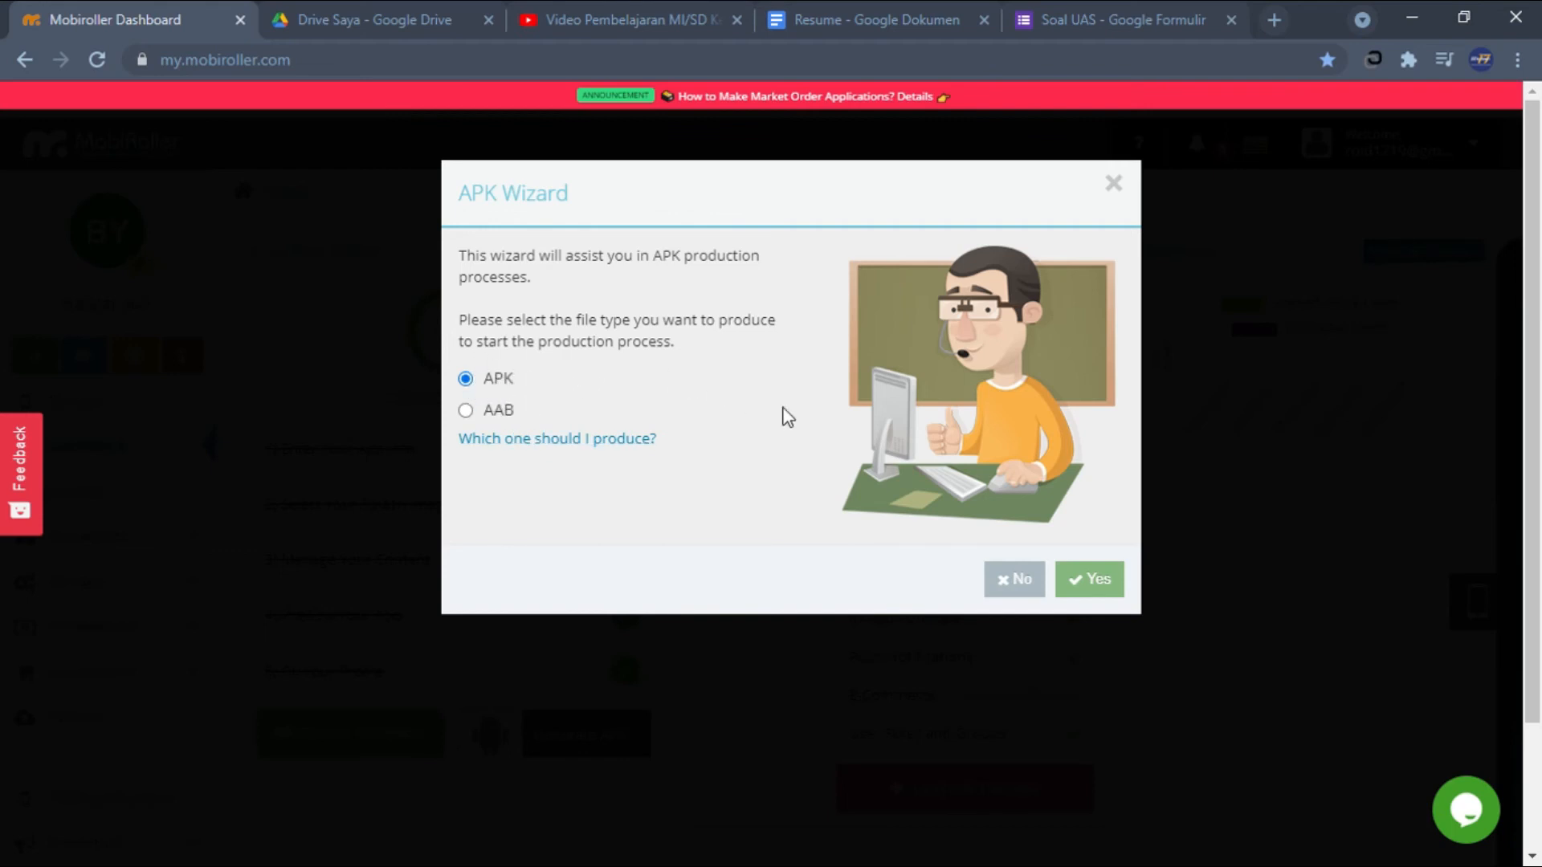
pyautogui.click(1104, 589)
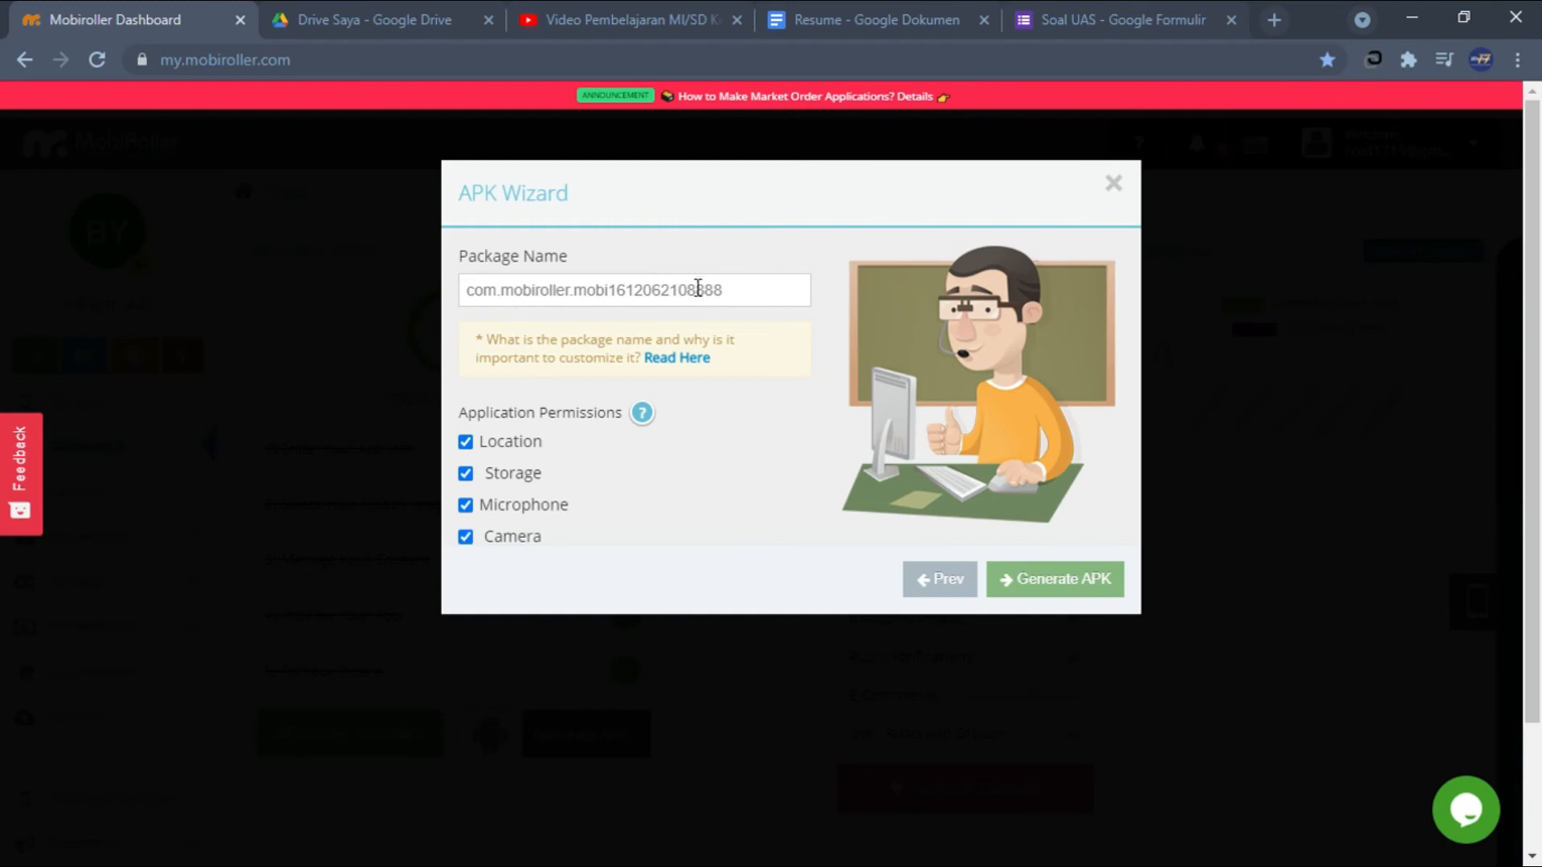
pyautogui.click(1073, 598)
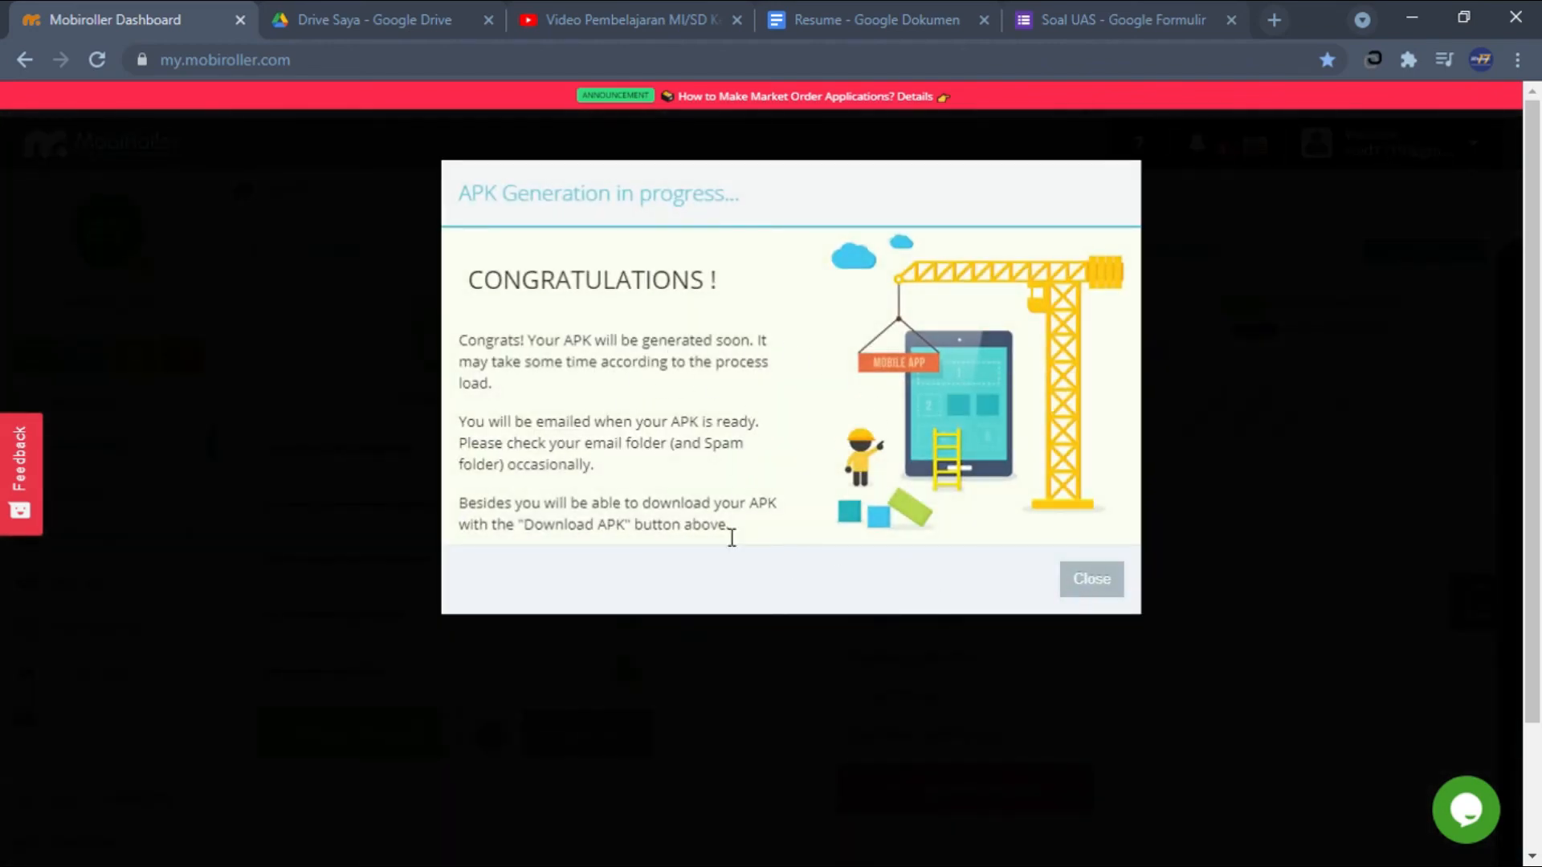
pyautogui.click(1092, 591)
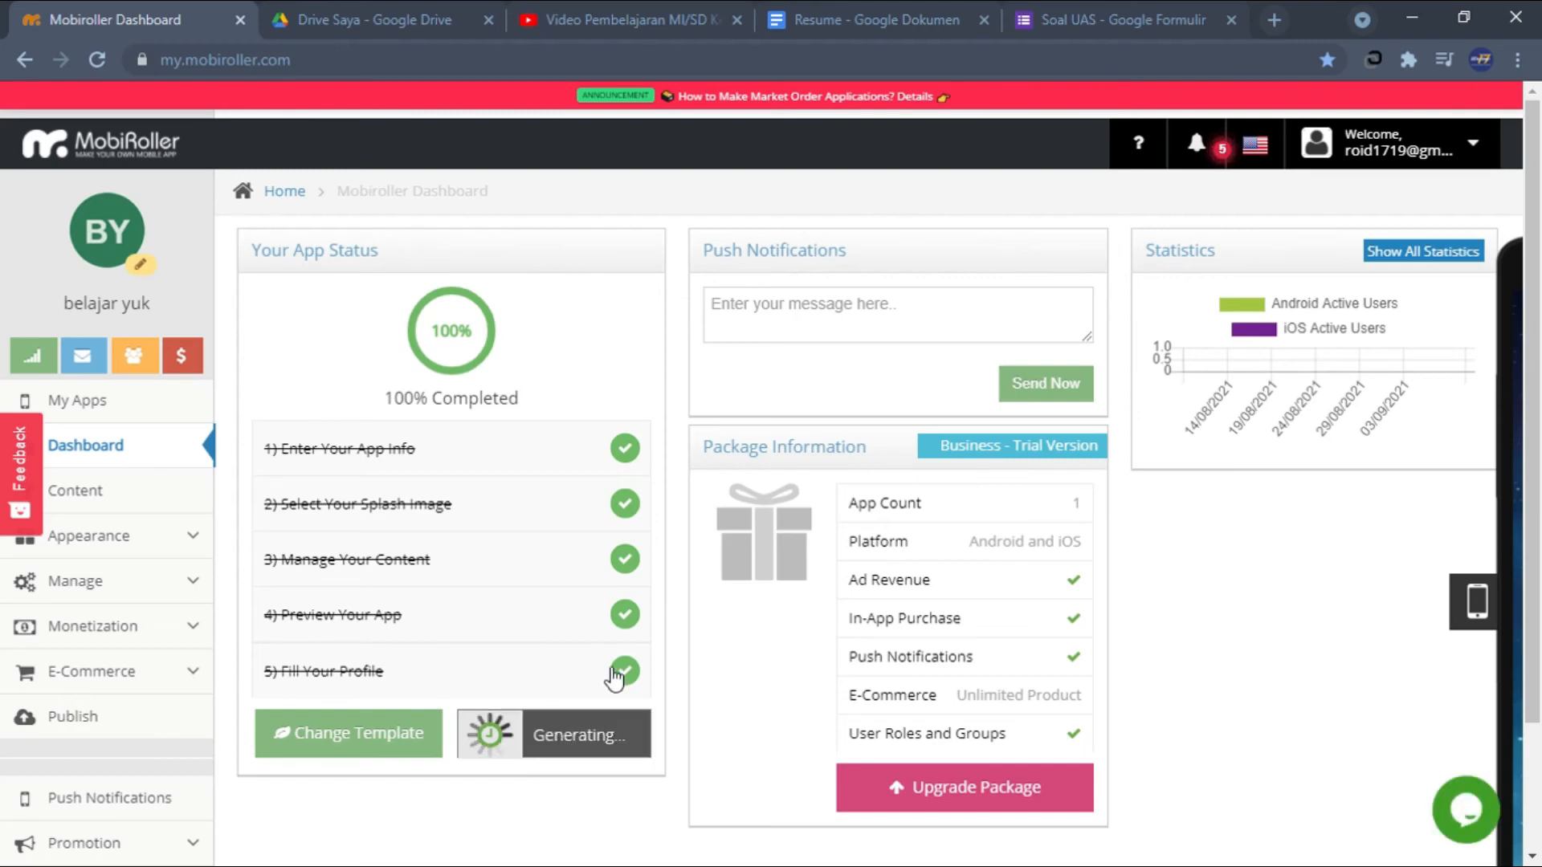
# Check the app's home screen in the phone preview and close the preview.
pyautogui.click(1475, 604)
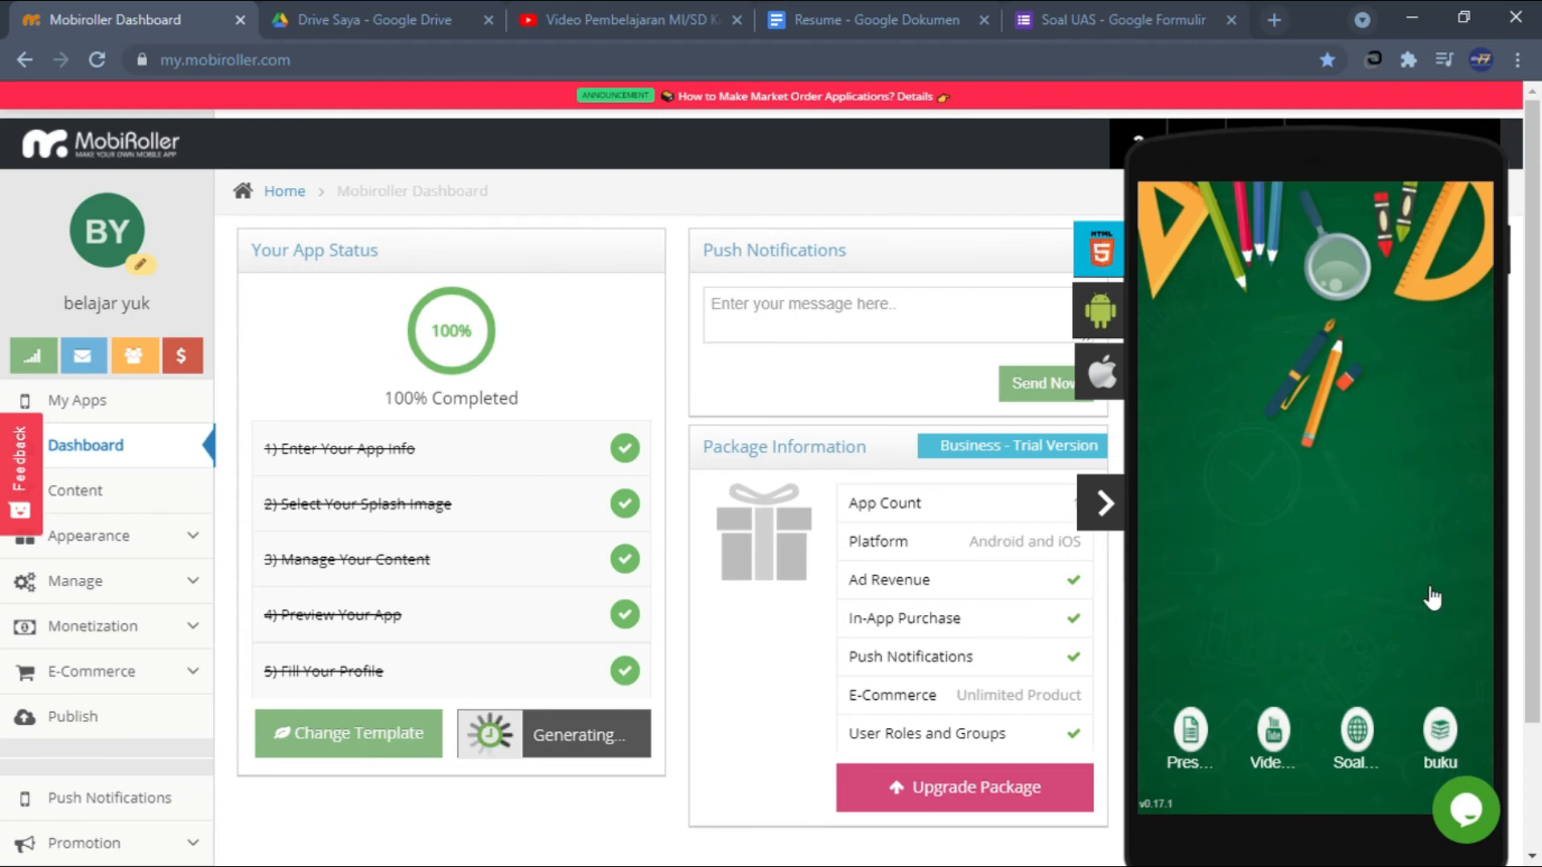
pyautogui.click(1119, 512)
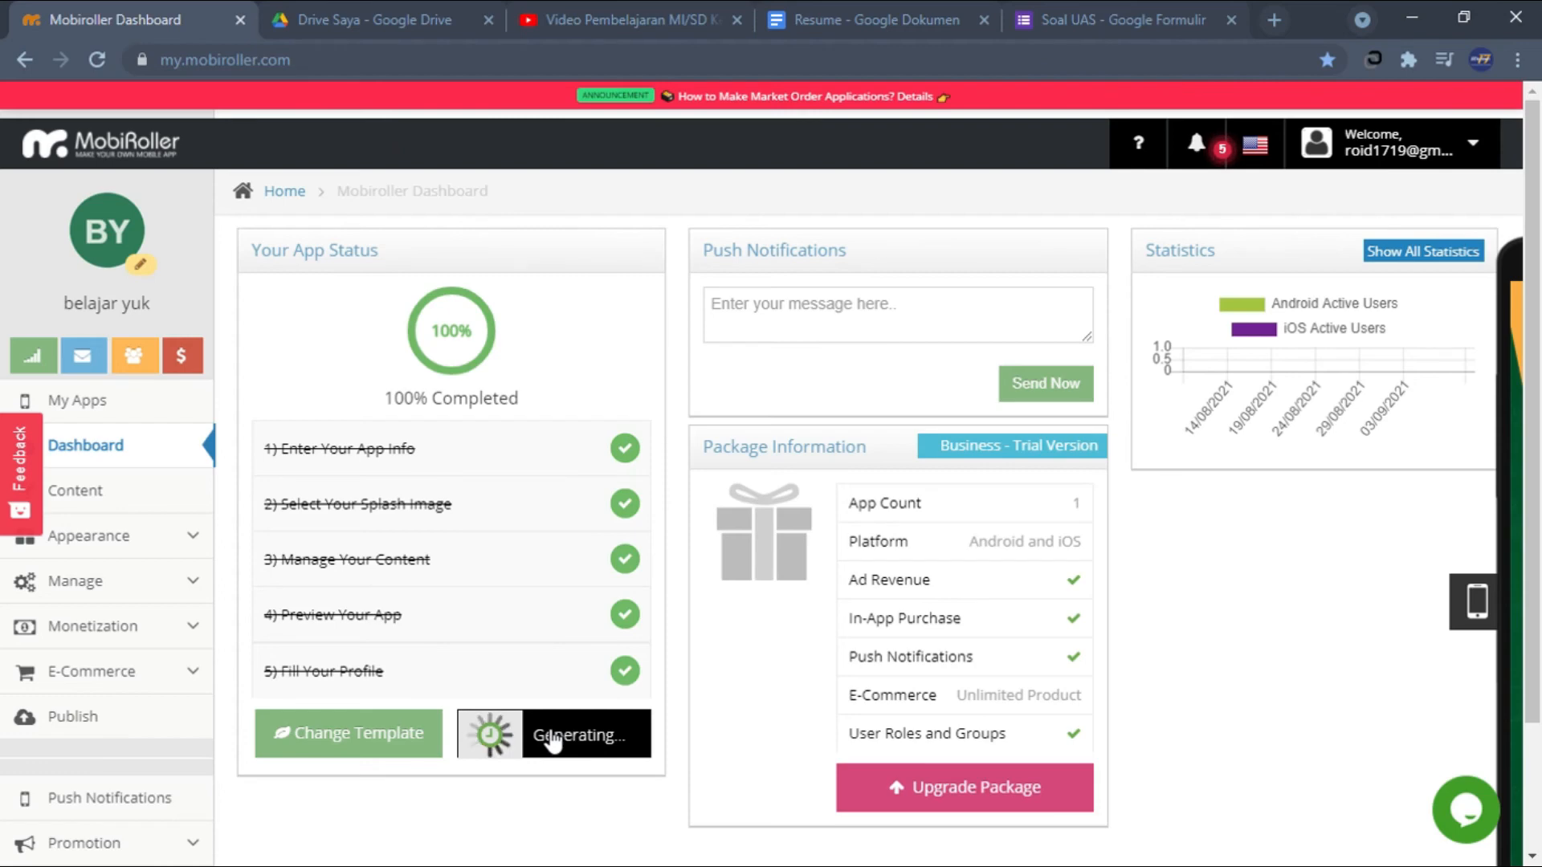
# Open the dashboard of the existing "Ngomong Jowo" app that has the character picture from the list of apps.
pyautogui.click(139, 403)
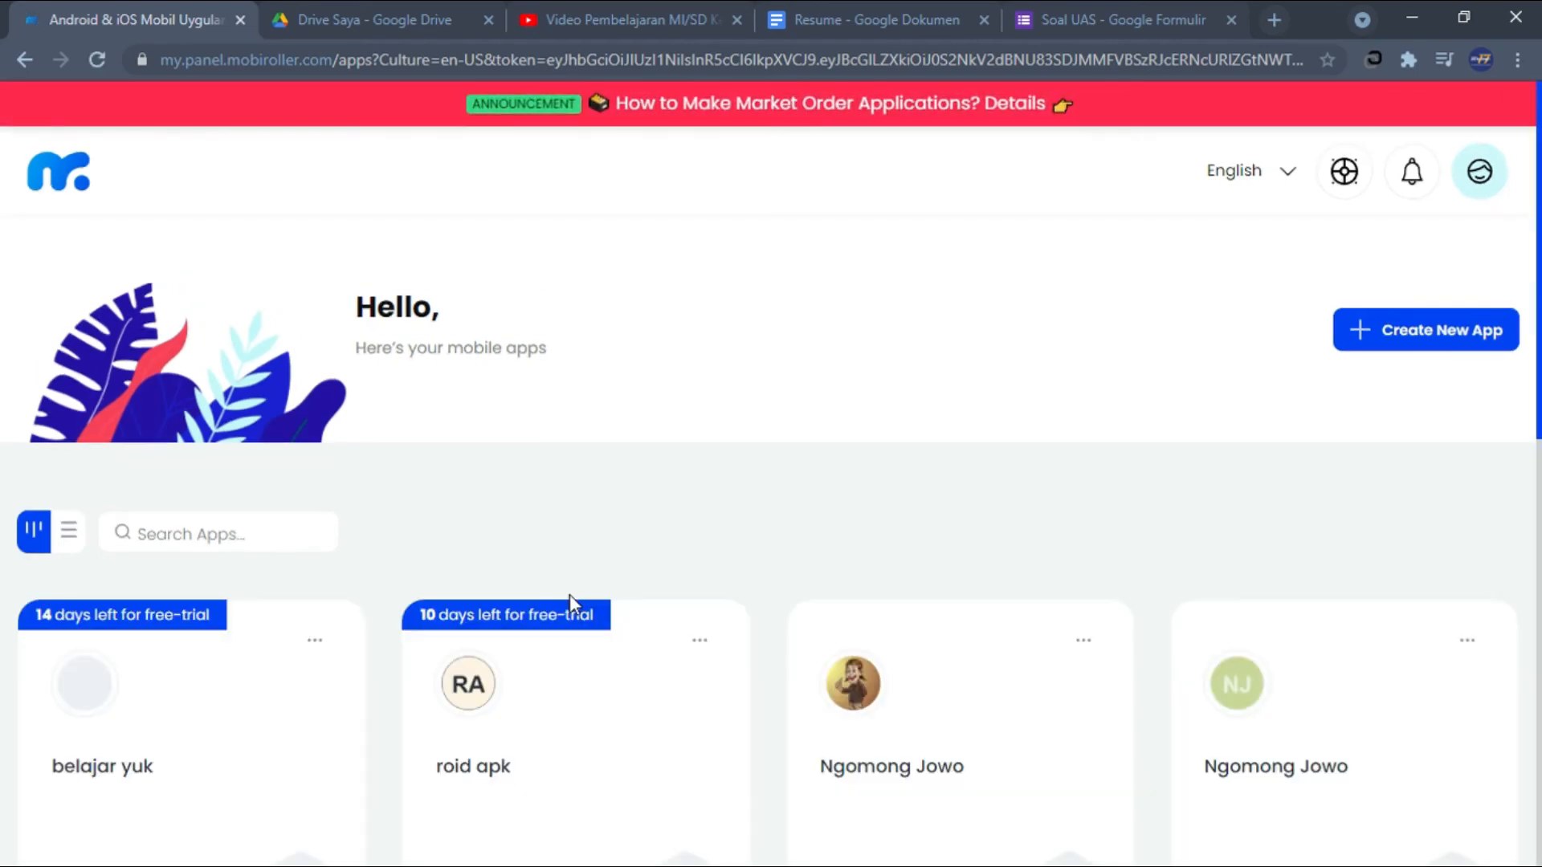
pyautogui.scroll(-2, 675, 609)
pyautogui.scroll(-1, 674, 609)
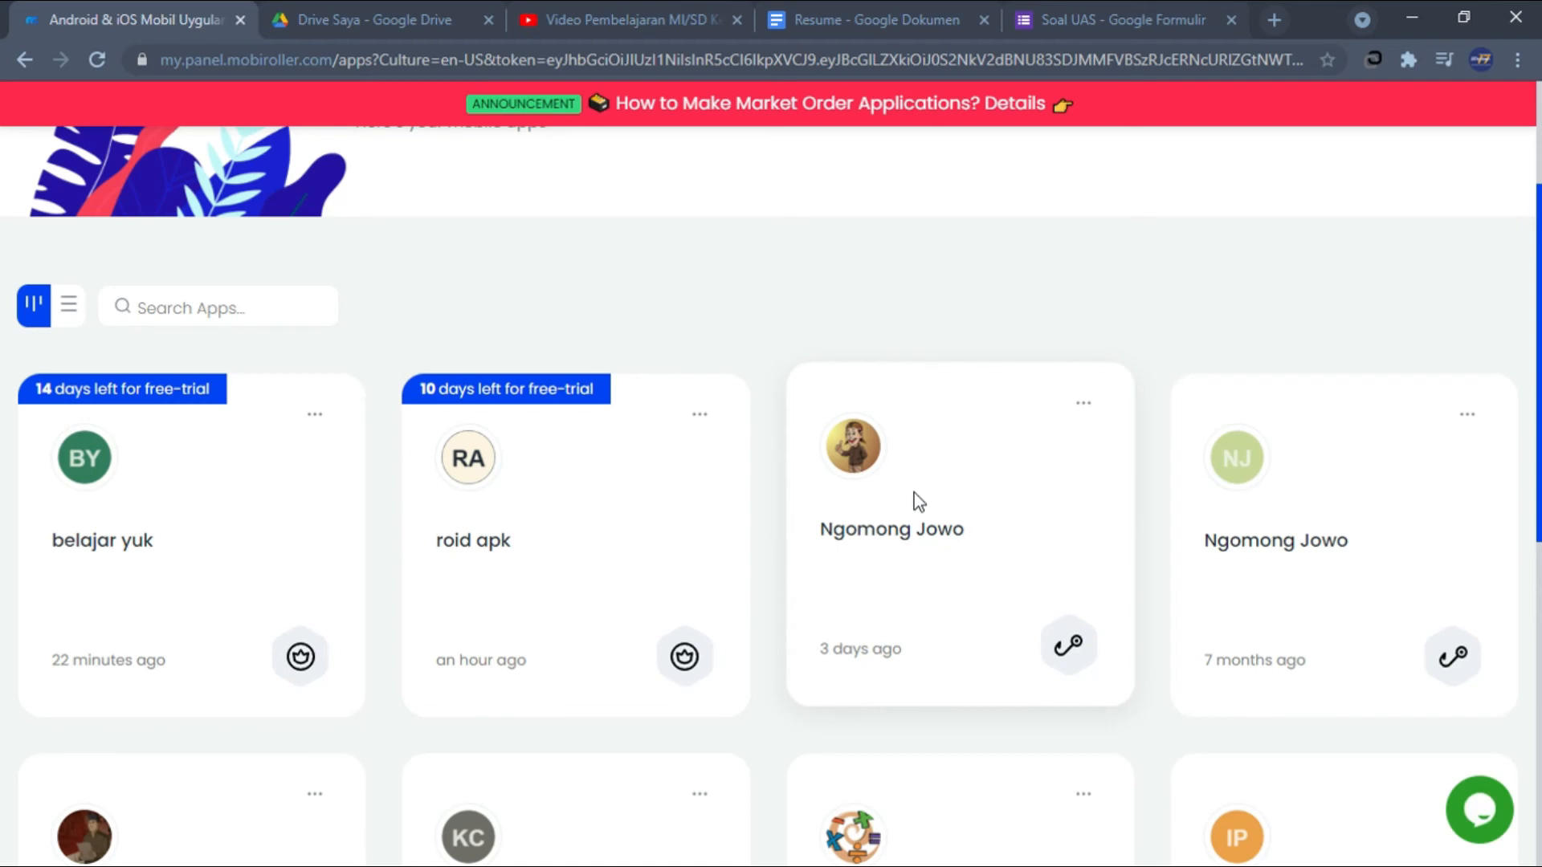
pyautogui.click(858, 441)
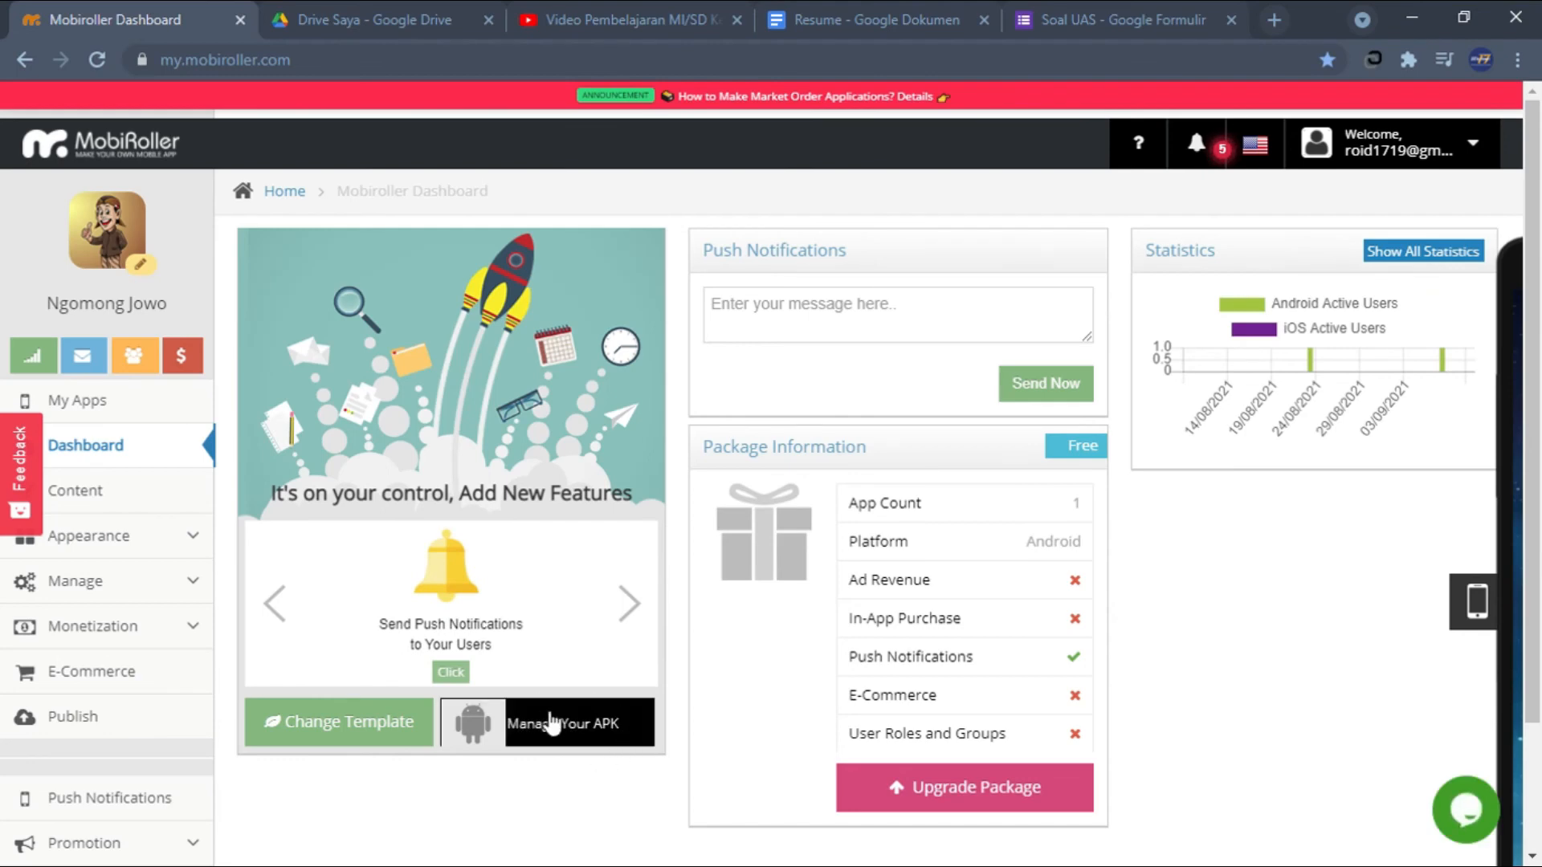
# Examine the app's generated APK versions, their generation dates and the APK download option.
pyautogui.click(543, 743)
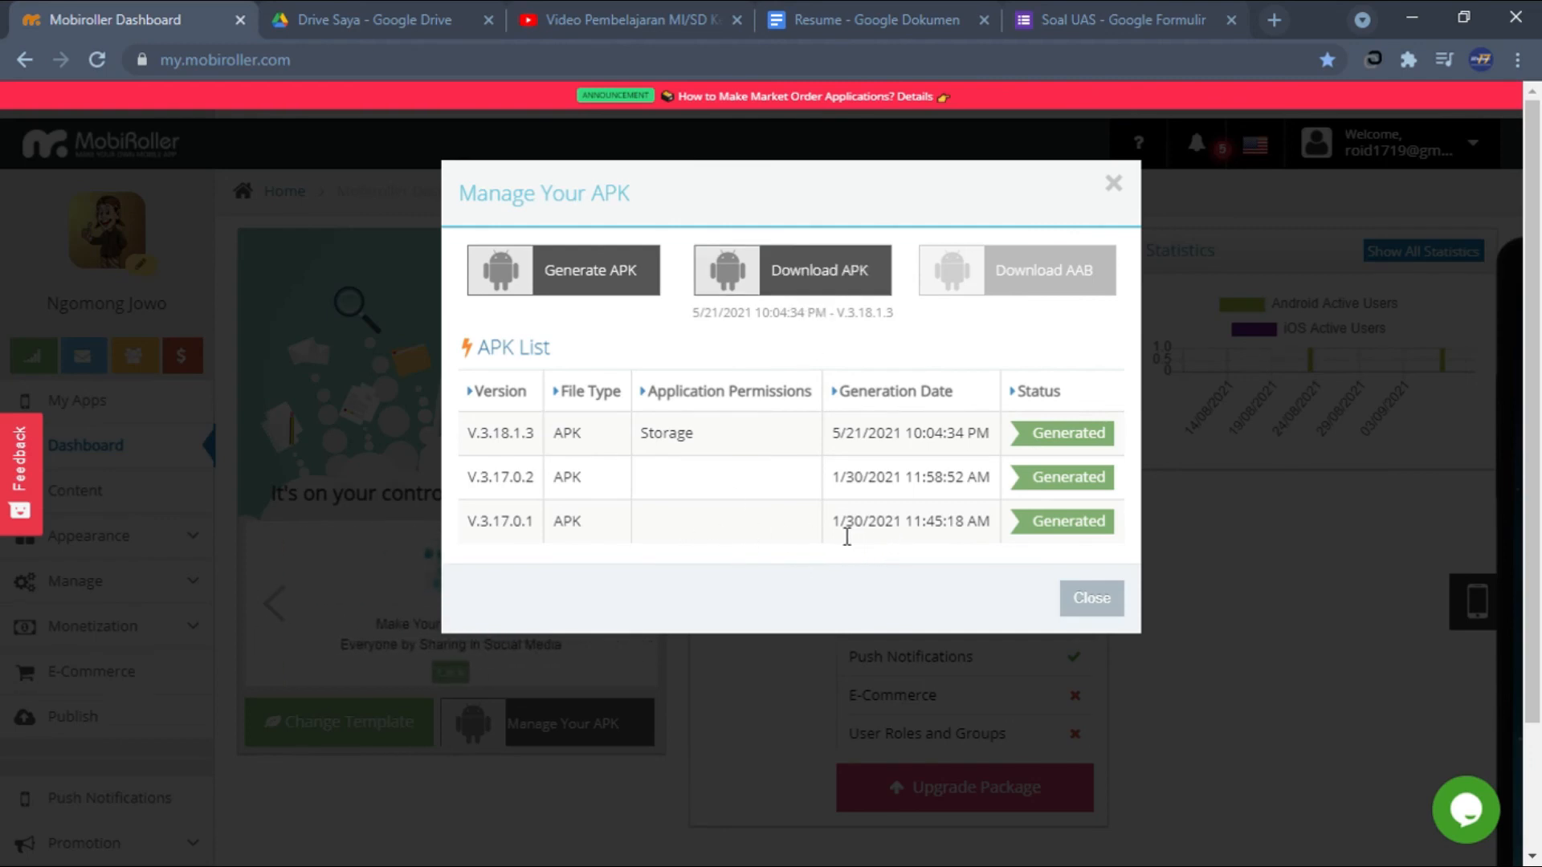
pyautogui.moveTo(833, 524); pyautogui.dragTo(998, 530)
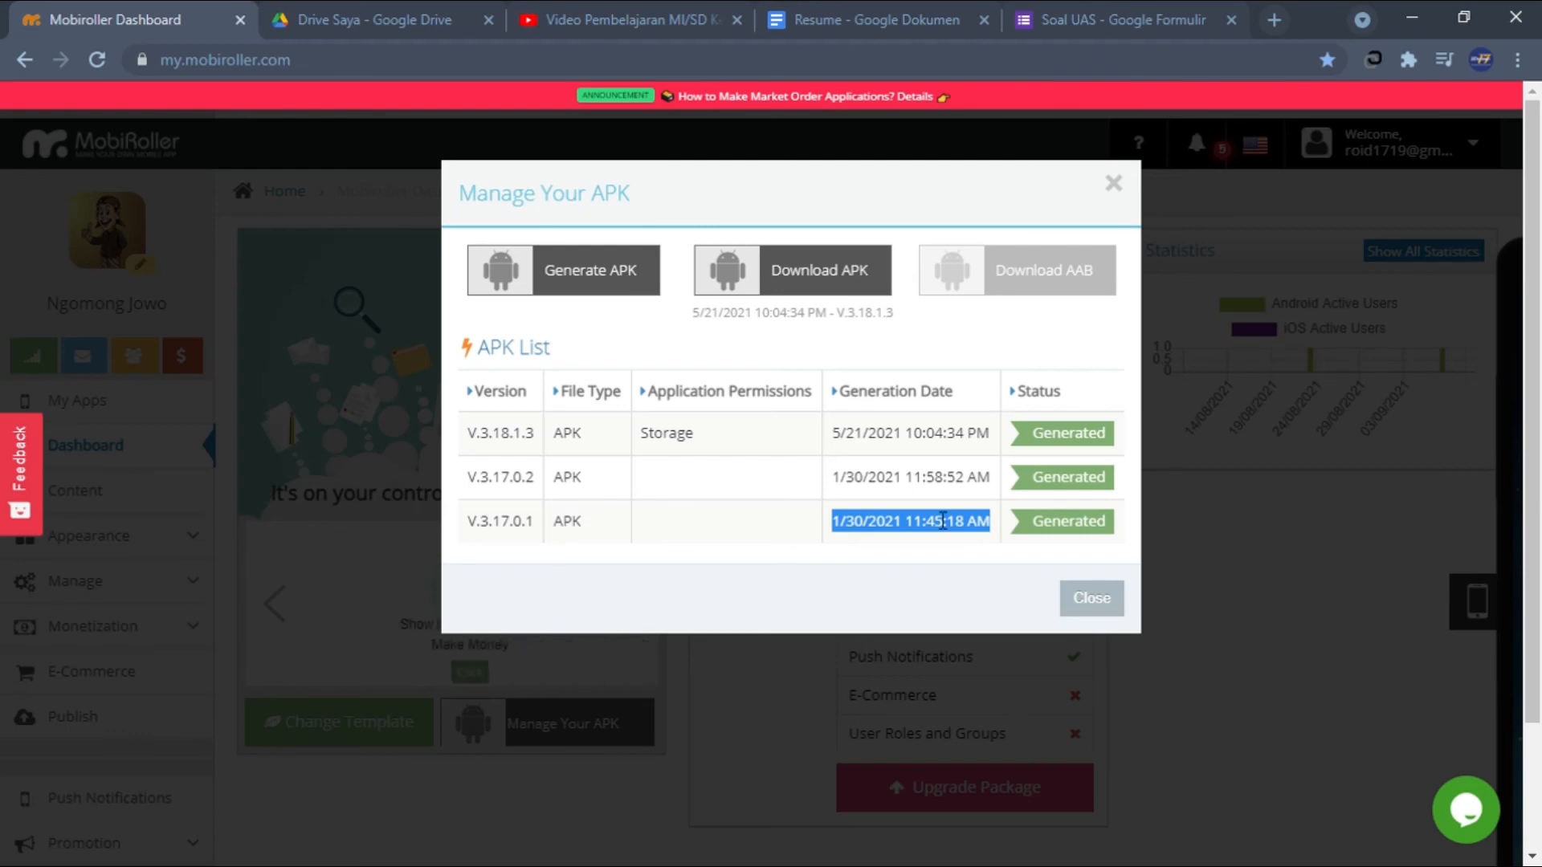
pyautogui.moveTo(840, 490); pyautogui.dragTo(1001, 492)
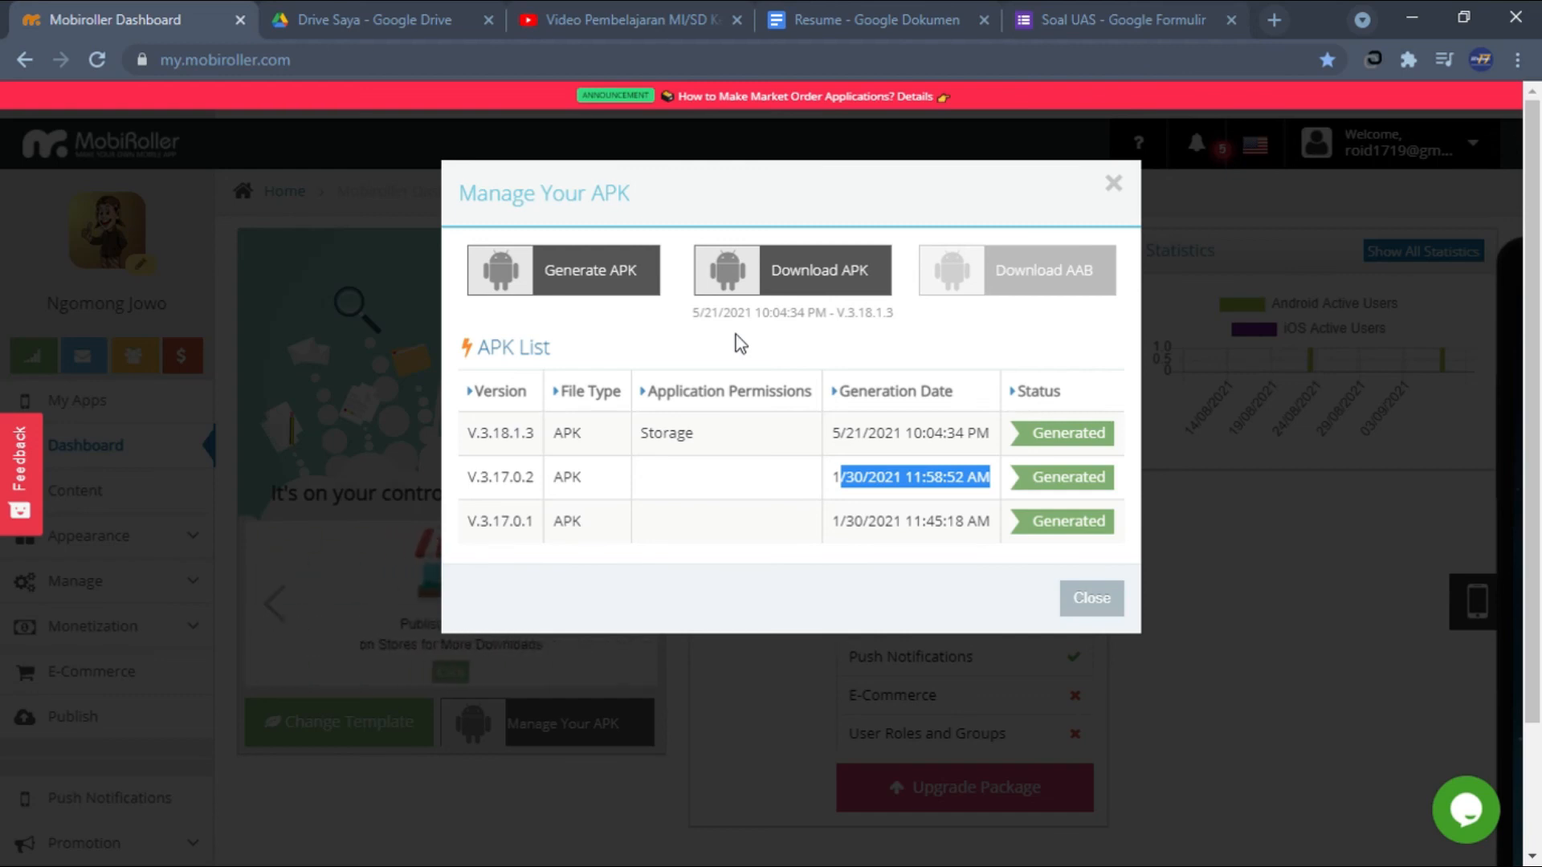
pyautogui.click(816, 357)
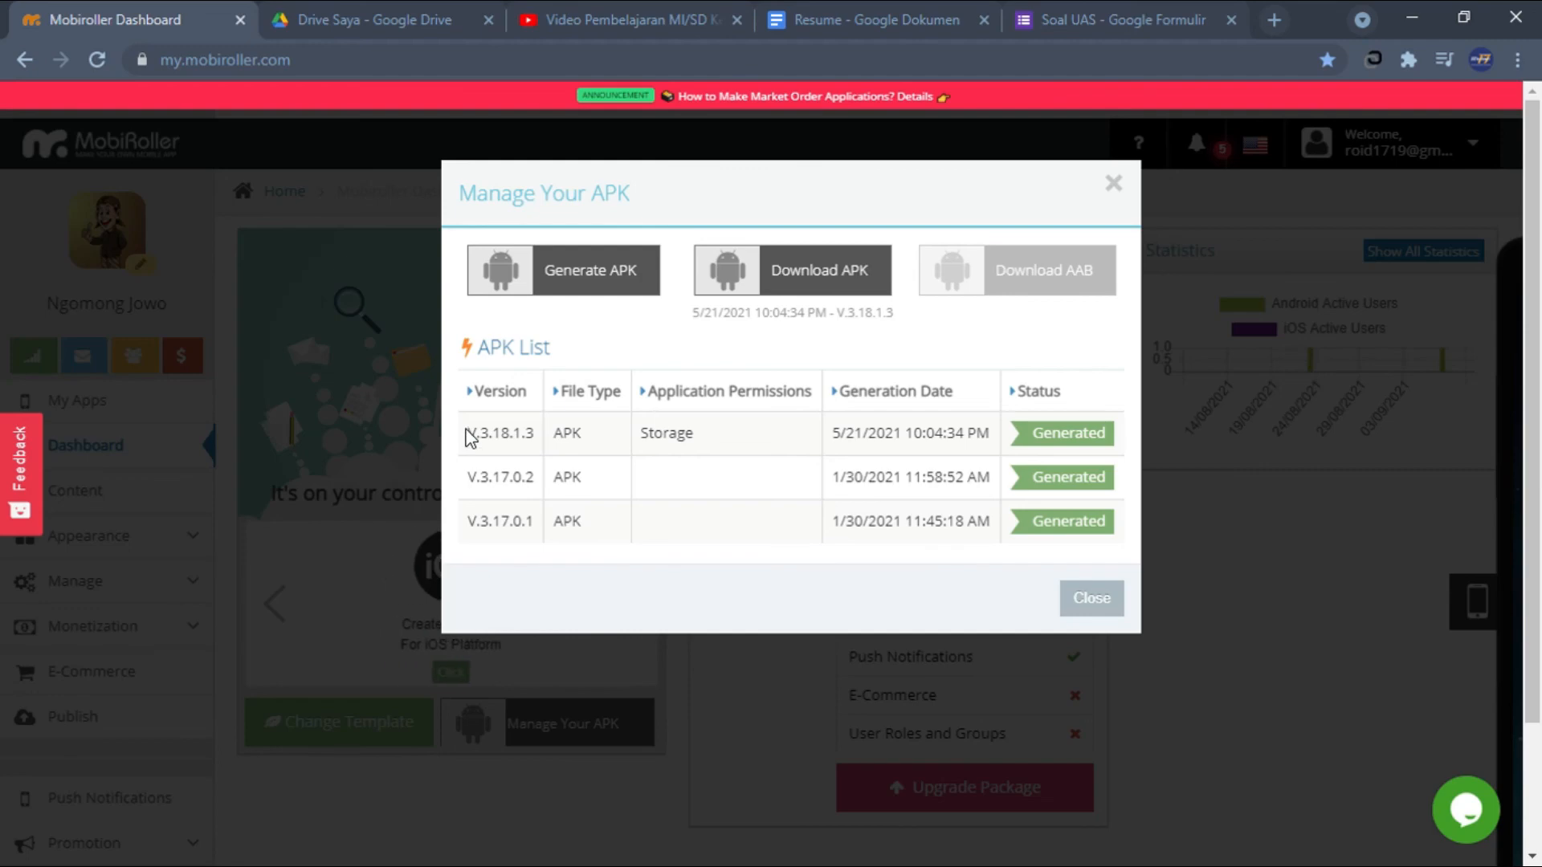
# Close the APK manager after checking the newest APK entry and view the Ngomong Jowo home screen in the phone preview.
pyautogui.moveTo(465, 434); pyautogui.dragTo(996, 435)
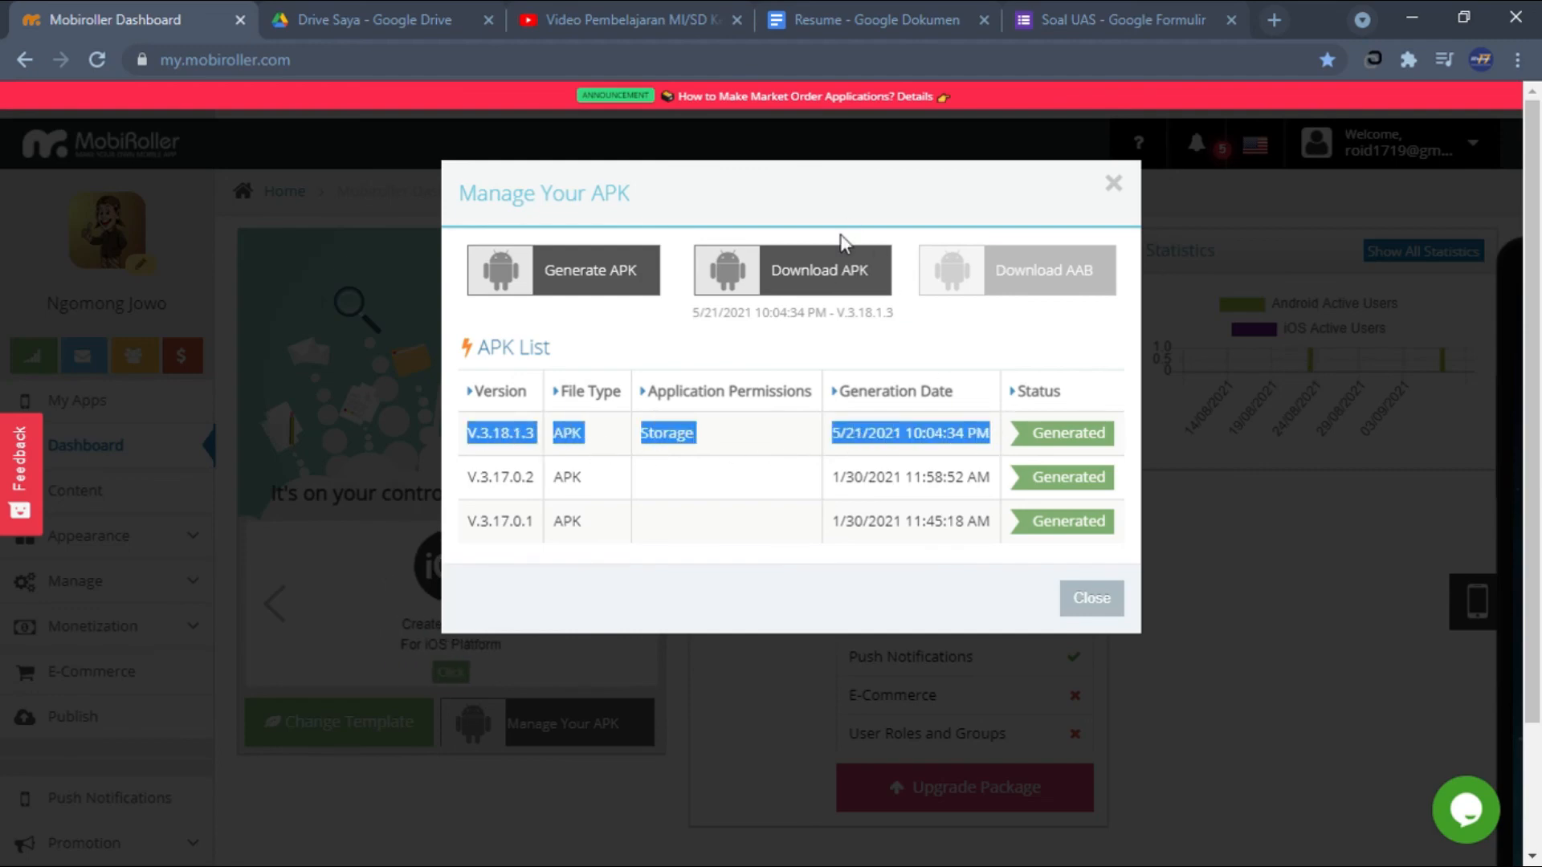
pyautogui.click(1091, 600)
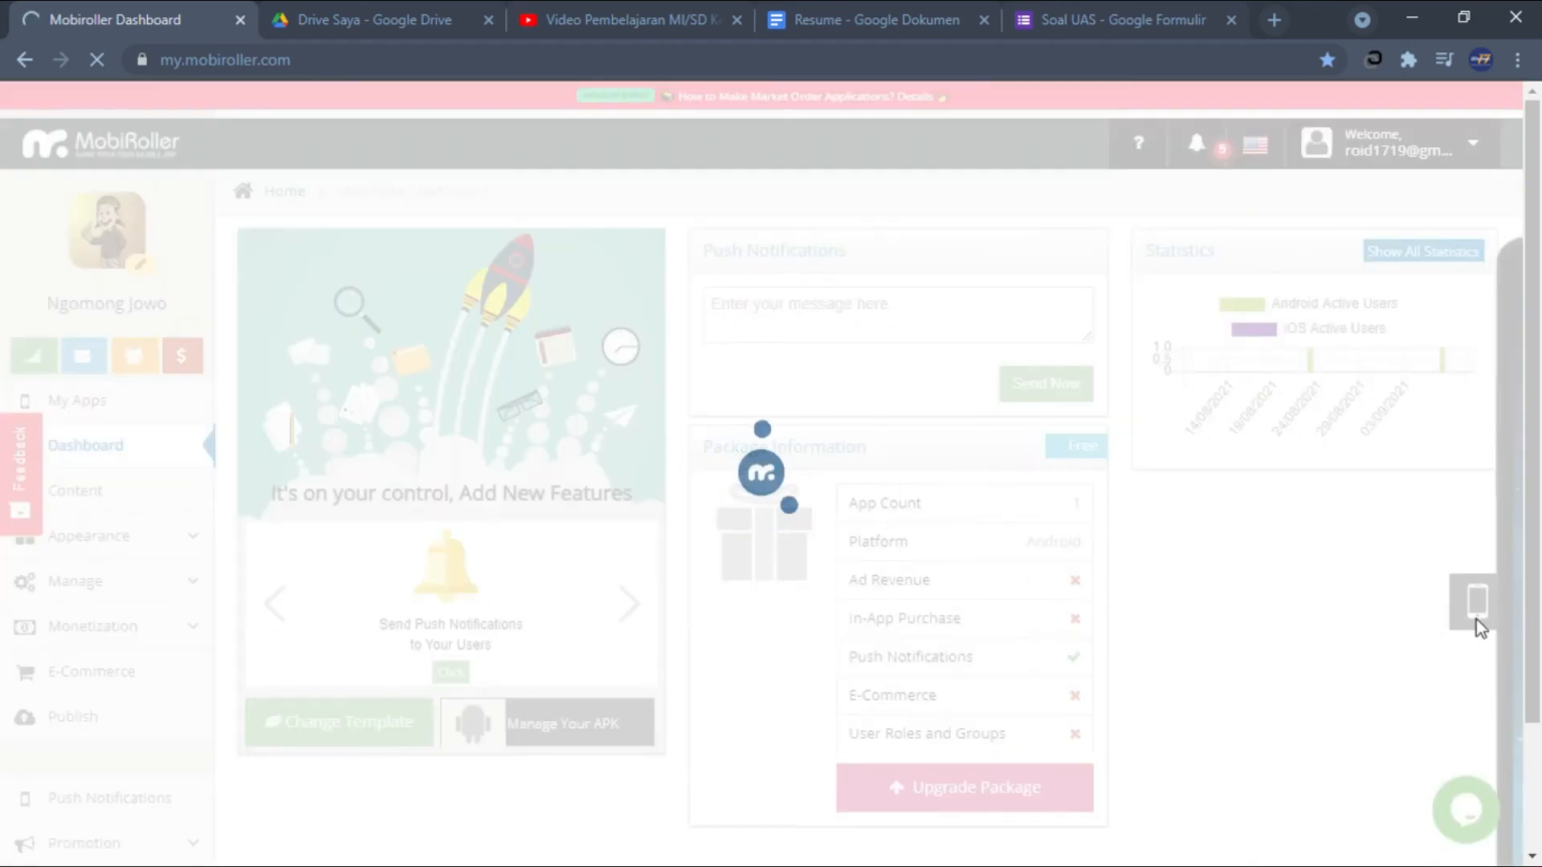
pyautogui.click(1476, 620)
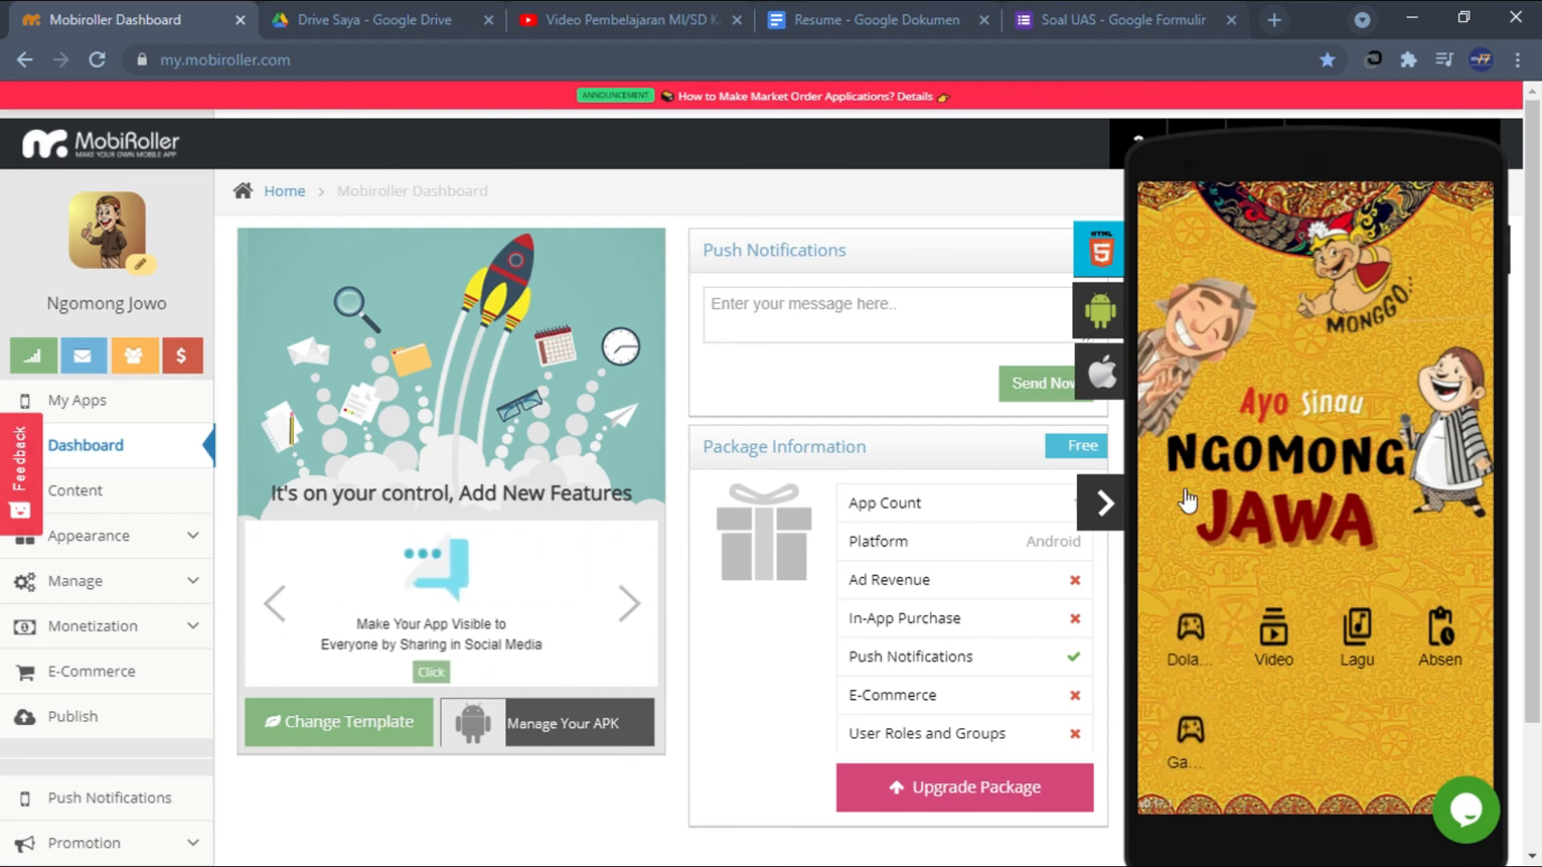
pyautogui.click(1104, 504)
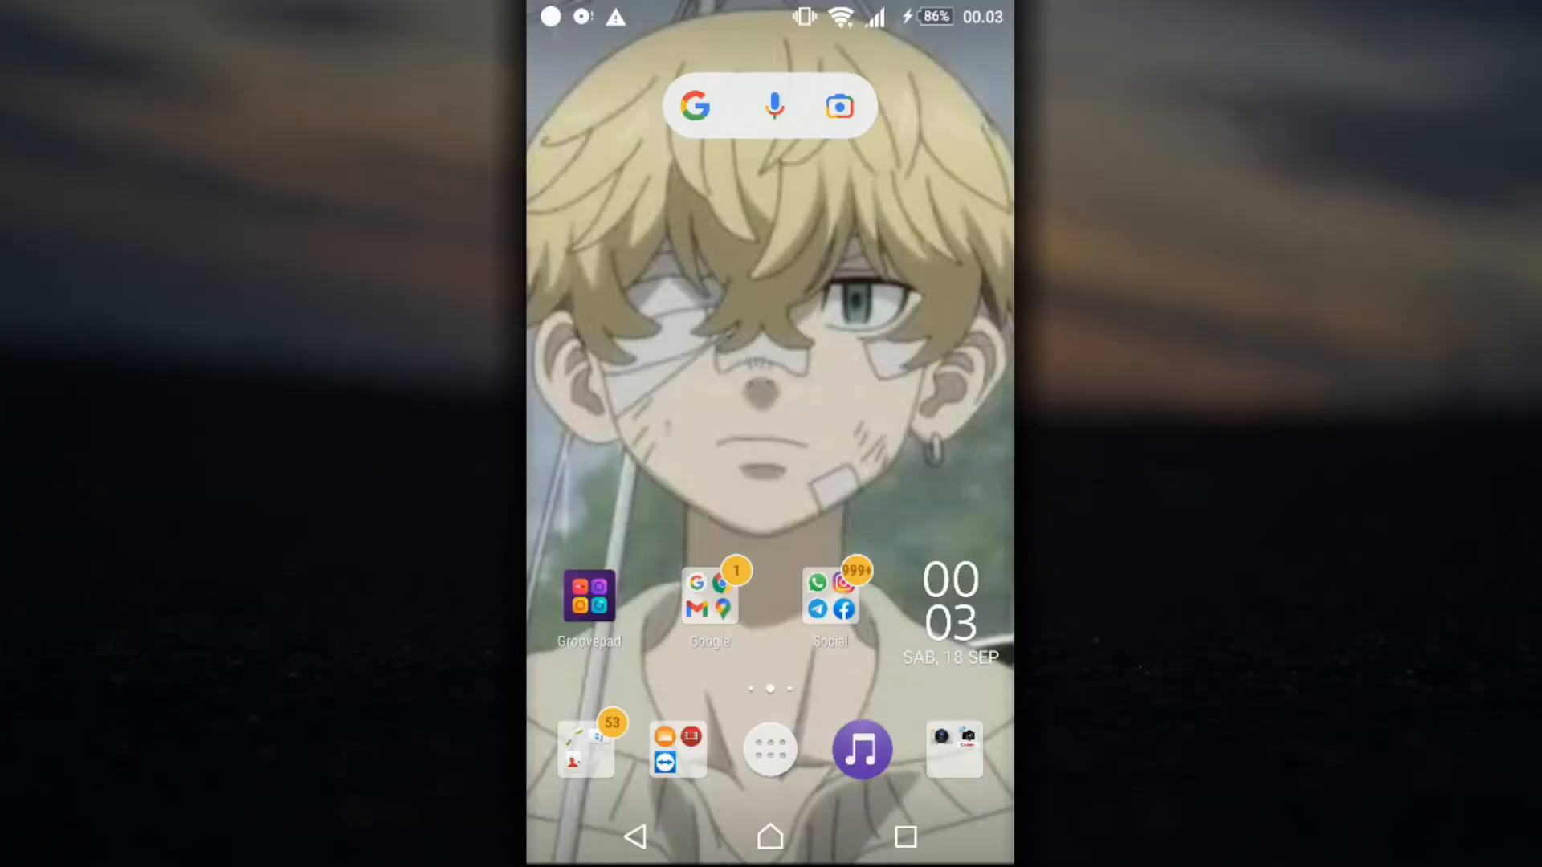
# On the Android phone, find the installed Ngomong Jowo app among all apps and launch it.
pyautogui.click(770, 749)
pyautogui.moveTo(892, 482); pyautogui.dragTo(642, 481)
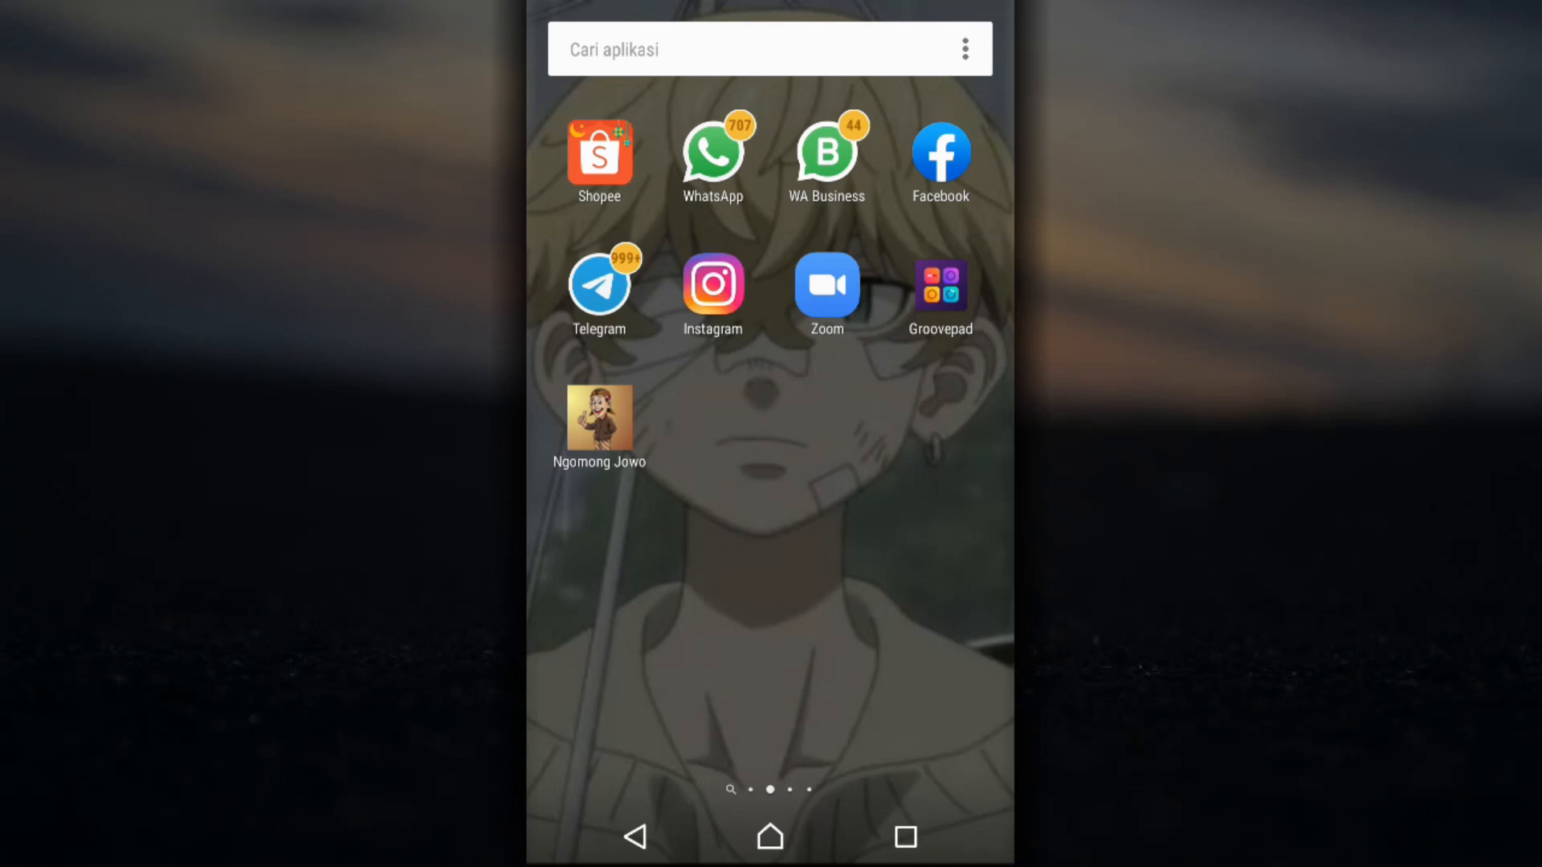
pyautogui.click(600, 418)
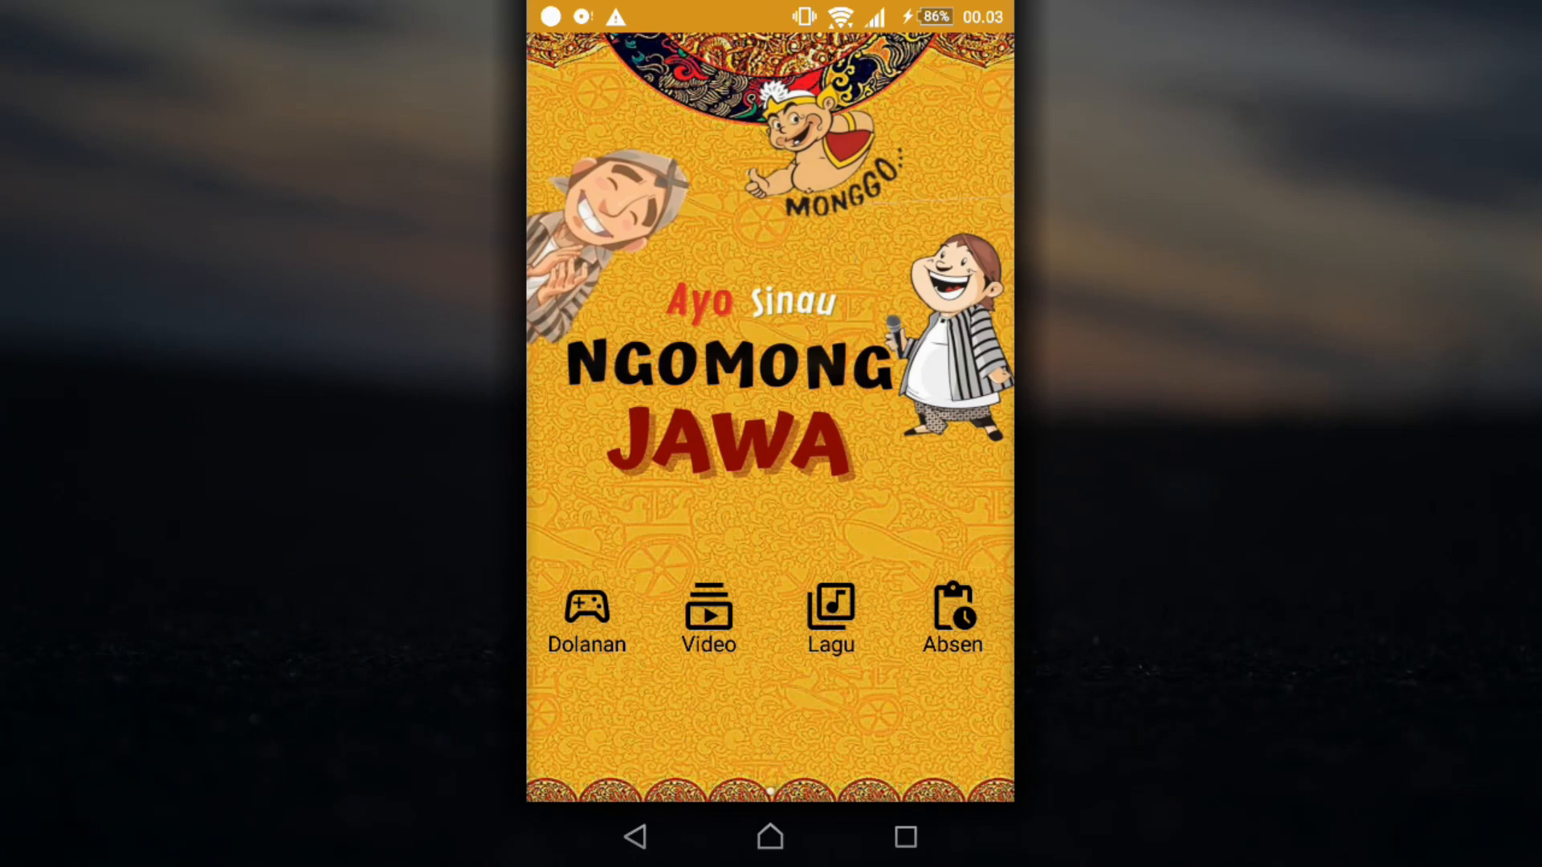
# Look through the picture-guessing questions of the Dolanan section and return to the app's home screen.
pyautogui.click(587, 618)
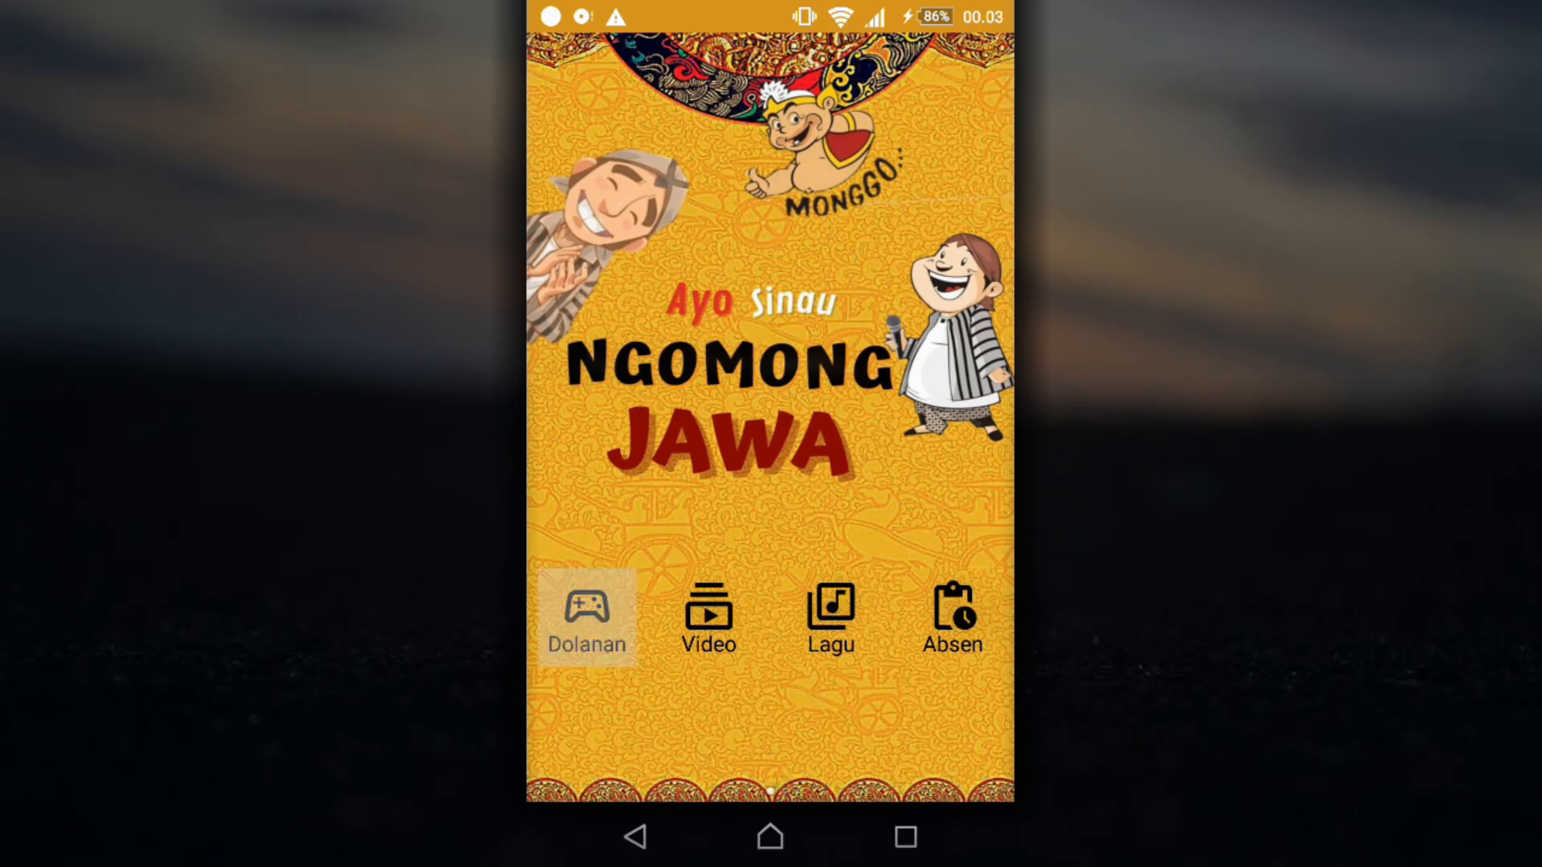
pyautogui.moveTo(771, 442); pyautogui.dragTo(804, 468)
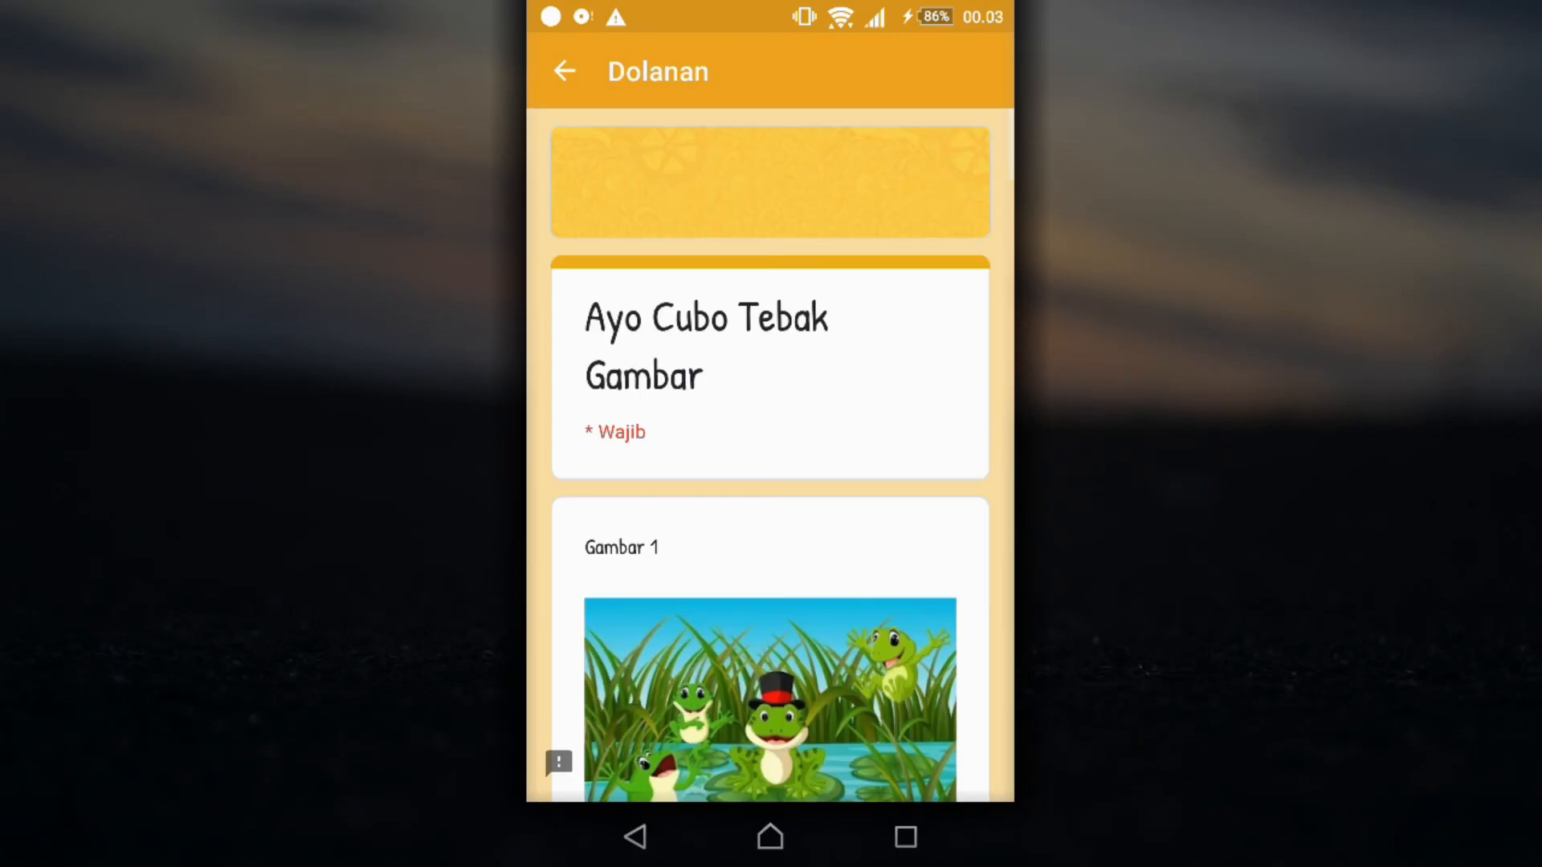
pyautogui.scroll(-10, 771, 456)
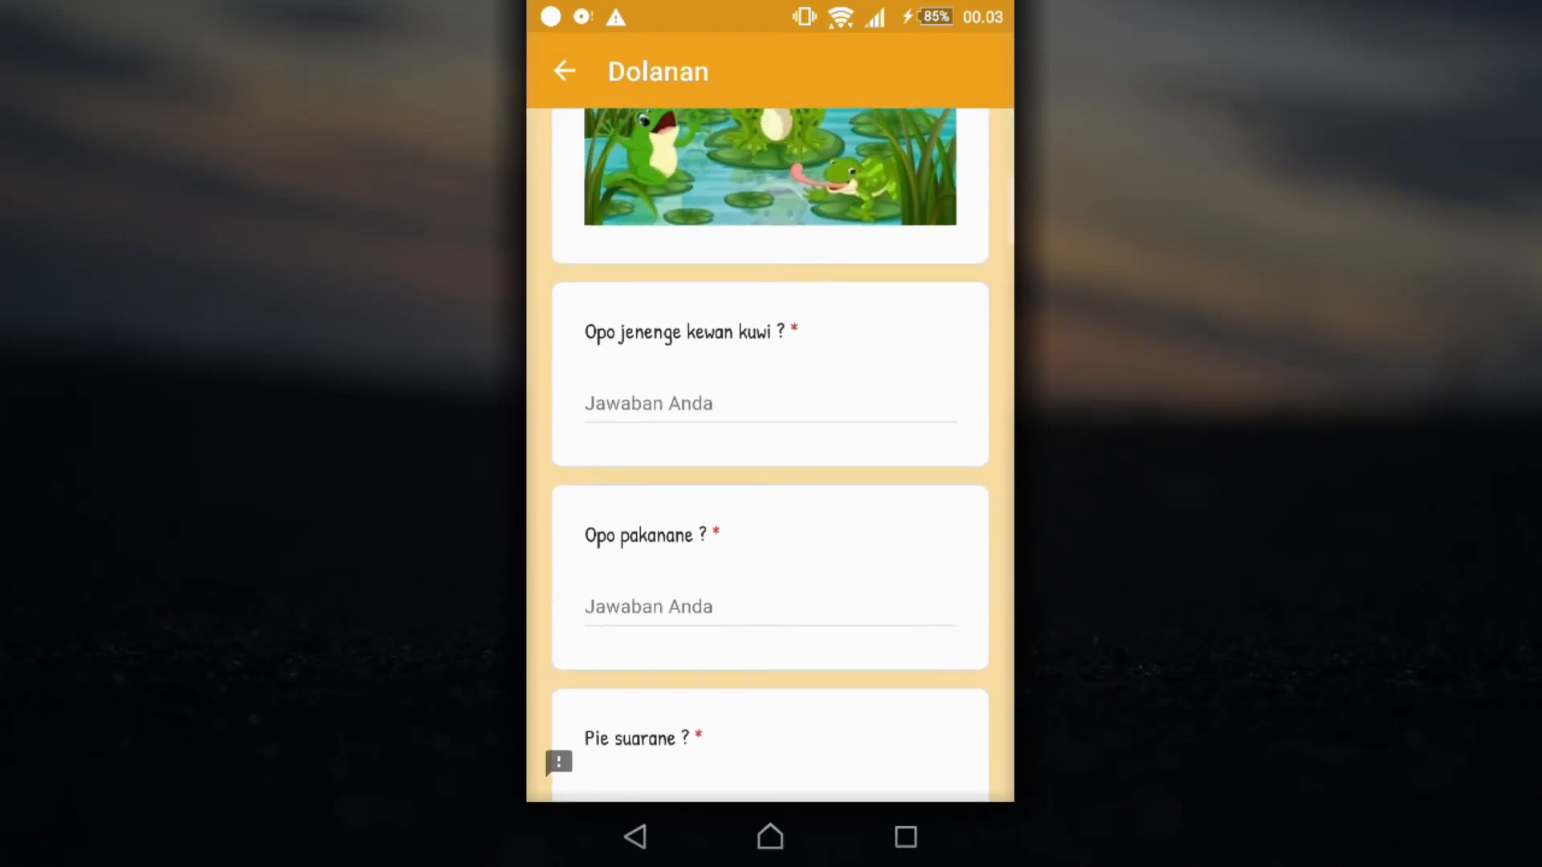
pyautogui.scroll(6, 771, 456)
pyautogui.scroll(-3, 771, 455)
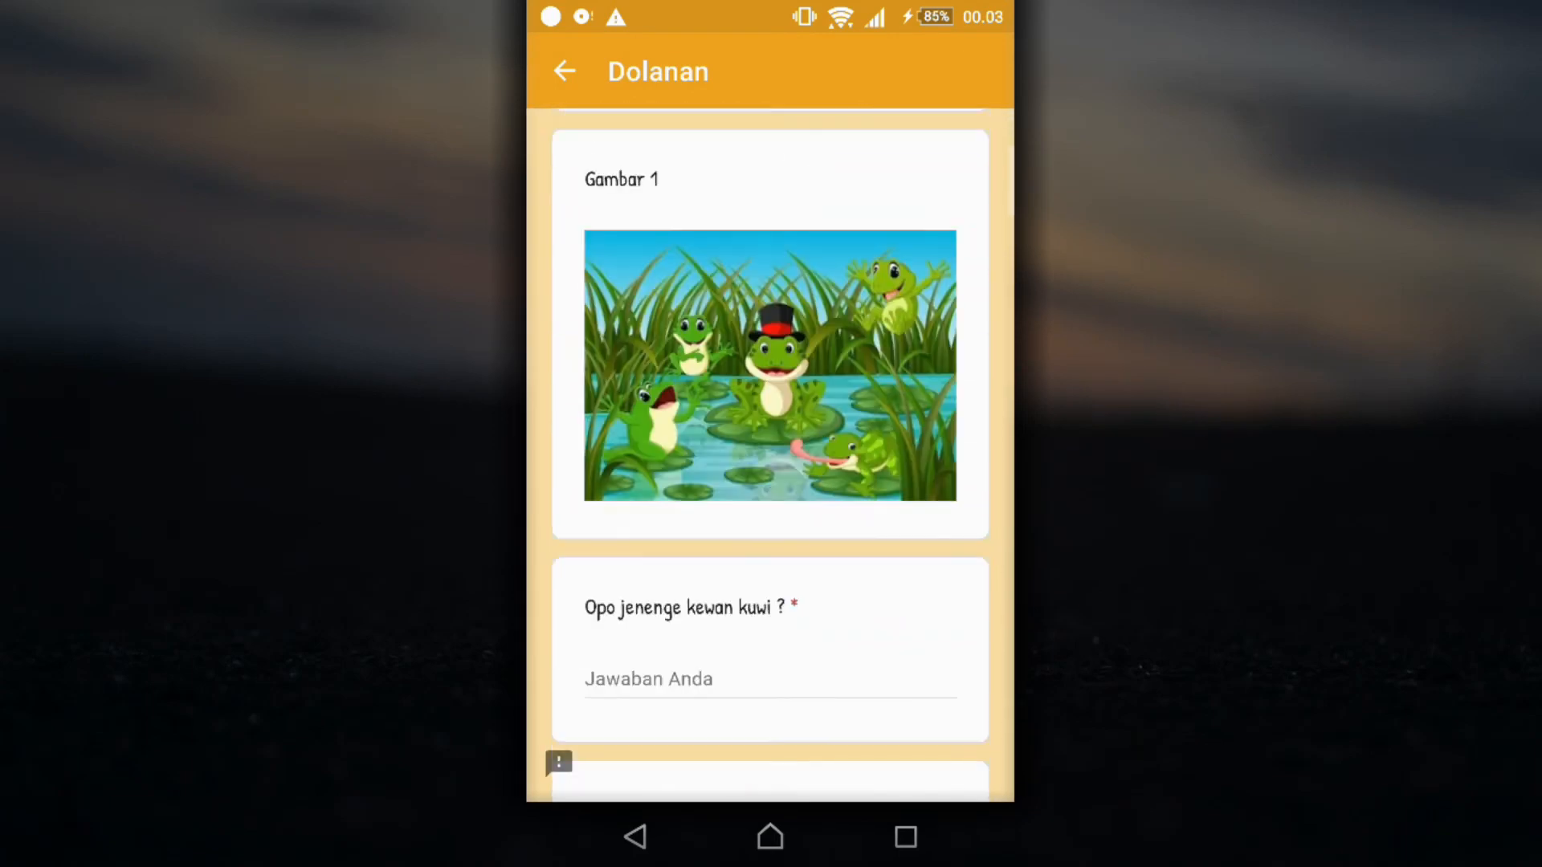
pyautogui.scroll(-10, 771, 455)
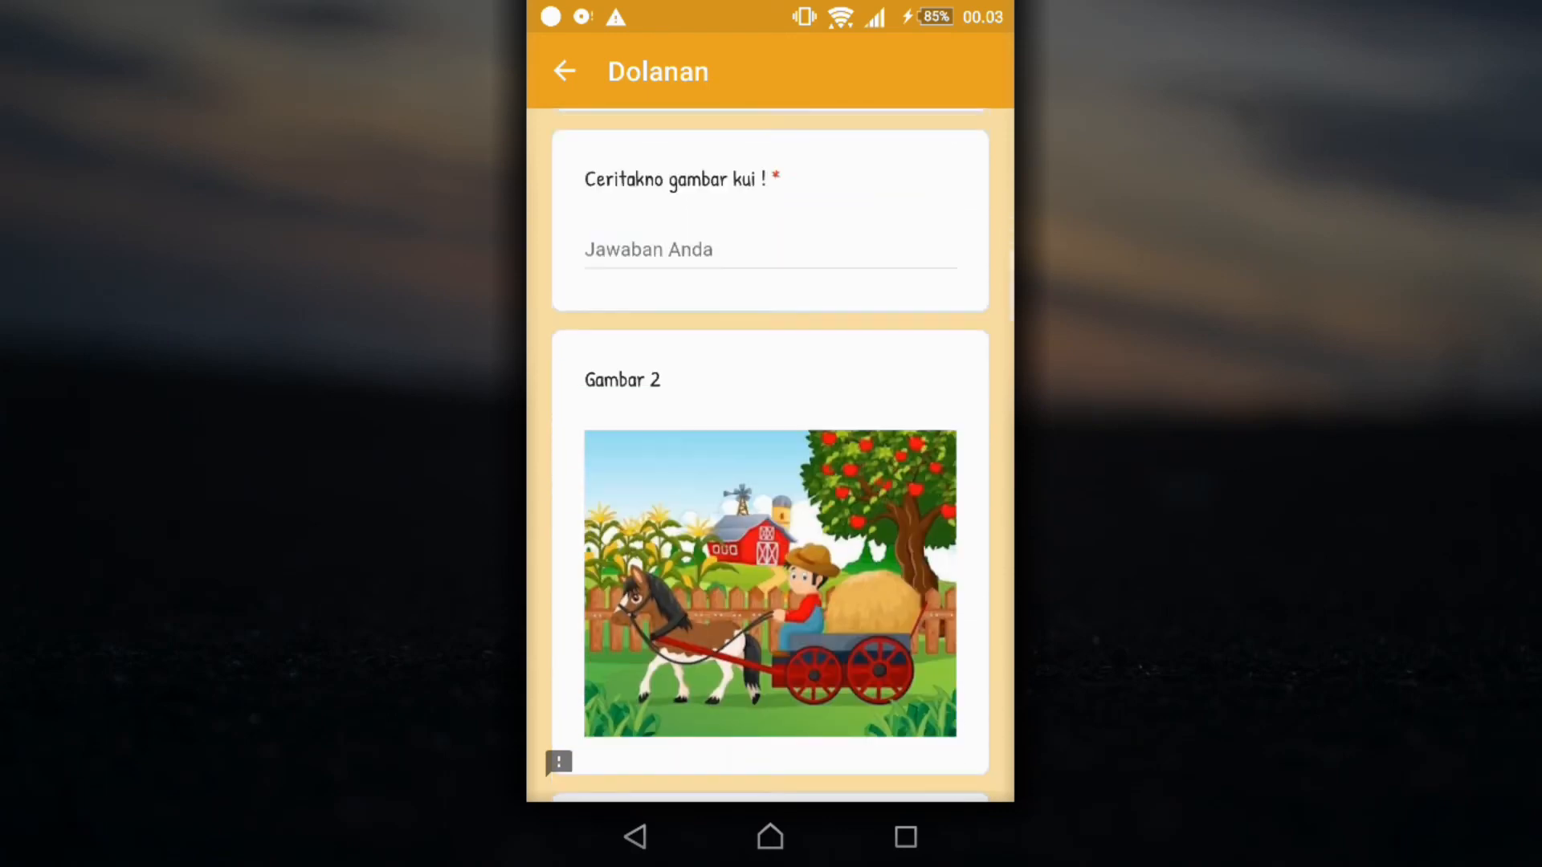
pyautogui.scroll(-5, 771, 456)
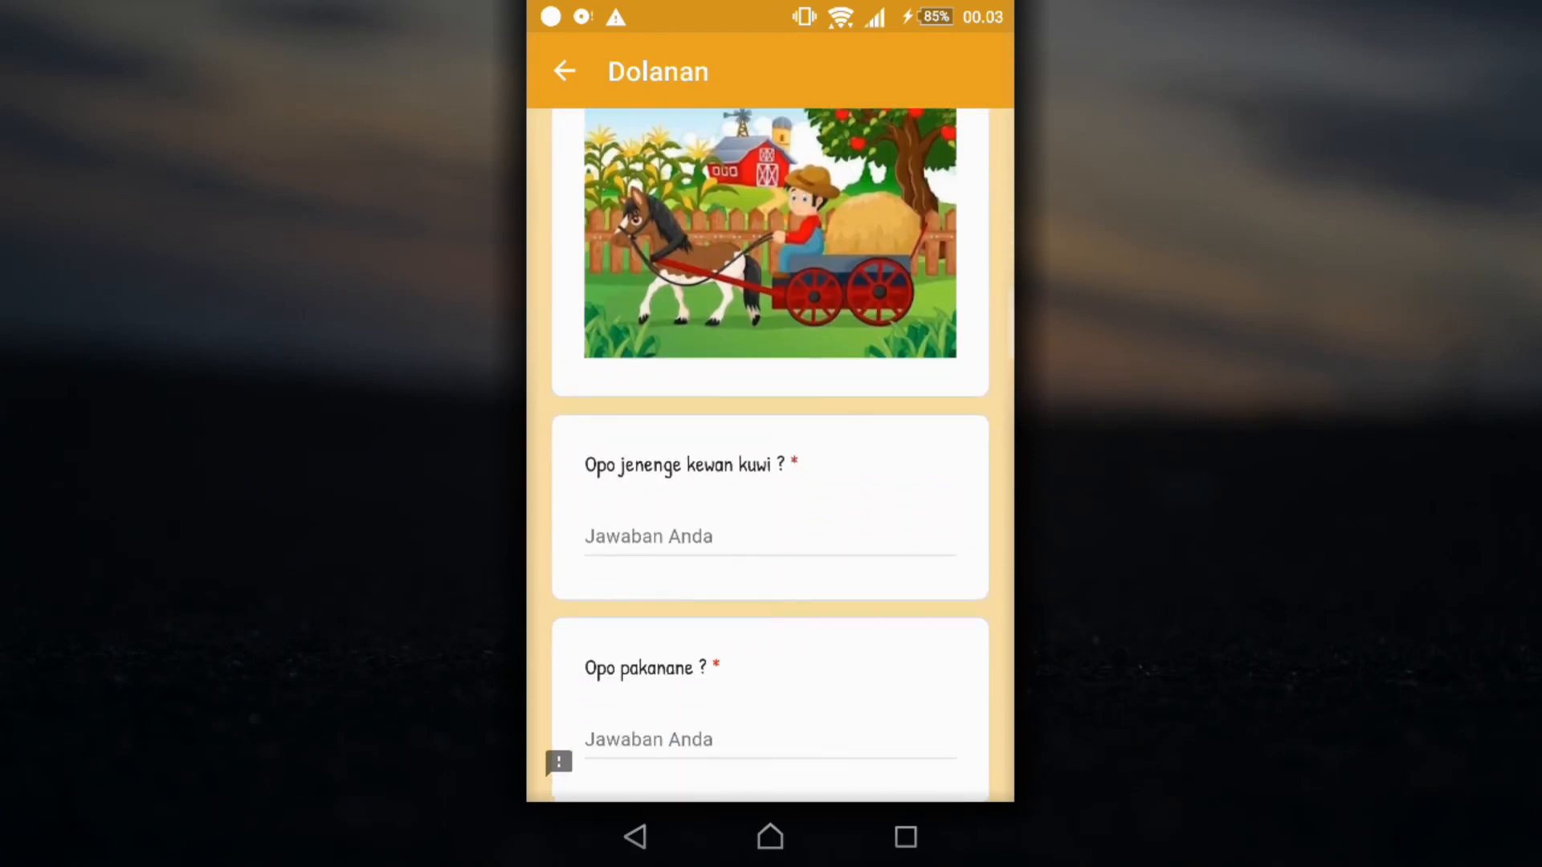
pyautogui.scroll(-1, 771, 456)
pyautogui.scroll(-3, 771, 455)
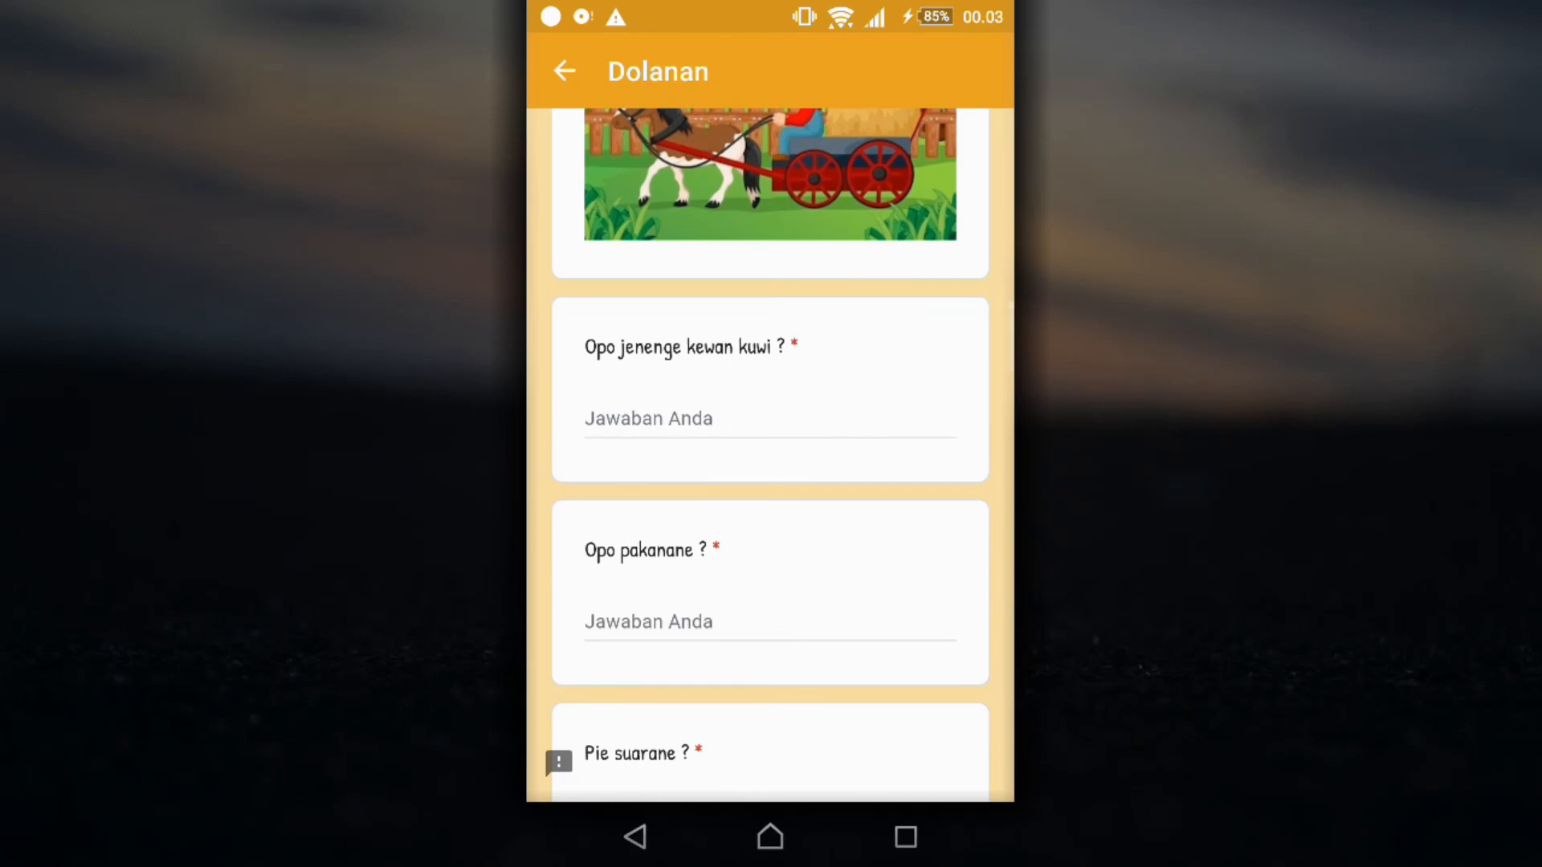
pyautogui.scroll(-10, 771, 456)
pyautogui.scroll(15, 771, 455)
pyautogui.scroll(3, 771, 455)
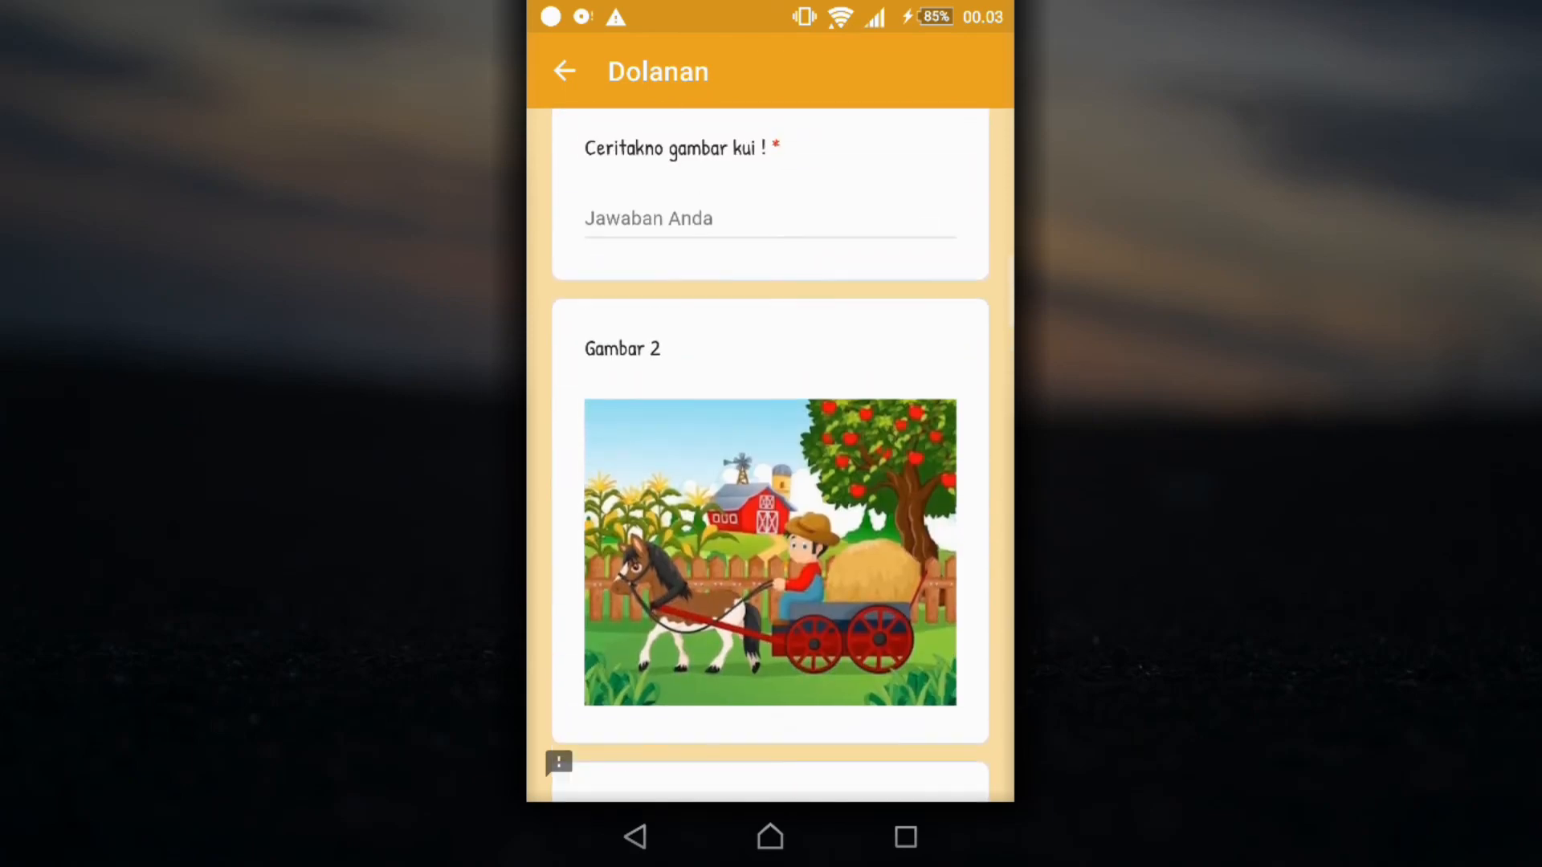
pyautogui.click(634, 837)
# View the list of videos in the Video section and return to the app's home screen.
pyautogui.click(709, 617)
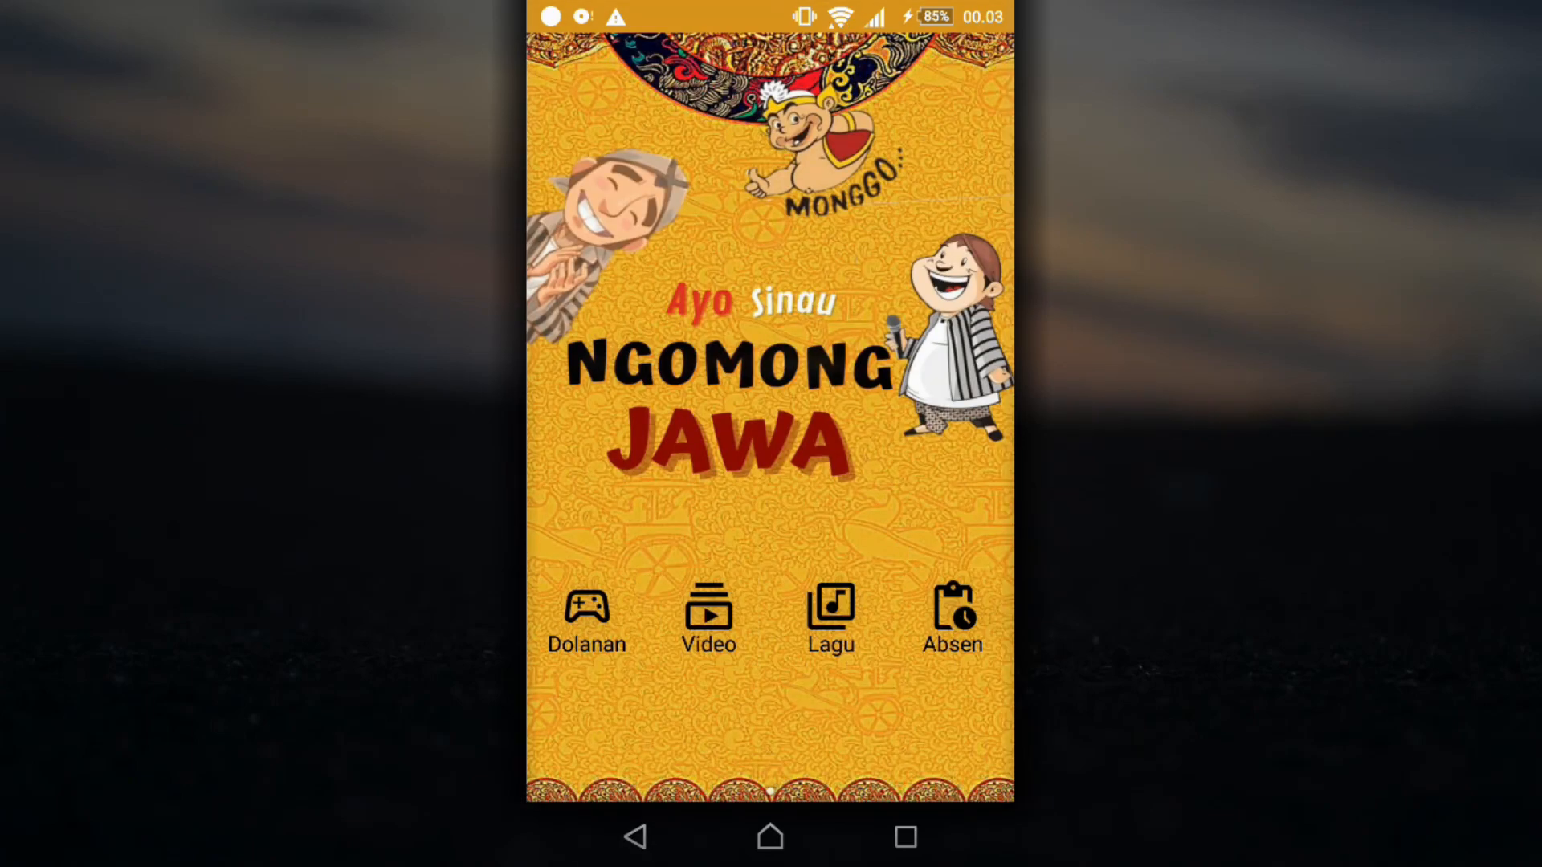
pyautogui.scroll(-5, 772, 431)
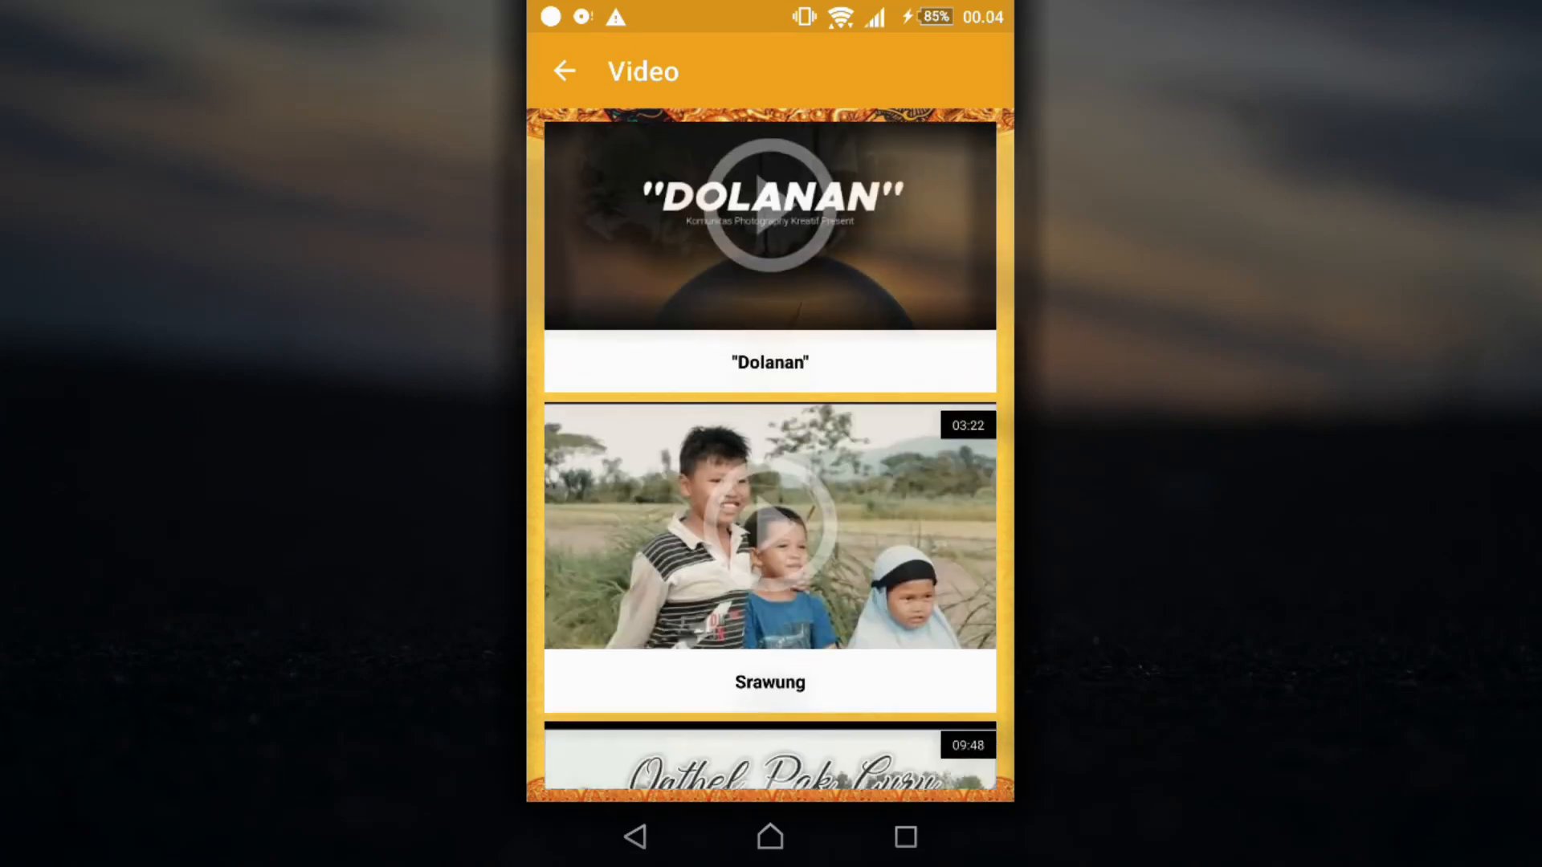
pyautogui.scroll(3, 771, 455)
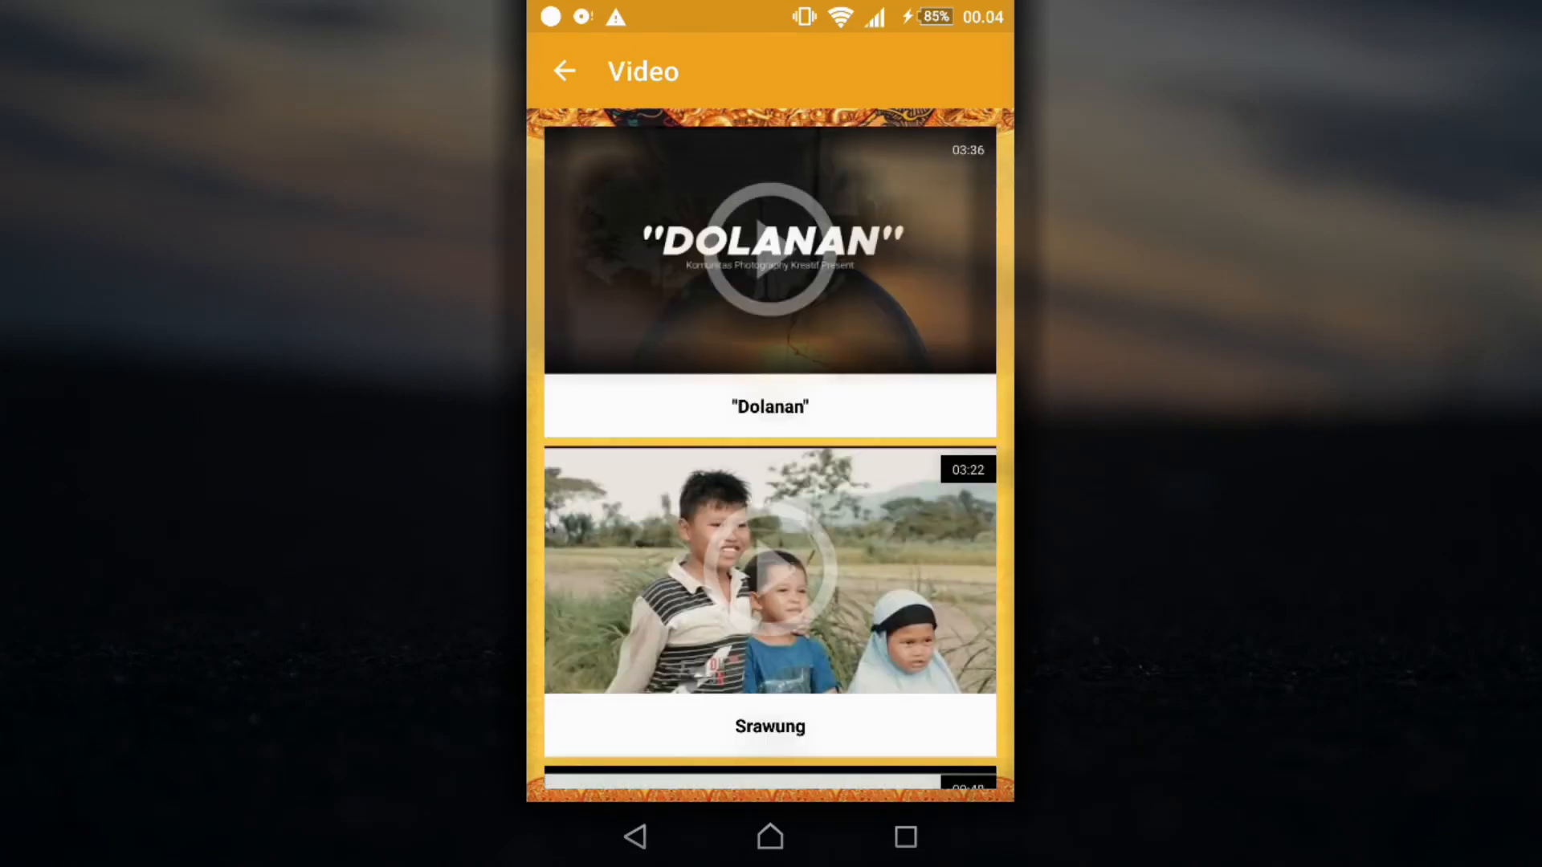
pyautogui.click(635, 837)
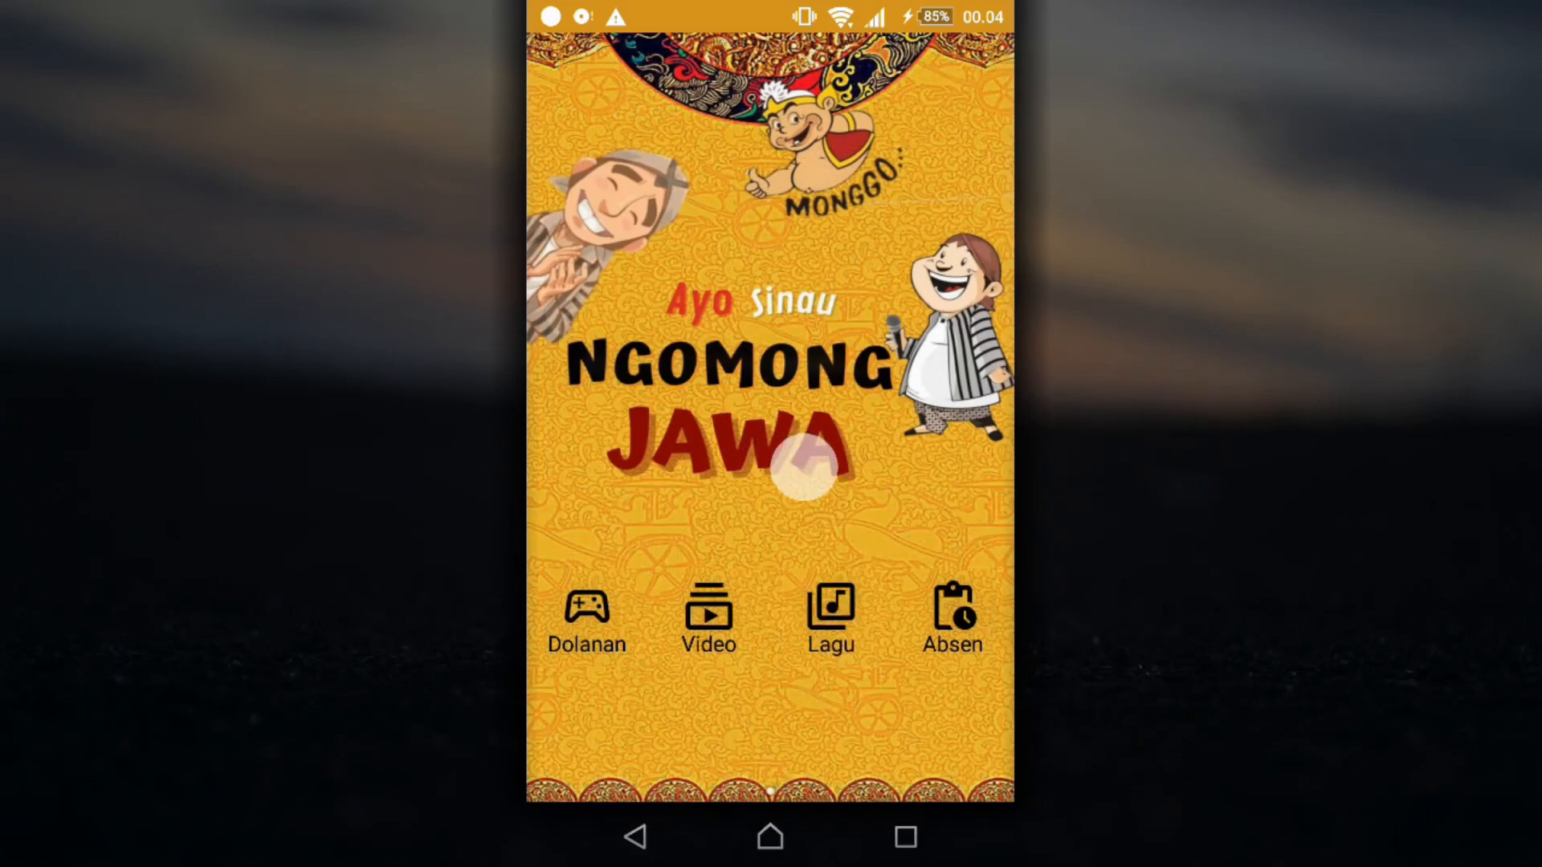
# View the song list in the Lagu section and the attendance form in the Absen section, and leave the app.
pyautogui.click(831, 614)
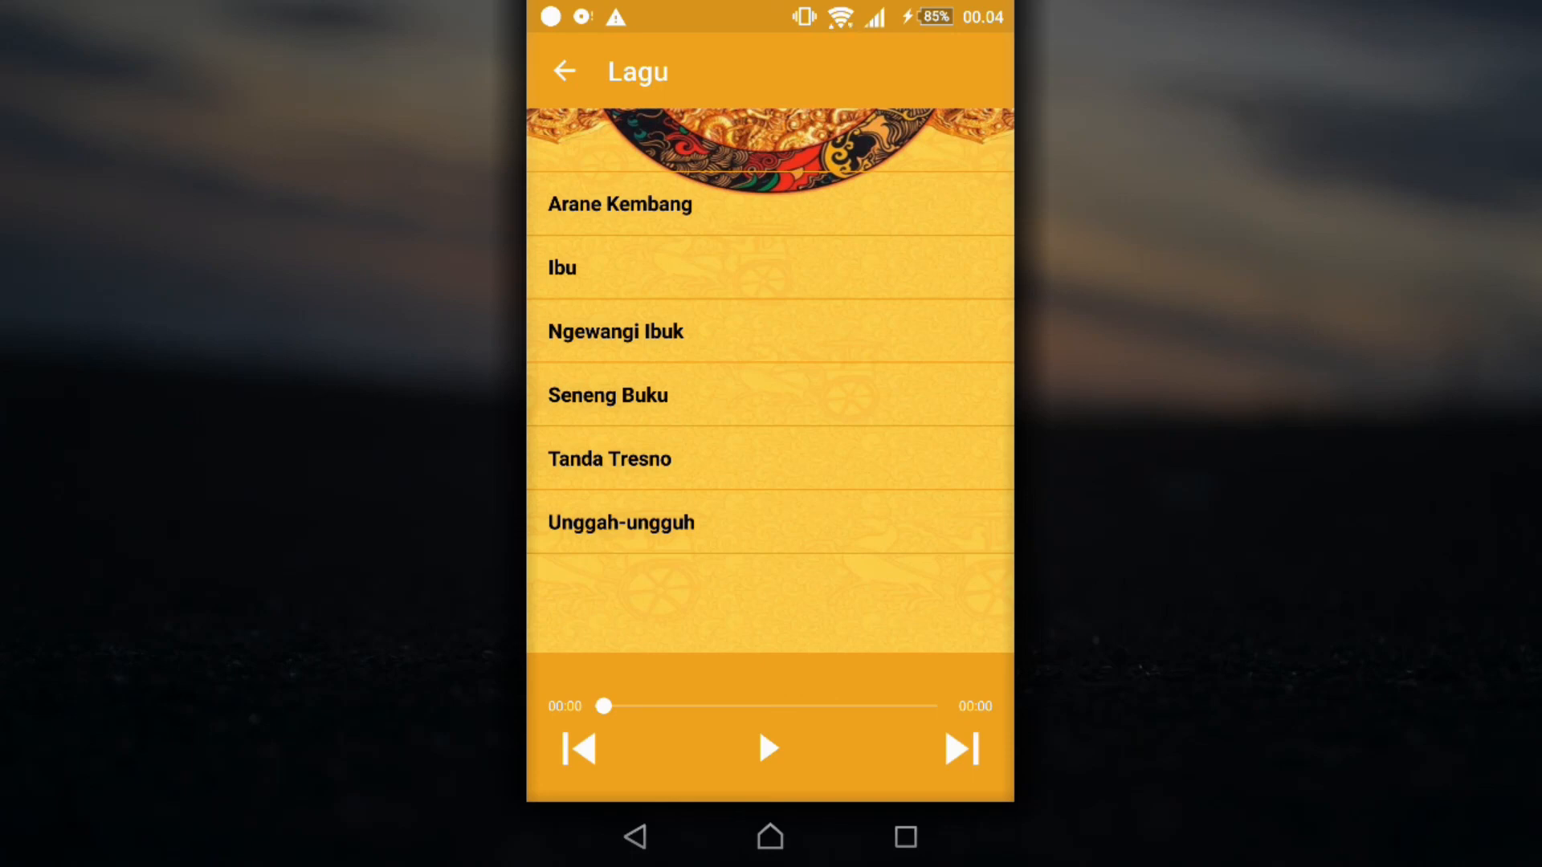
pyautogui.click(635, 837)
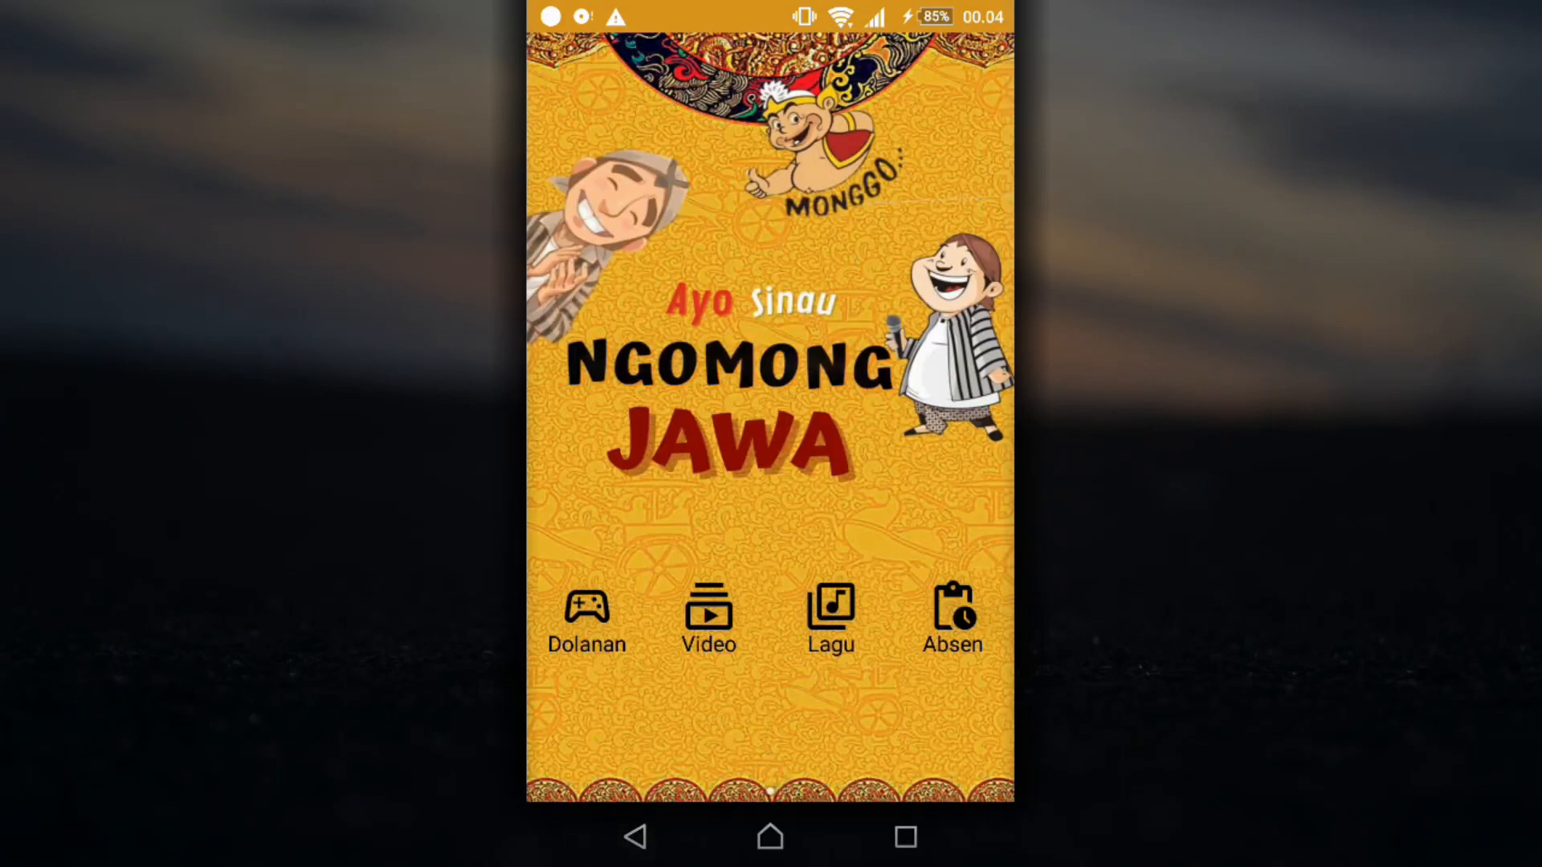
pyautogui.click(953, 618)
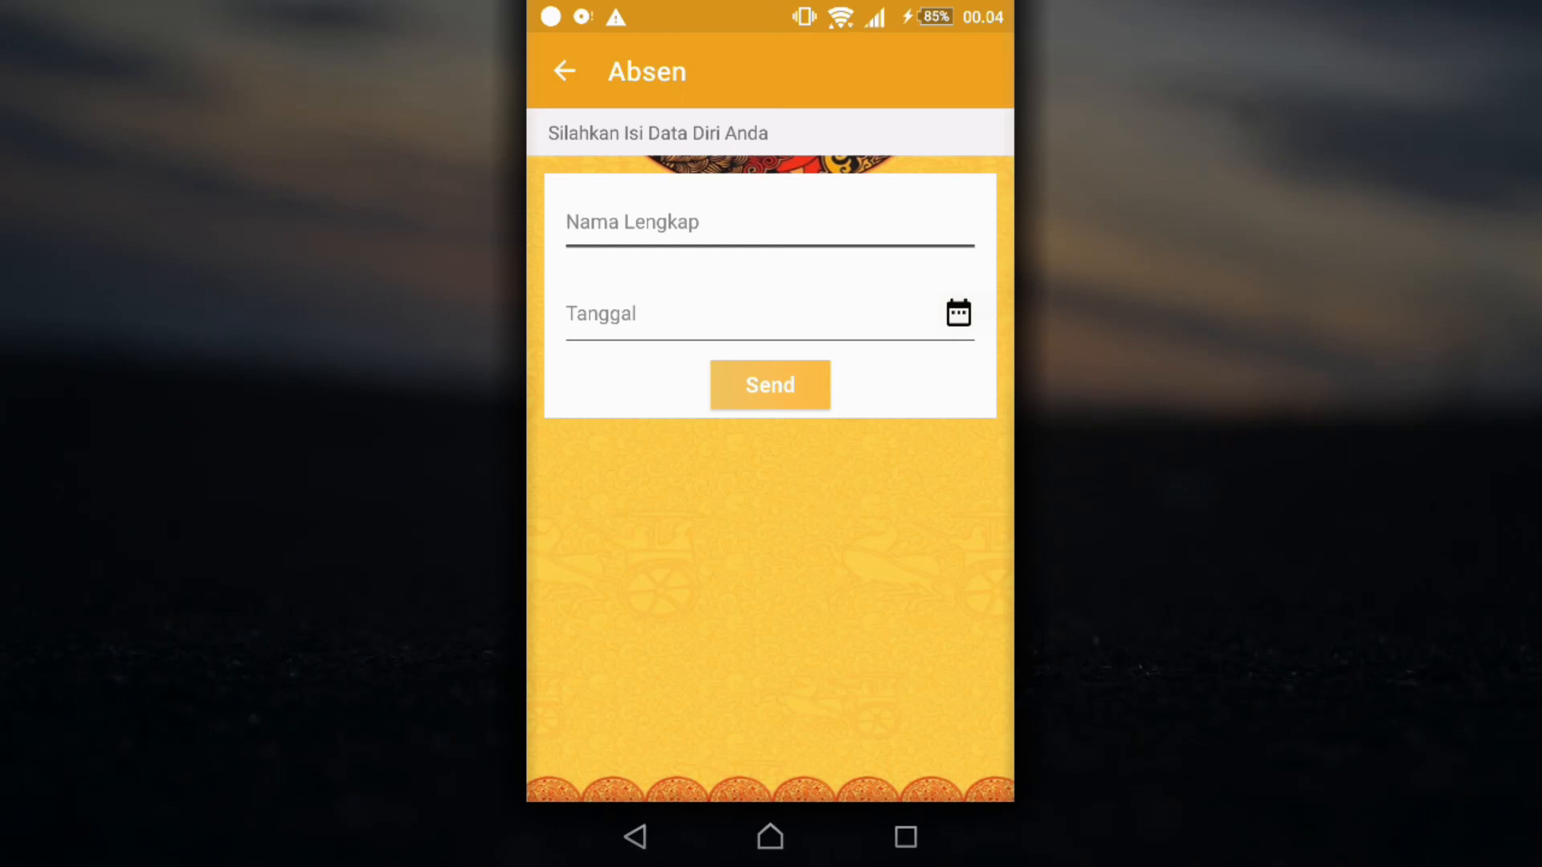
pyautogui.click(771, 837)
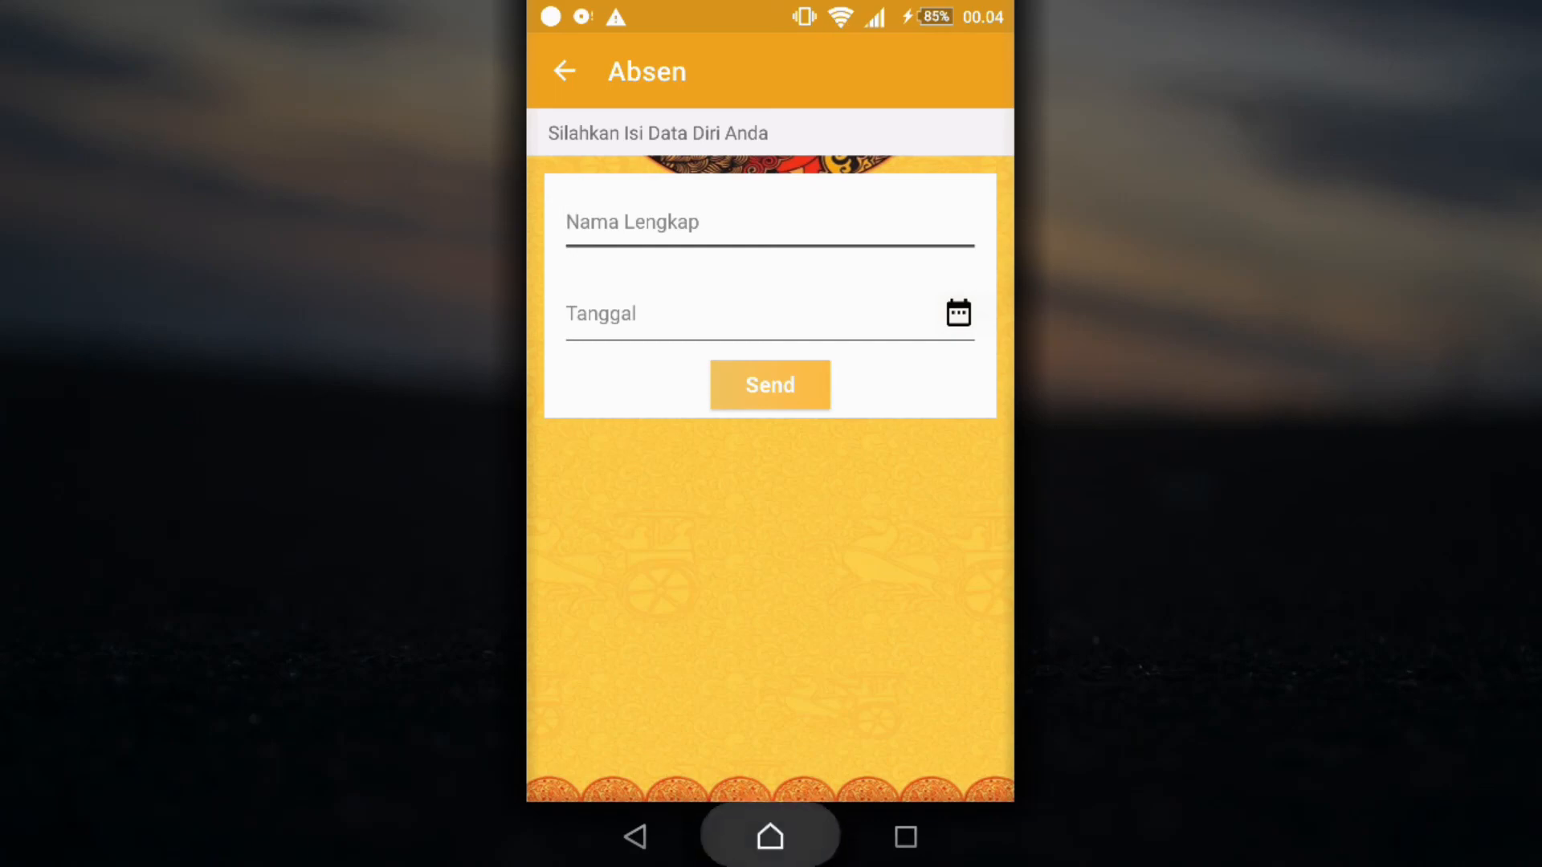